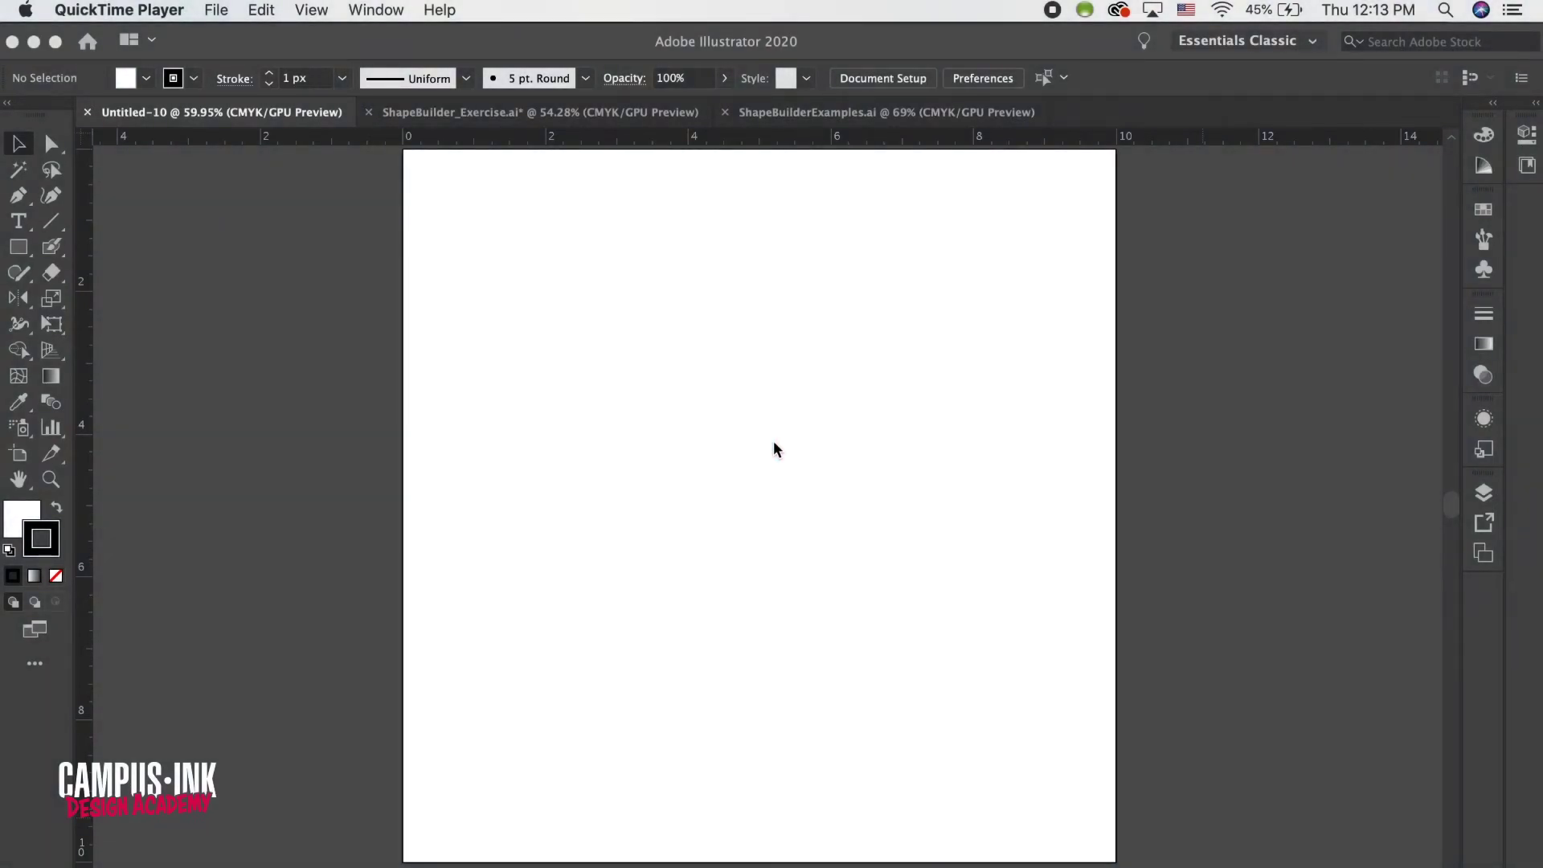
- Bring the Illustrator window with the blank Untitled-10 document to the front
click(637, 352)
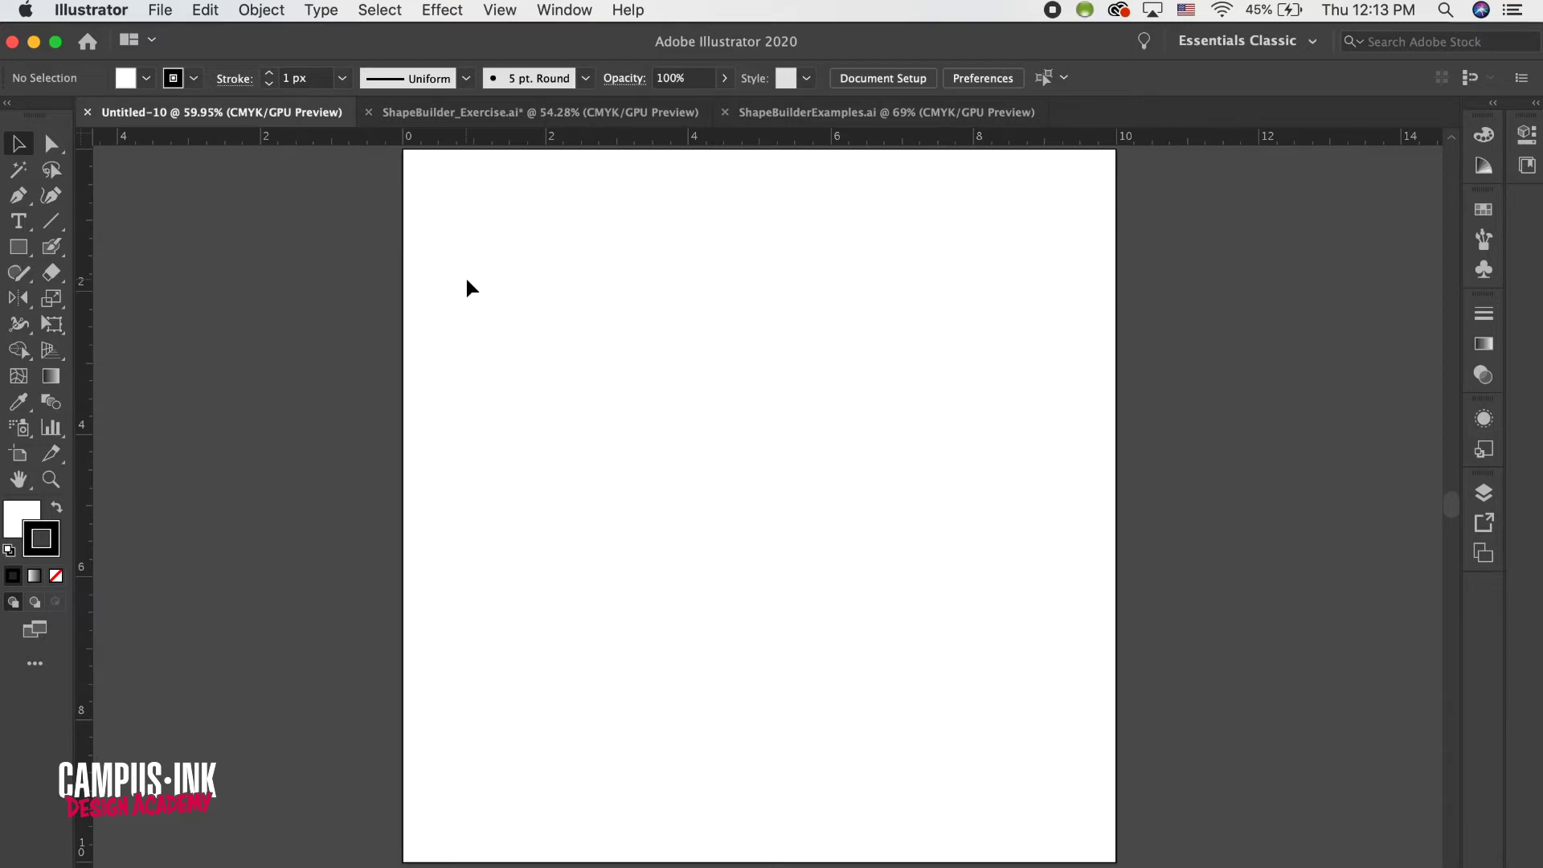
- Draw a square near the artboard's top left with no stroke and a blue #0461bc fill
key(m)
drag(481, 228, 657, 401)
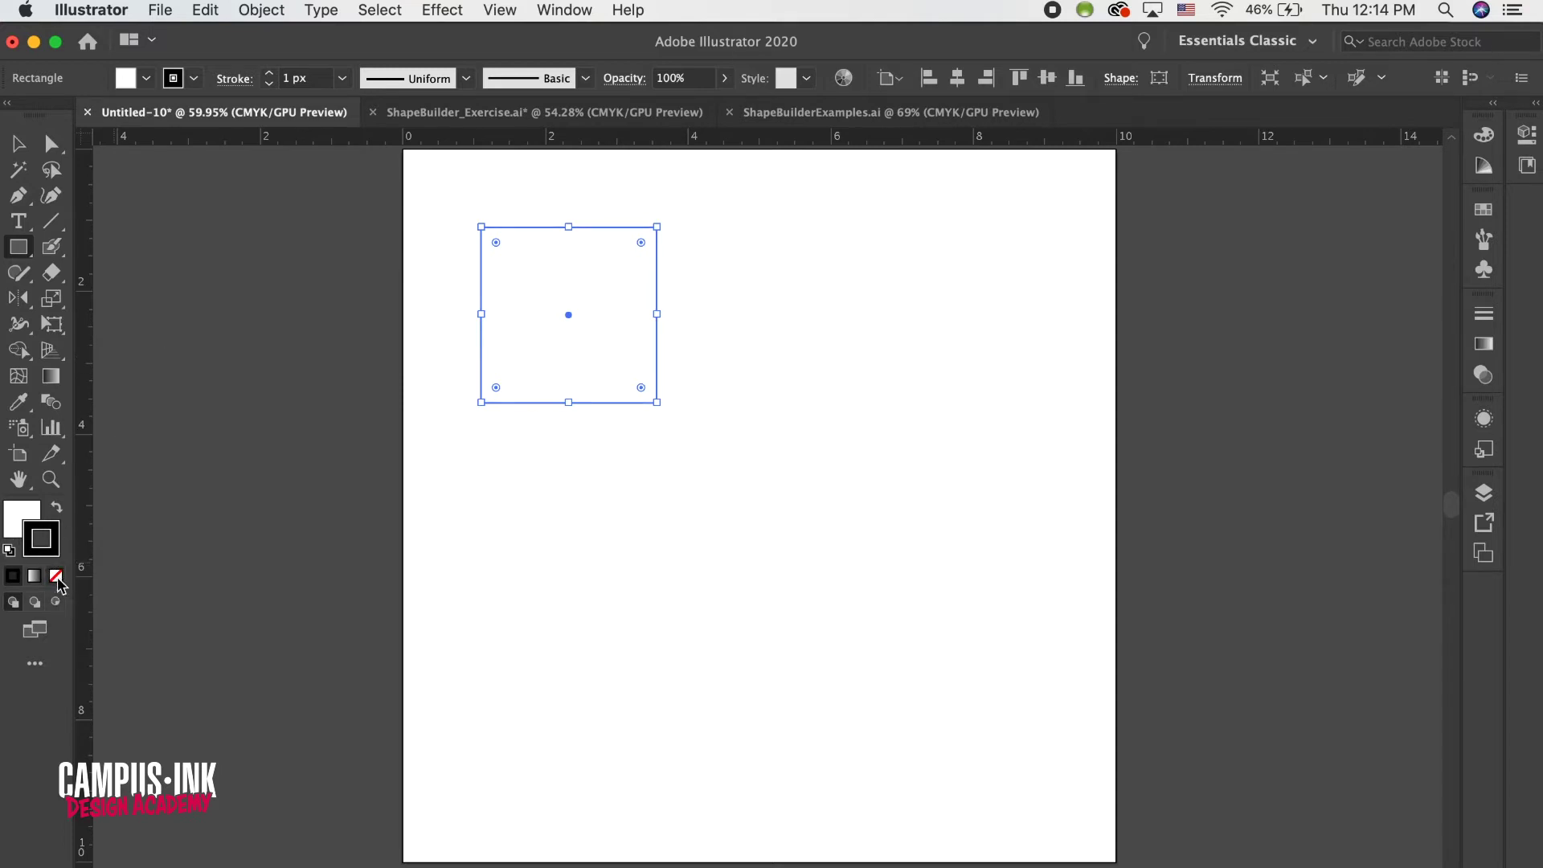
click(57, 578)
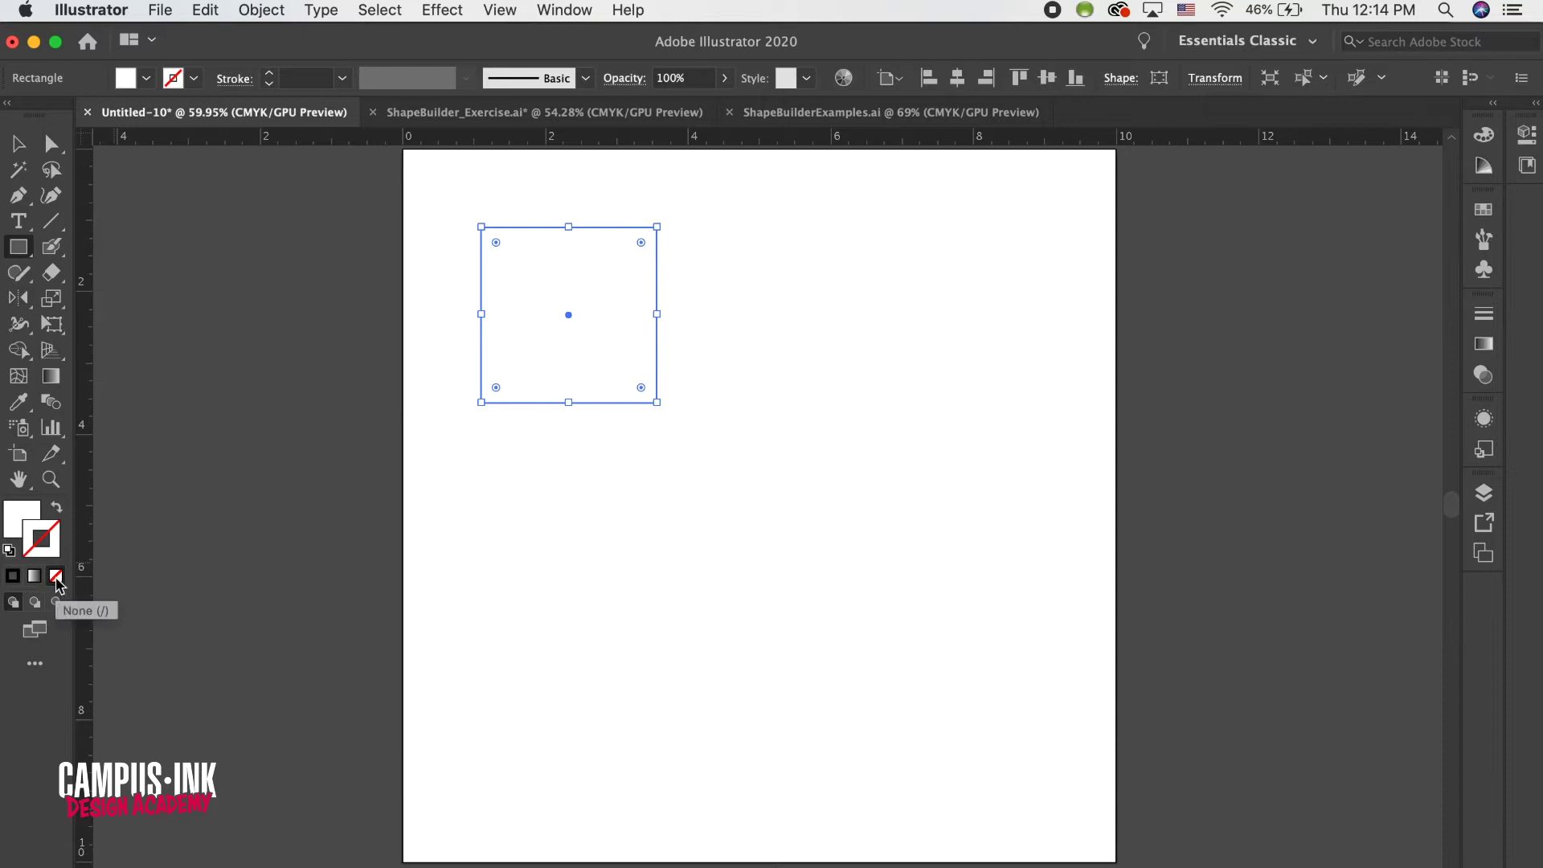
click(27, 523)
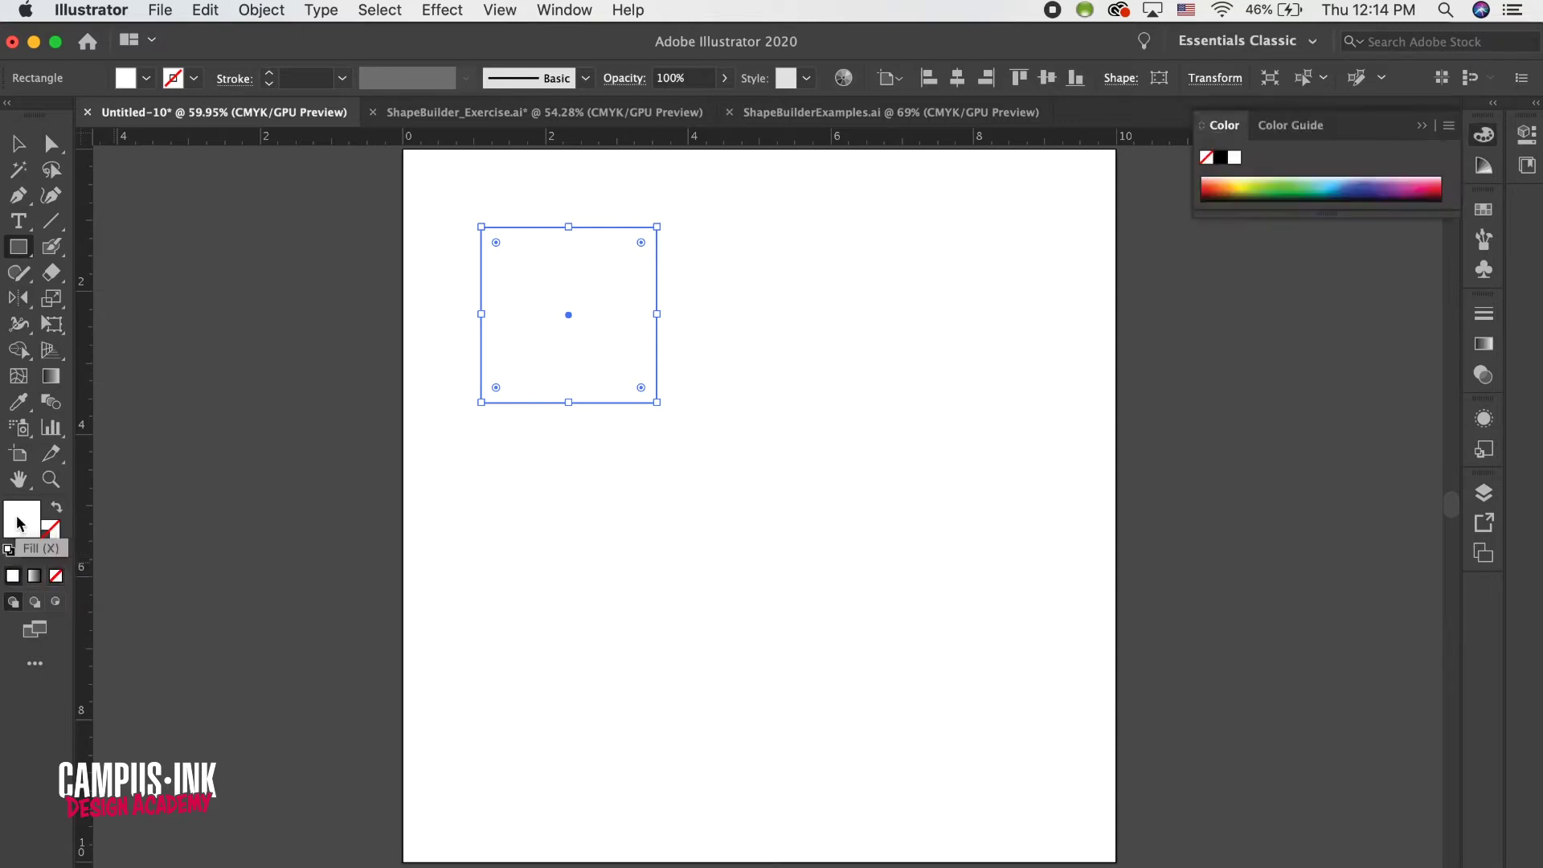
double_click(27, 523)
drag(1005, 233, 1034, 225)
click(1250, 172)
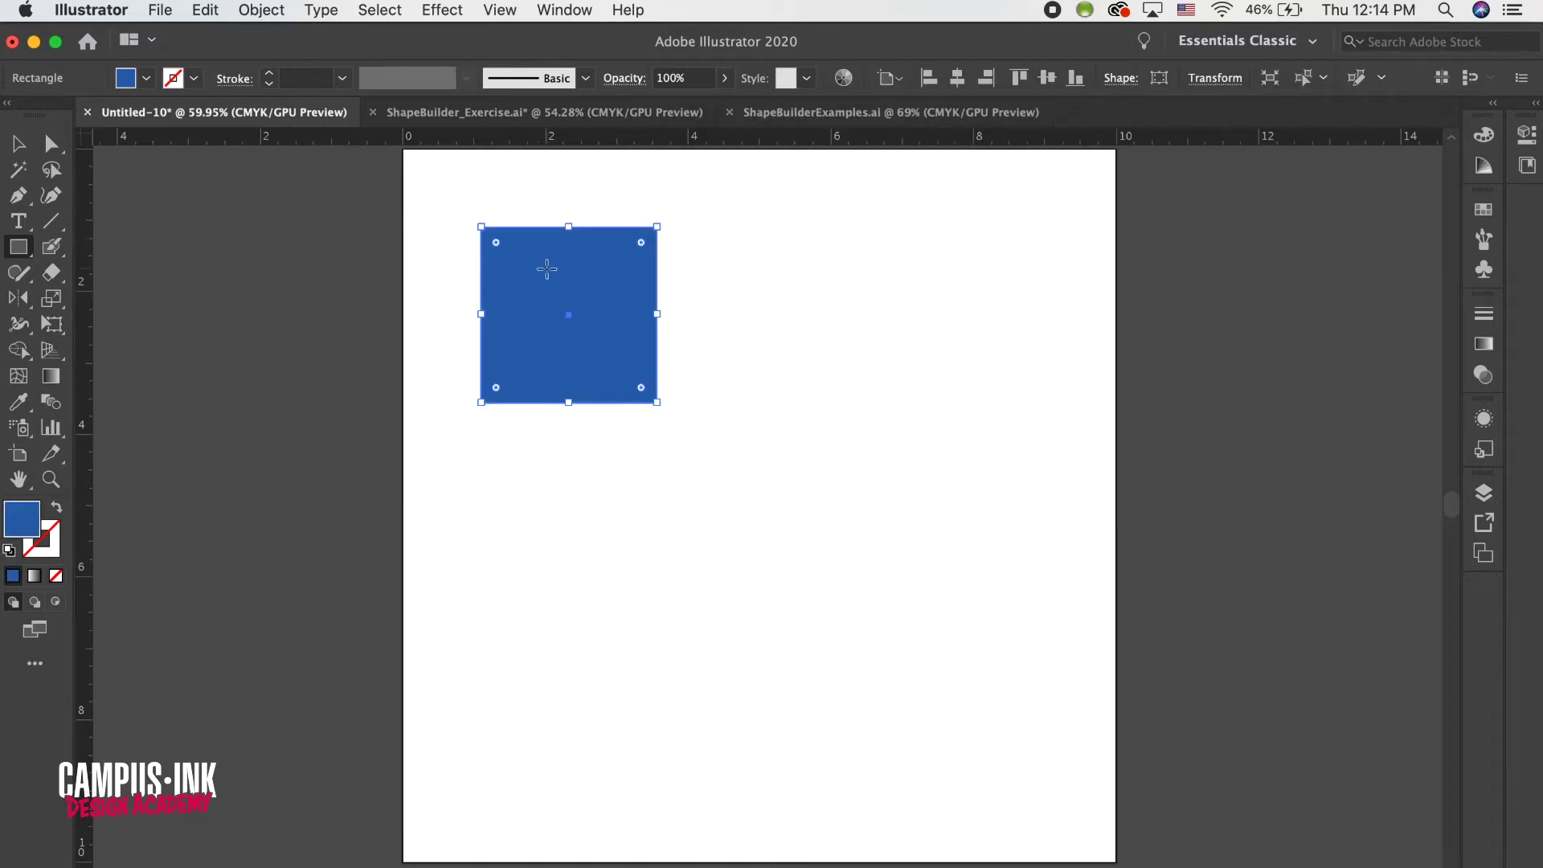
click(18, 247)
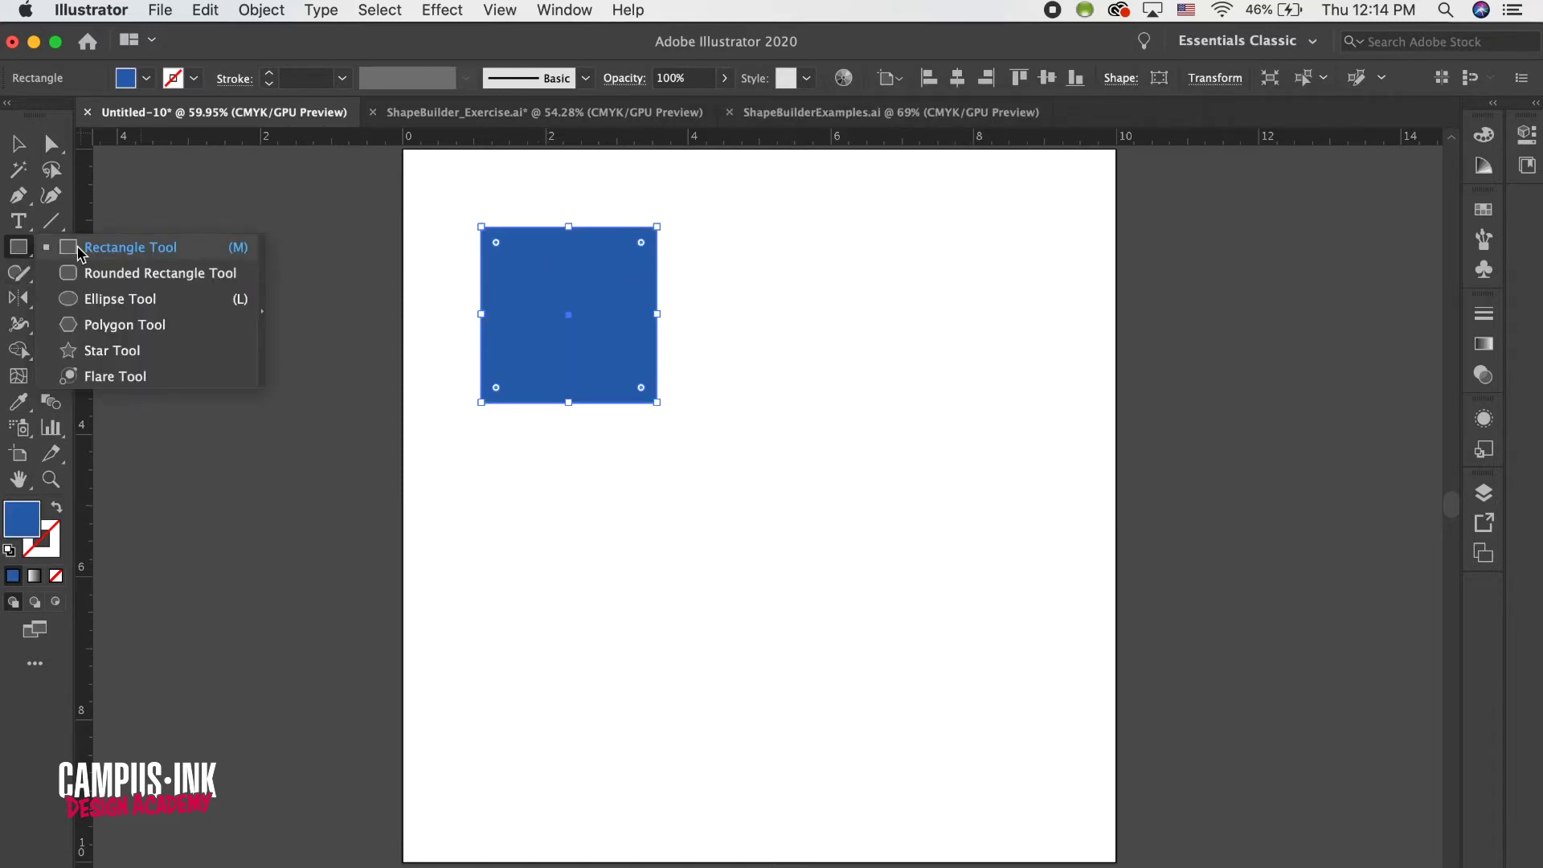
- Draw a circle overlapping the square's right edge and Alt-drag a copy slightly to the right
click(134, 297)
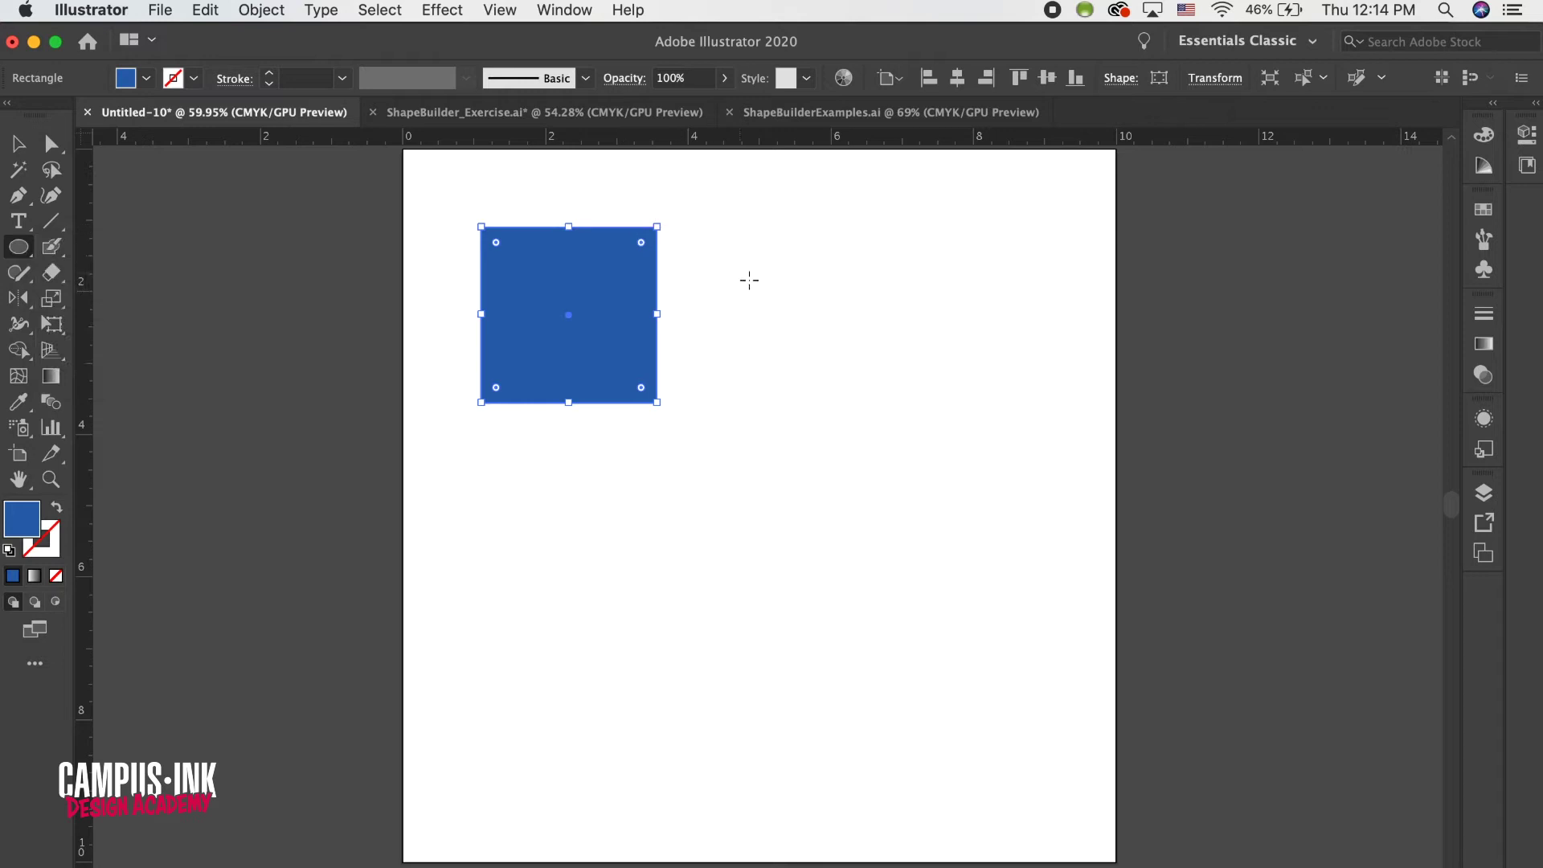
drag(792, 233, 611, 358)
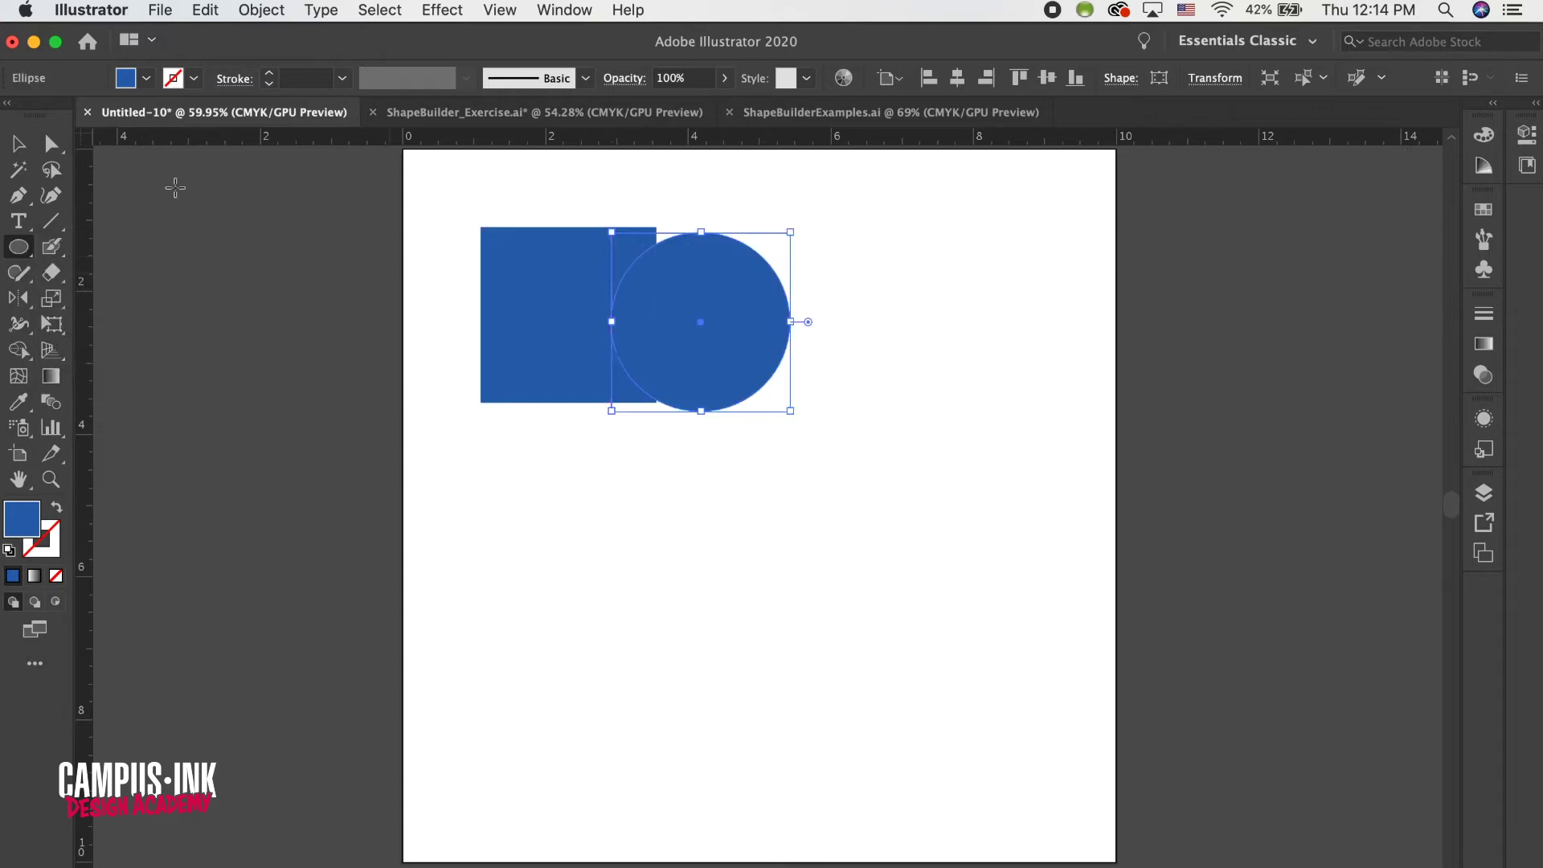
click(33, 146)
drag(719, 320, 809, 321)
click(942, 389)
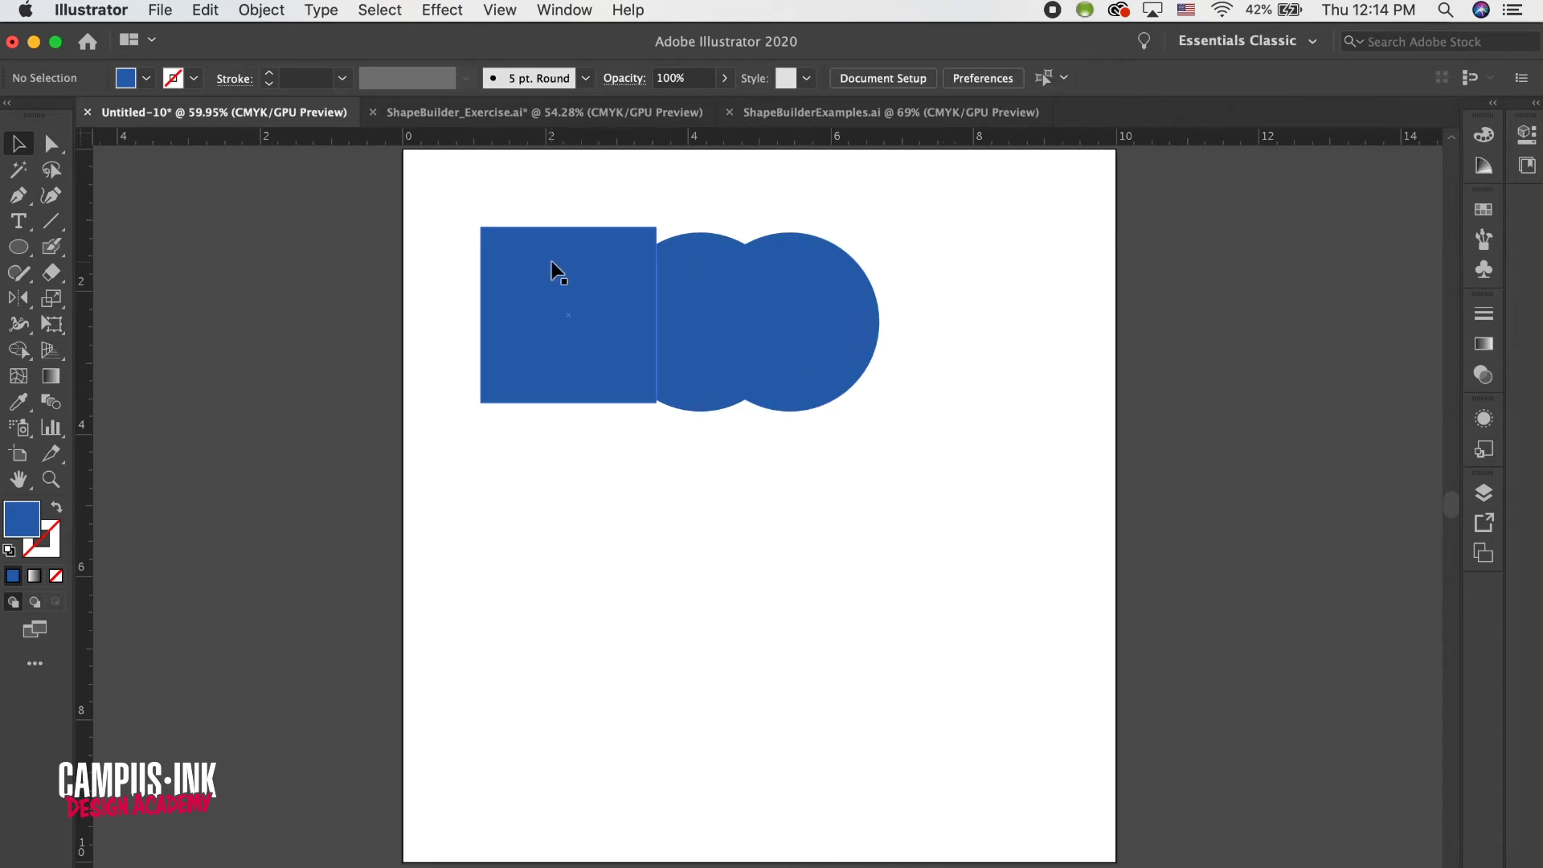
- Nudge and slightly enlarge the rectangle, then select the rectangle and both circles
drag(552, 268, 608, 273)
drag(524, 319, 495, 320)
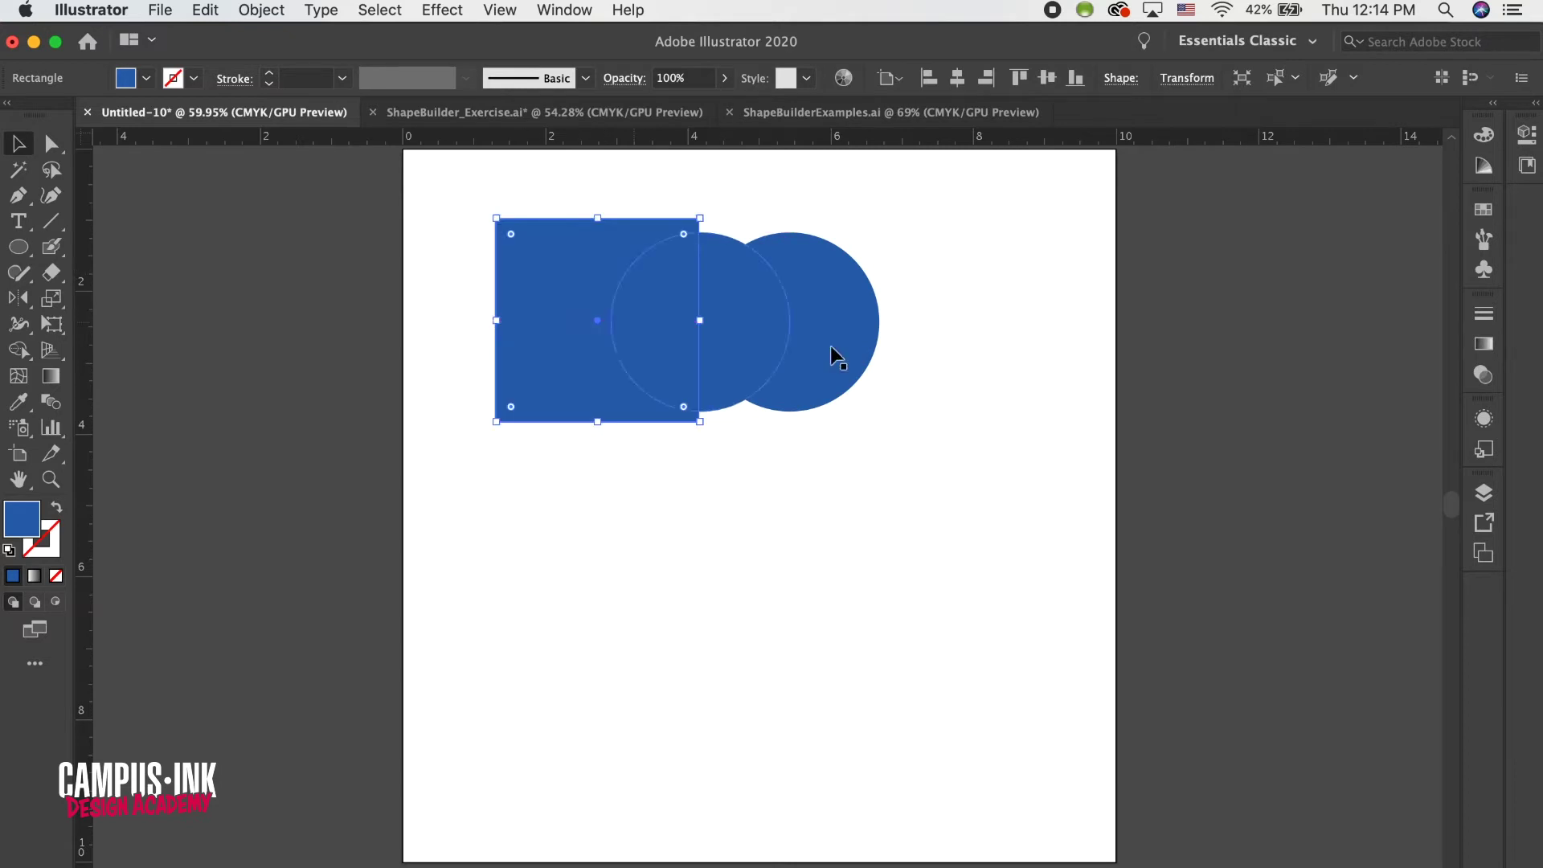
click(837, 348)
click(886, 584)
drag(830, 503, 662, 268)
key(shift+m)
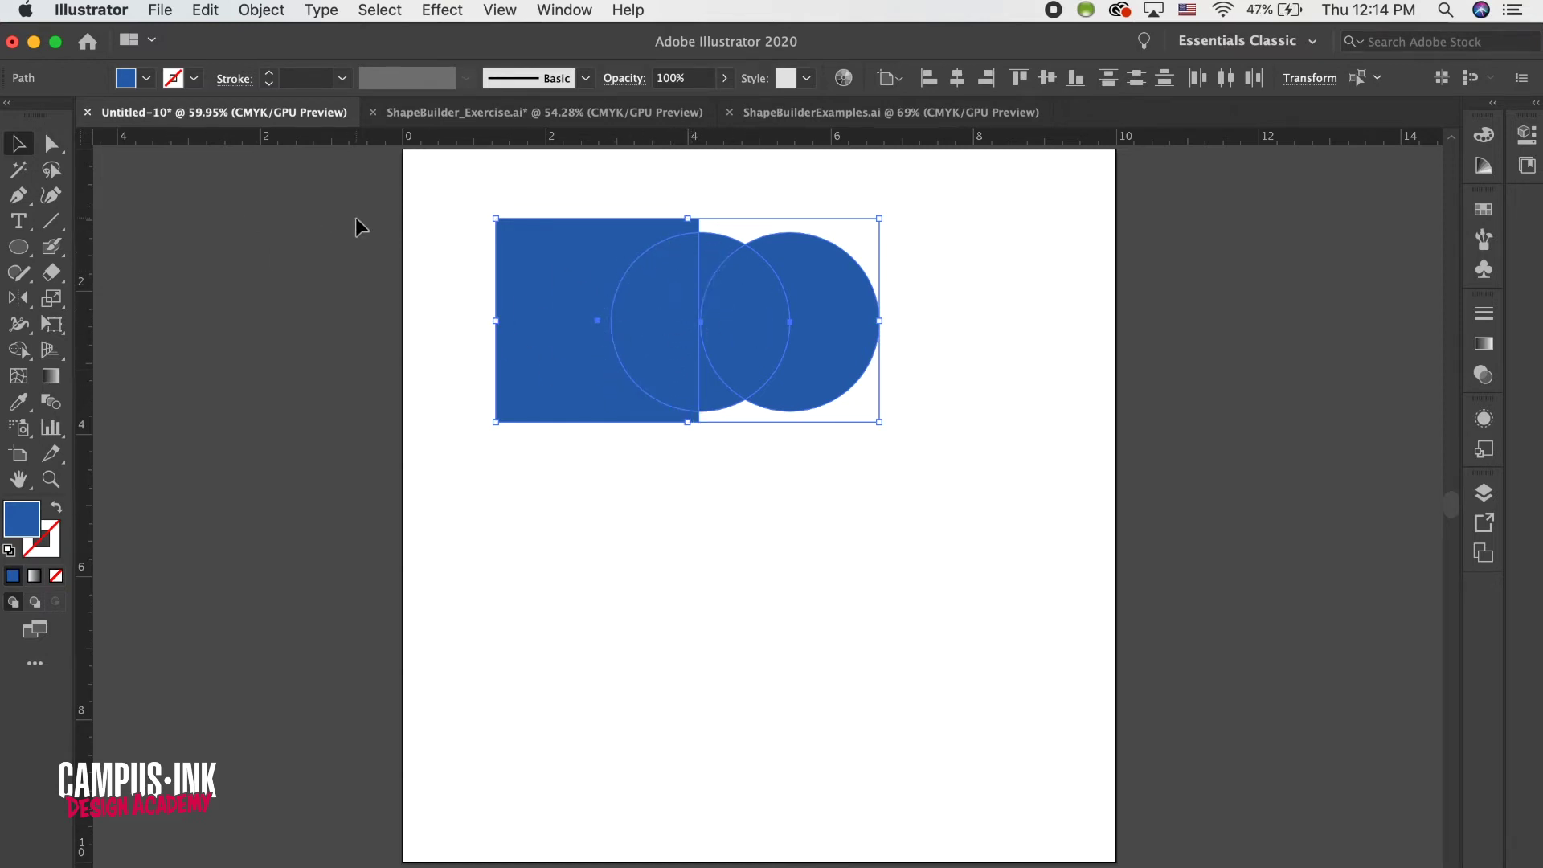
click(25, 357)
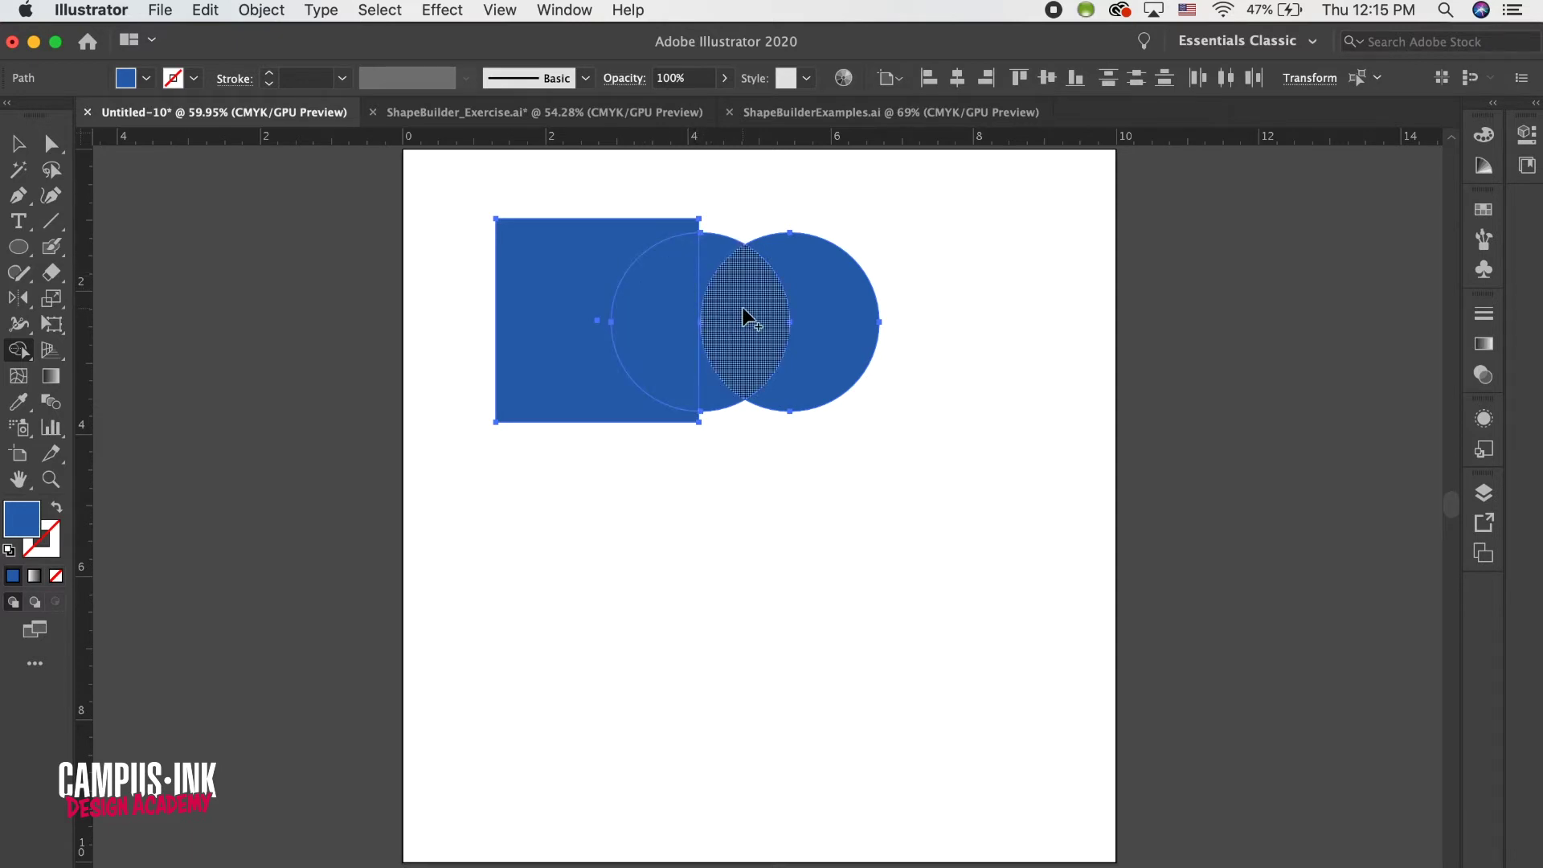
drag(782, 291, 793, 287)
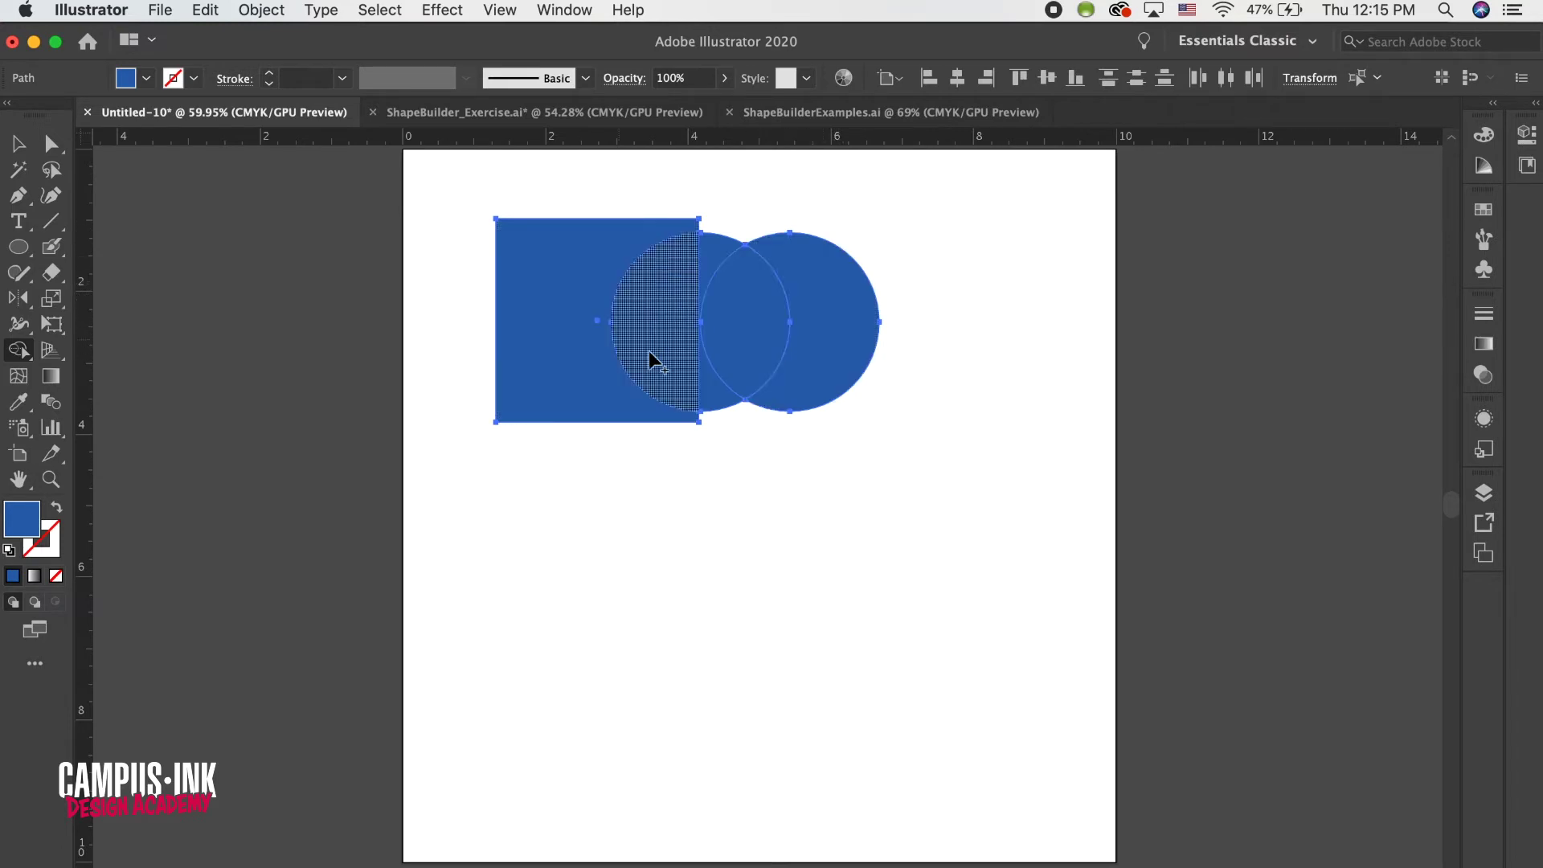
click(51, 144)
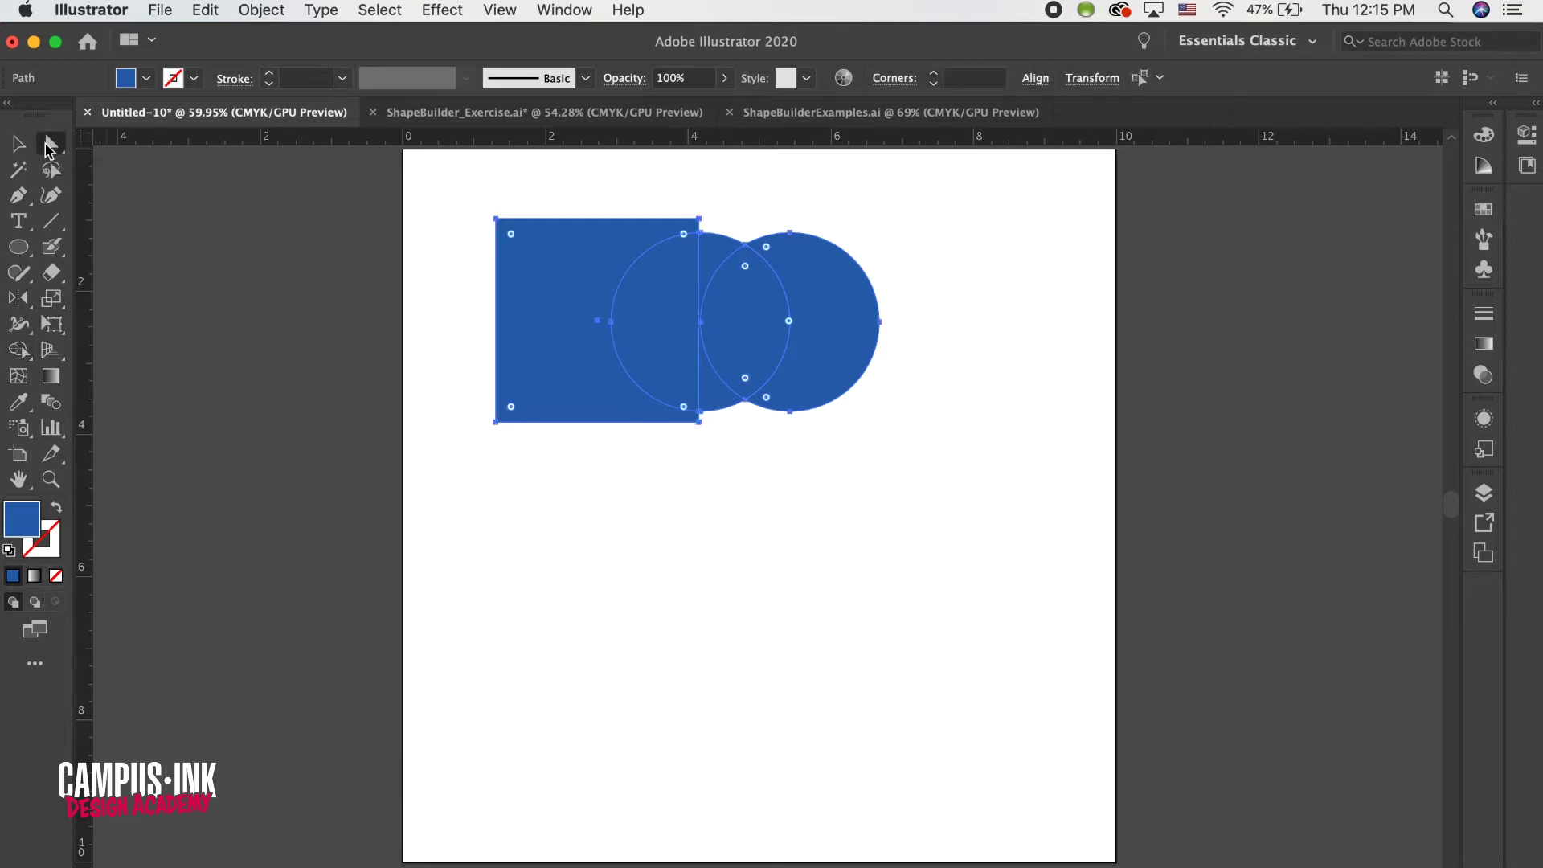
click(935, 304)
click(843, 292)
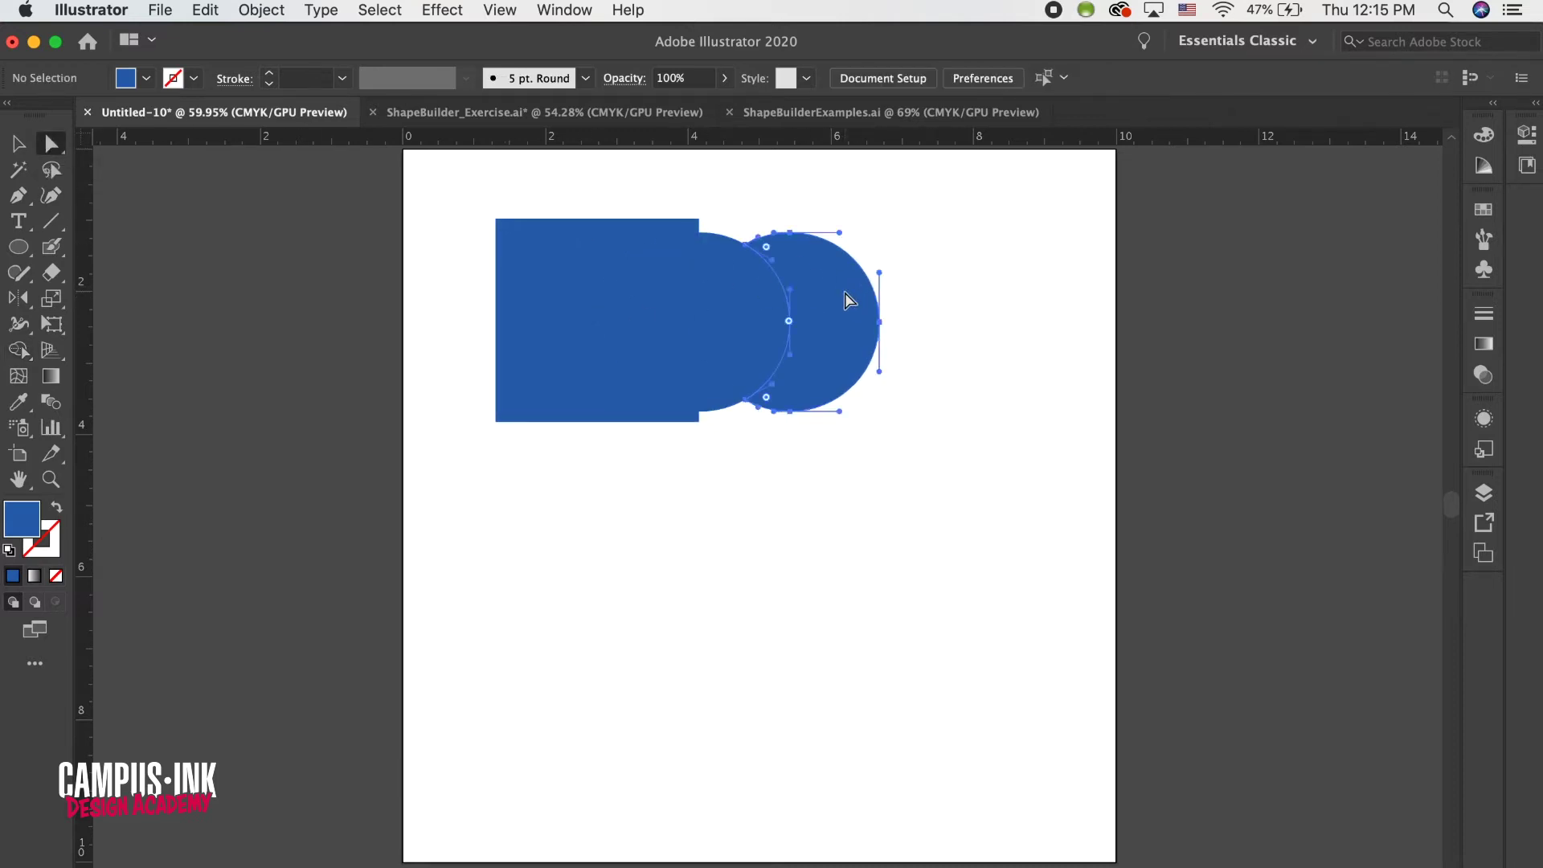
drag(840, 292, 964, 303)
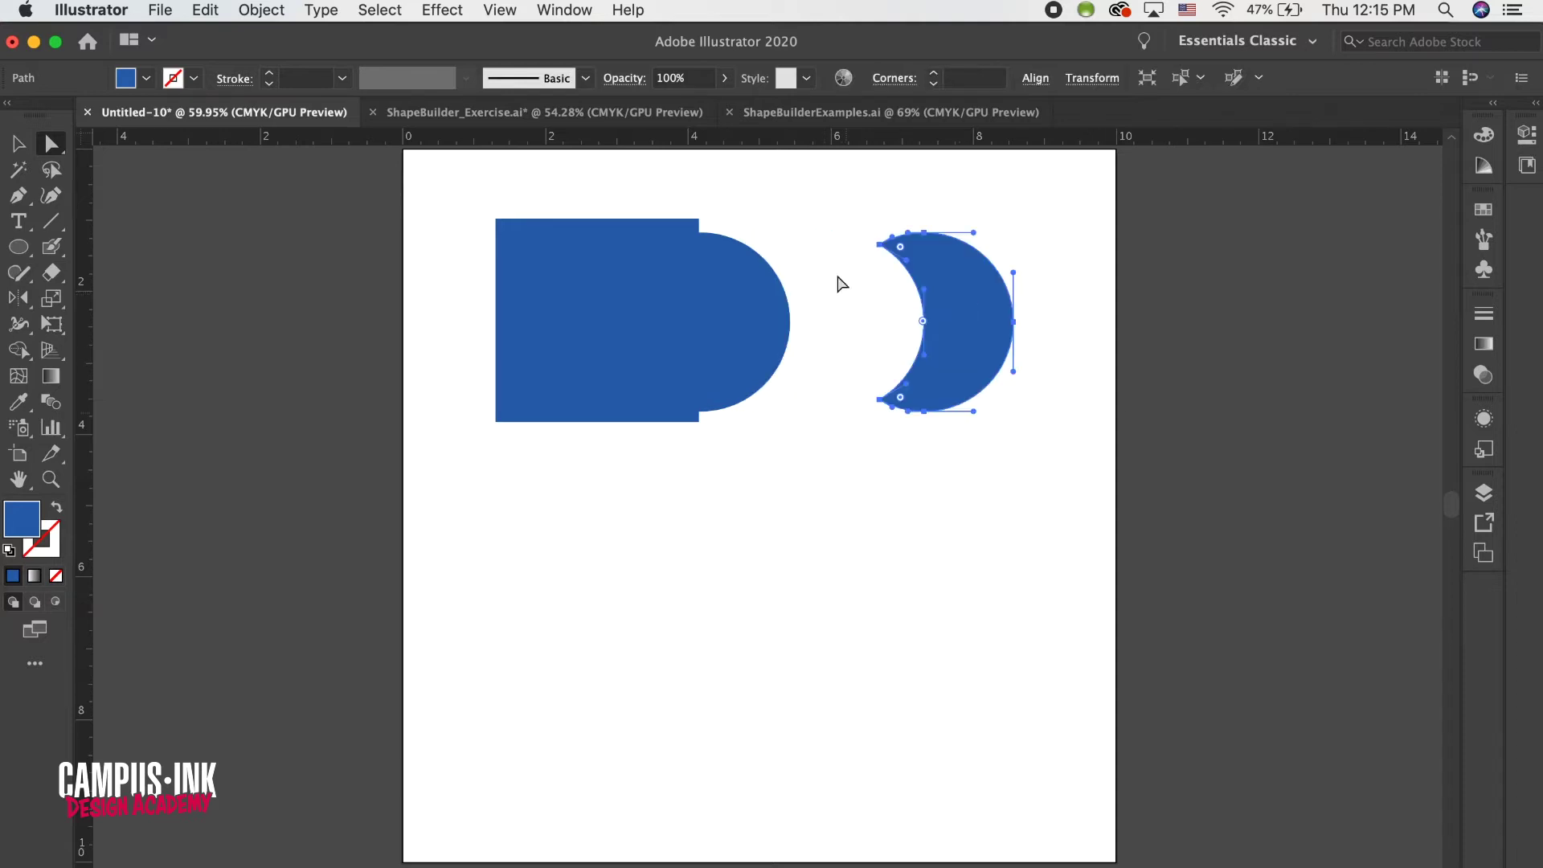
click(990, 456)
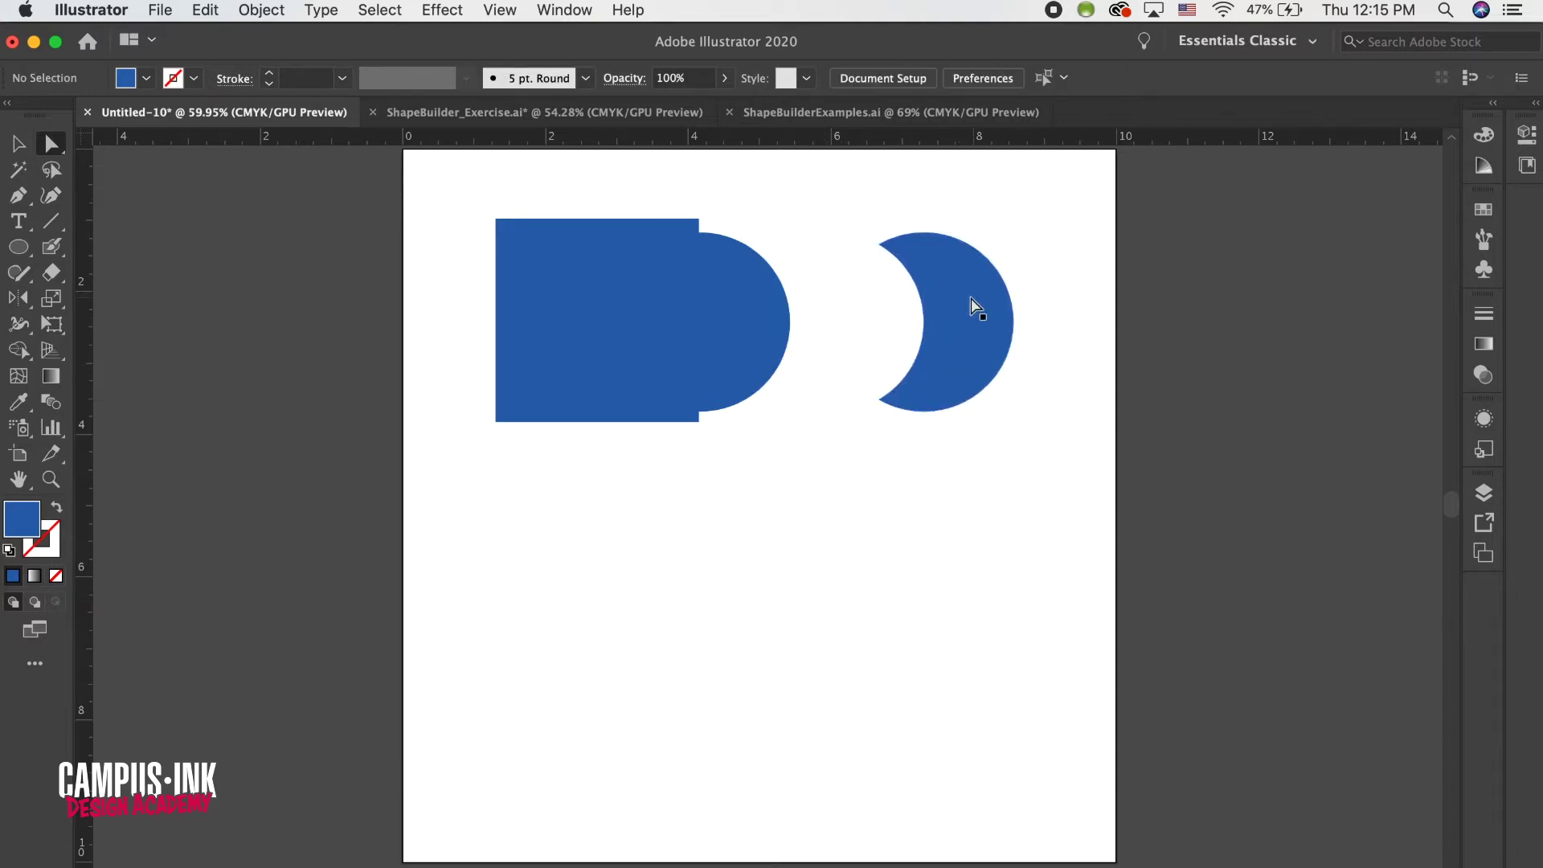
key(super+z)
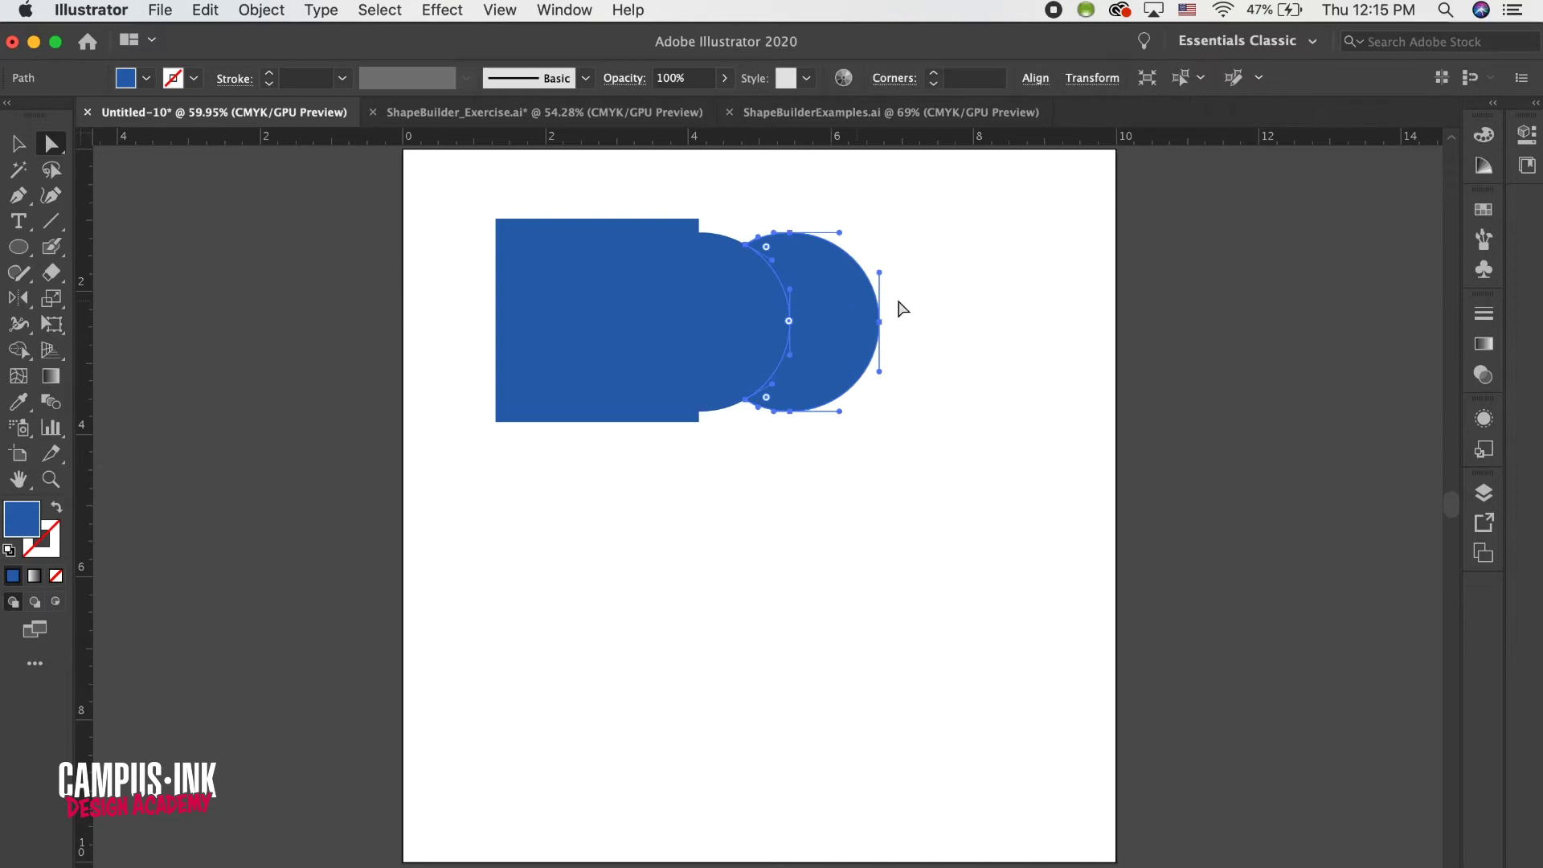
key(super+z)
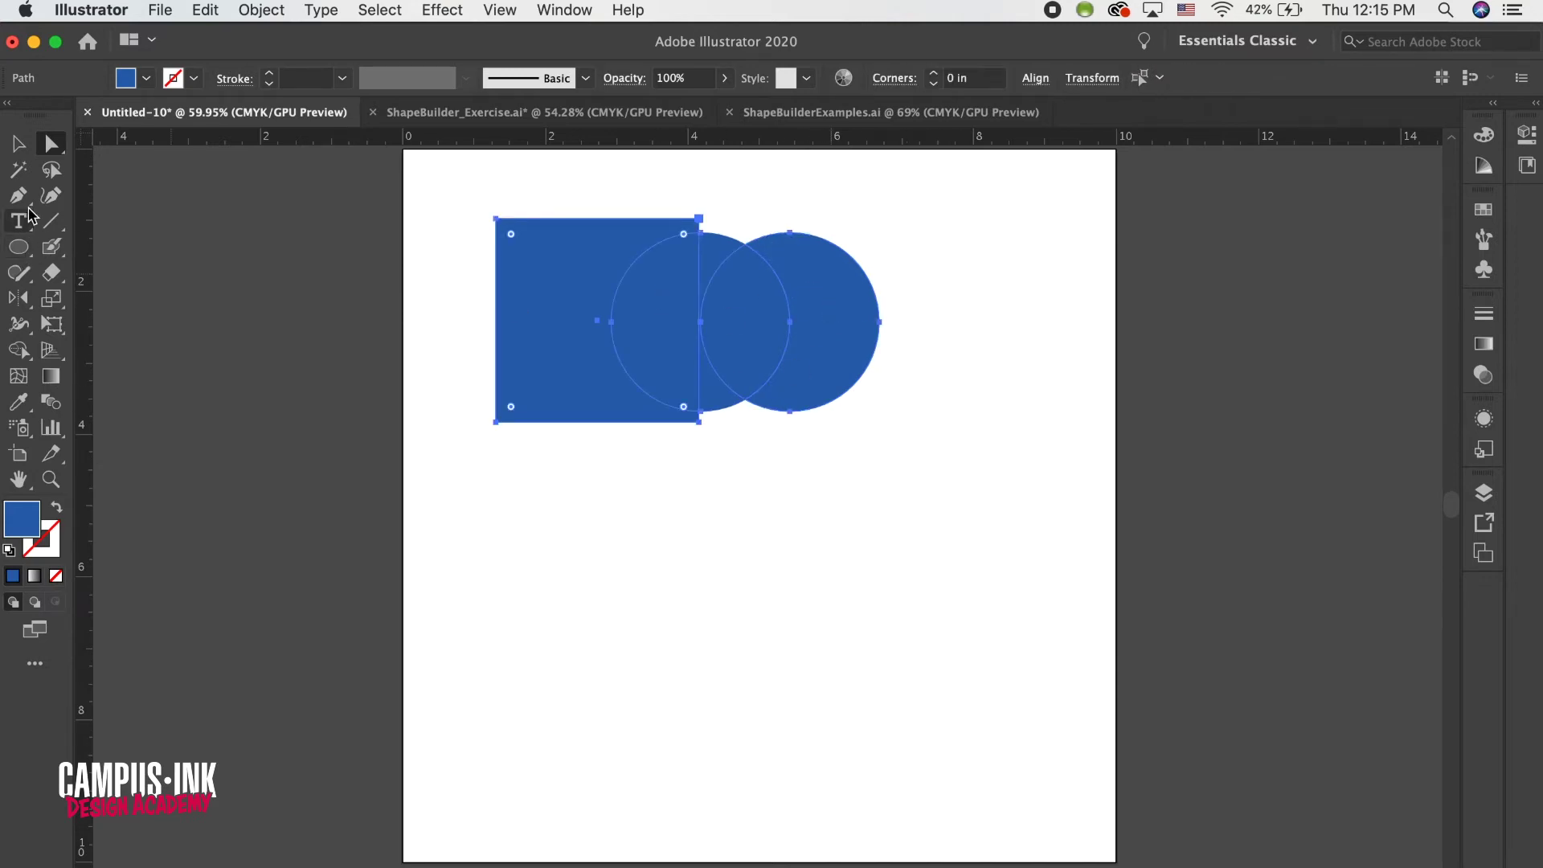
click(19, 350)
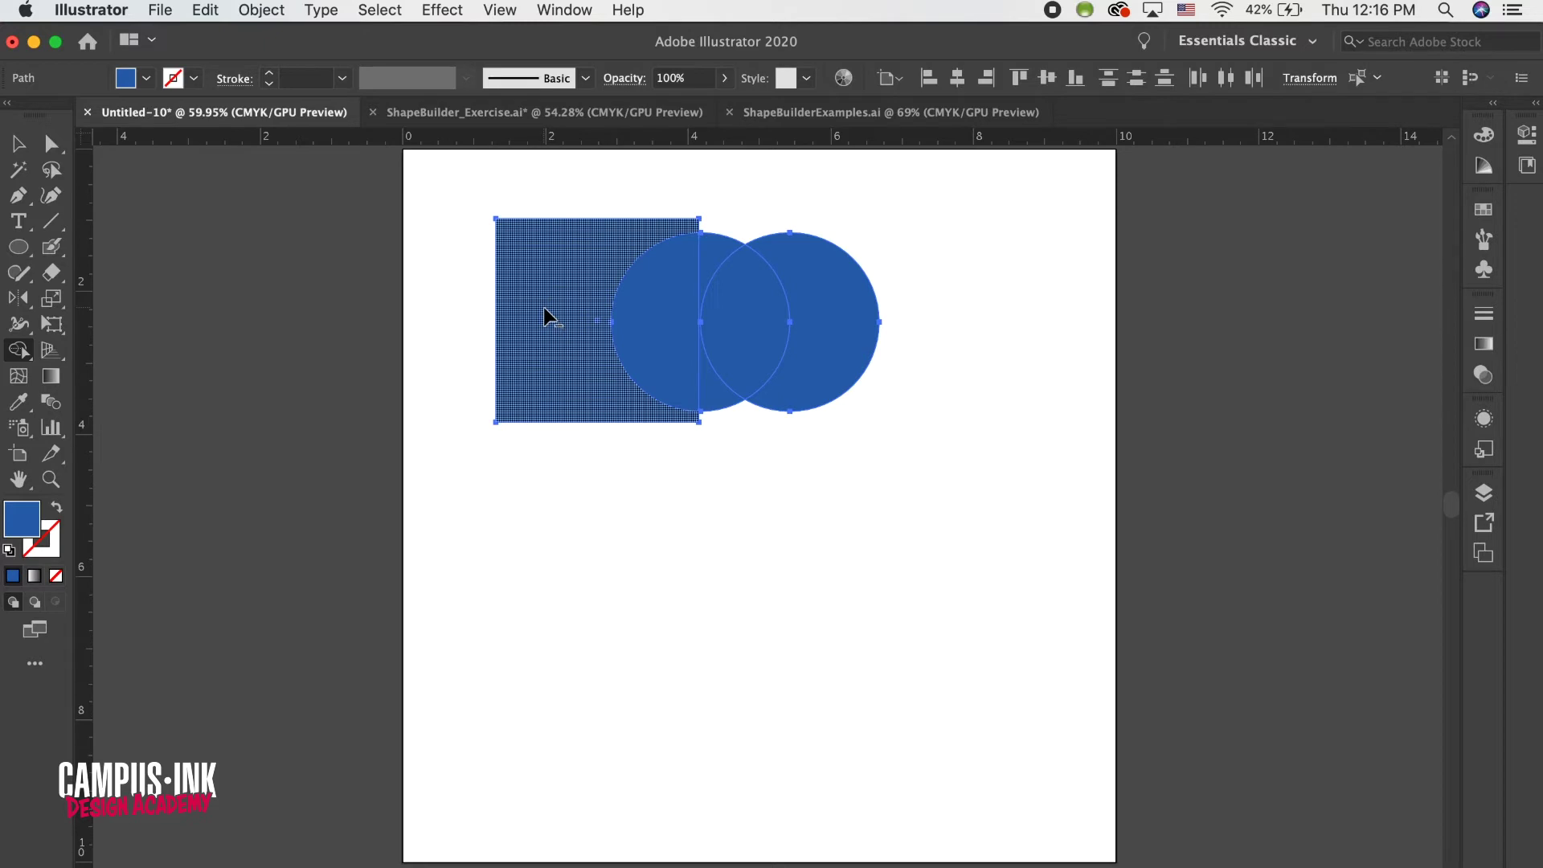
alt+click(740, 312)
alt+click(721, 261)
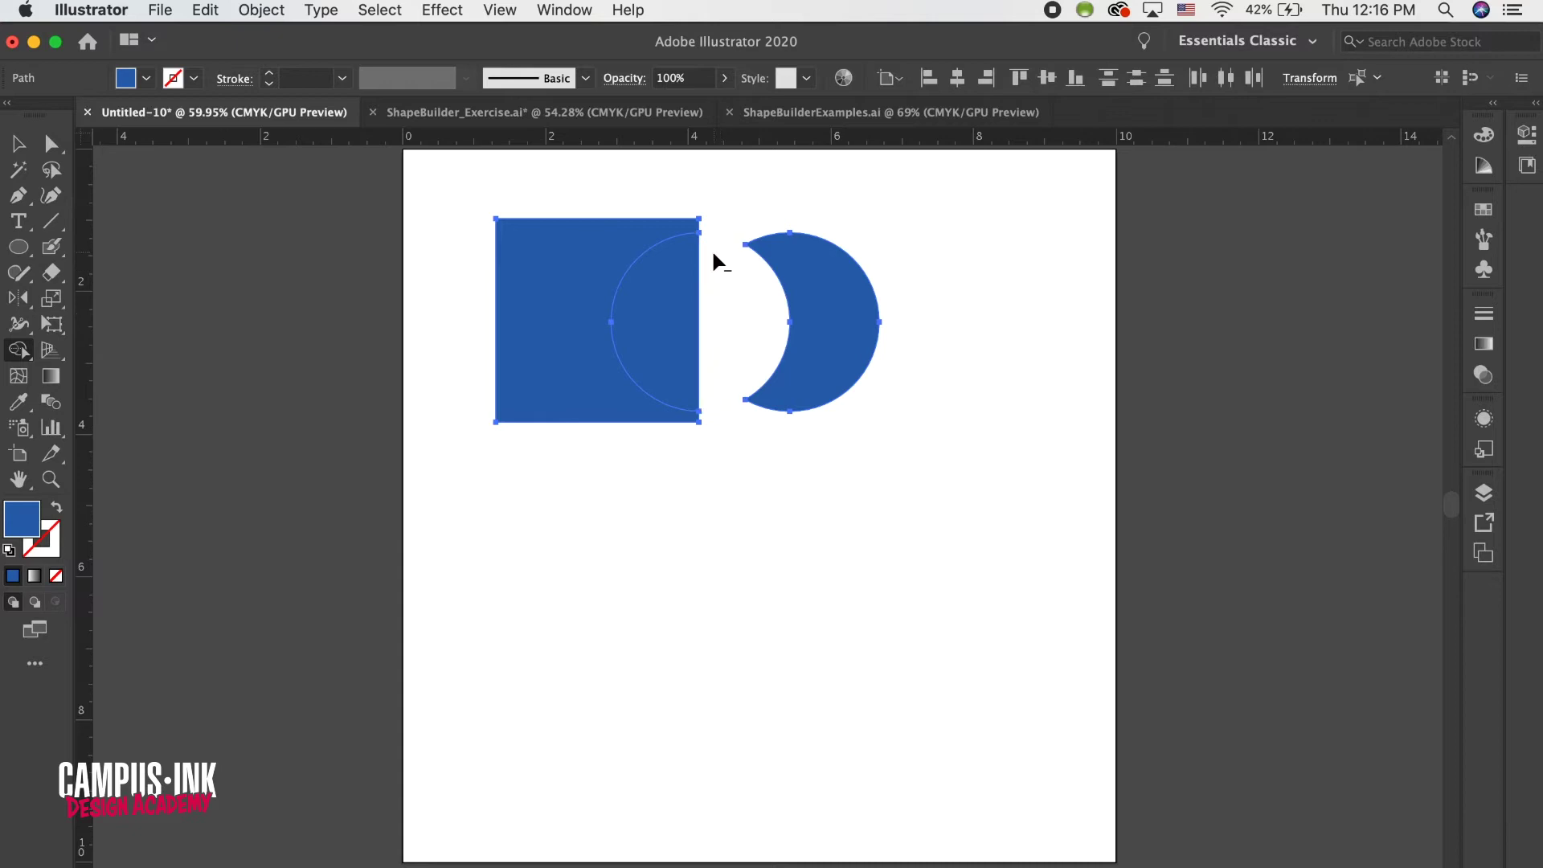
alt+click(668, 254)
alt+click(574, 281)
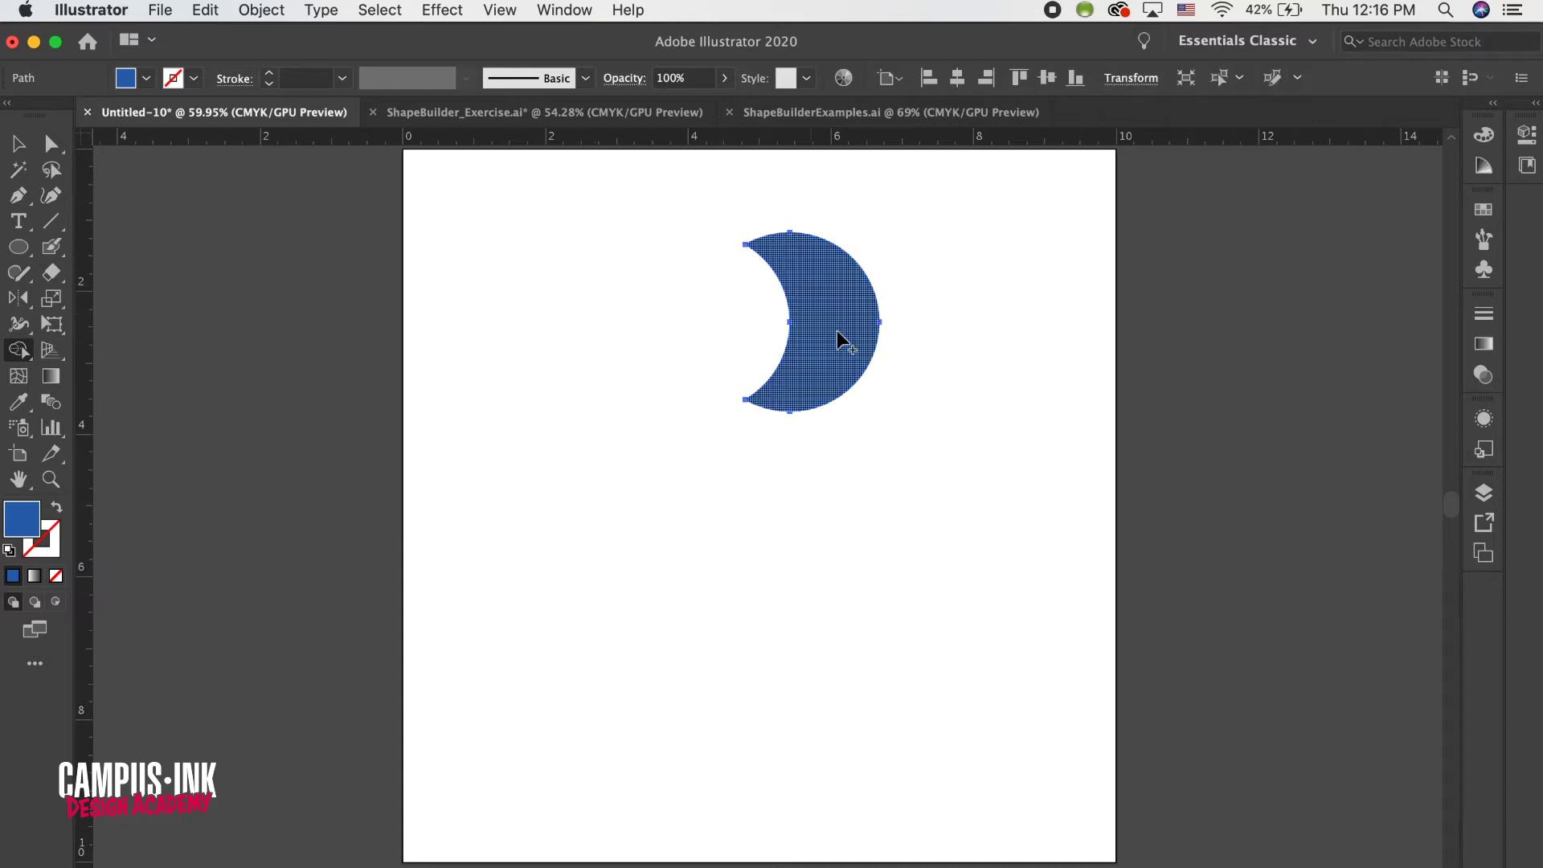
key(super+z)
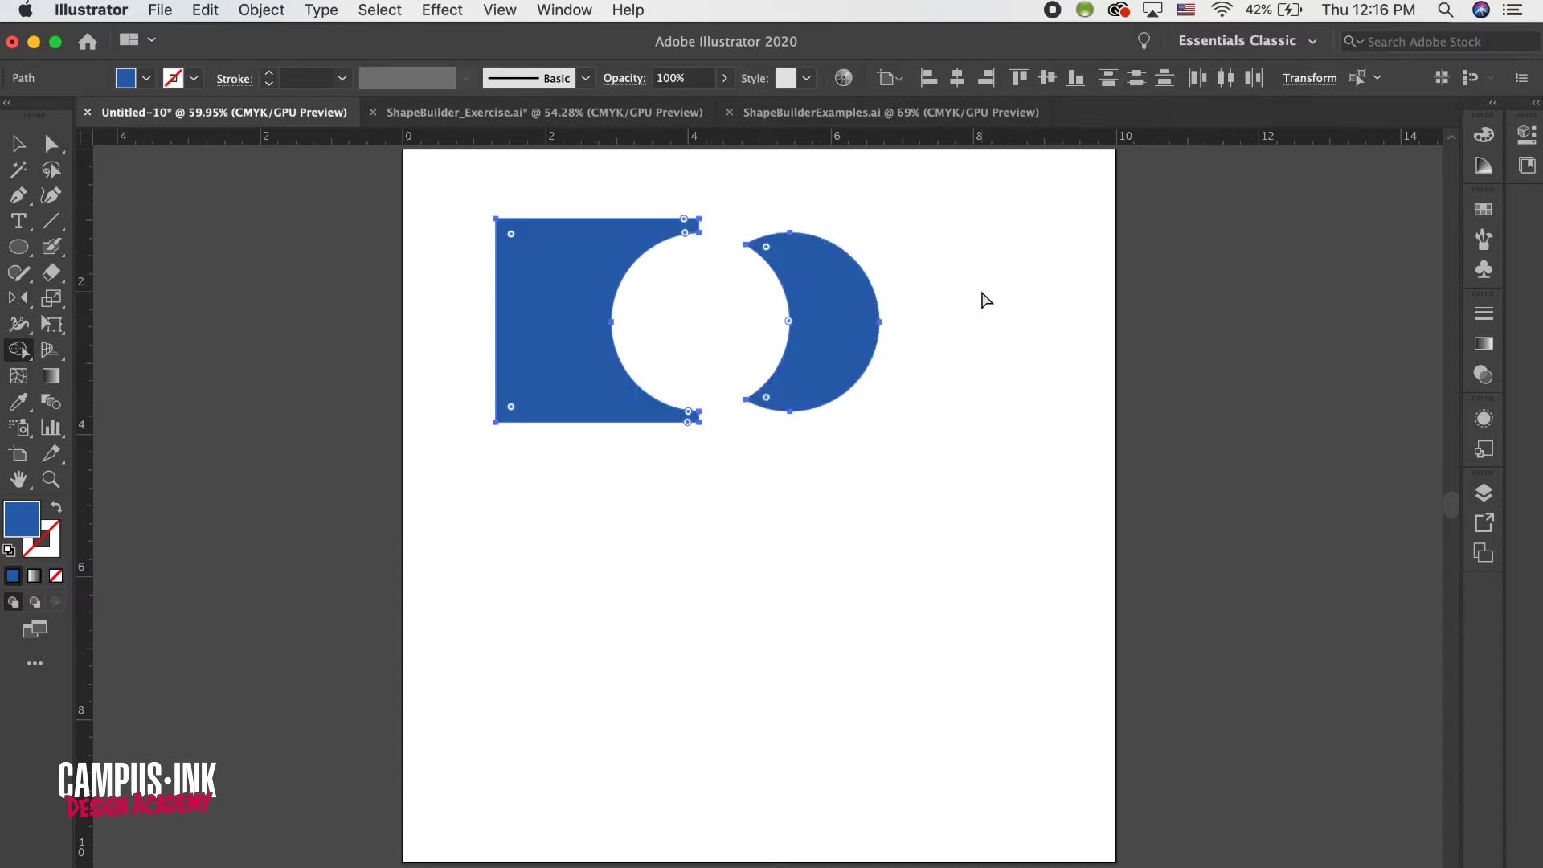
key(super+z)
key(super+z)
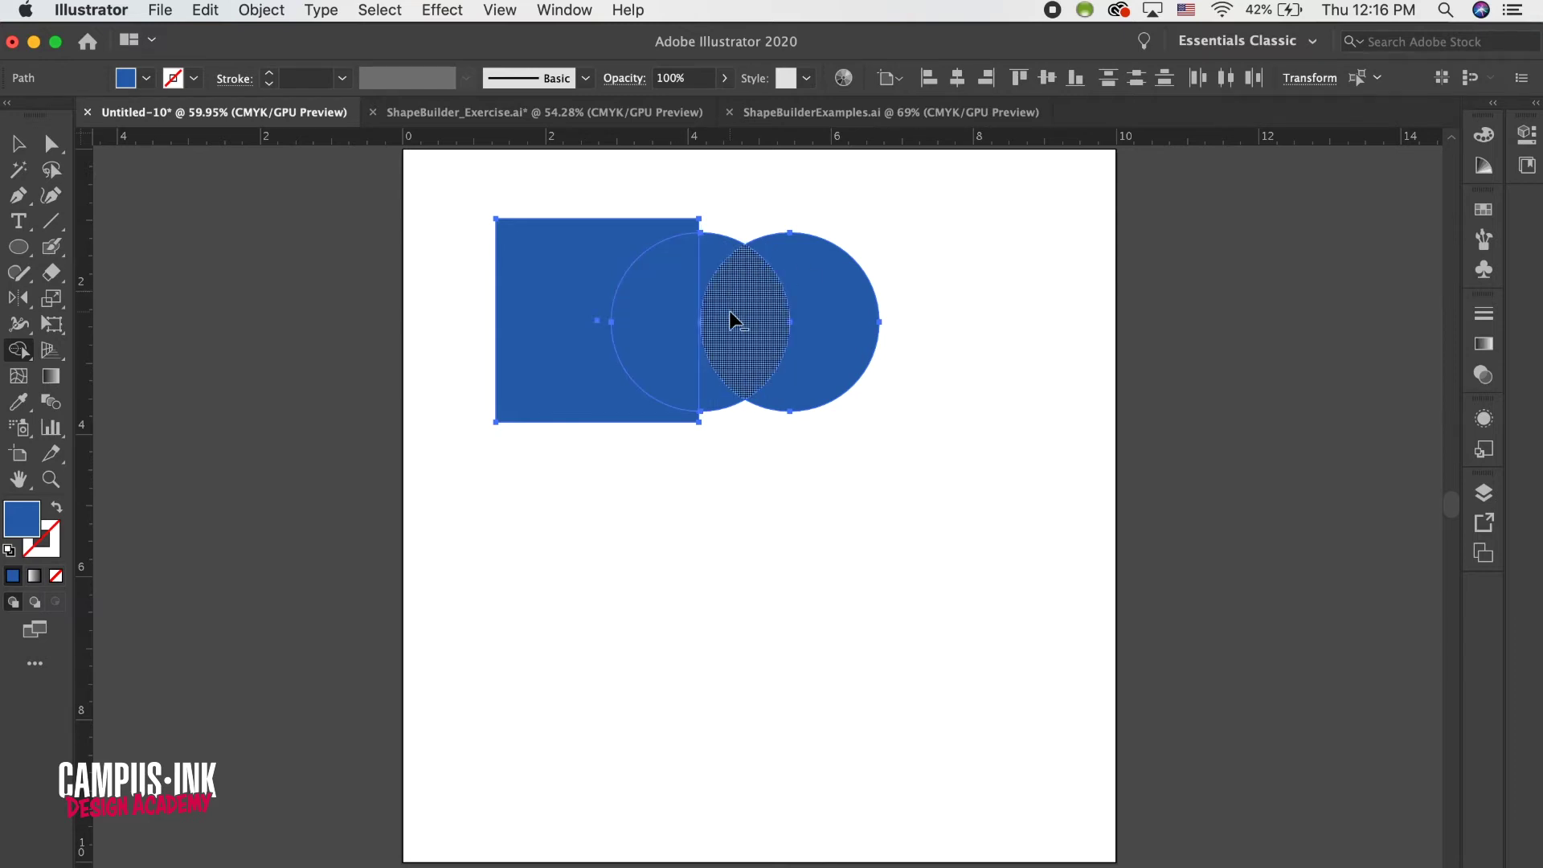
mouse_move(729, 312)
mouse_down()
mouse_move(543, 309)
mouse_move(546, 270)
mouse_move(569, 269)
mouse_move(588, 293)
mouse_move(551, 323)
mouse_move(593, 313)
mouse_up()
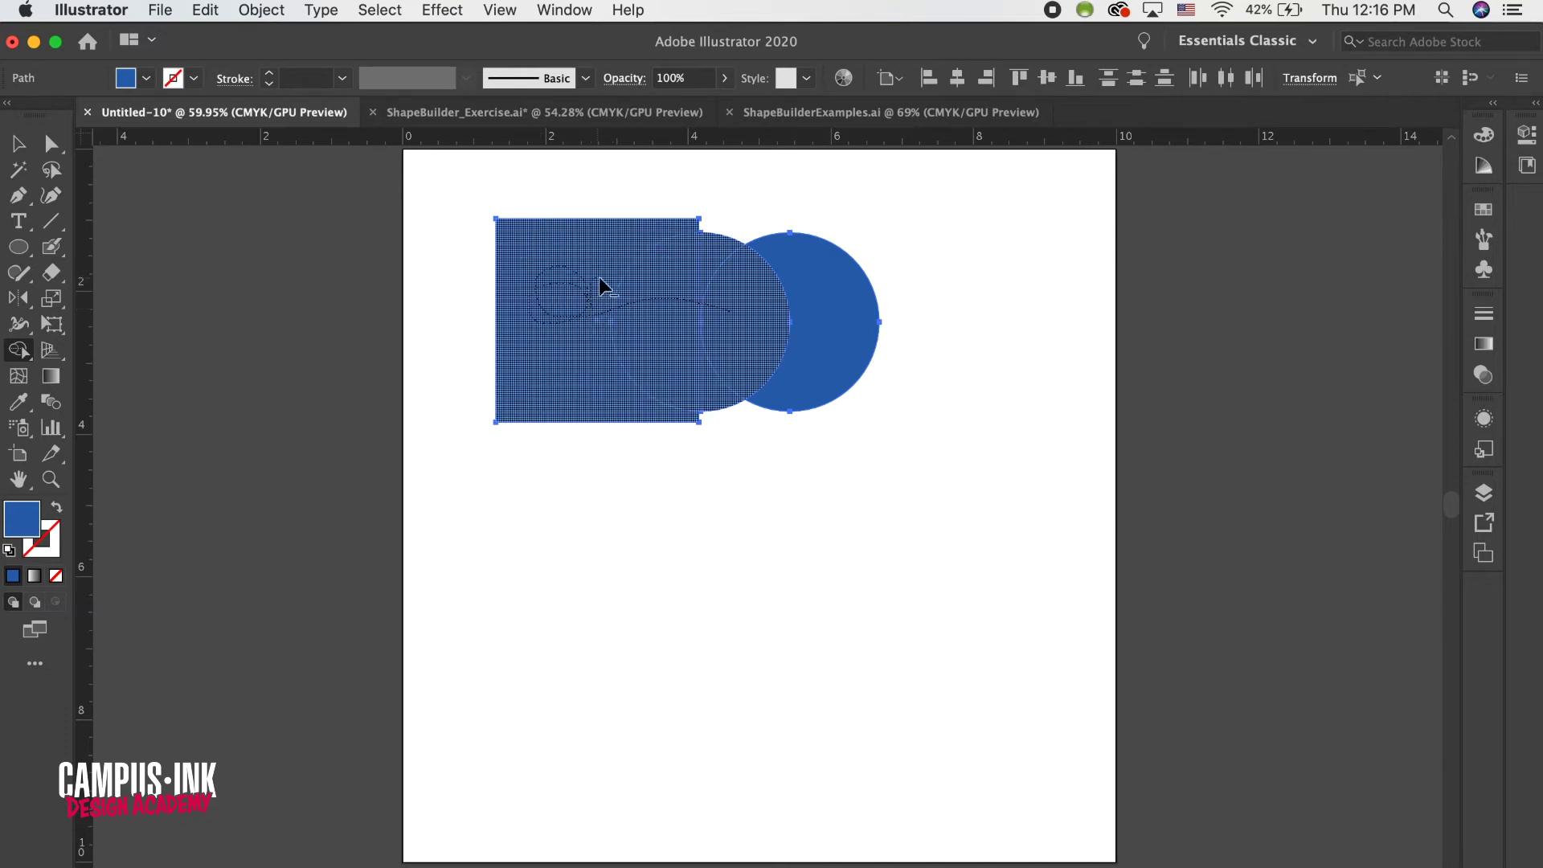
drag(625, 278, 667, 280)
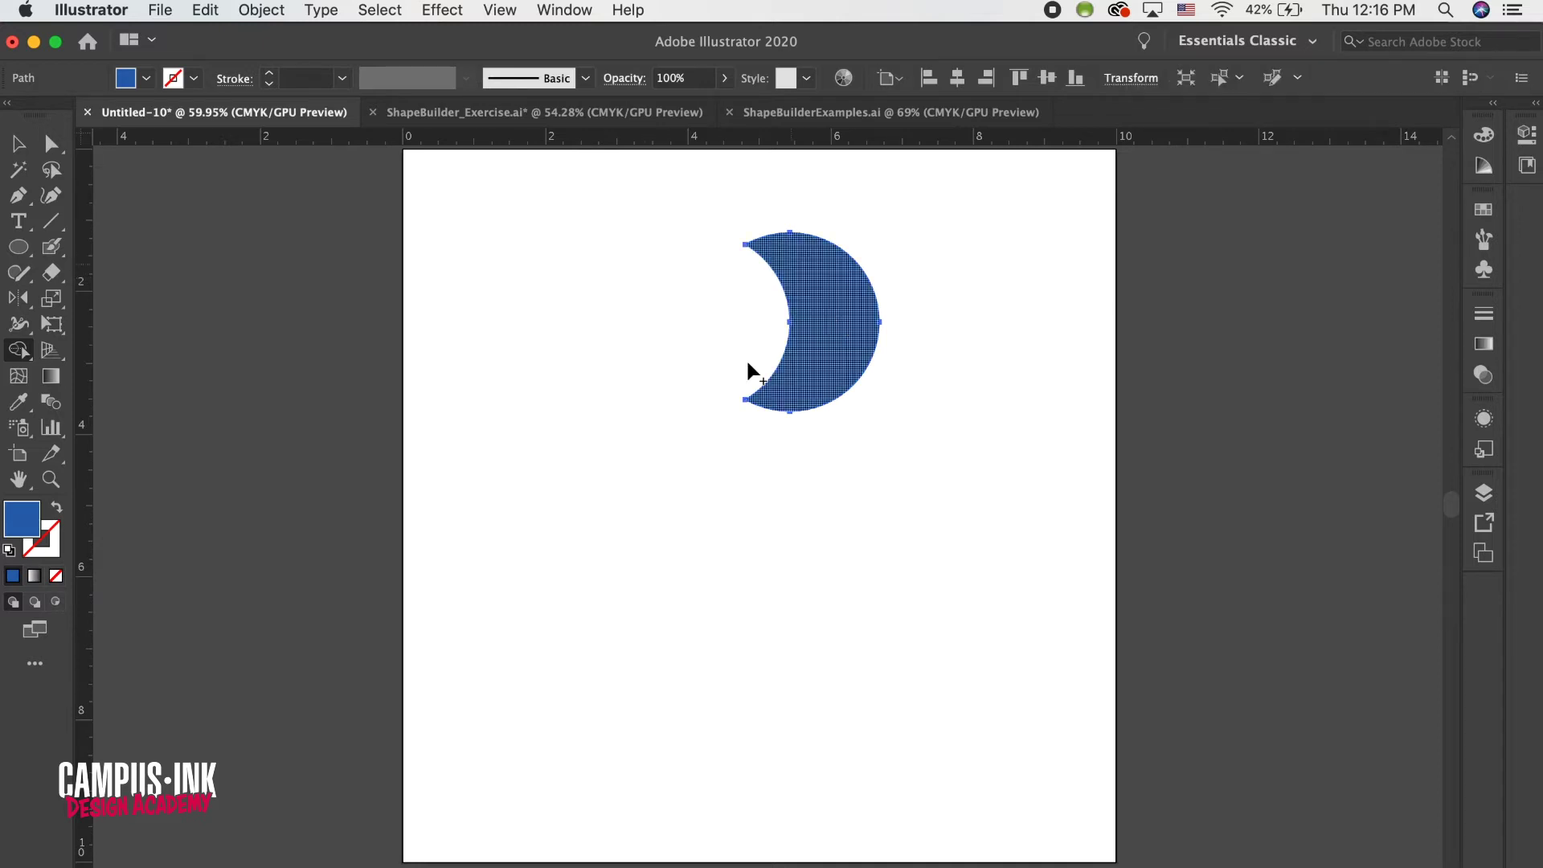
key(super+z)
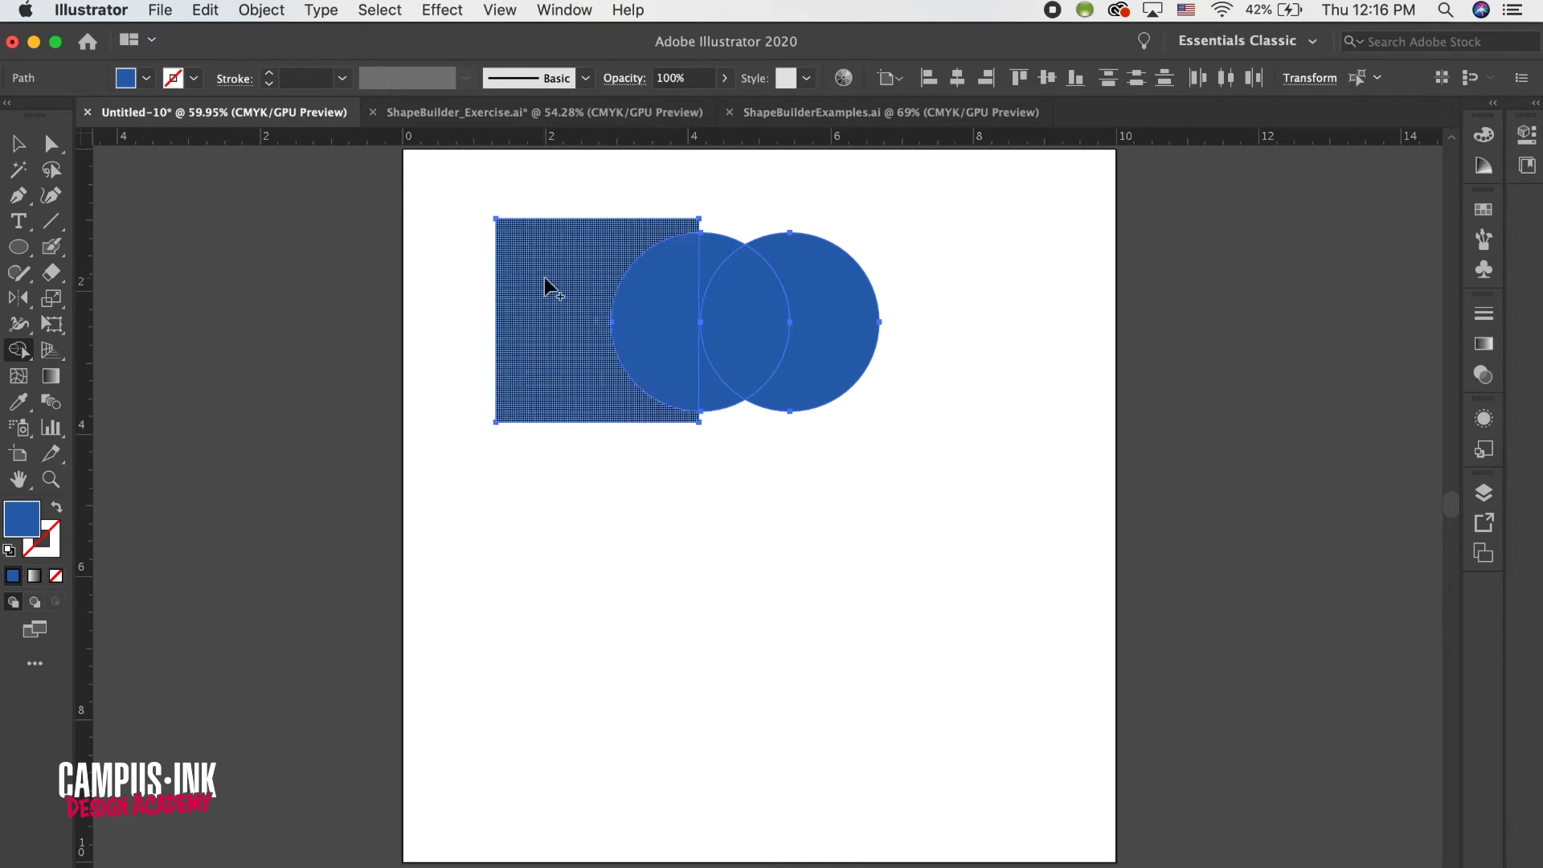
drag(543, 277, 715, 257)
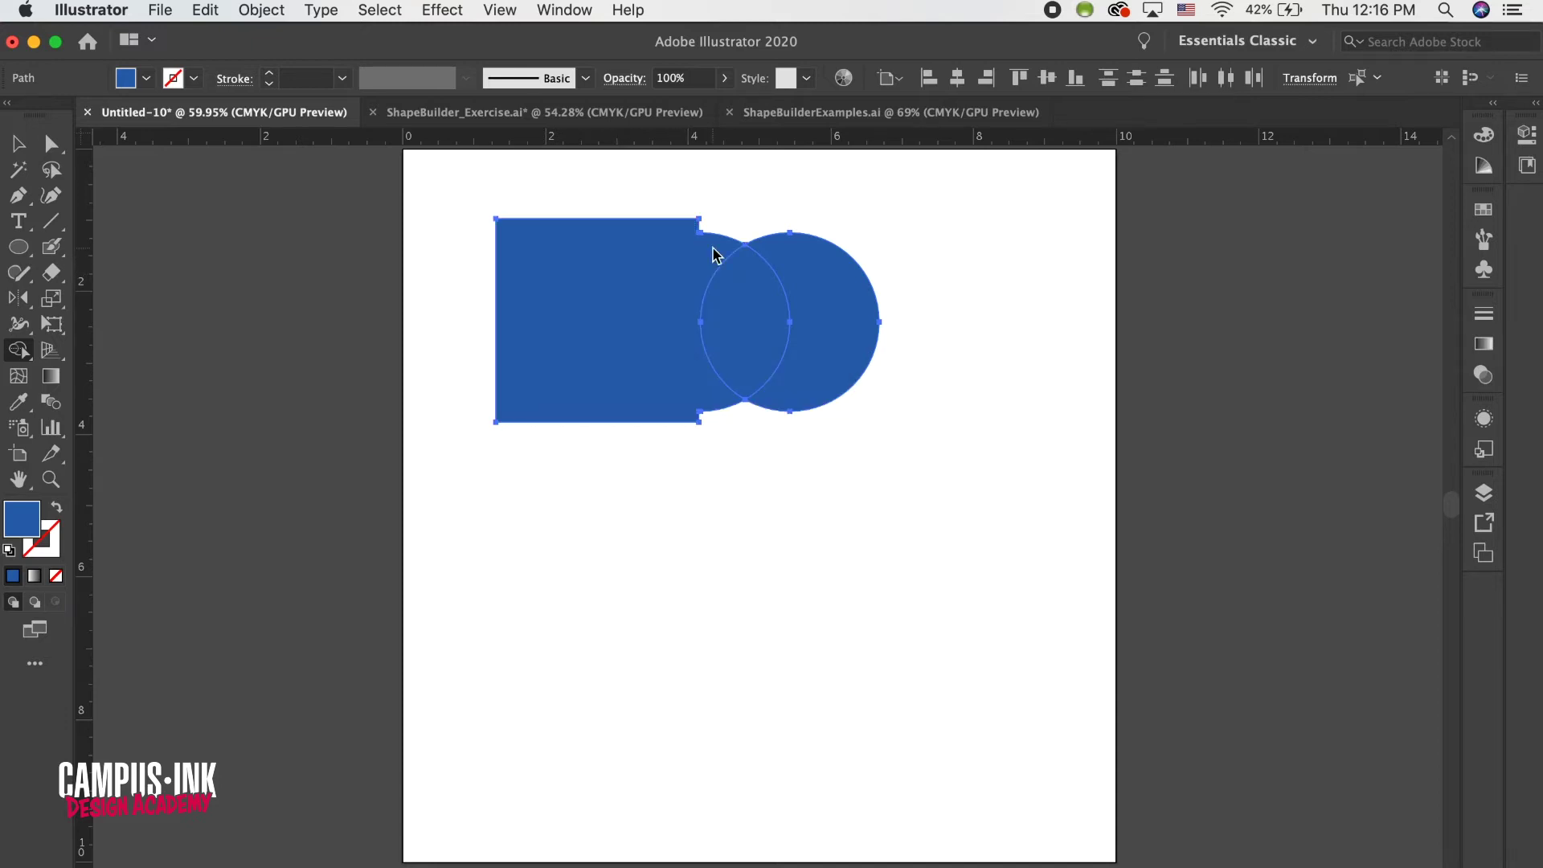
click(52, 143)
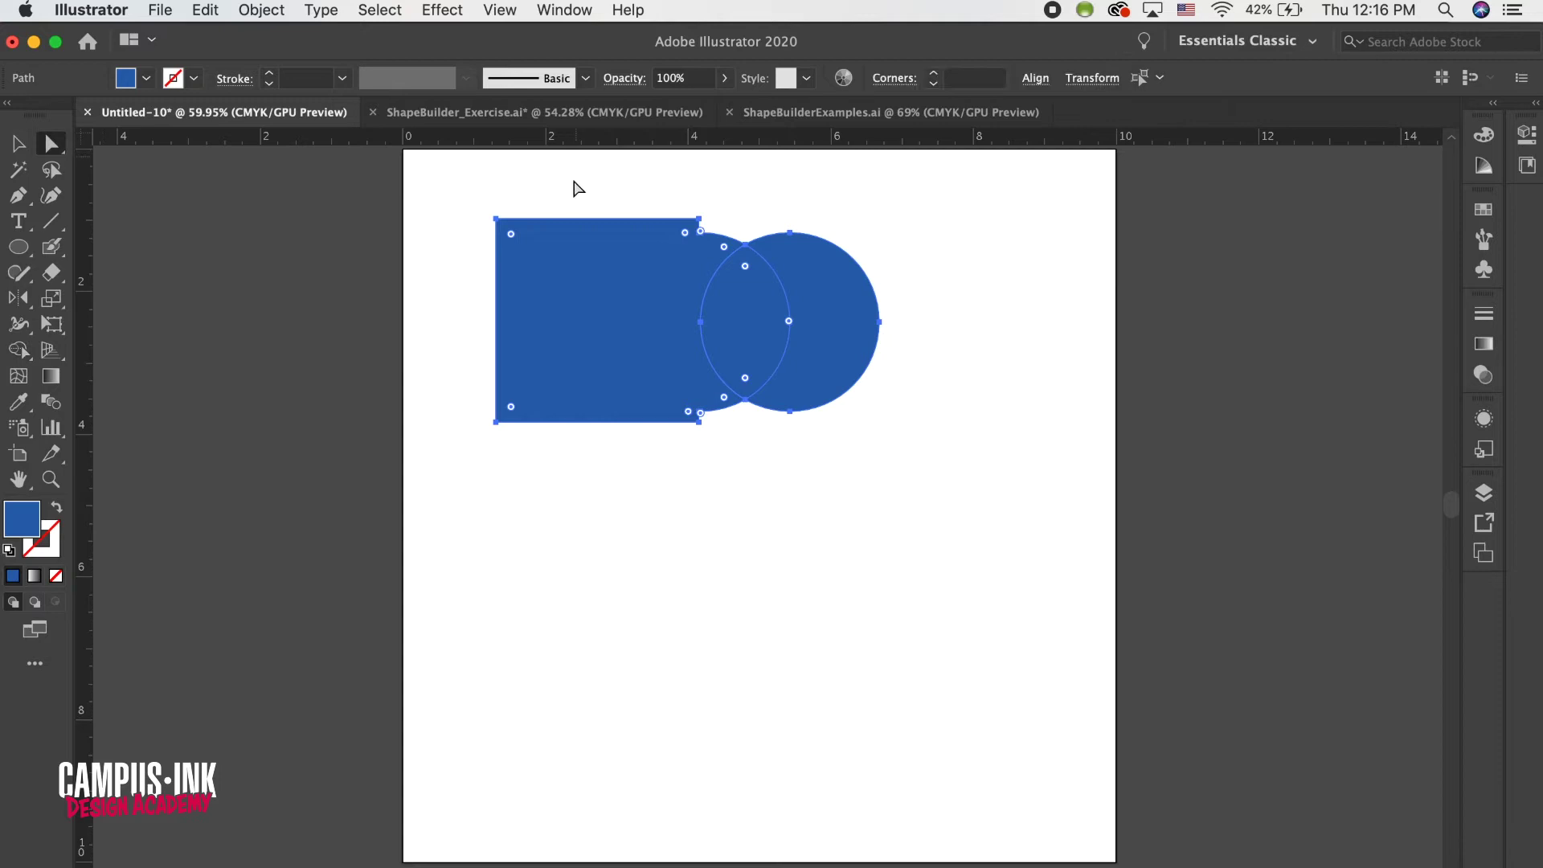
click(586, 200)
drag(630, 247, 595, 246)
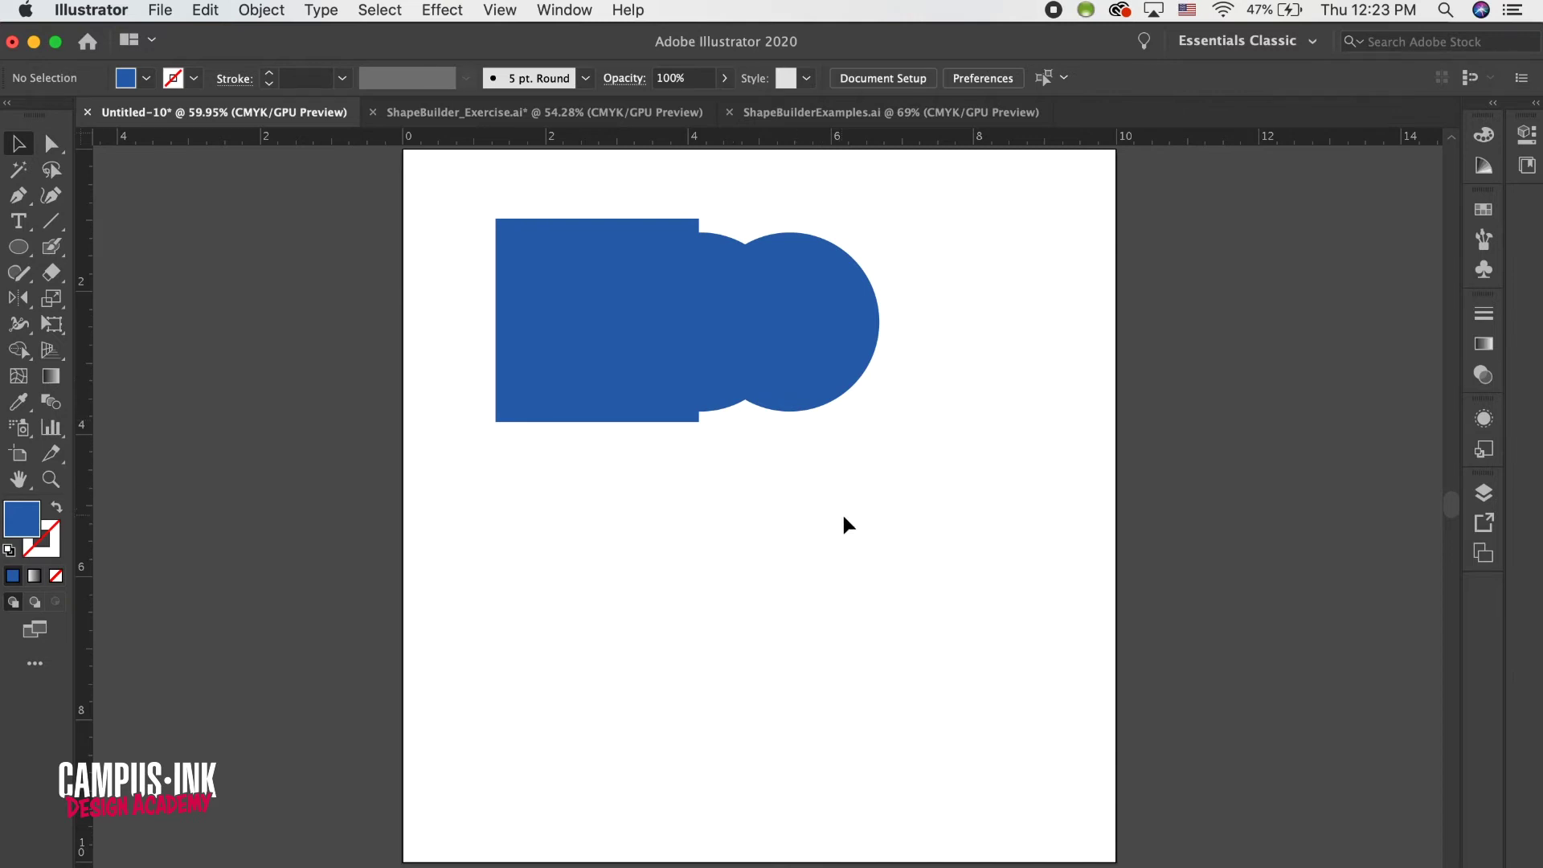
drag(843, 517, 440, 230)
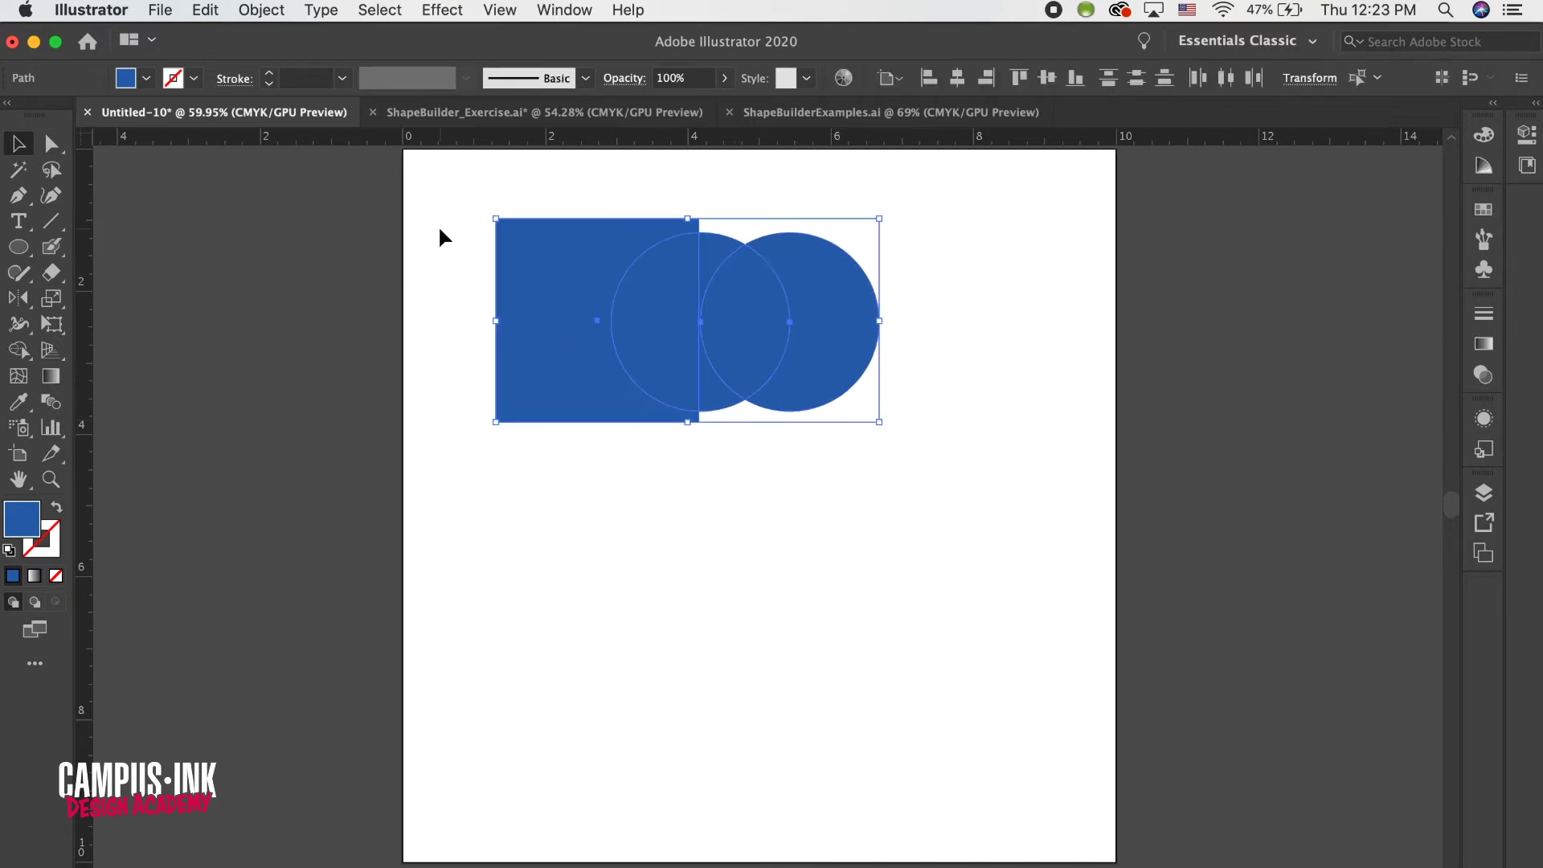
key(Delete)
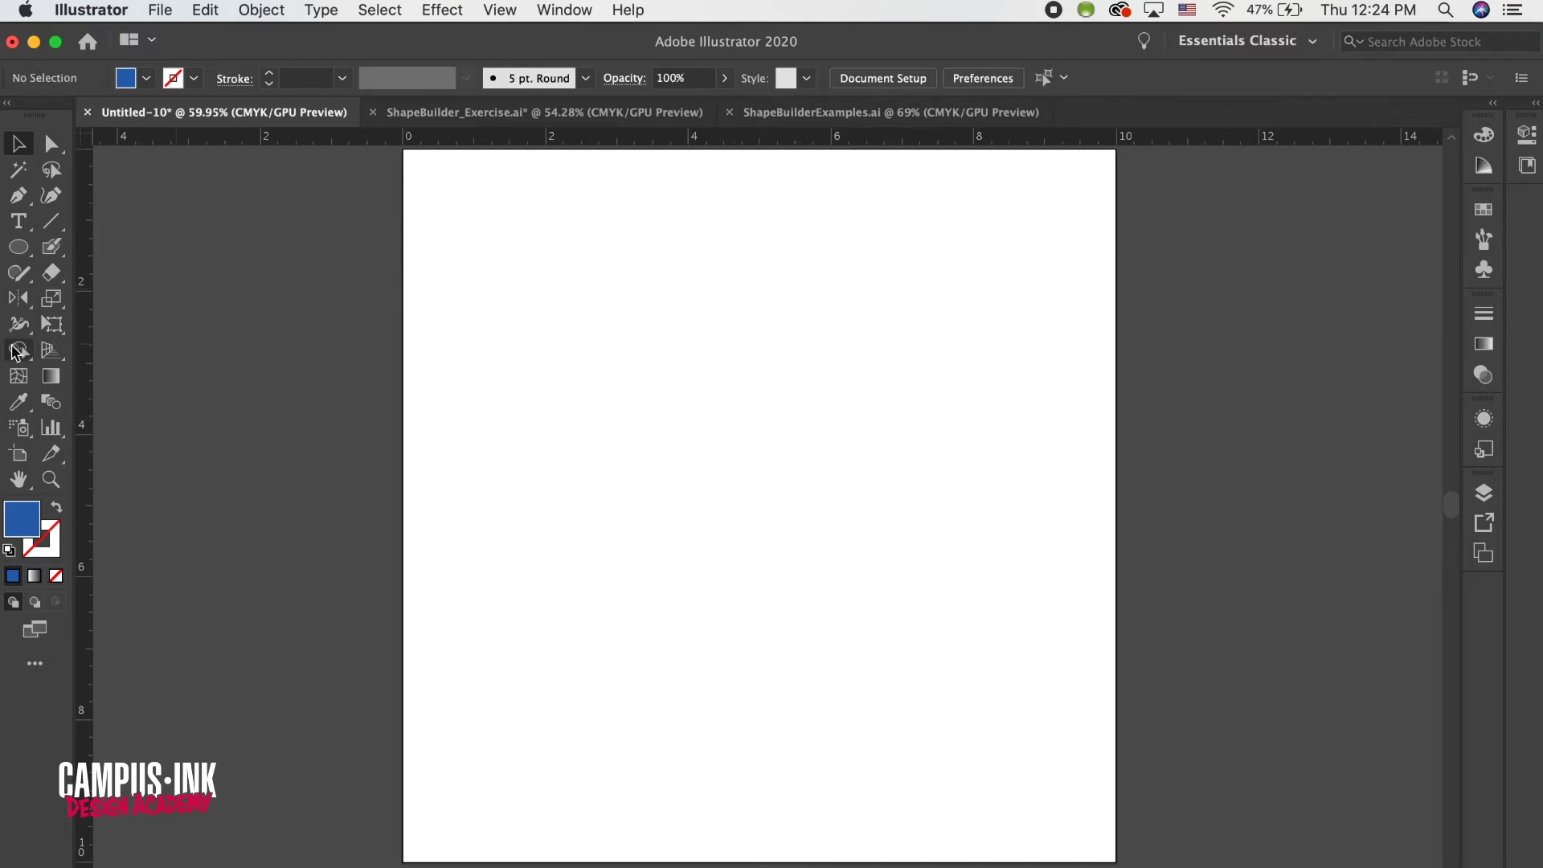
- Draw a blue circle, copy it right, then copy the pair down into a touching 2×2 grid
click(17, 255)
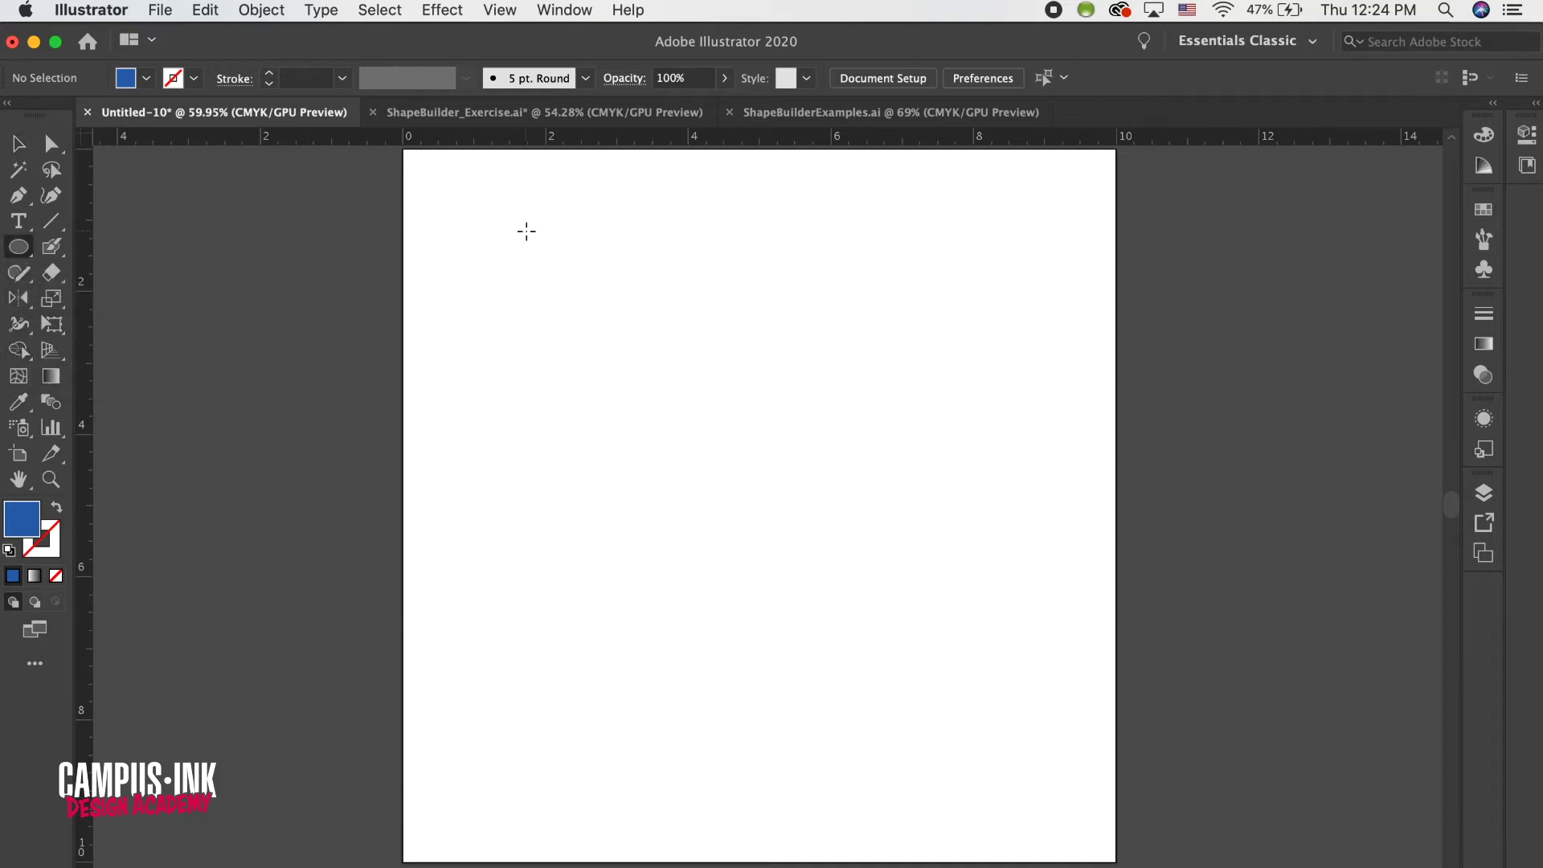
drag(523, 228, 699, 367)
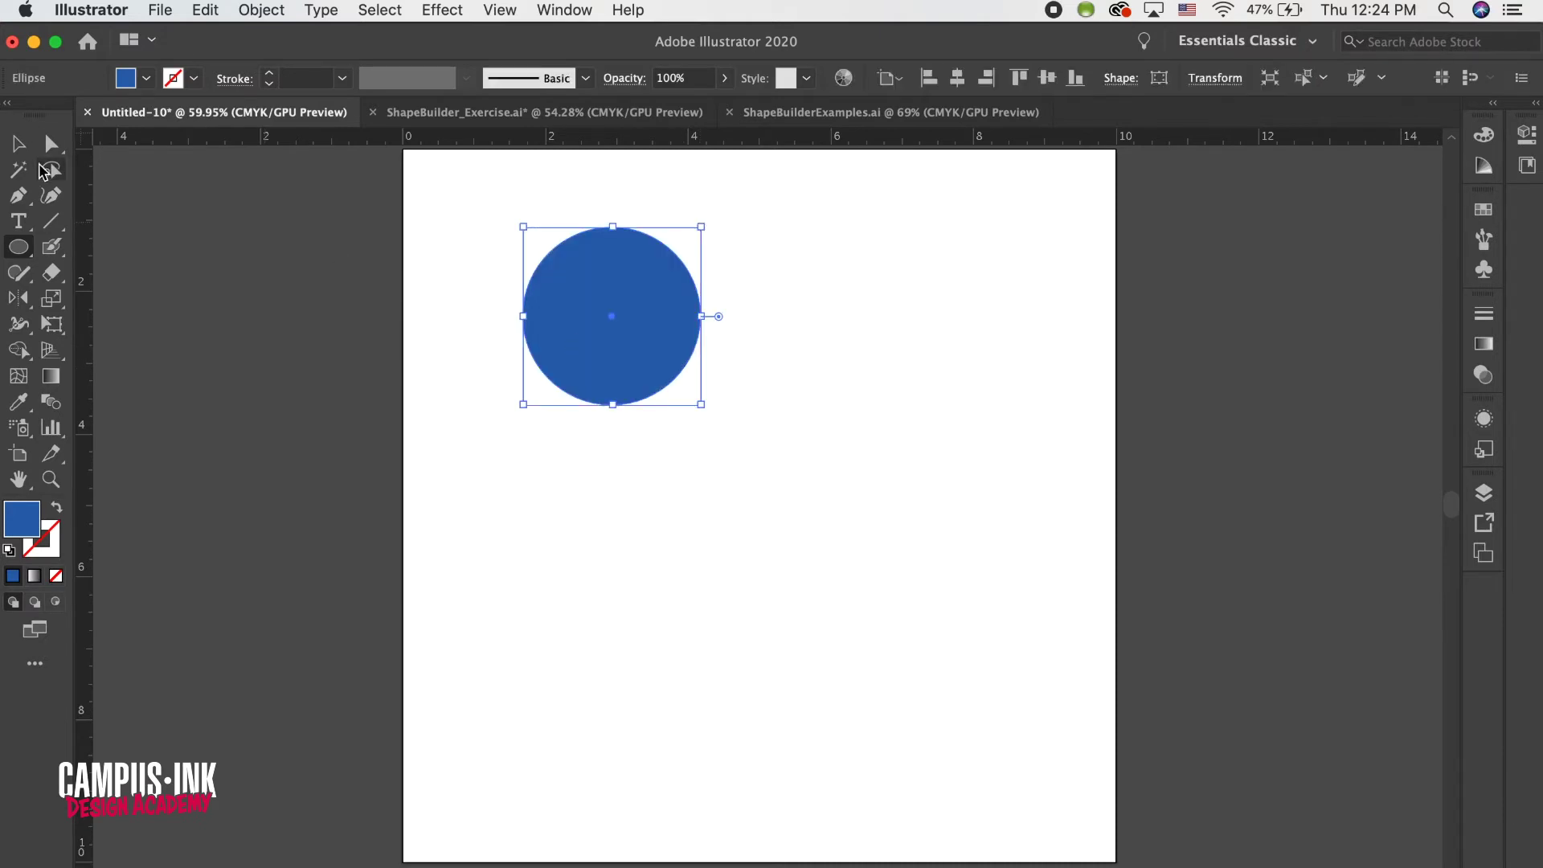
click(19, 148)
drag(640, 279, 817, 279)
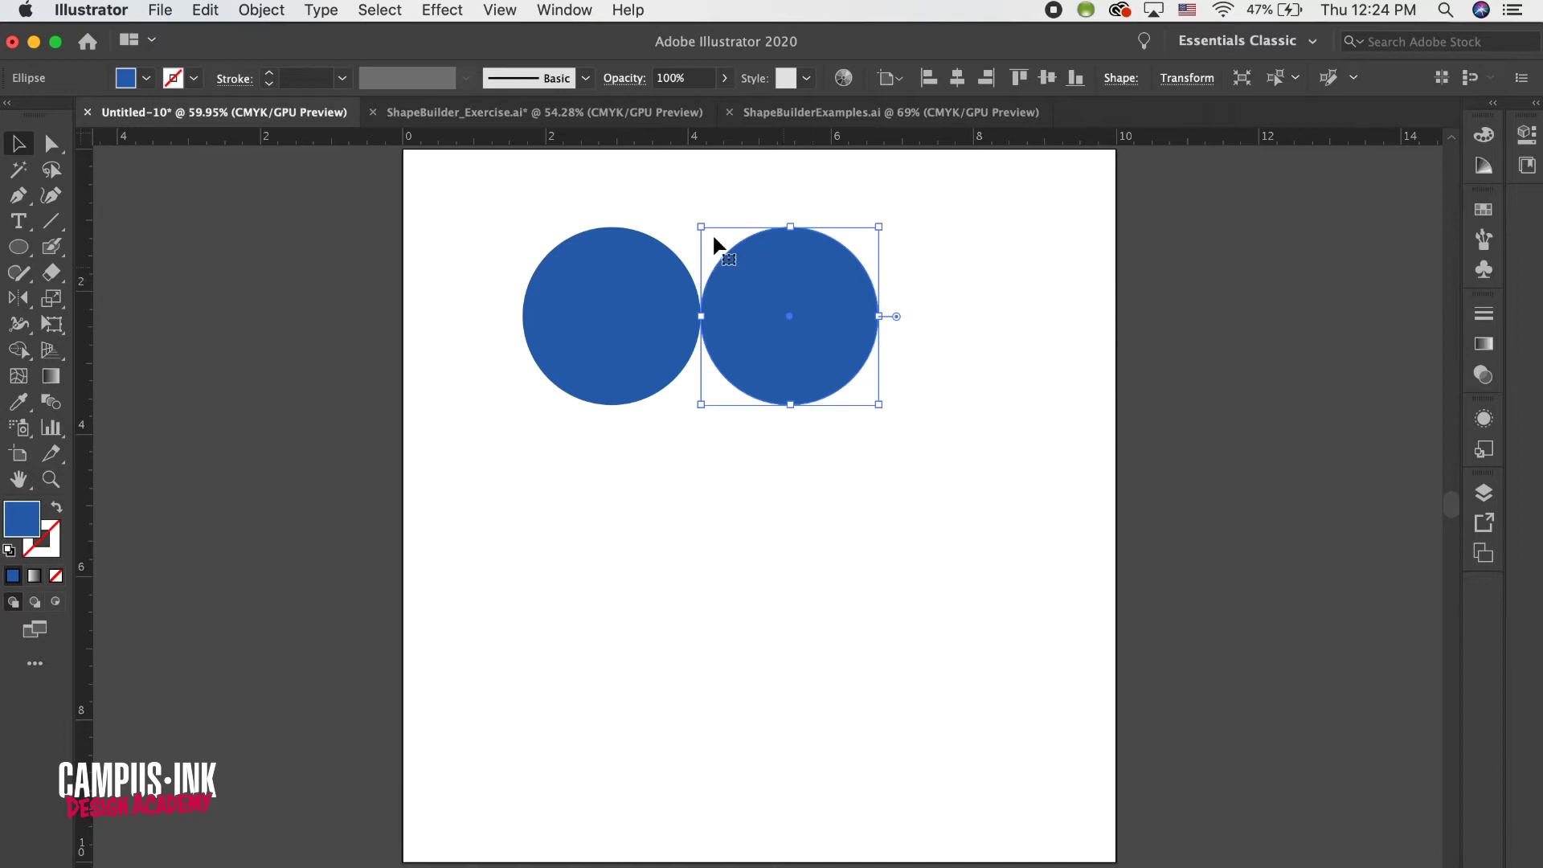
click(678, 225)
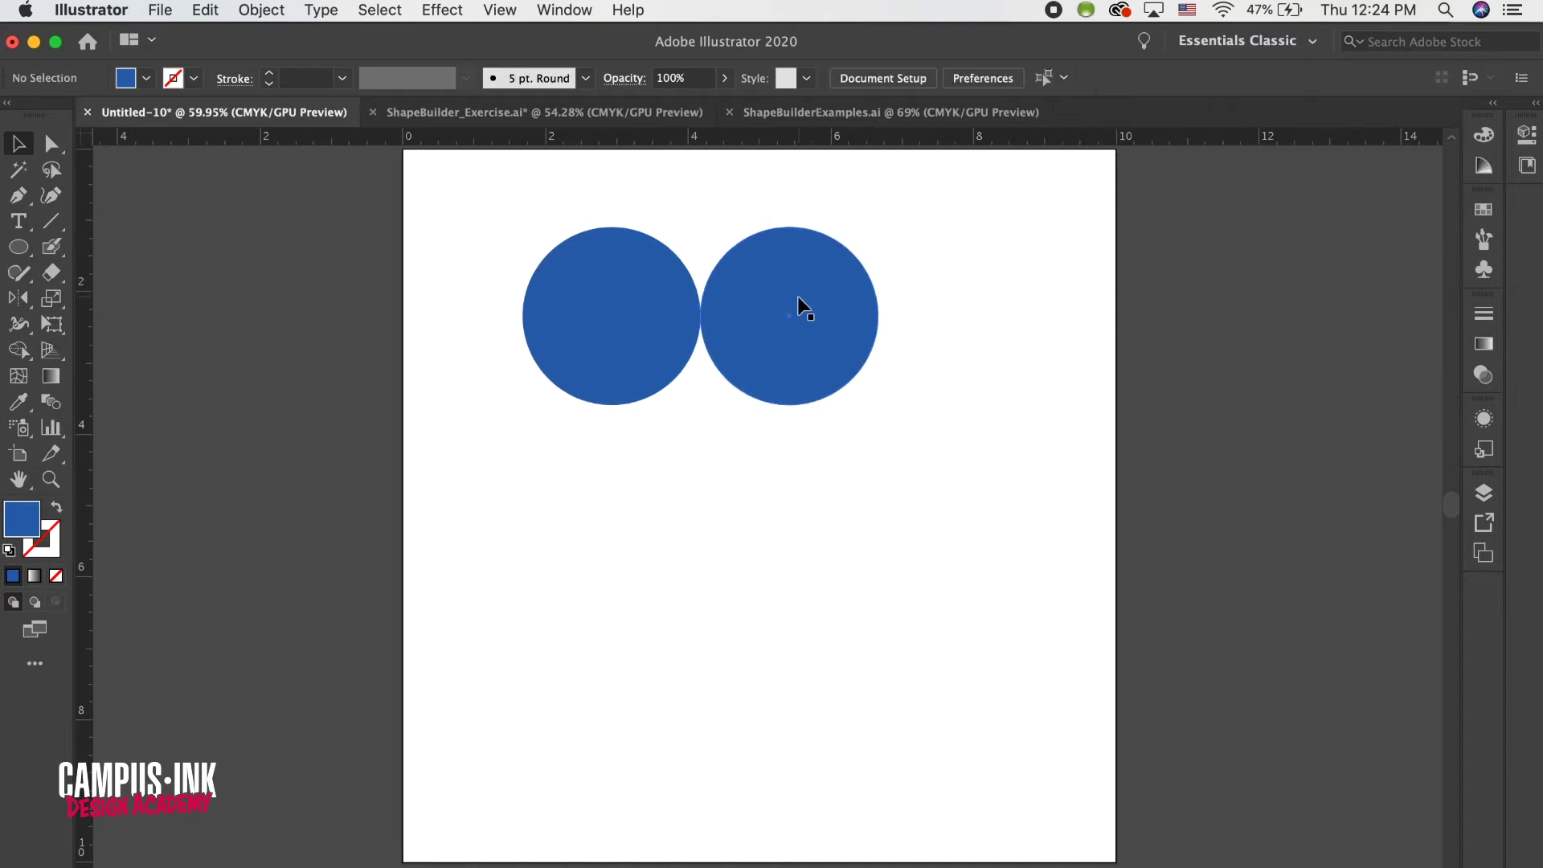
drag(571, 181, 832, 532)
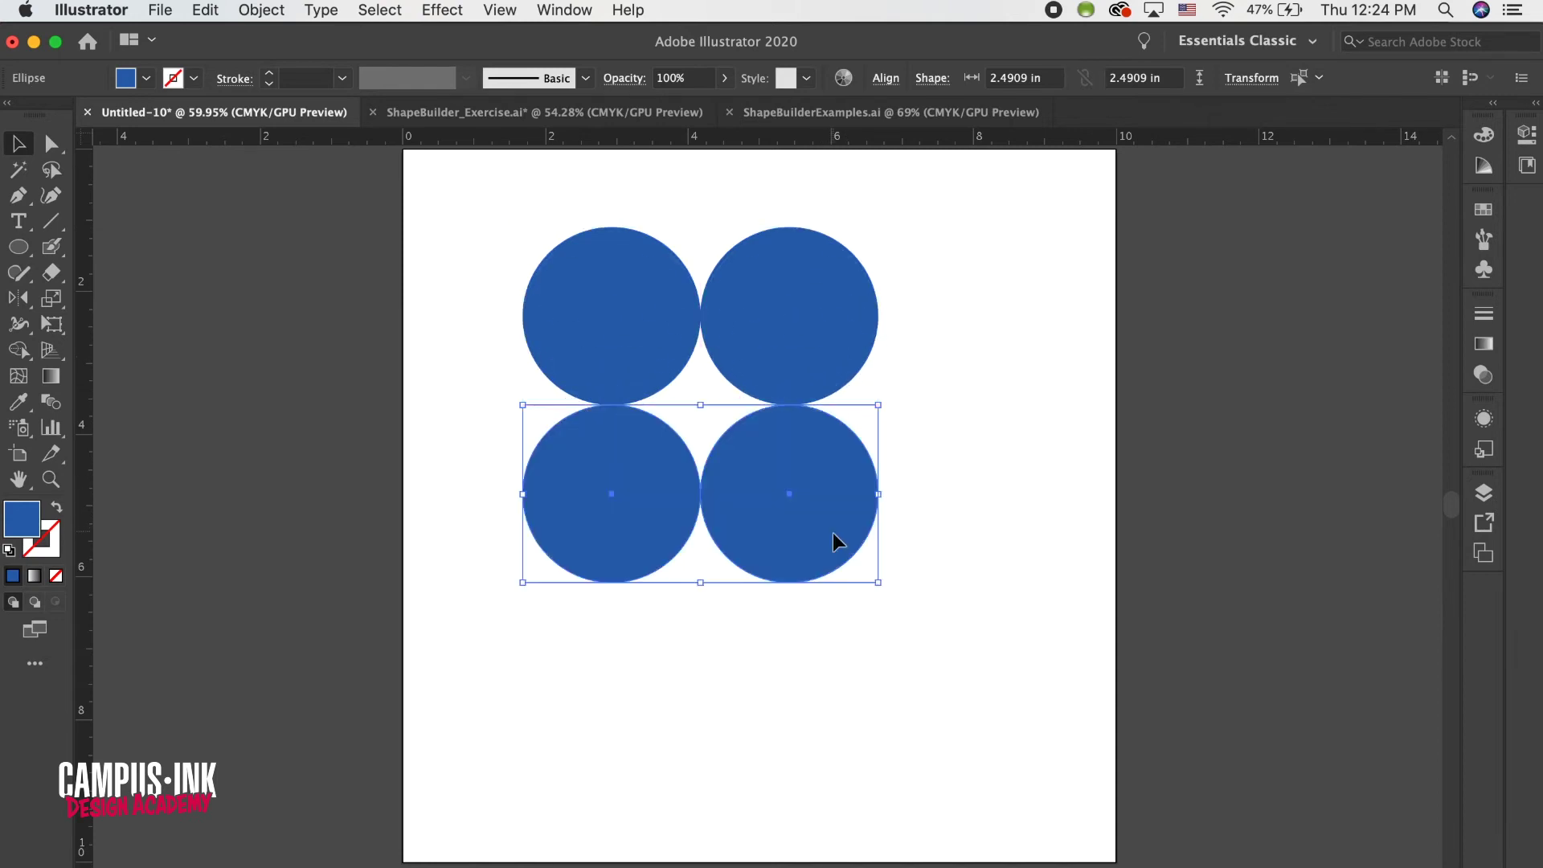
click(965, 499)
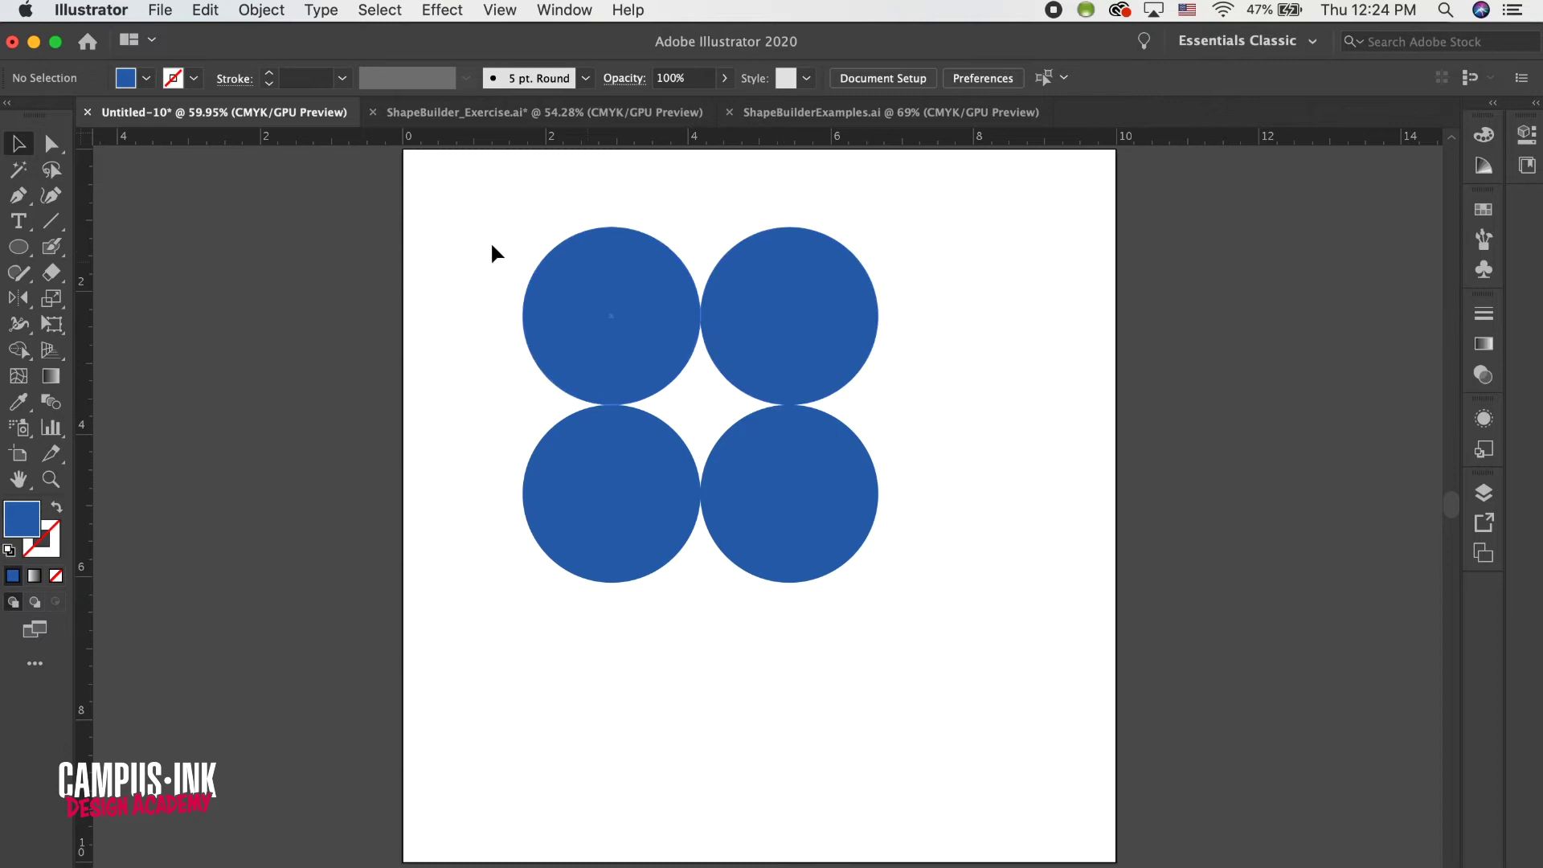
drag(468, 244, 913, 503)
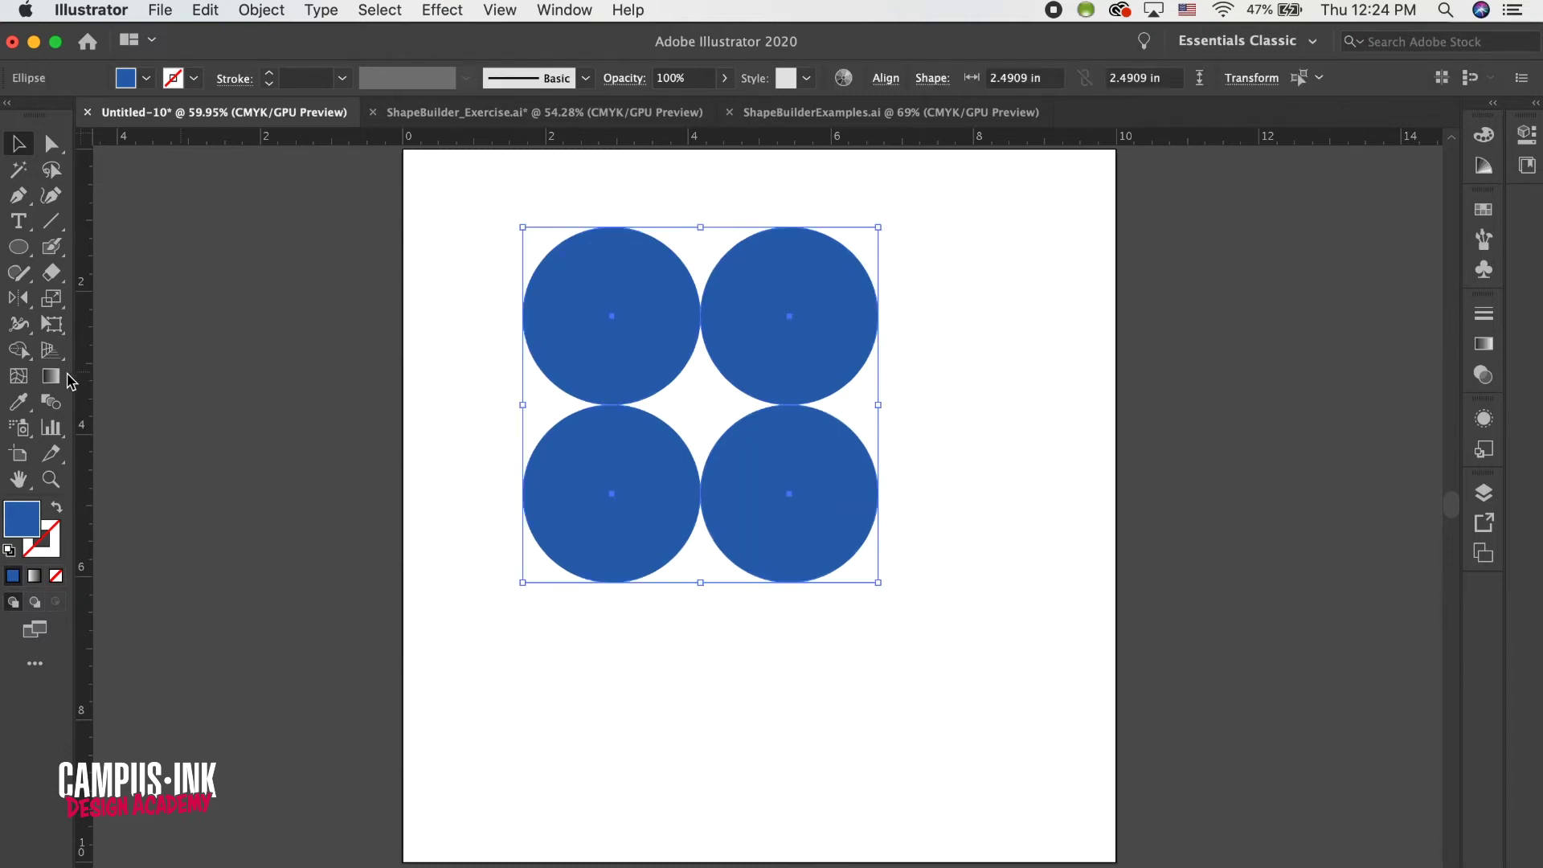
- Merge the four circles with Shape Builder into a flower and draw a small circle at its centre
click(18, 351)
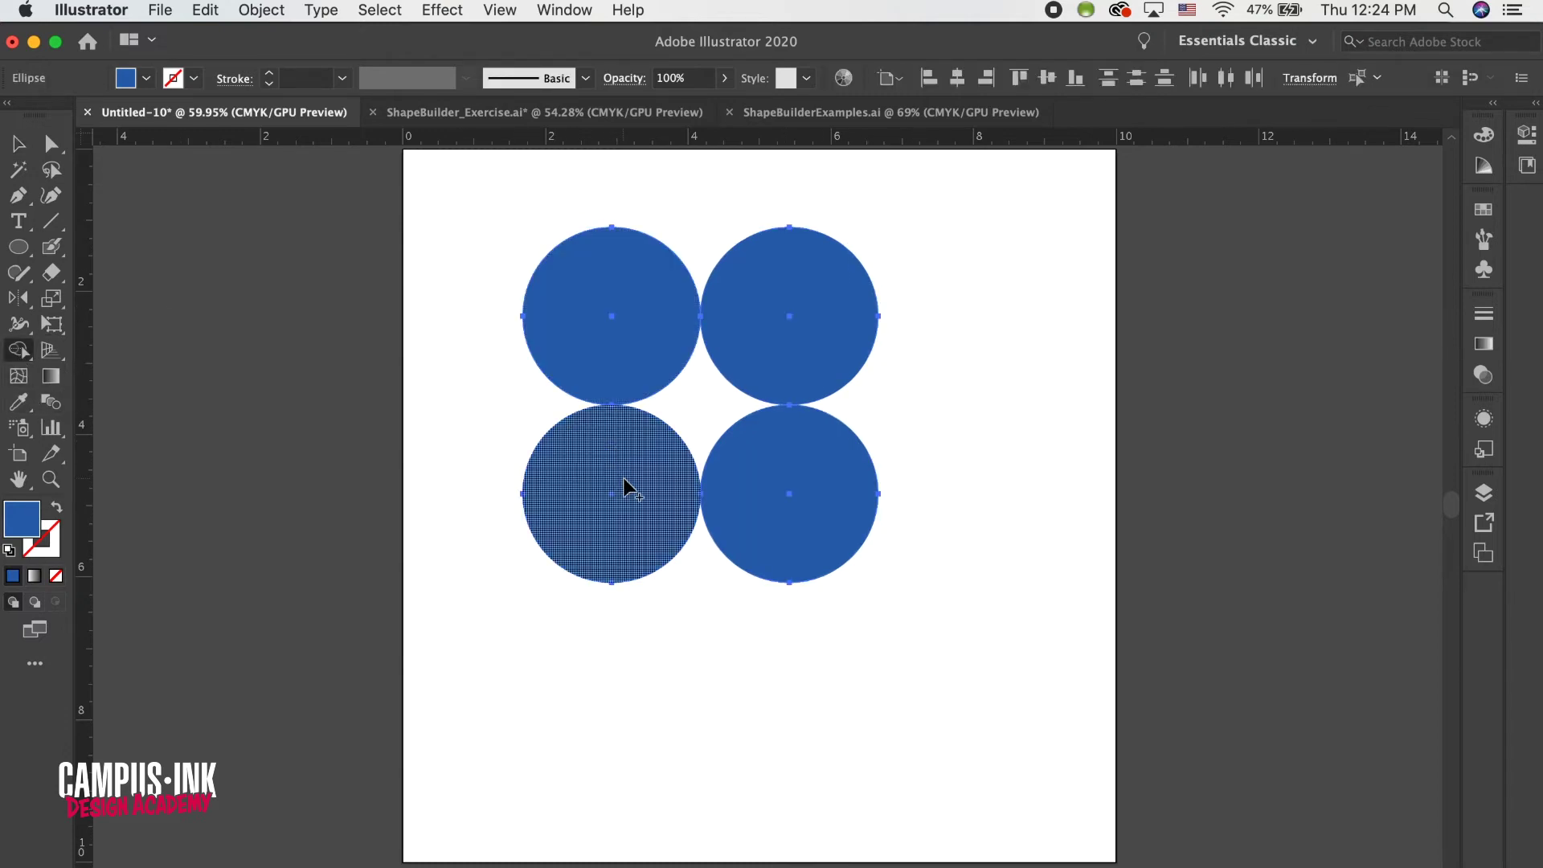
mouse_move(625, 488)
mouse_down()
mouse_move(627, 359)
mouse_move(790, 349)
mouse_move(776, 487)
mouse_move(705, 407)
mouse_move(685, 420)
mouse_move(728, 402)
mouse_move(695, 404)
mouse_up()
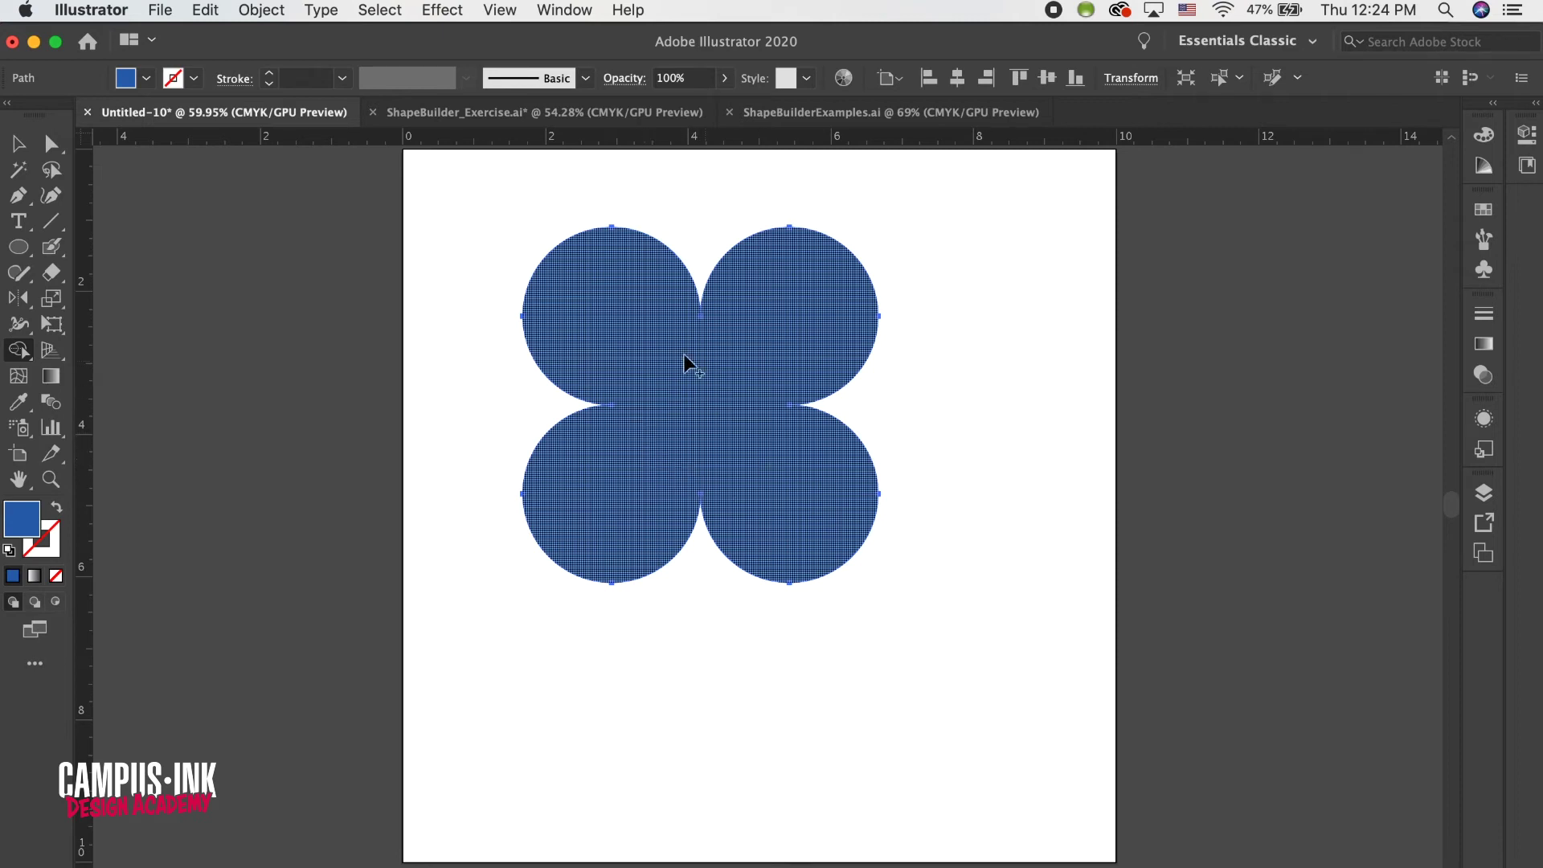
click(124, 182)
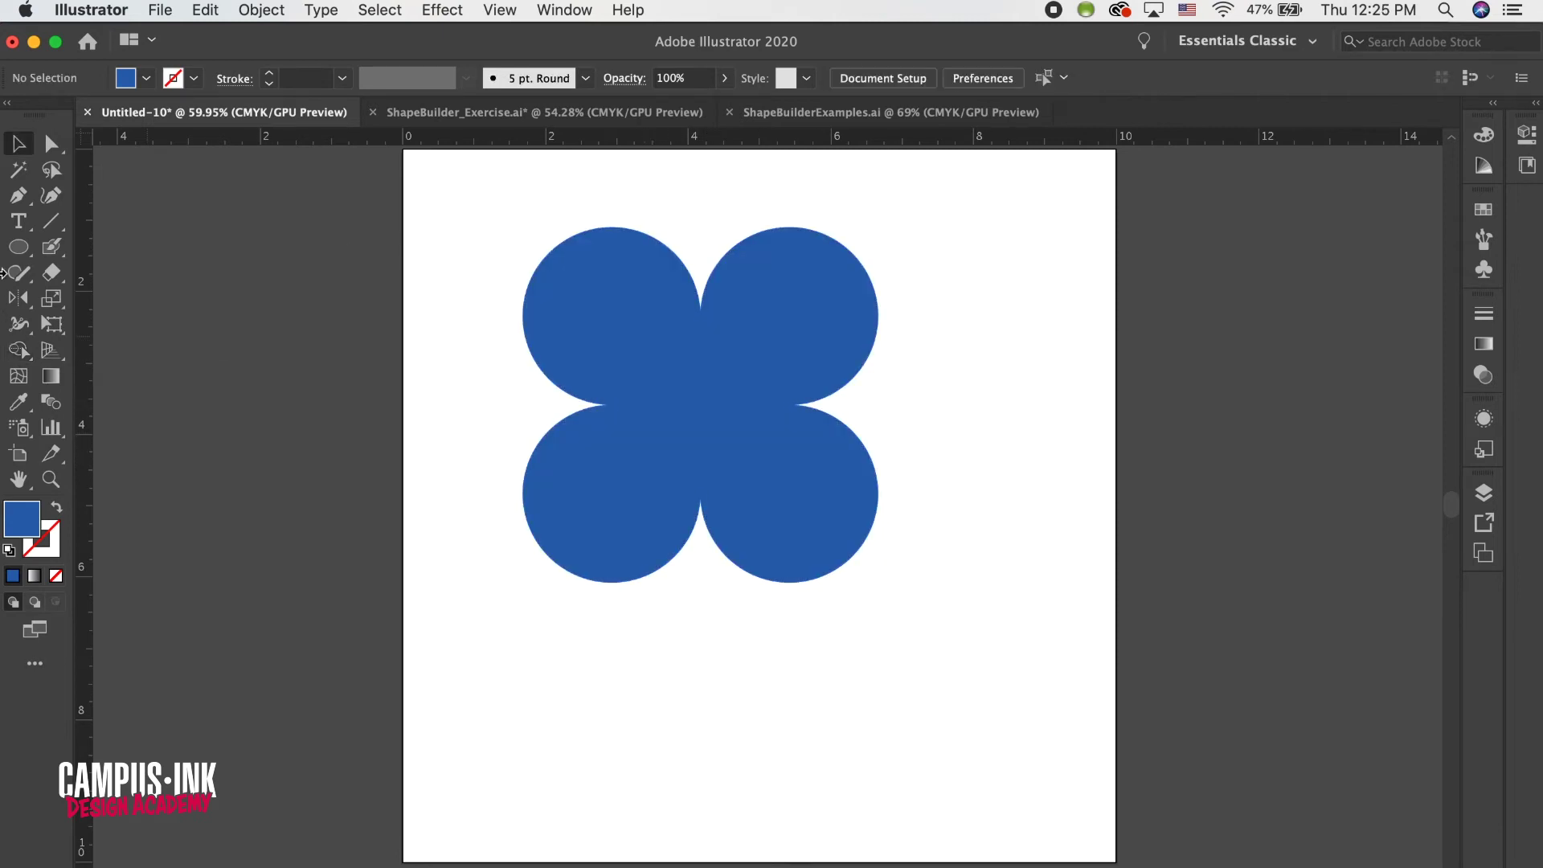
click(32, 251)
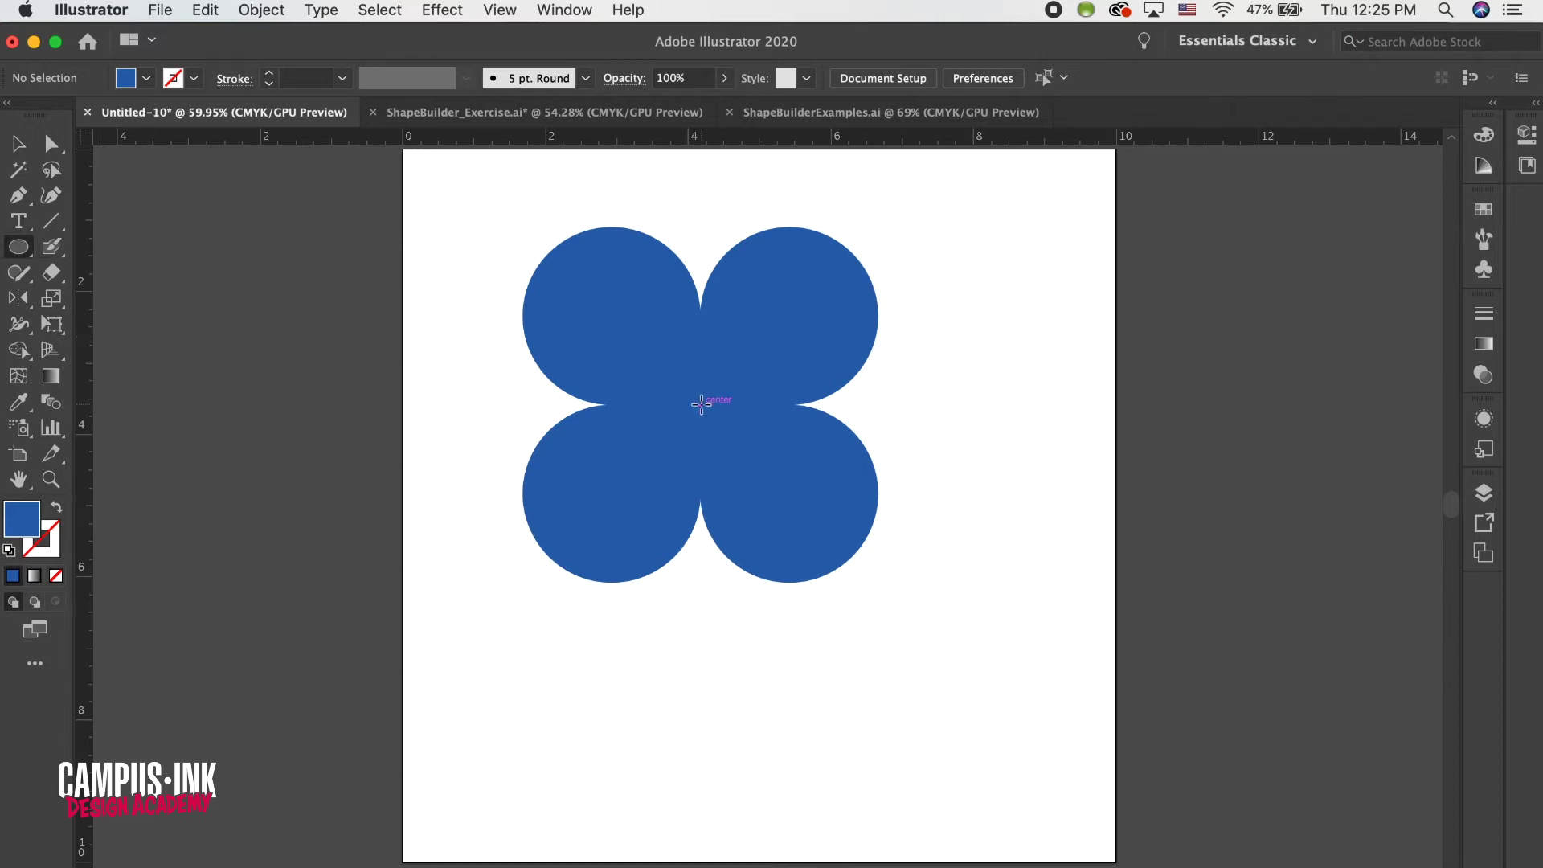
mouse_move(700, 403)
mouse_down()
mouse_move(630, 345)
mouse_move(657, 359)
mouse_up()
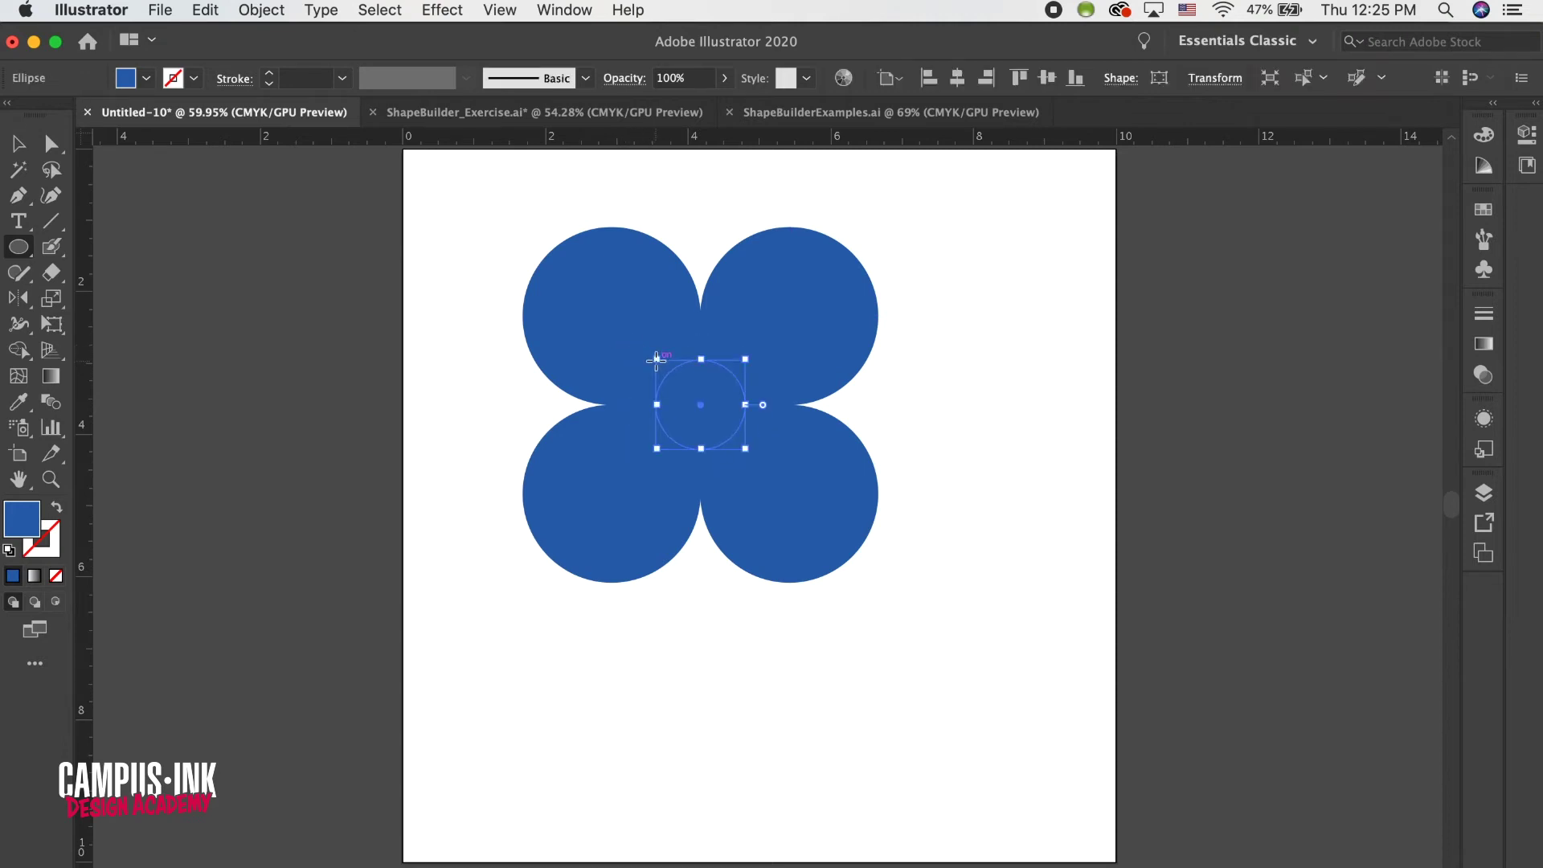
click(19, 142)
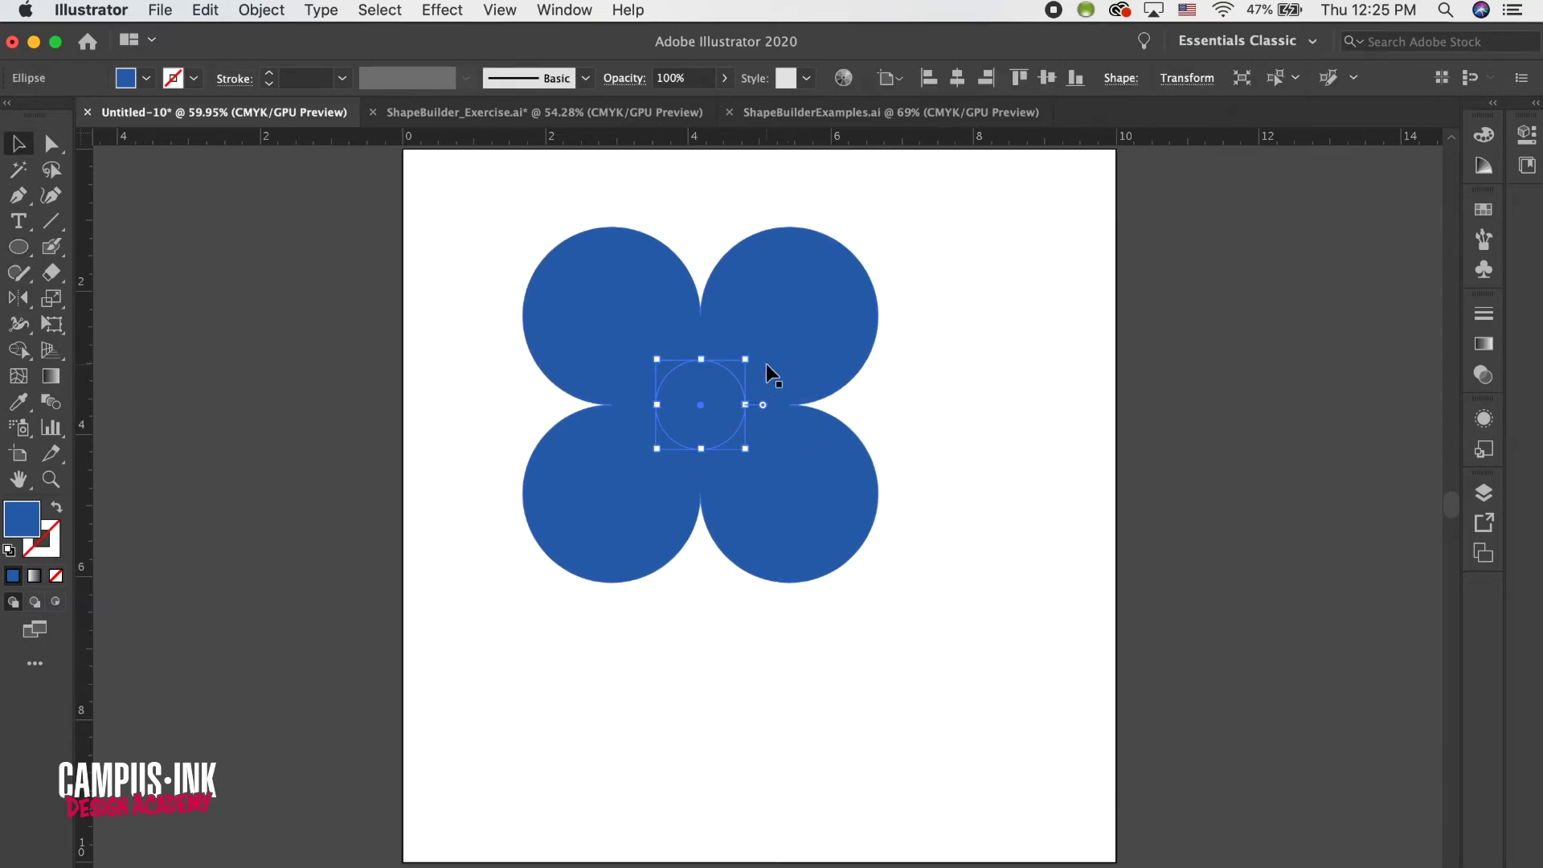
- Punch the small centre circle out of the flower with a Shape Builder Alt-click
click(787, 337)
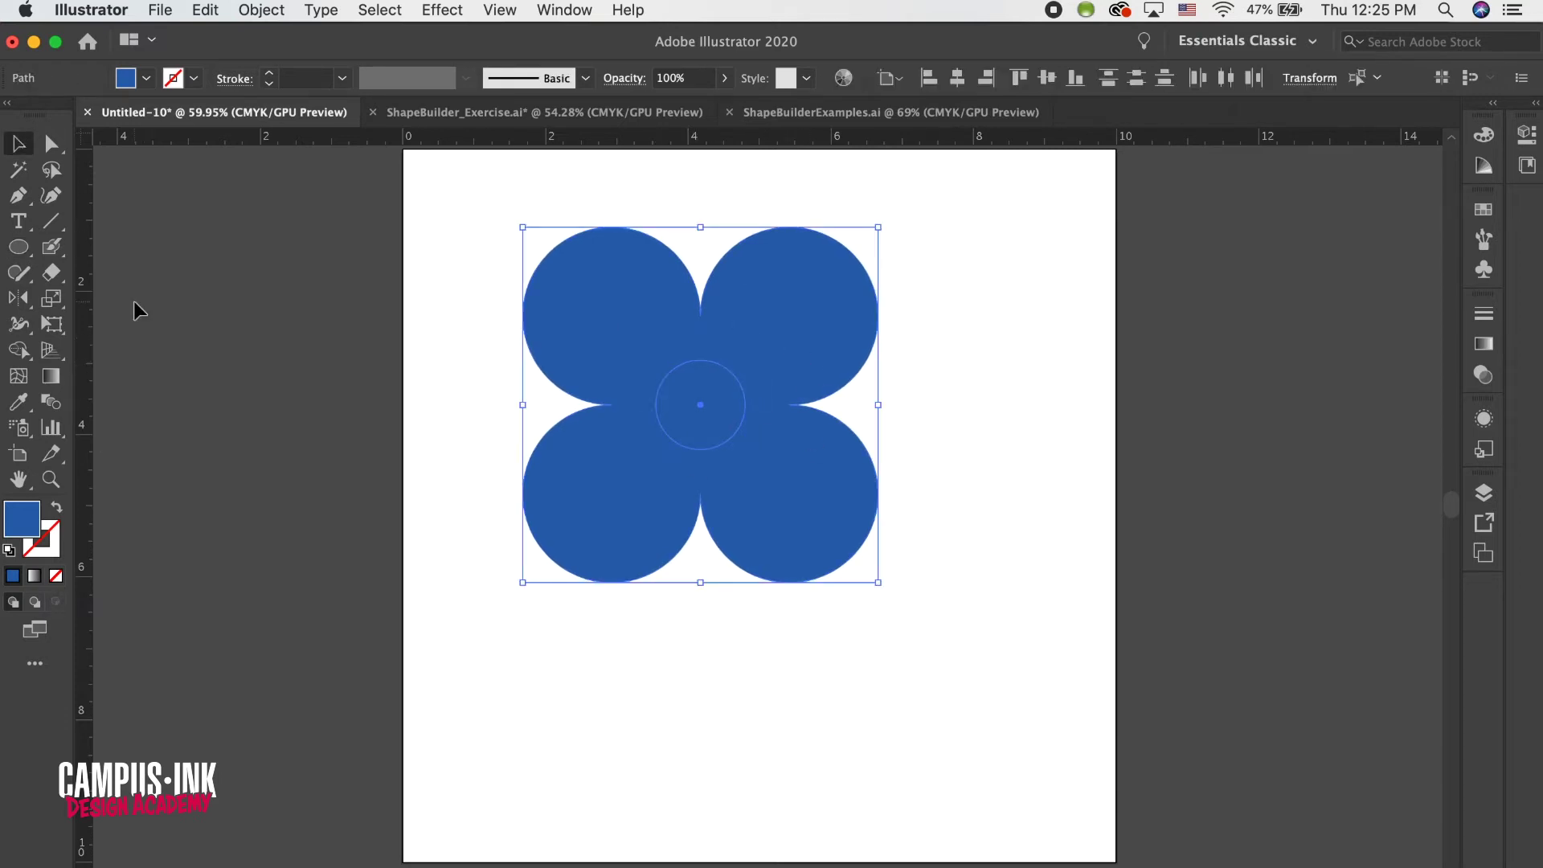
click(32, 352)
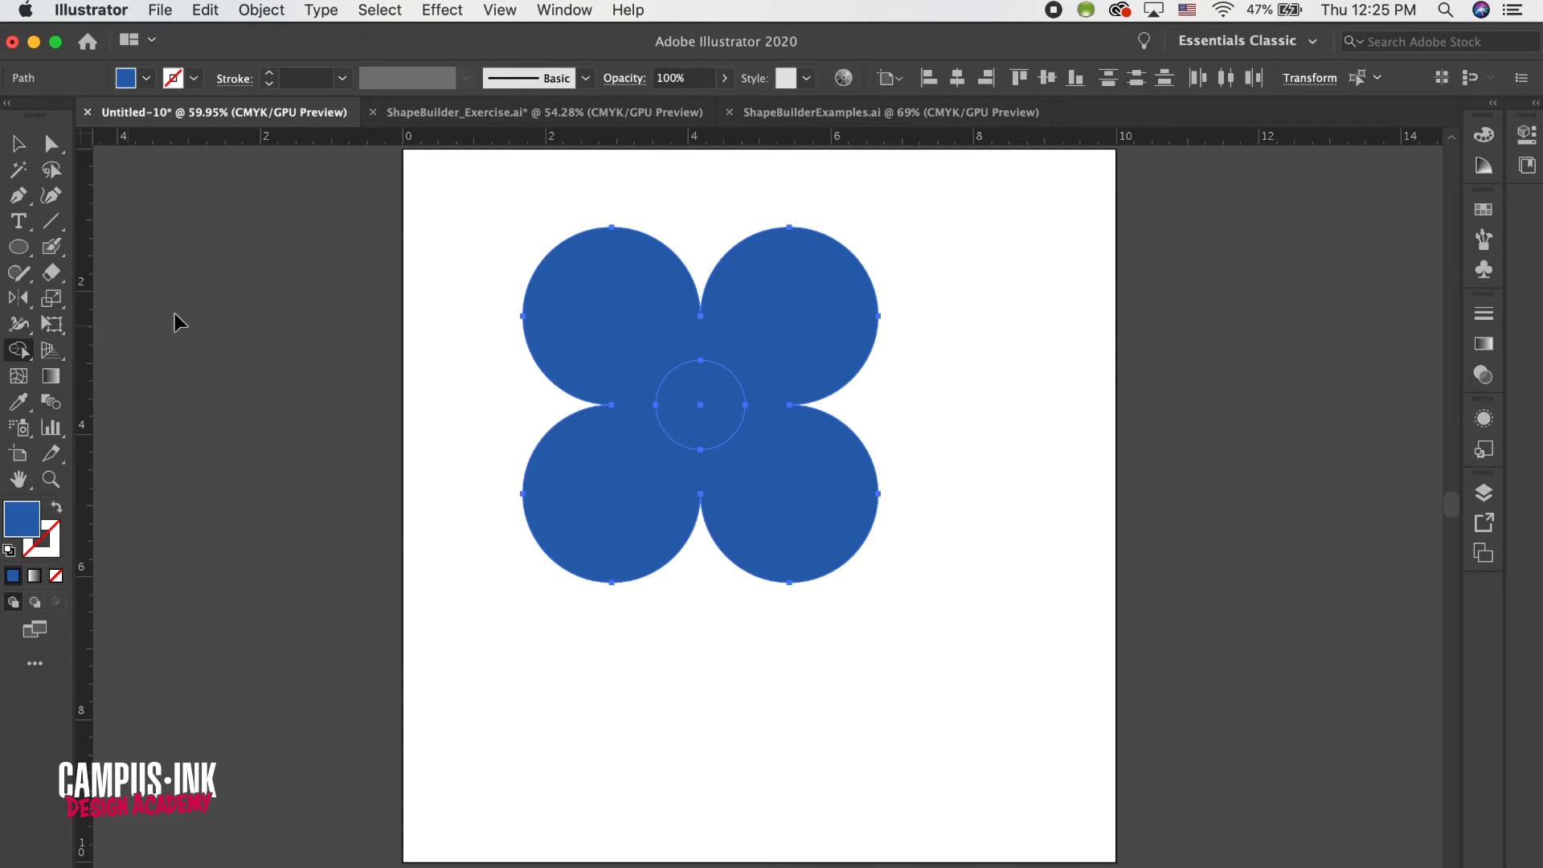
alt+click(702, 396)
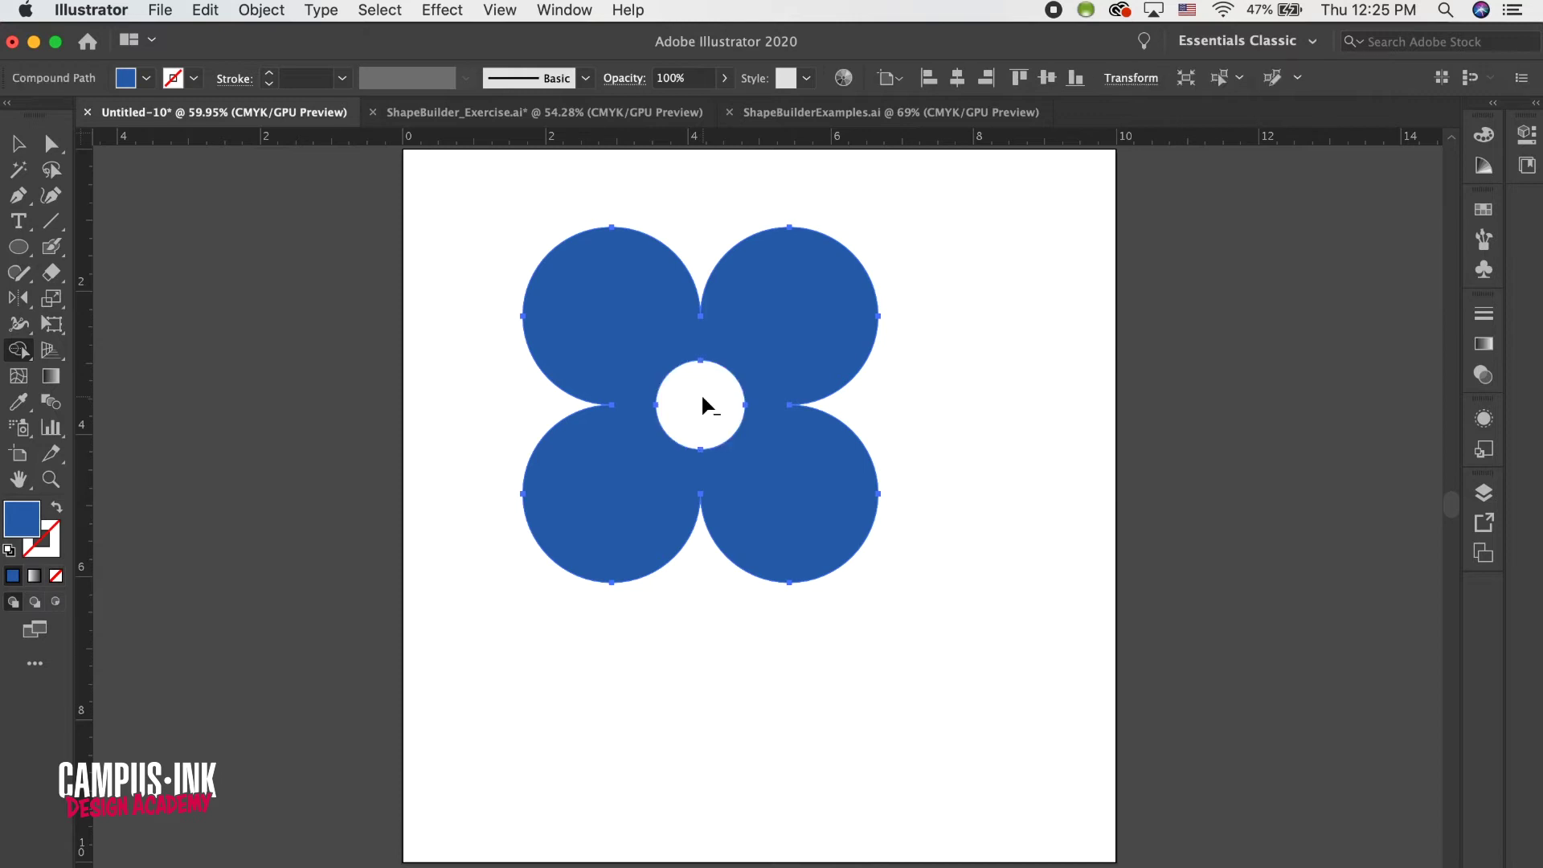
- Rotate the flower 45° so its petals point up, down, left and right
click(15, 146)
click(425, 257)
click(788, 309)
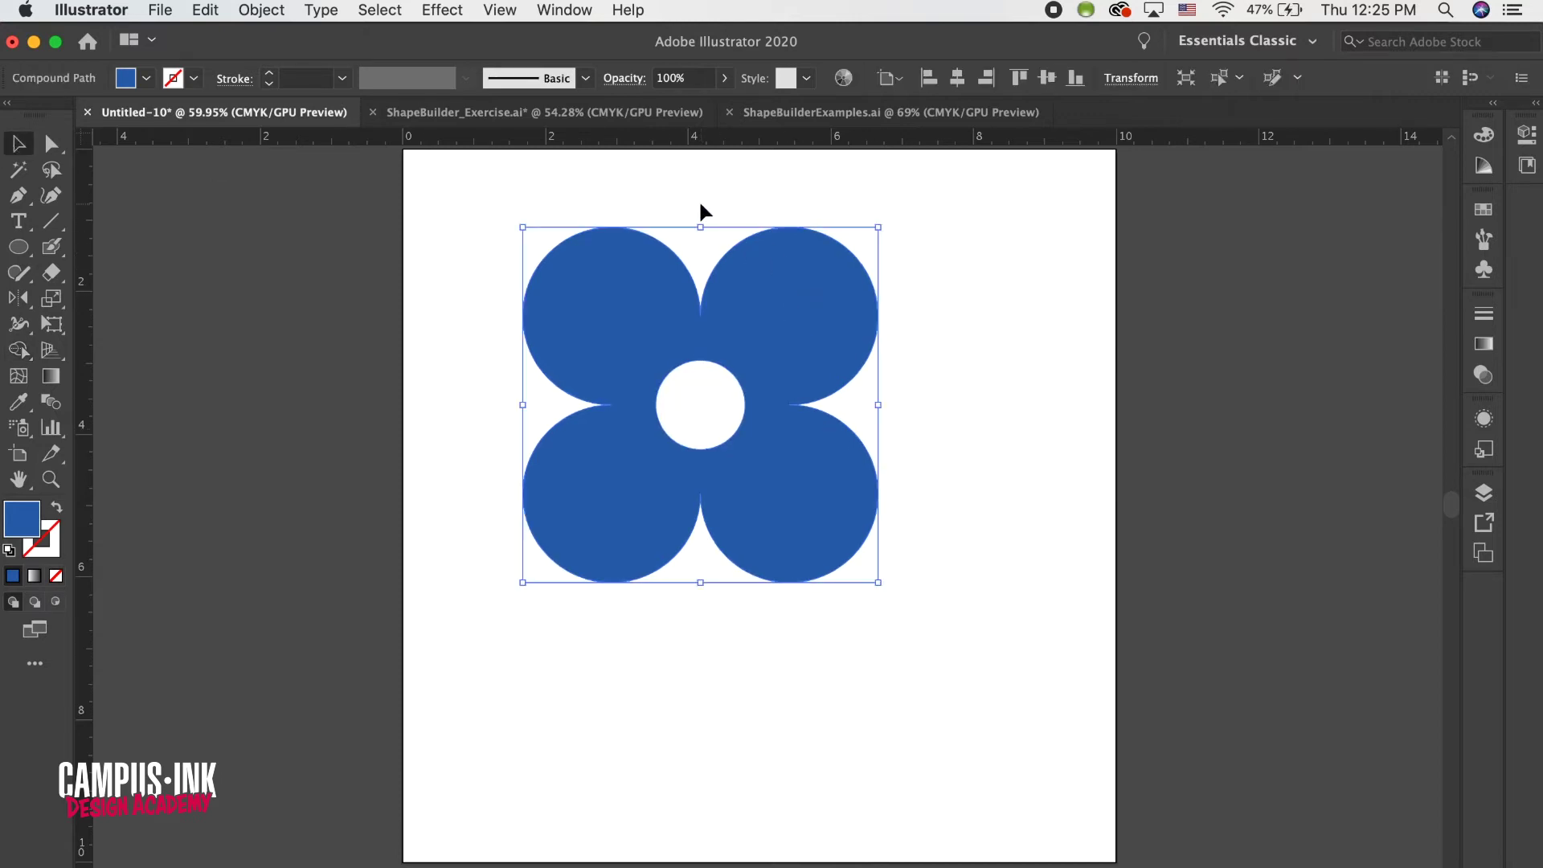
drag(701, 218, 800, 249)
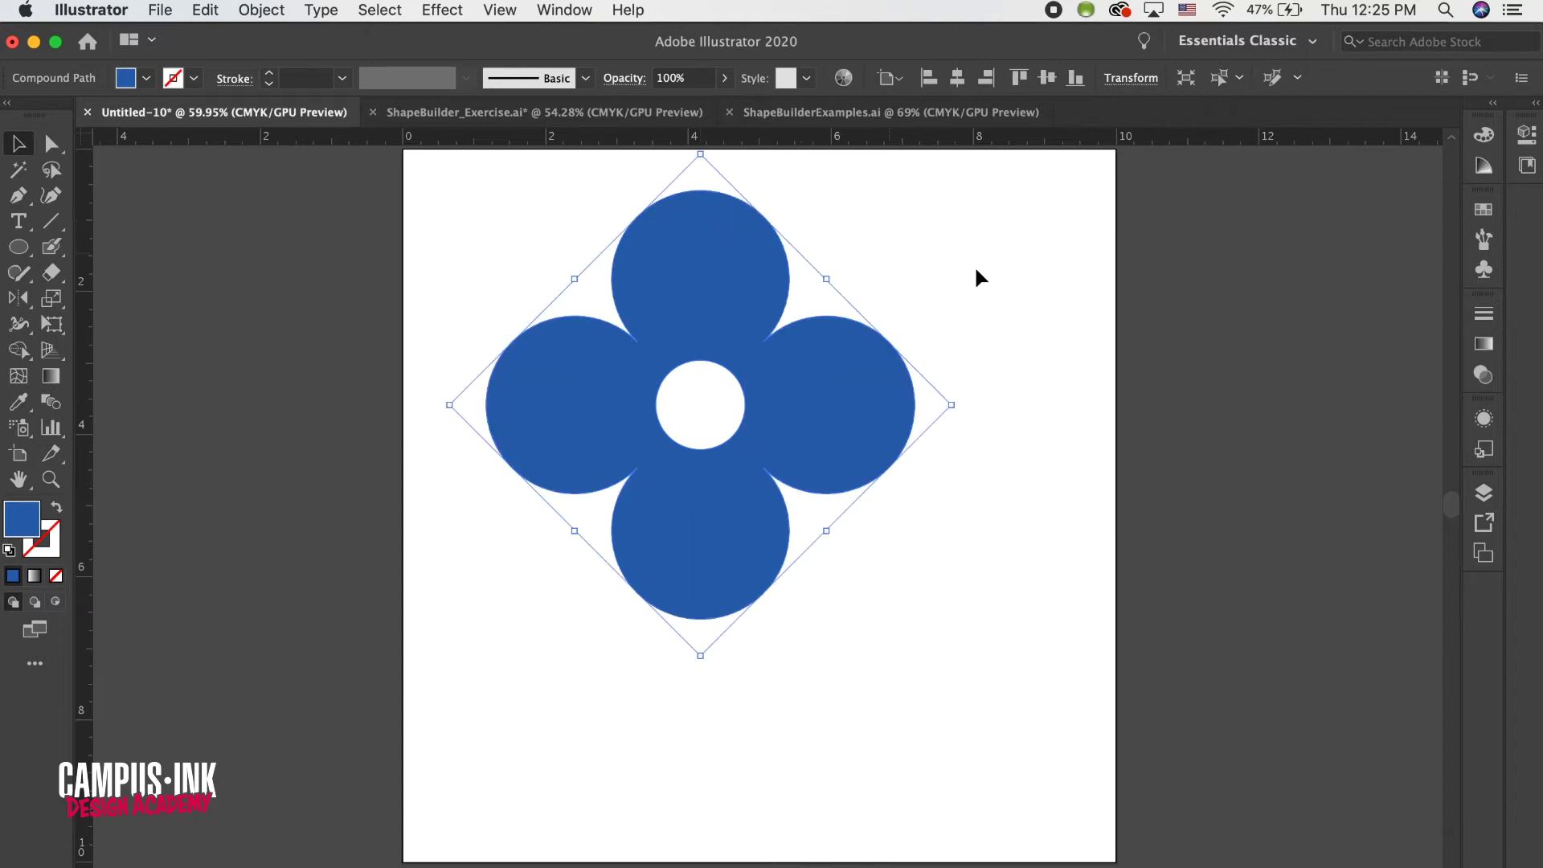
click(909, 315)
scroll(910, 320, down, 2)
click(729, 346)
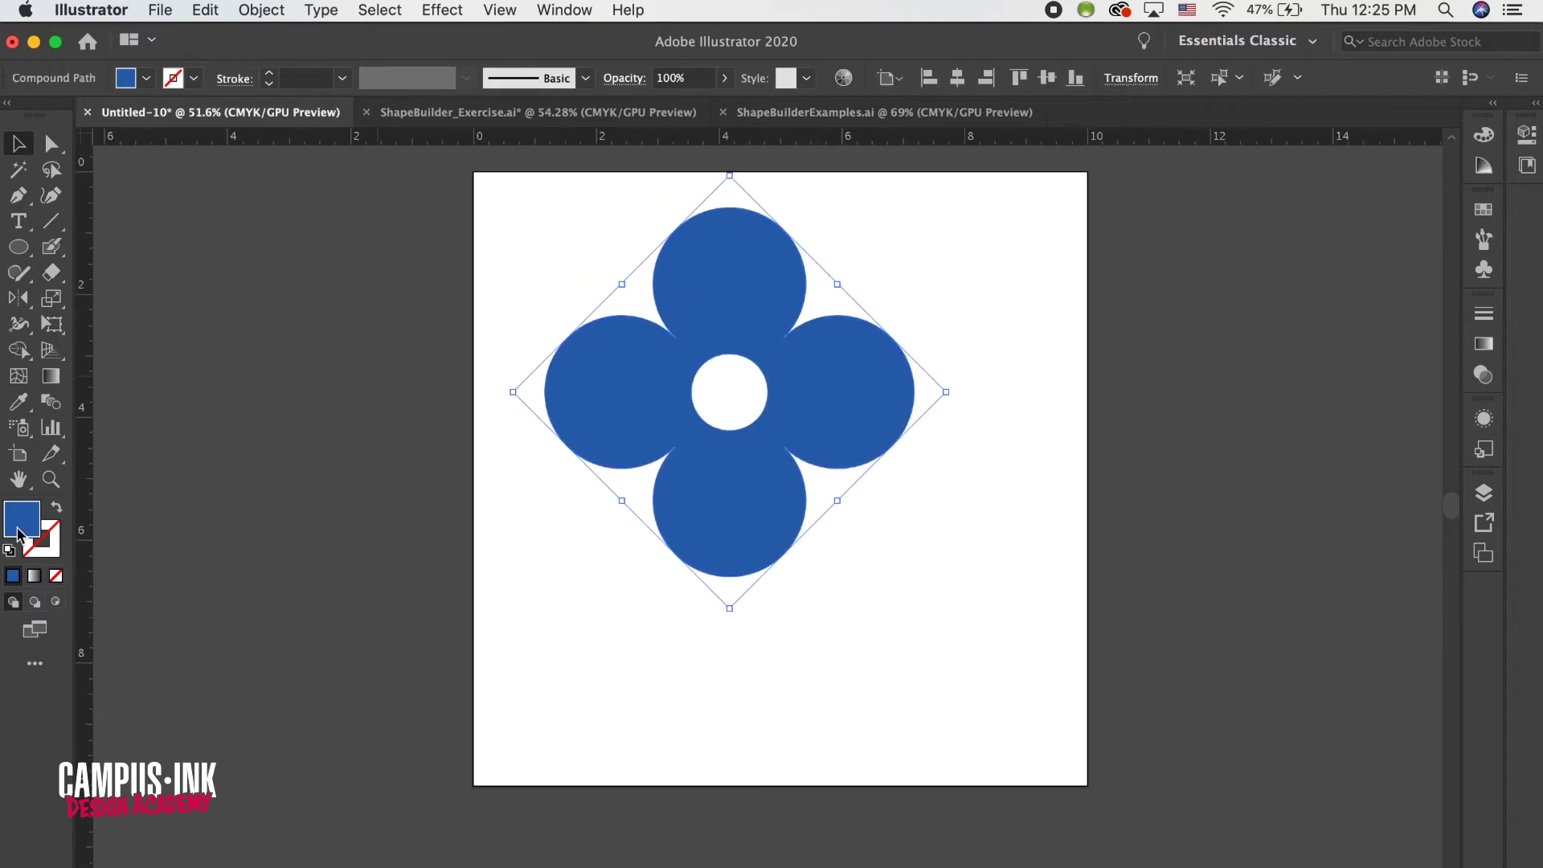
scroll(574, 317, up, 2)
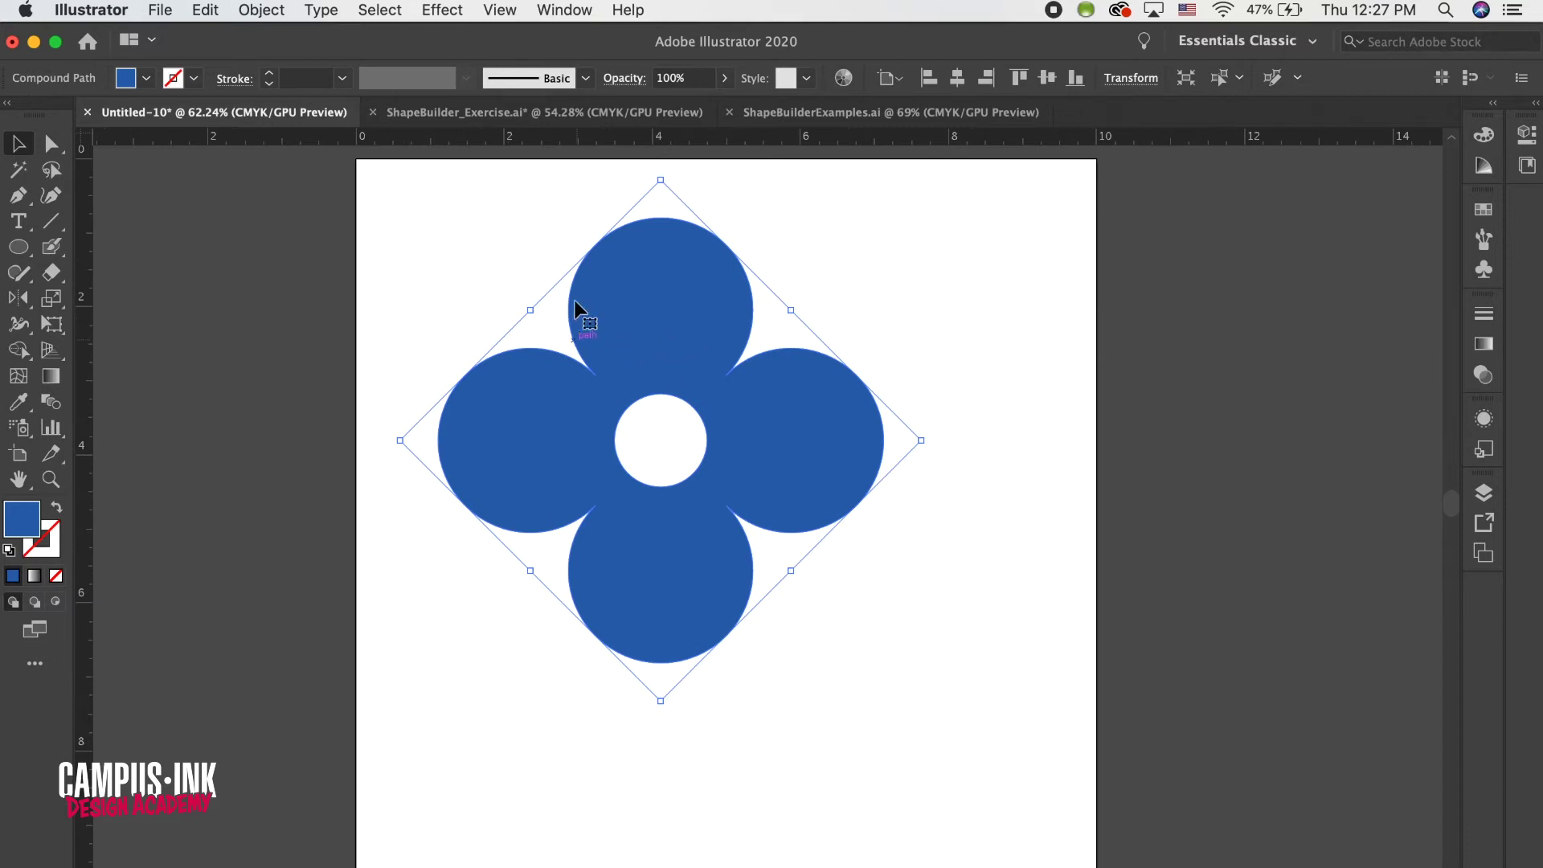
- Switch to ShapeBuilder_Exercise.ai and scroll right to its blank second artboard
click(441, 114)
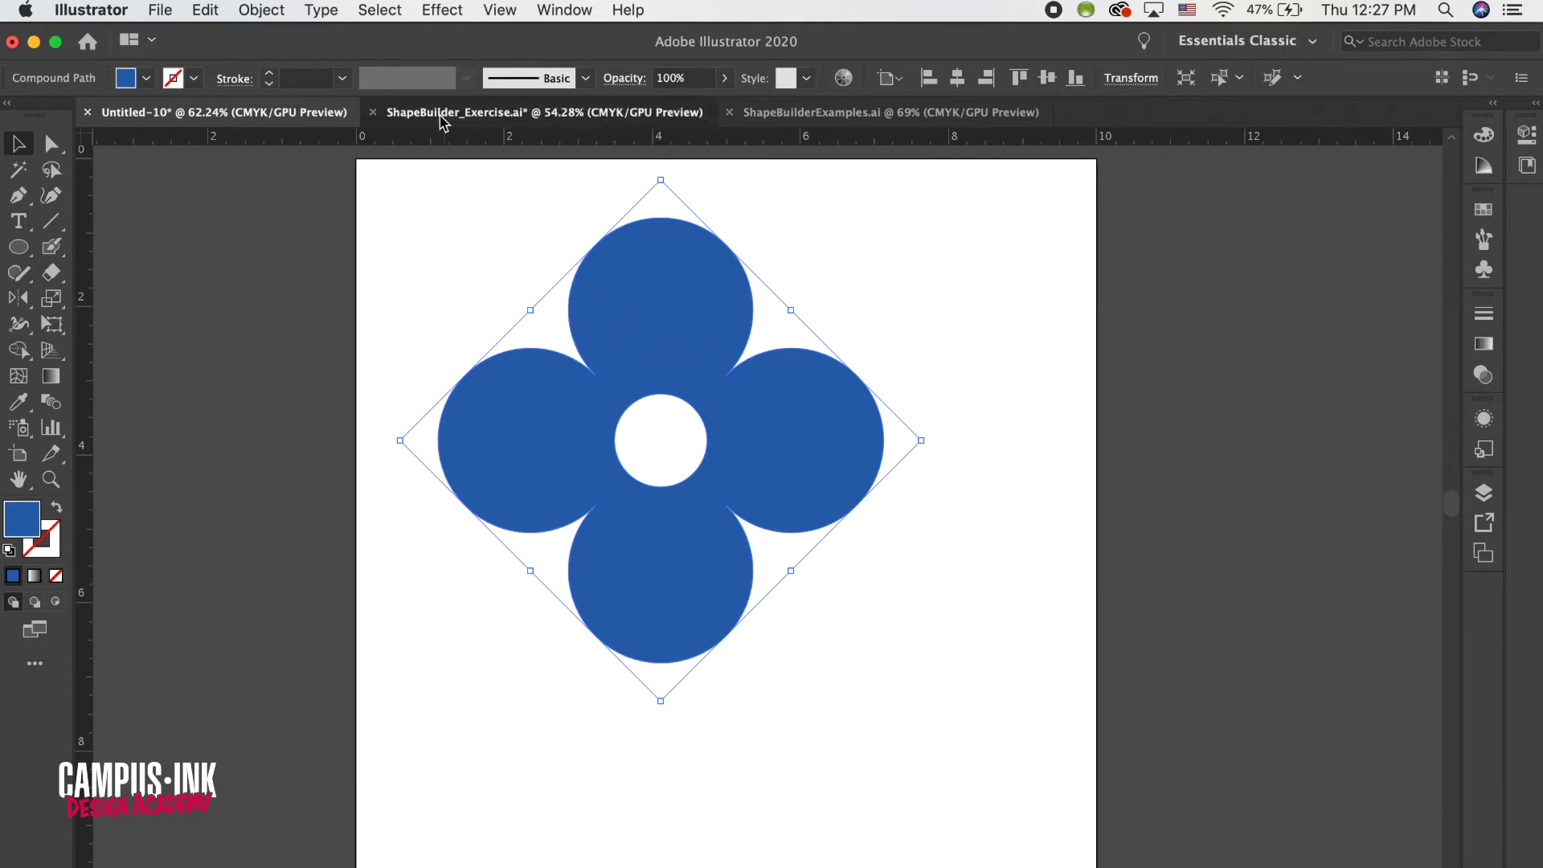
scroll(731, 346, up, 2)
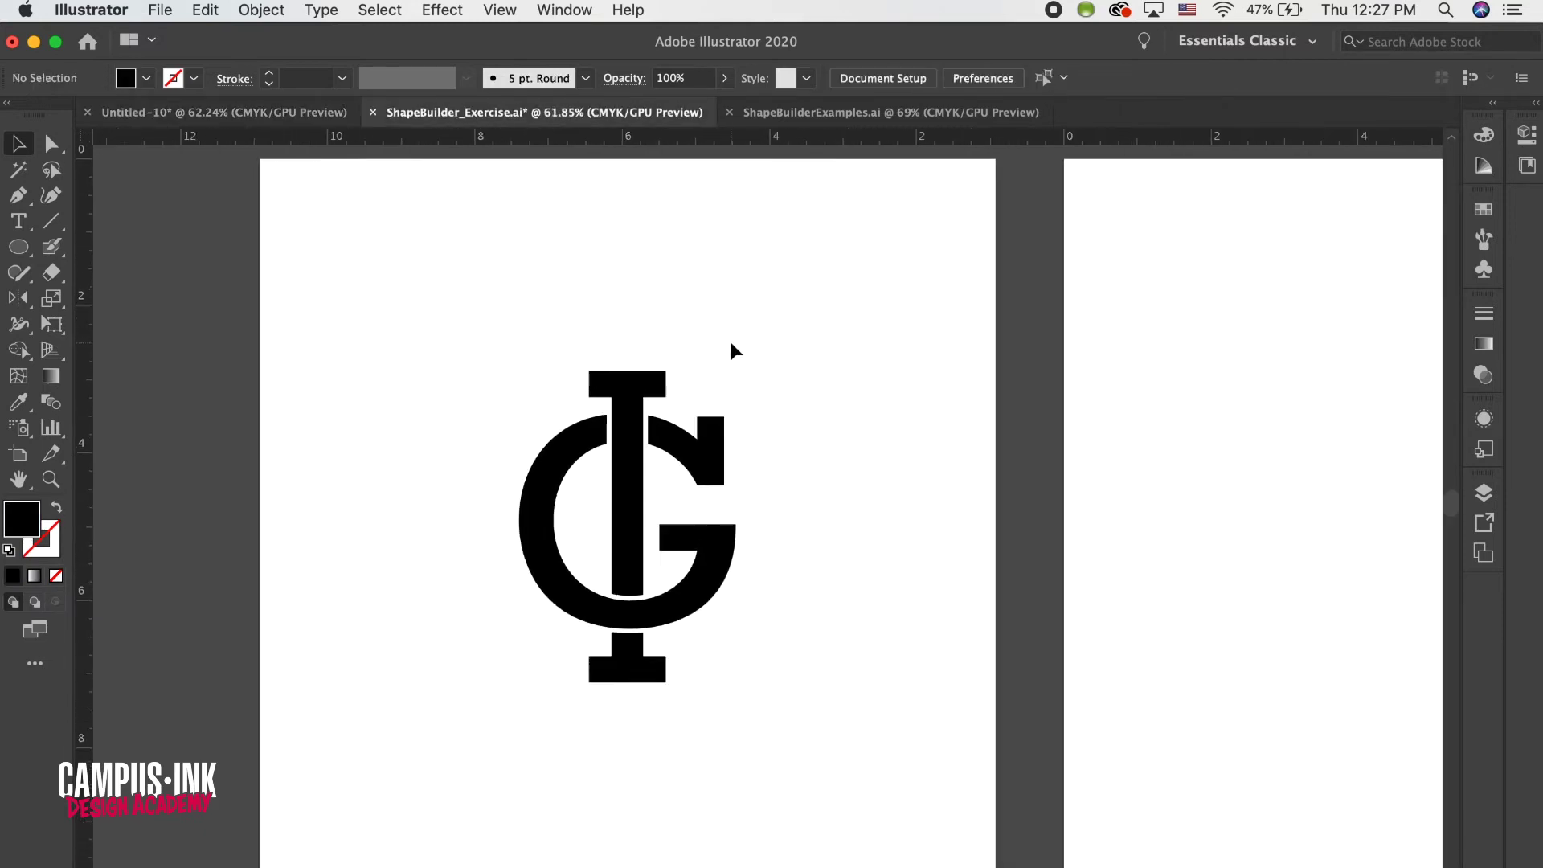
scroll(667, 306, down, 1)
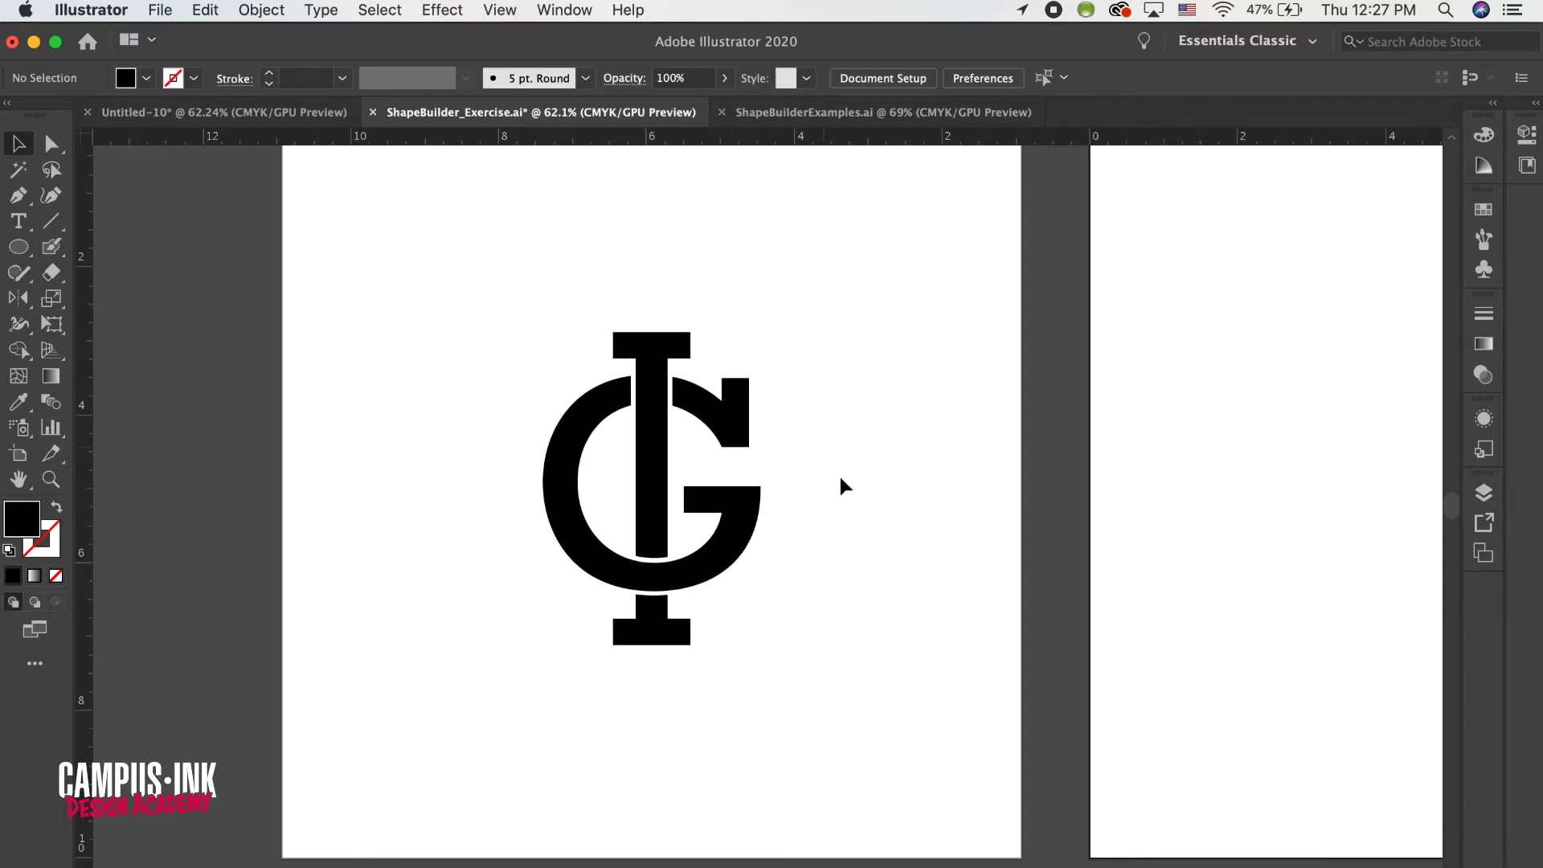
scroll(848, 495, right, 10)
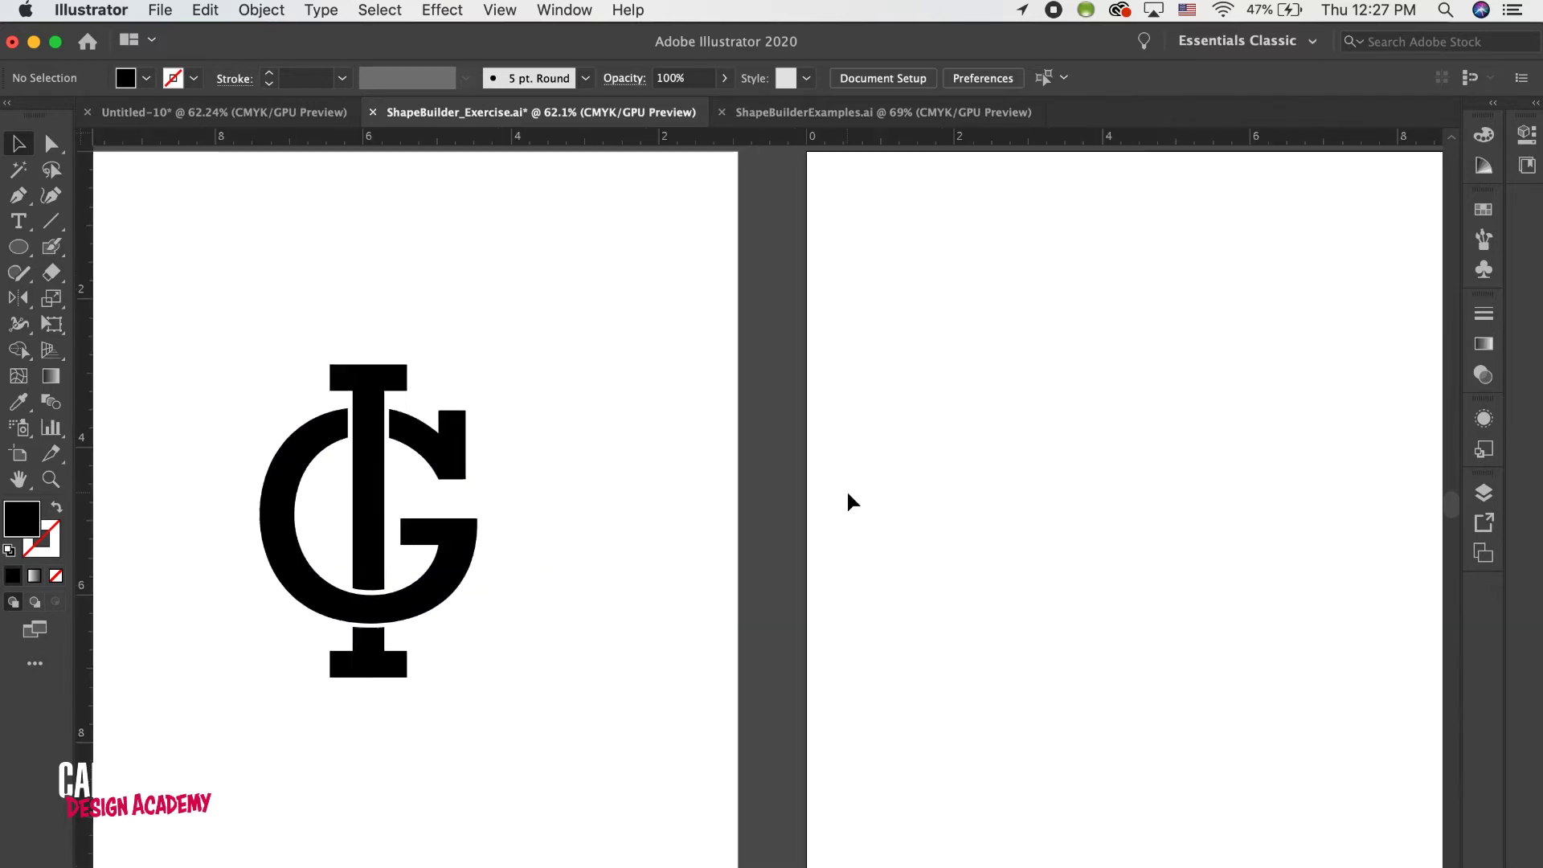
- Place a text object with the letter I on the blank artboard and scale it to about 212 px
key(t)
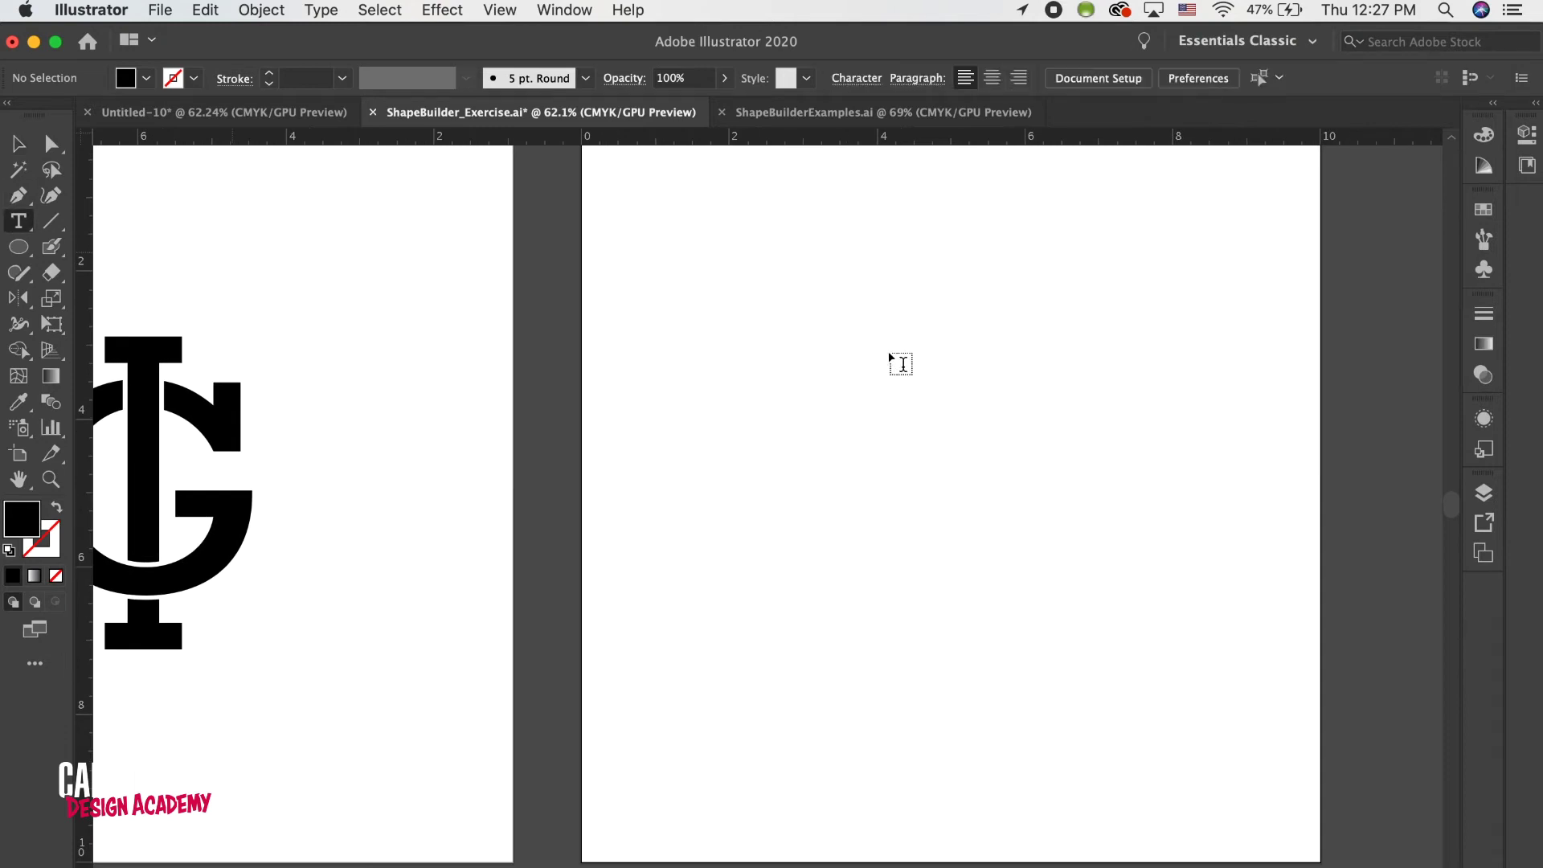
click(785, 373)
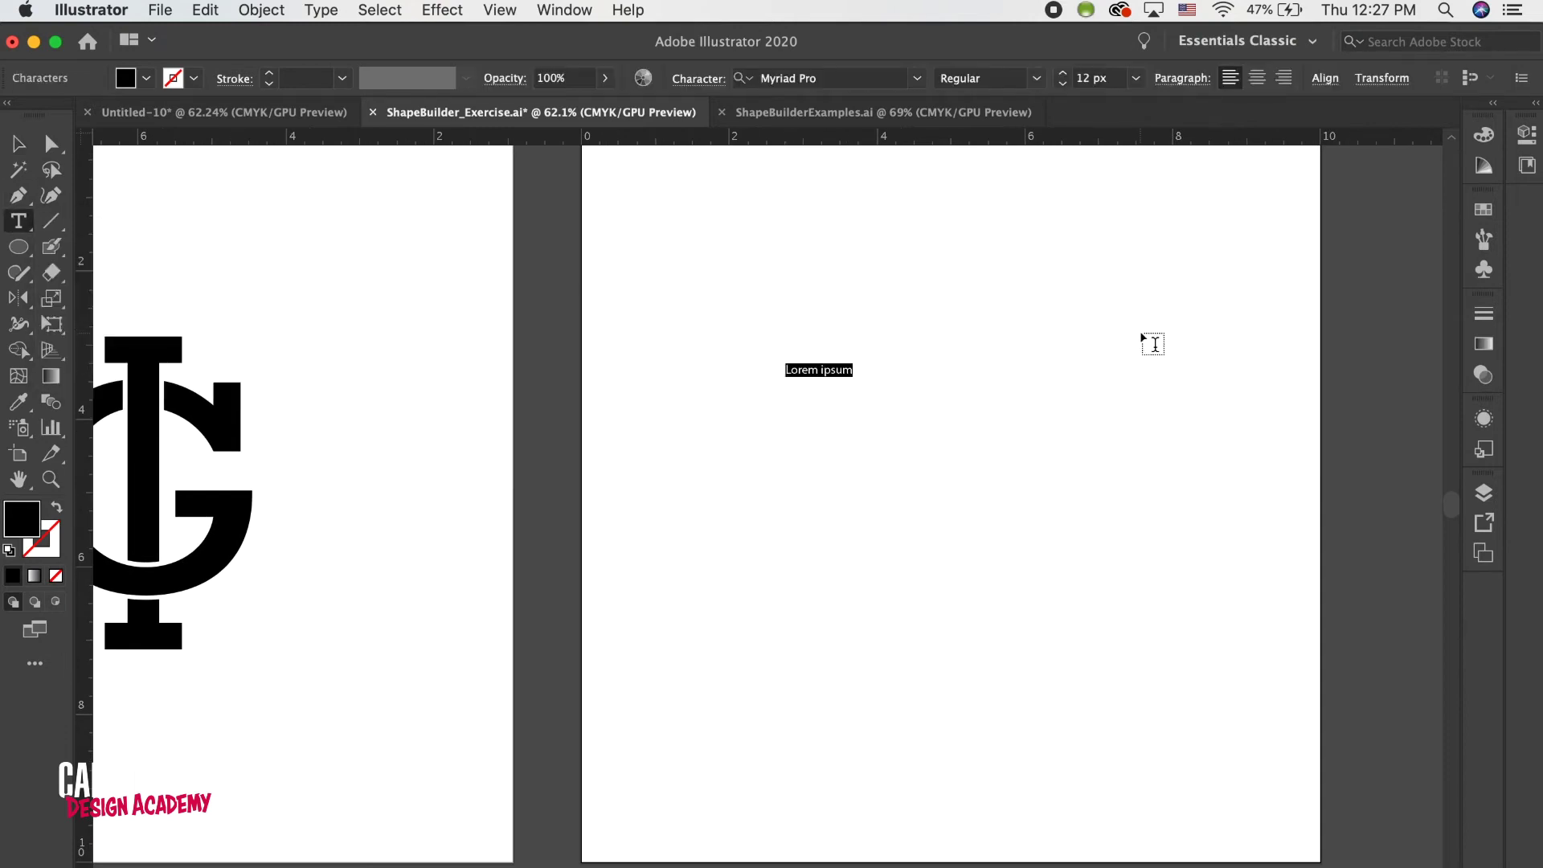
key(BackSpace)
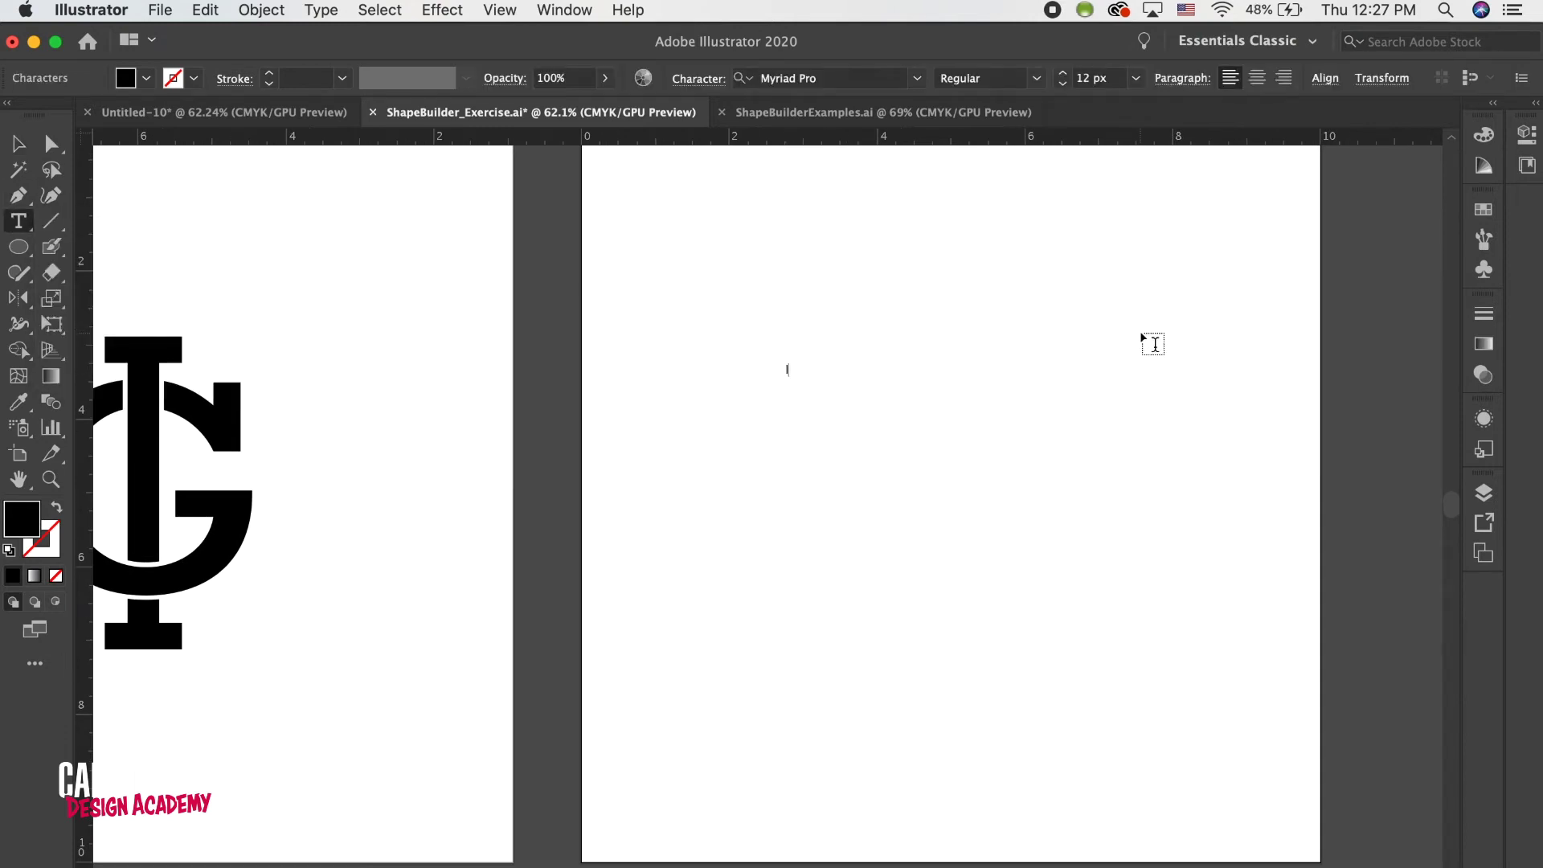
click(17, 146)
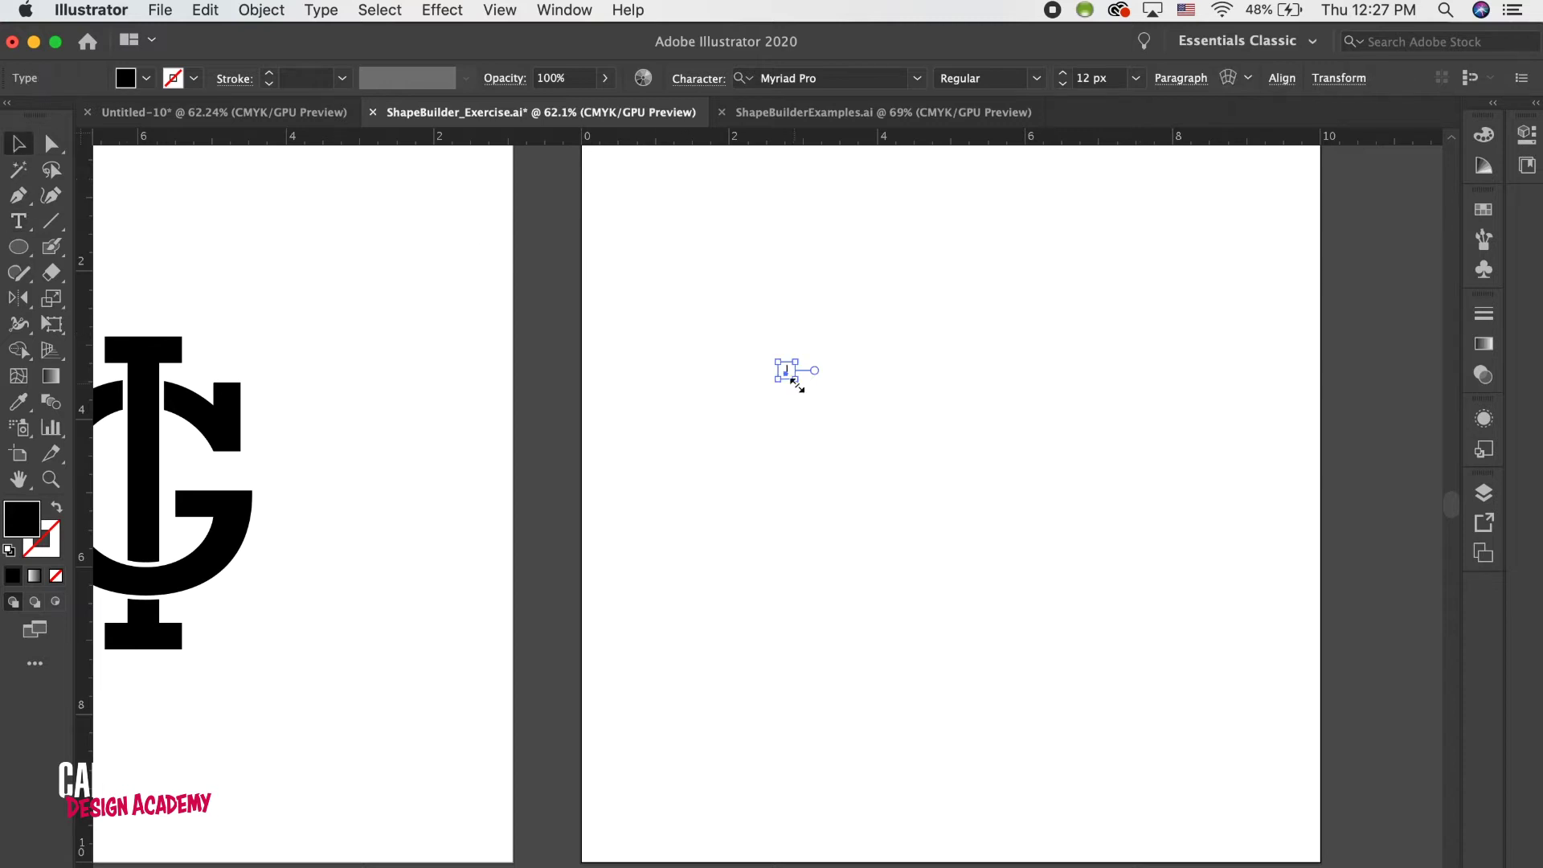
drag(796, 383, 1226, 673)
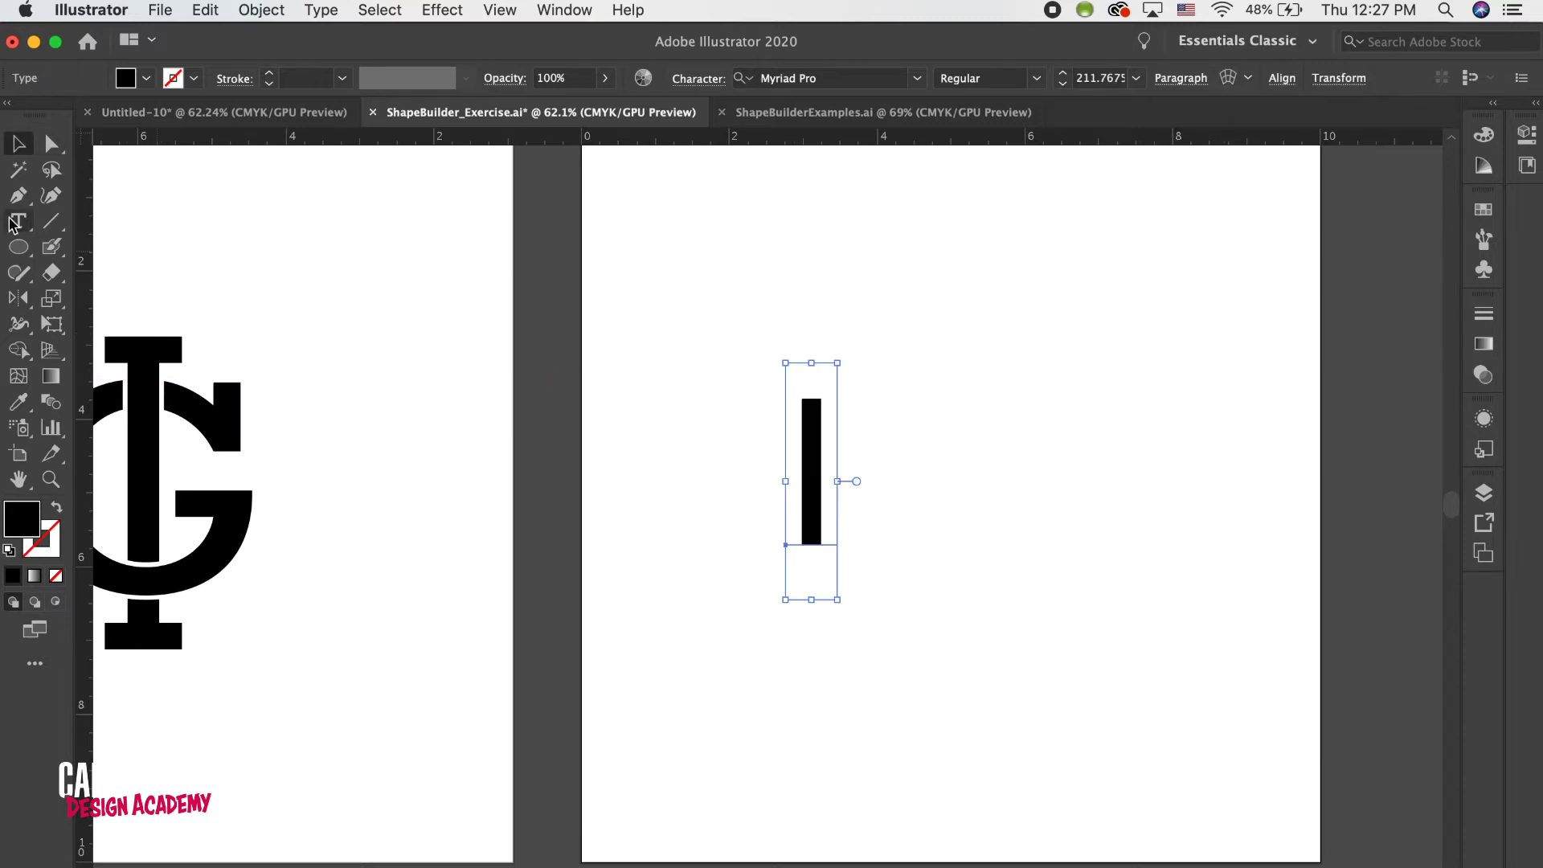
- Change the I's font from Myriad Pro to Rockwell Std
click(17, 222)
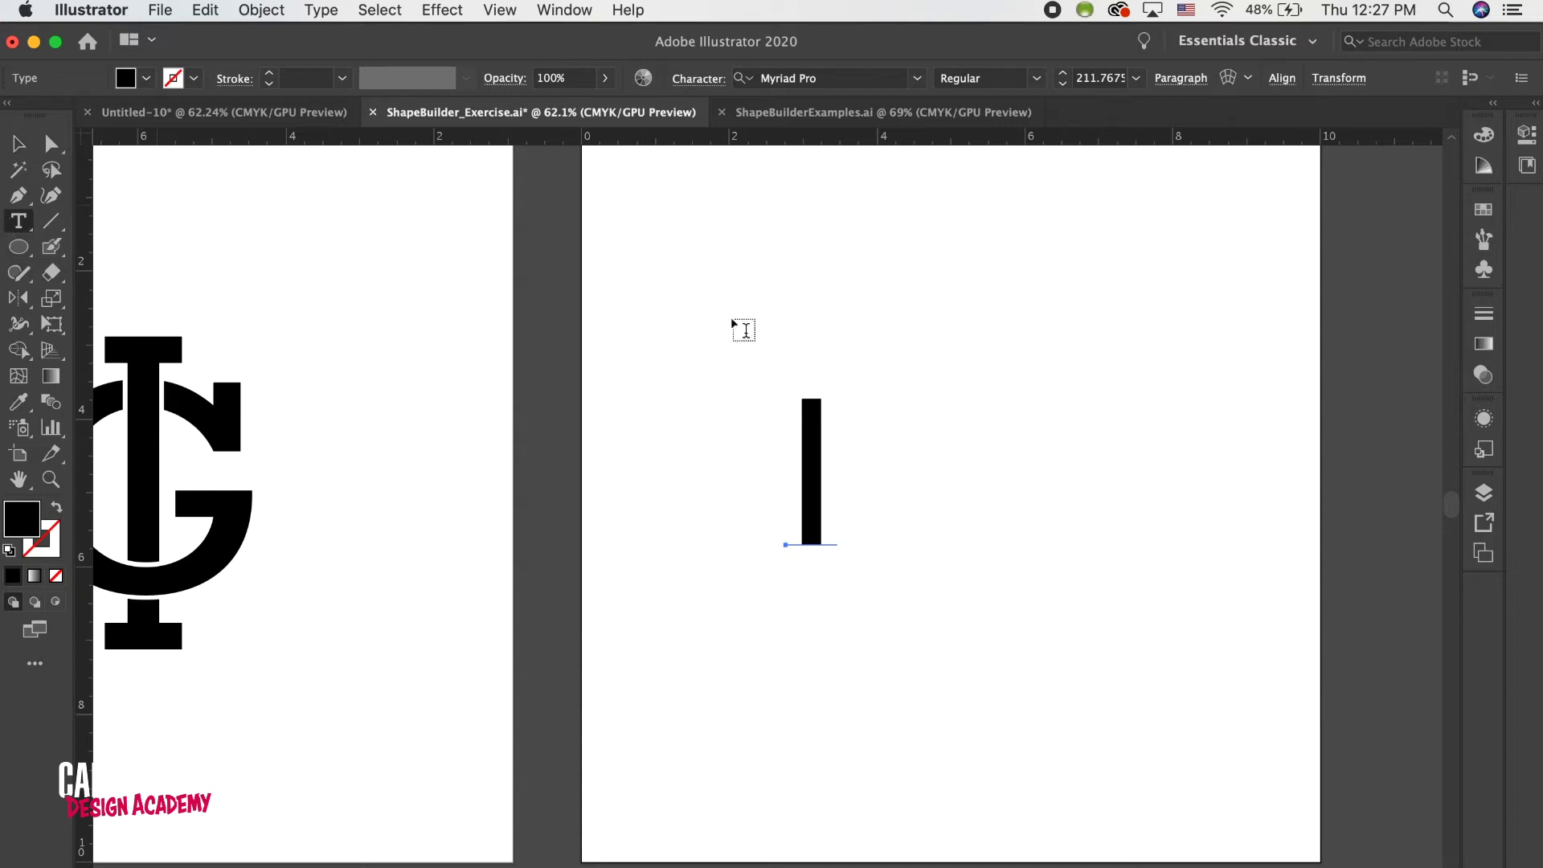
double_click(803, 446)
click(829, 81)
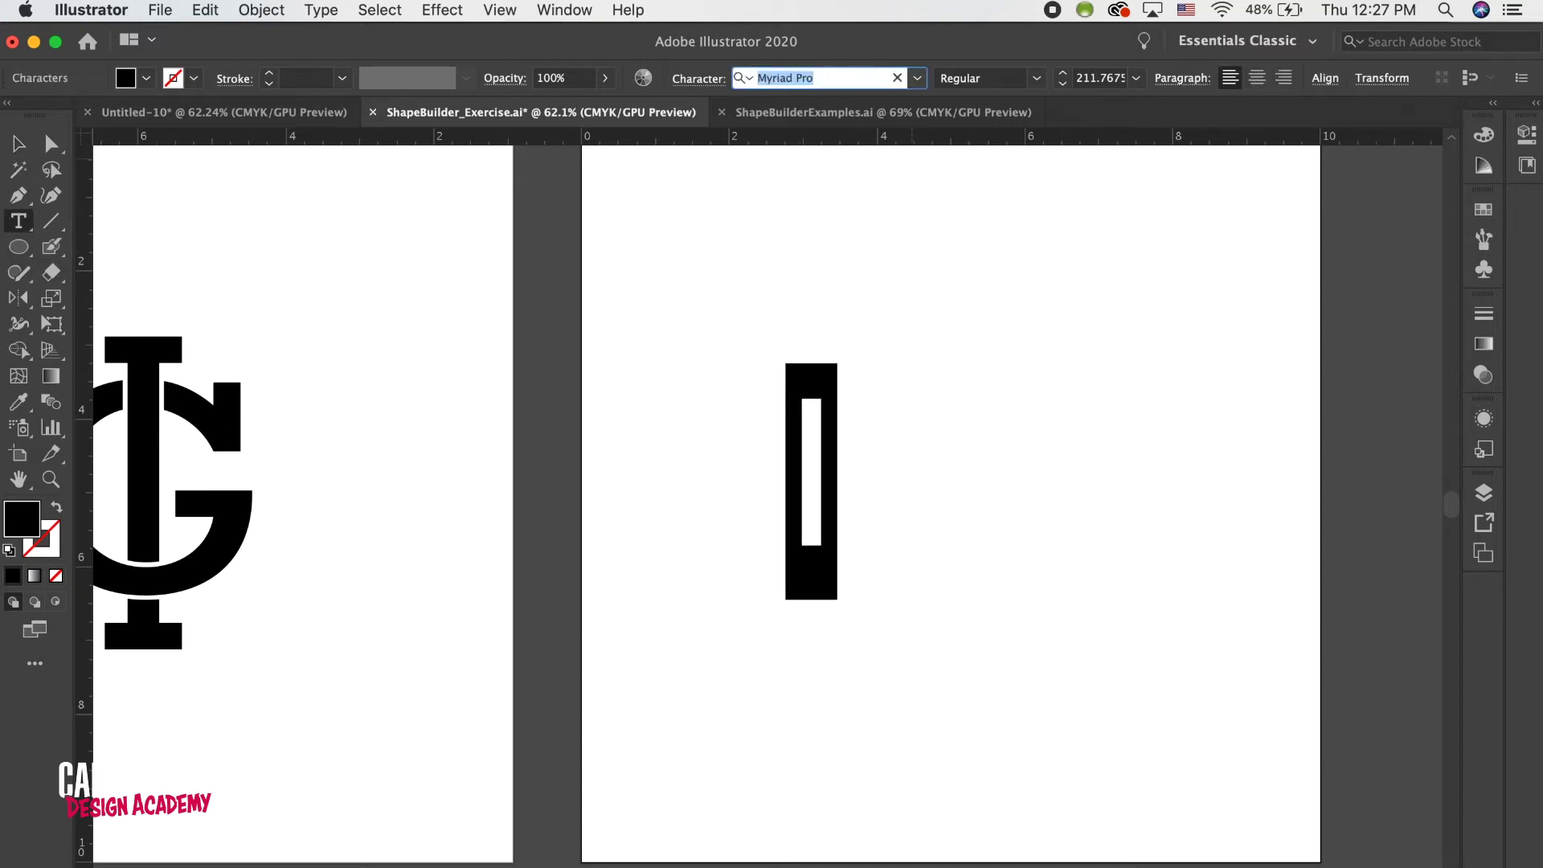
text(rock)
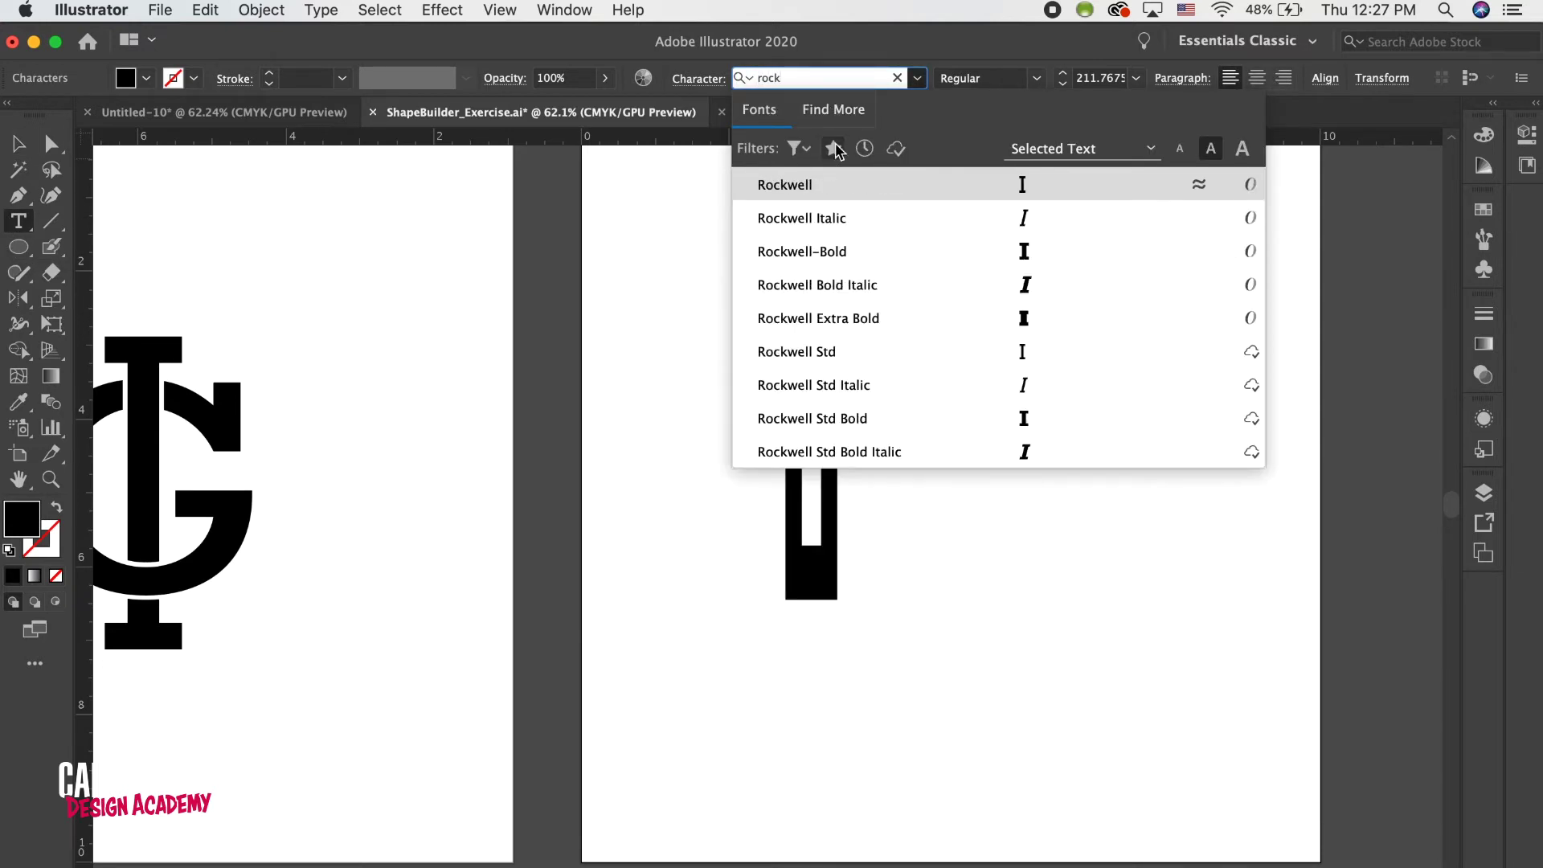
click(842, 351)
click(22, 149)
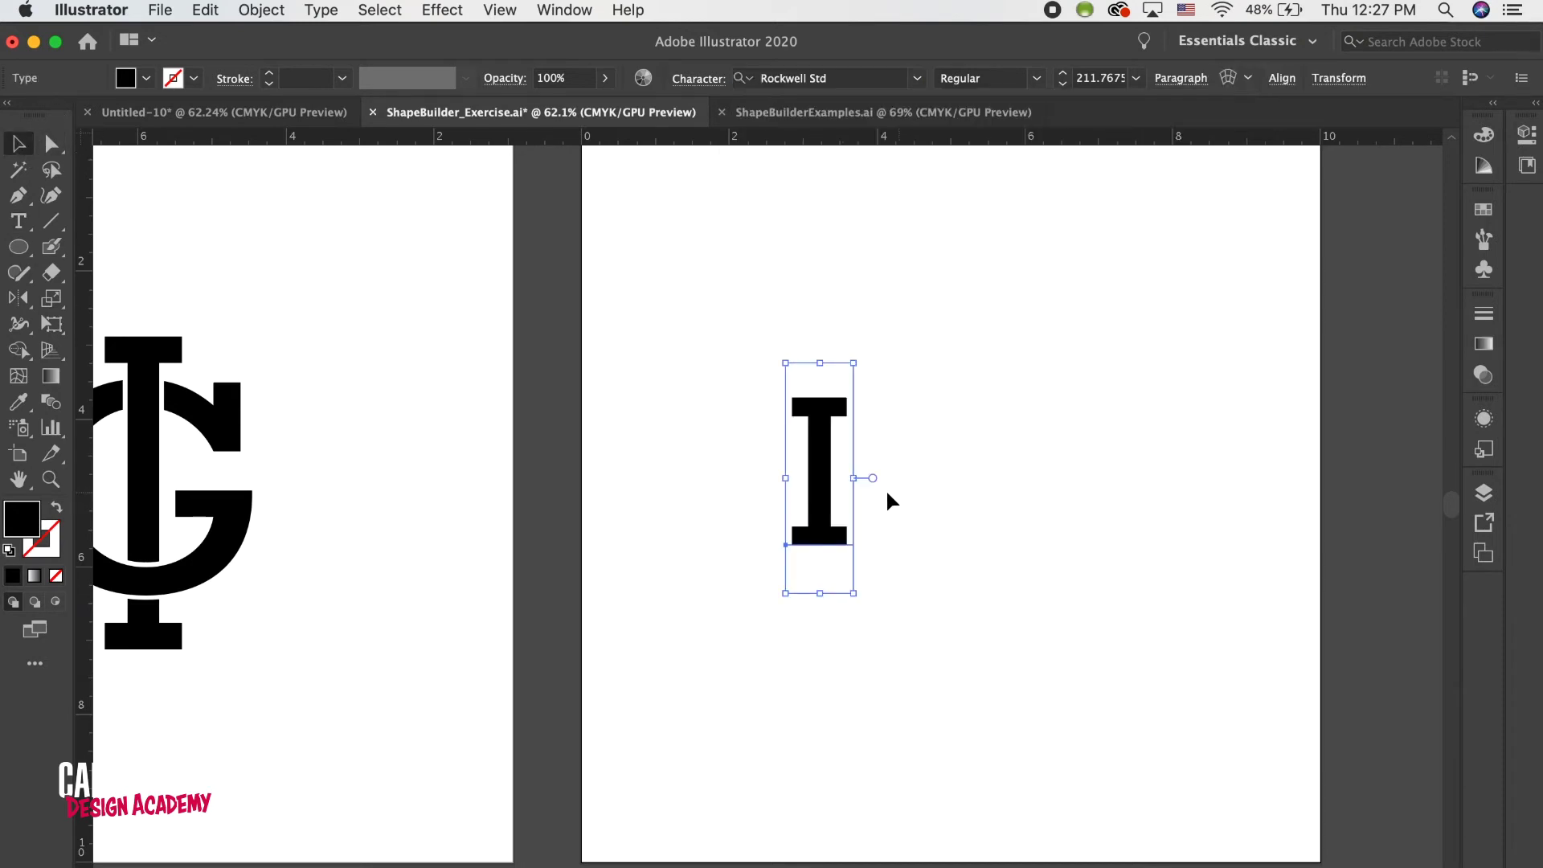
- Alt-drag a copy of the I to its right, retype it as G, and select both letters
drag(980, 470, 1026, 472)
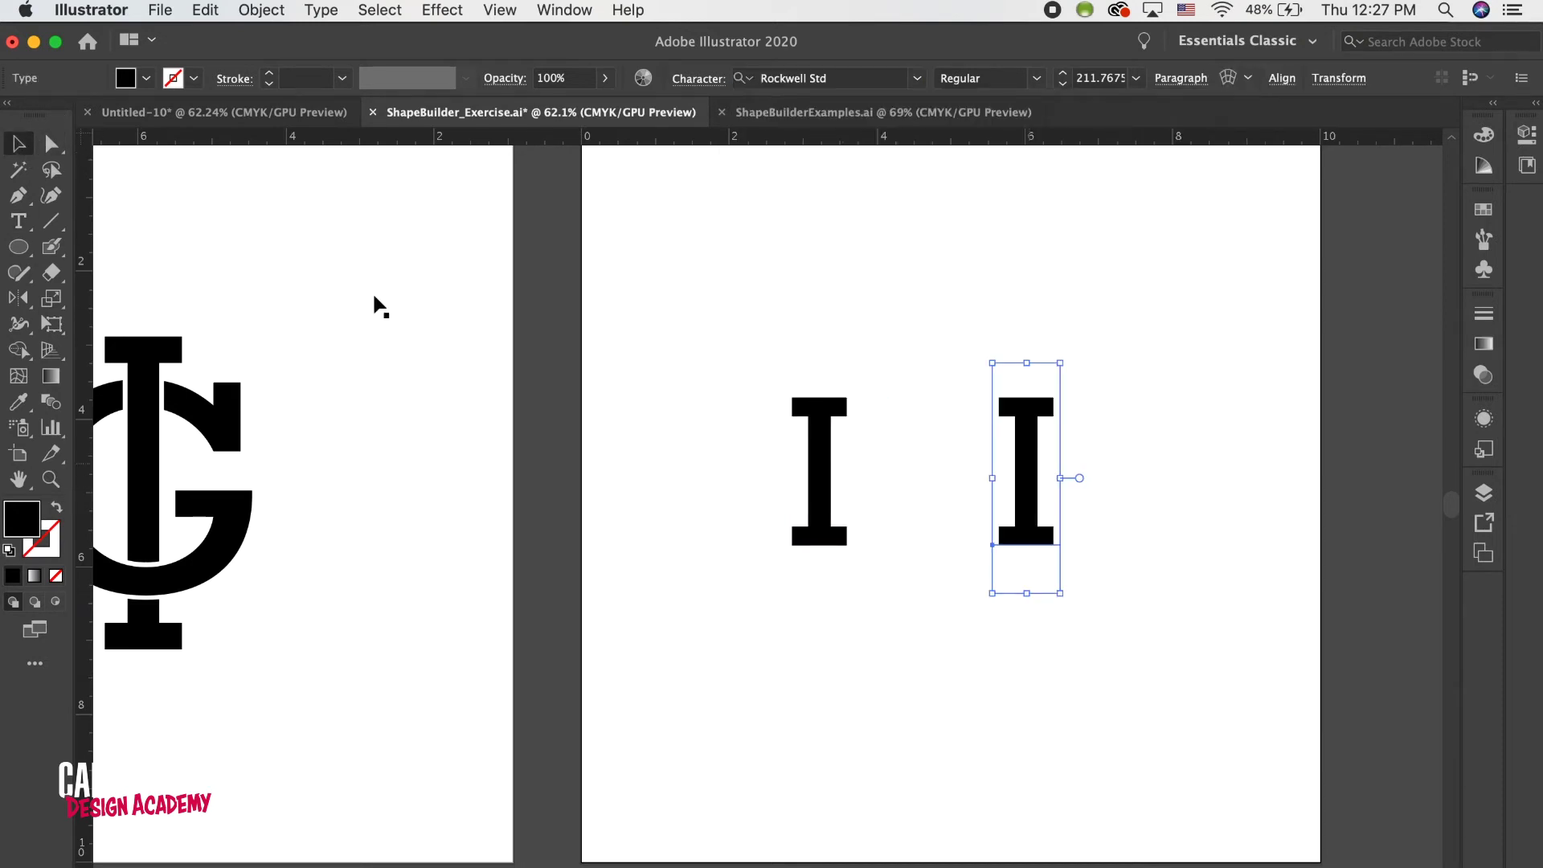
click(19, 221)
double_click(1004, 480)
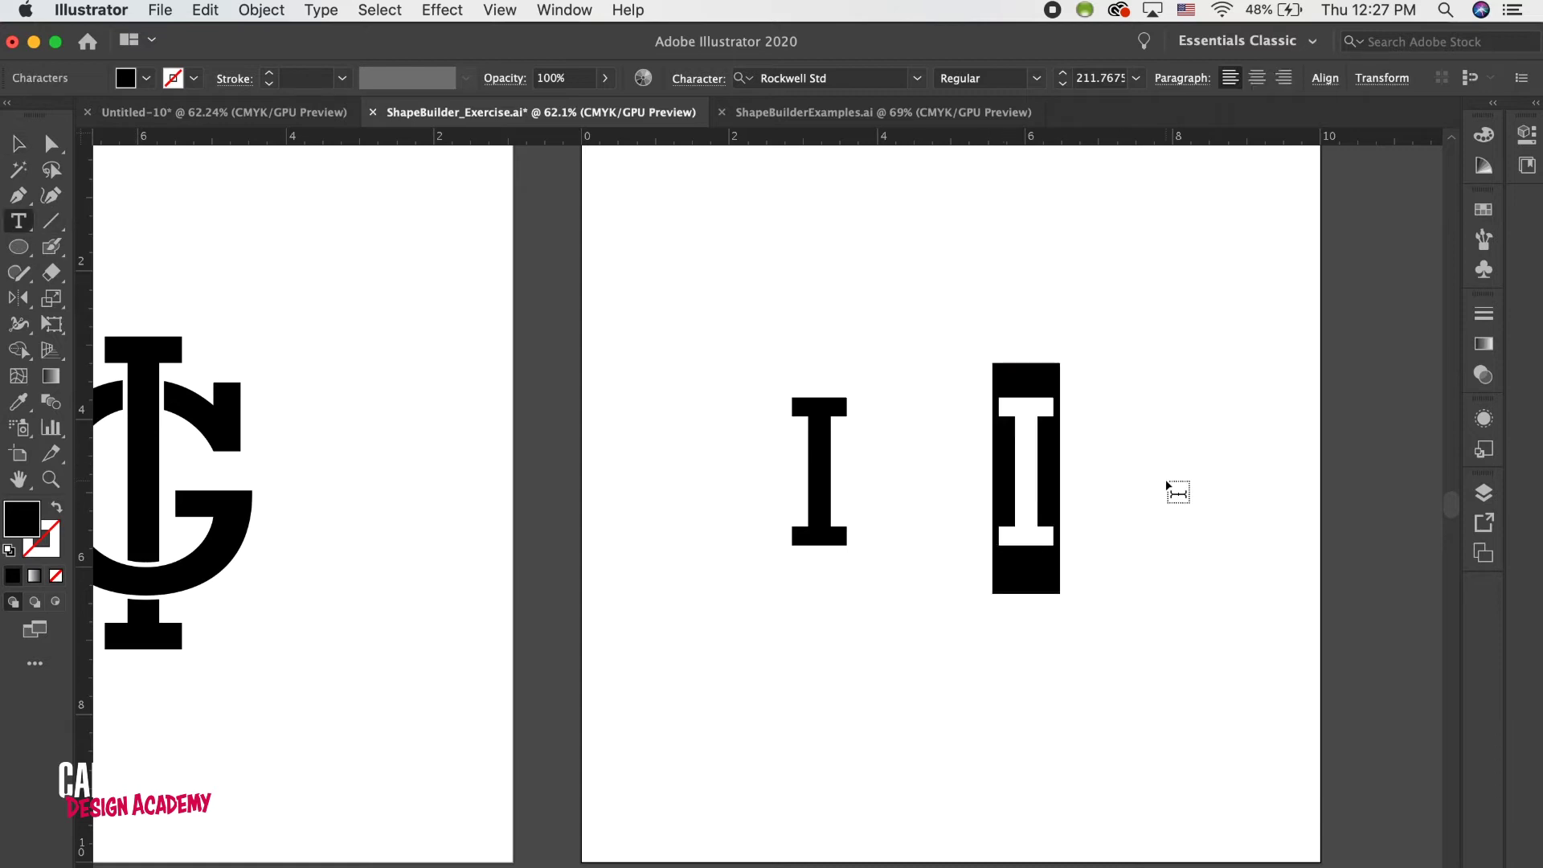
text(G)
key(Escape)
key(super+a)
scroll(474, 345, right, 5)
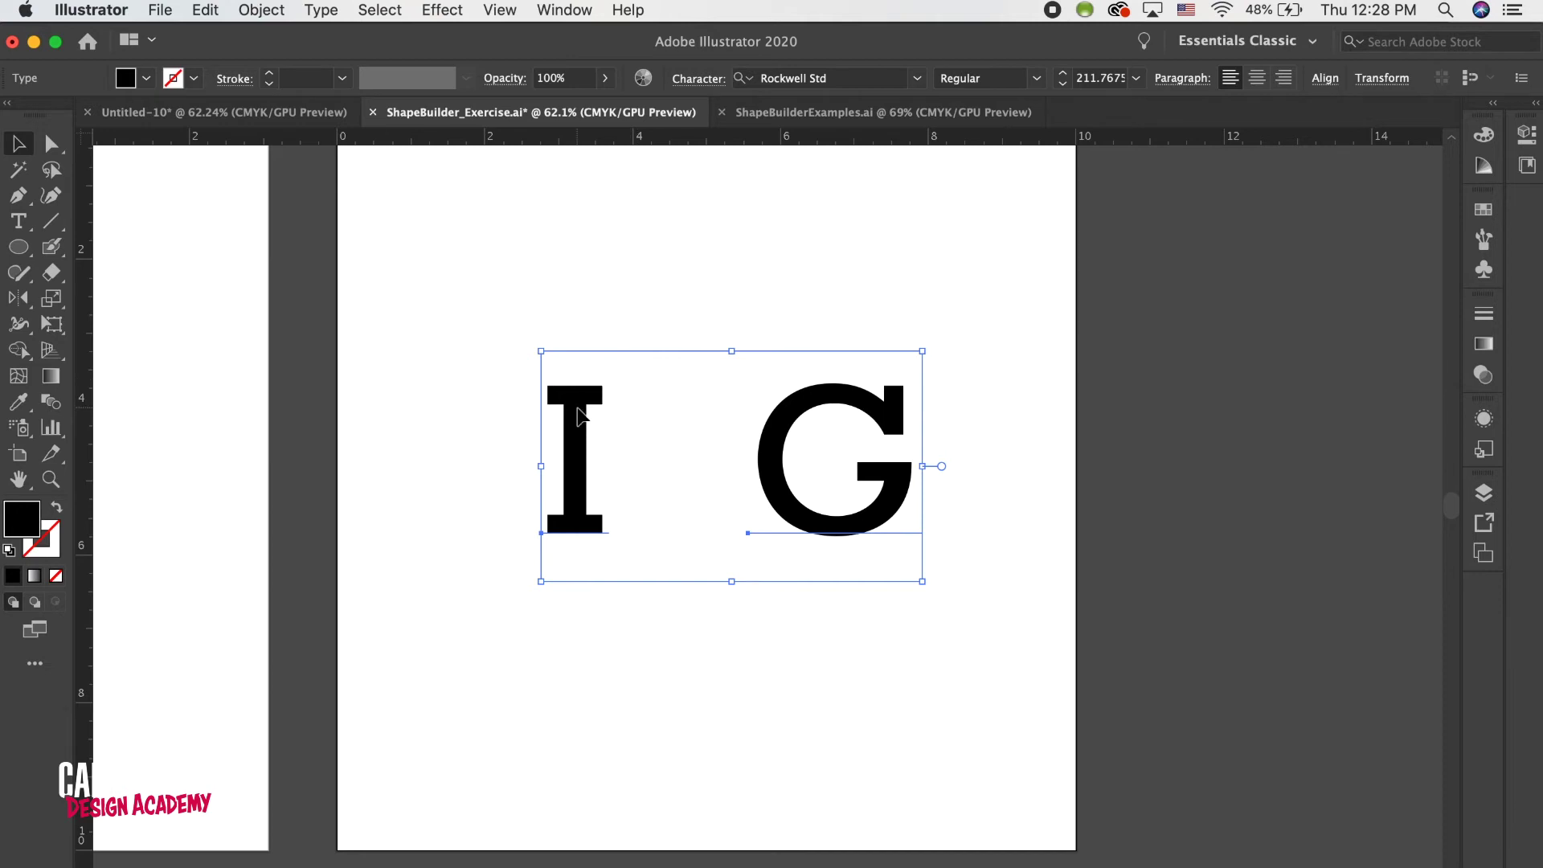
- Alt-drag a spare copy of the I and G off the artboard
drag(576, 414, 1261, 253)
scroll(1261, 251, right, 5)
scroll(1260, 251, up, 2)
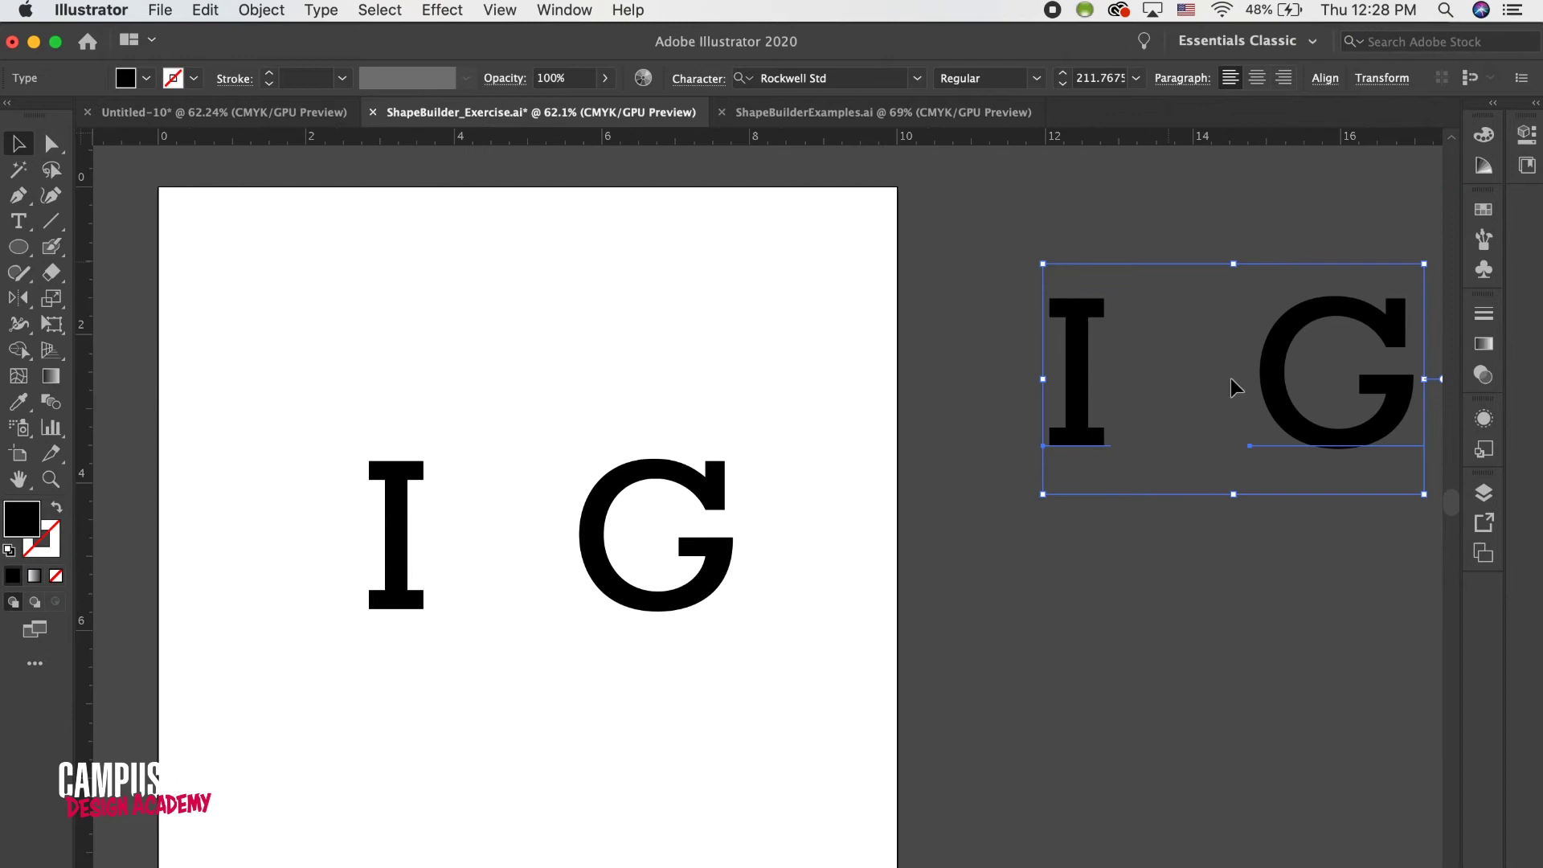
scroll(1120, 412, left, 5)
scroll(1120, 412, down, 3)
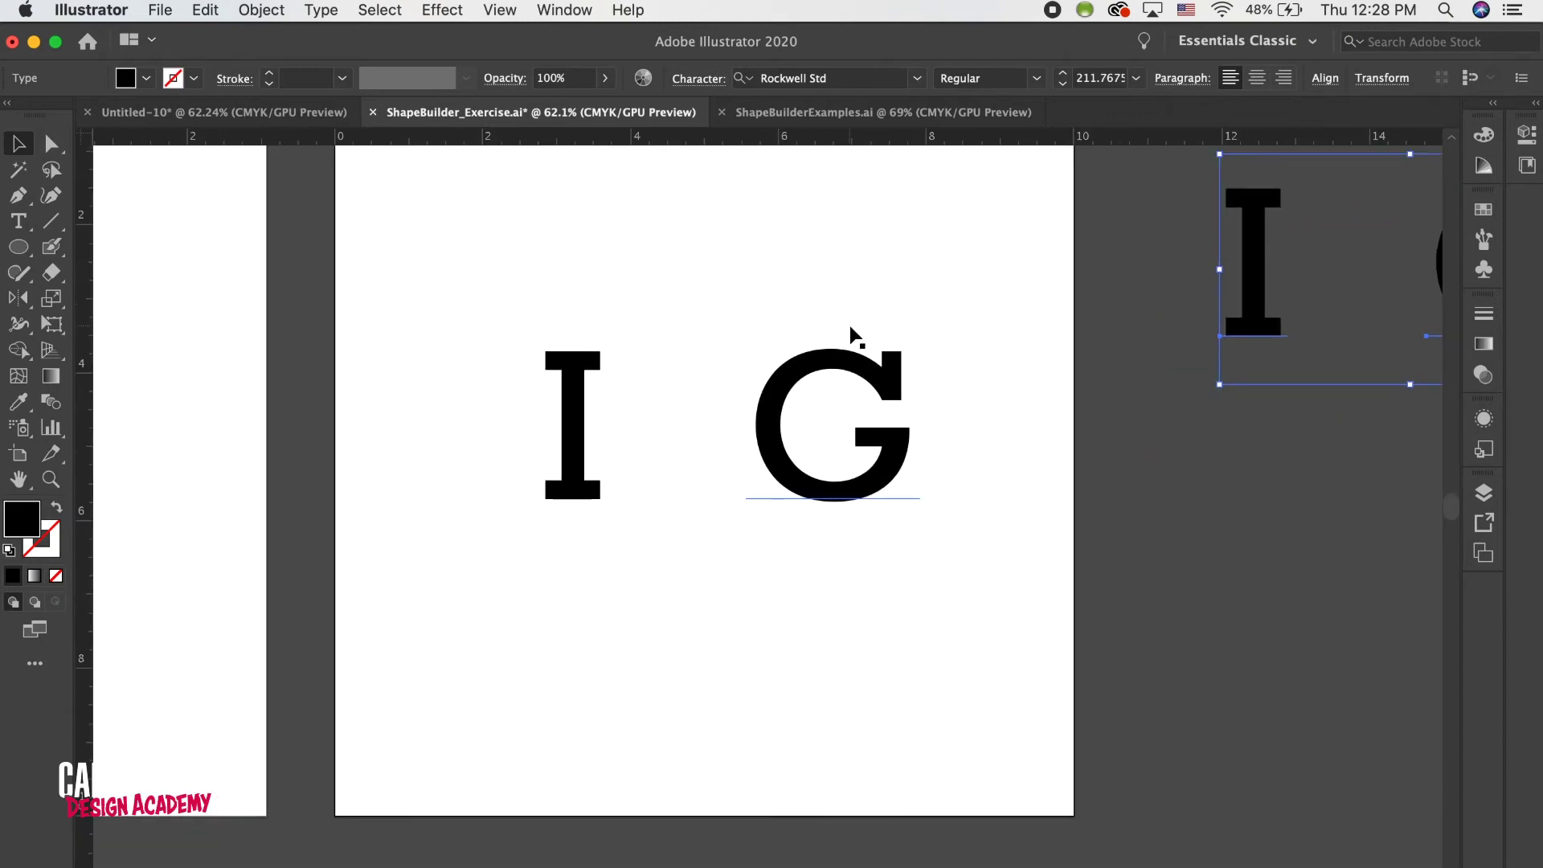
scroll(853, 333, up, 2)
scroll(853, 333, left, 1)
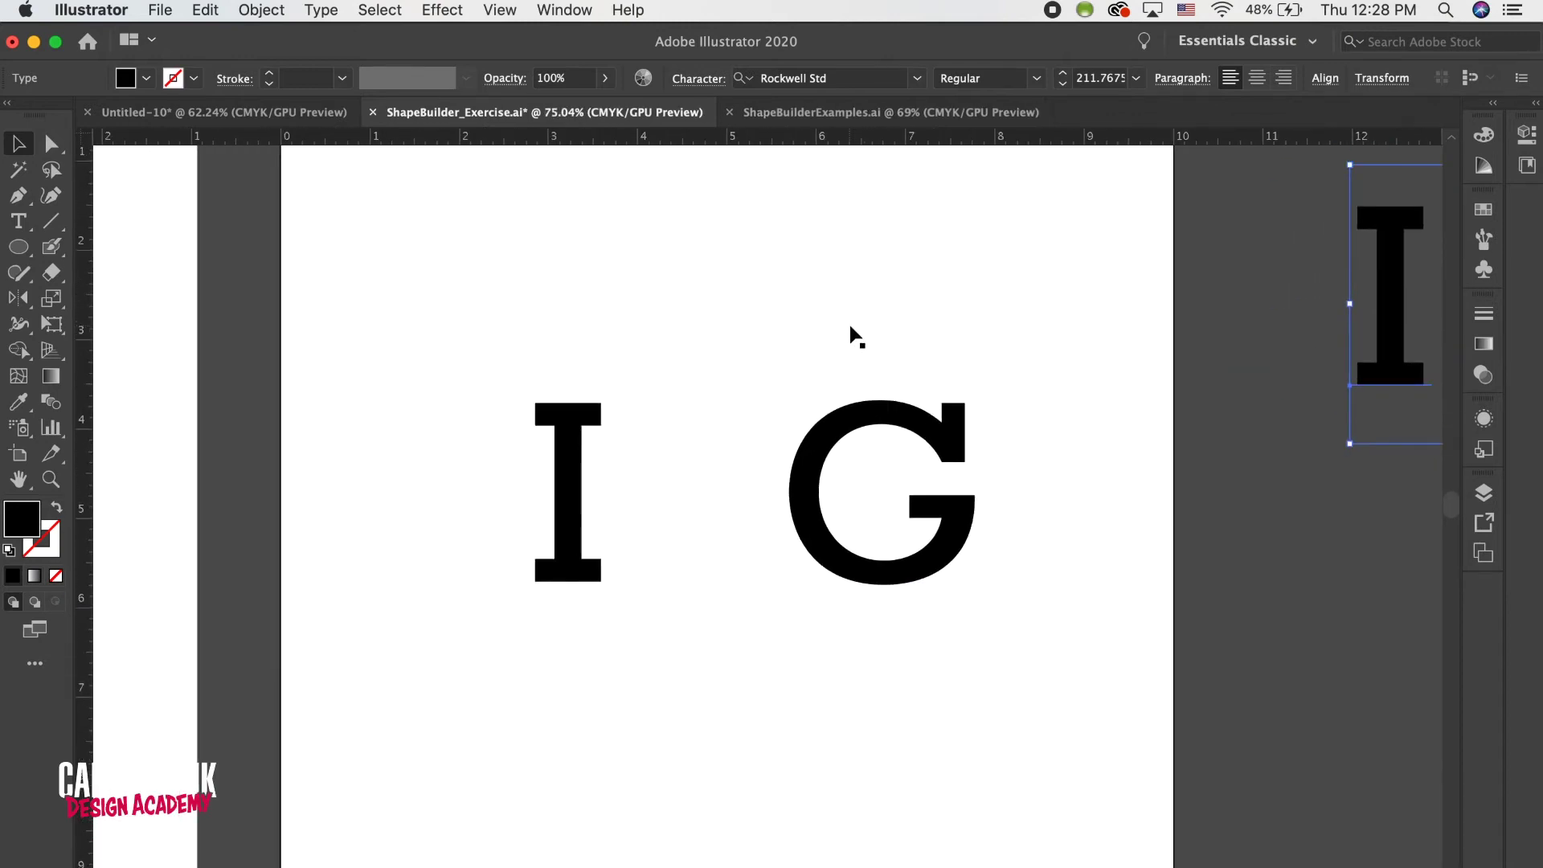
- Expand the artboard's I and G into outlines via Object > Expand
click(678, 364)
drag(371, 306, 1148, 626)
click(280, 7)
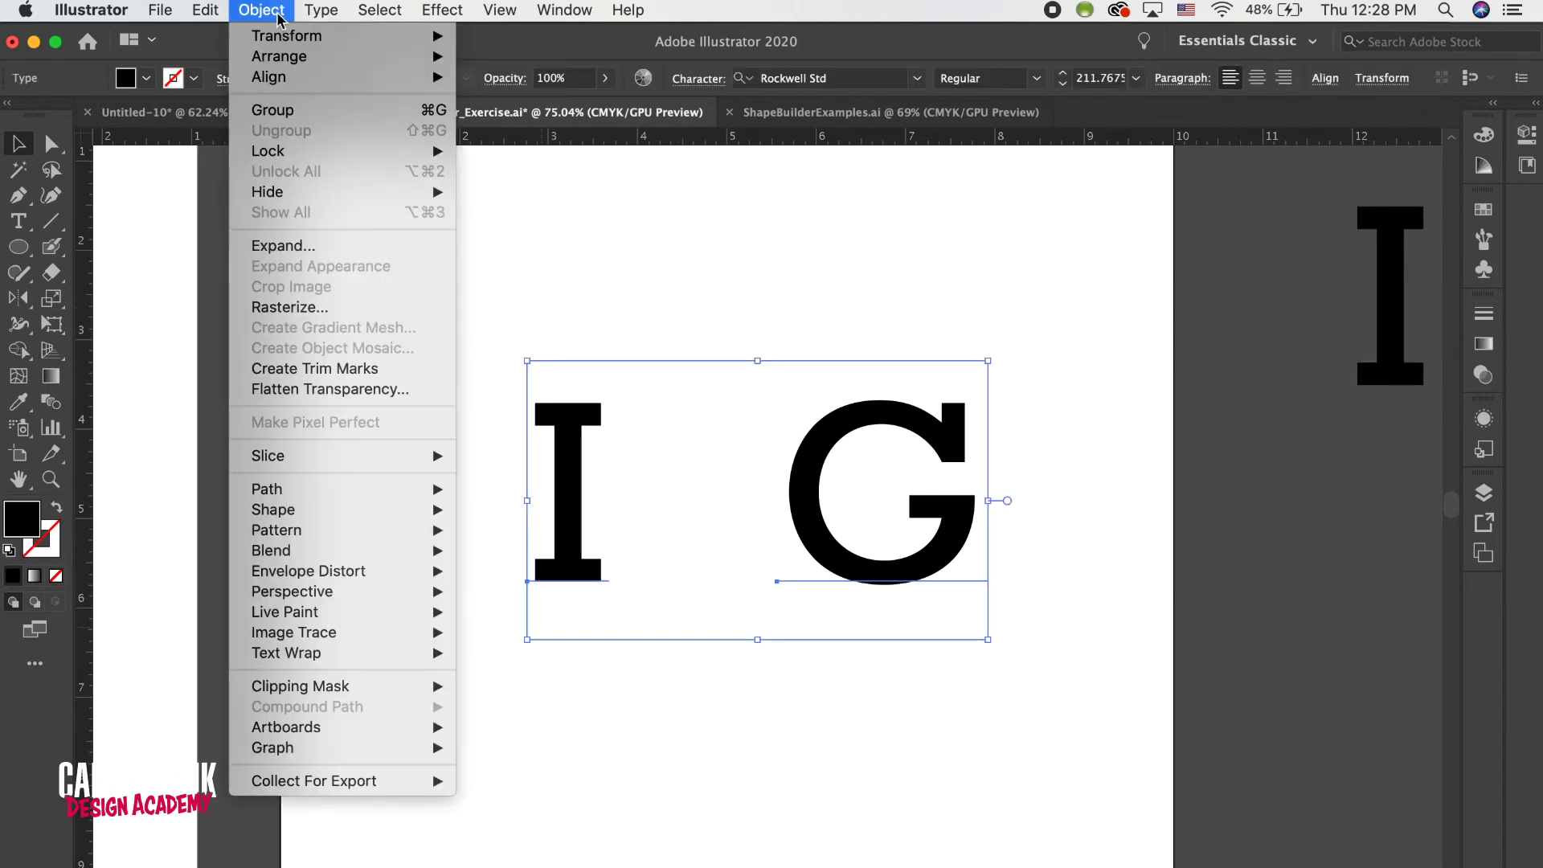
click(282, 246)
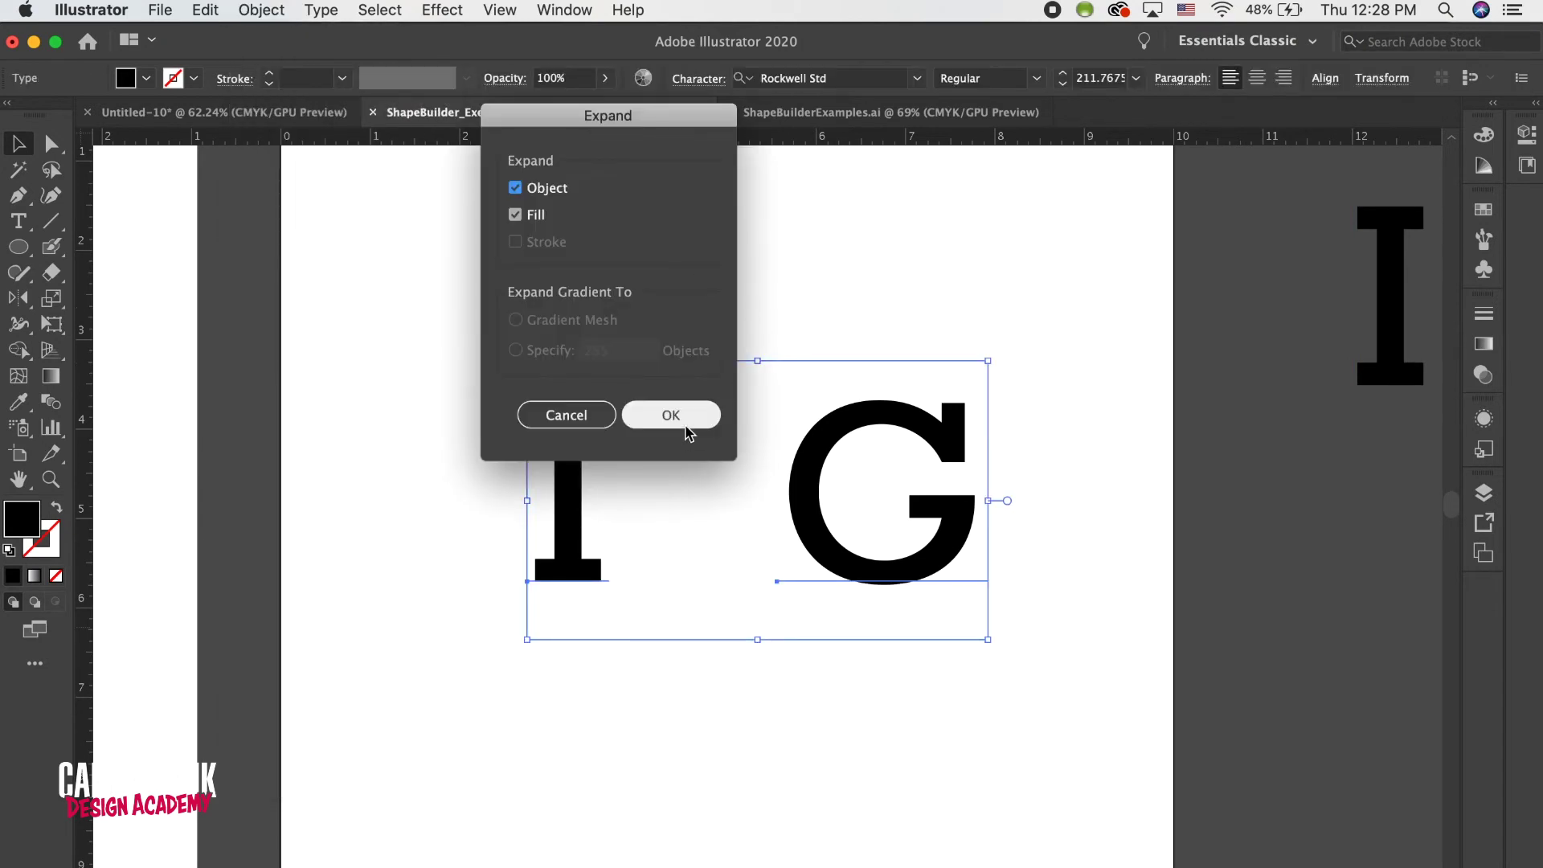
click(670, 415)
- Scale the outlined I taller than the G by its top handle, then undo it
click(765, 314)
scroll(765, 315, left, 3)
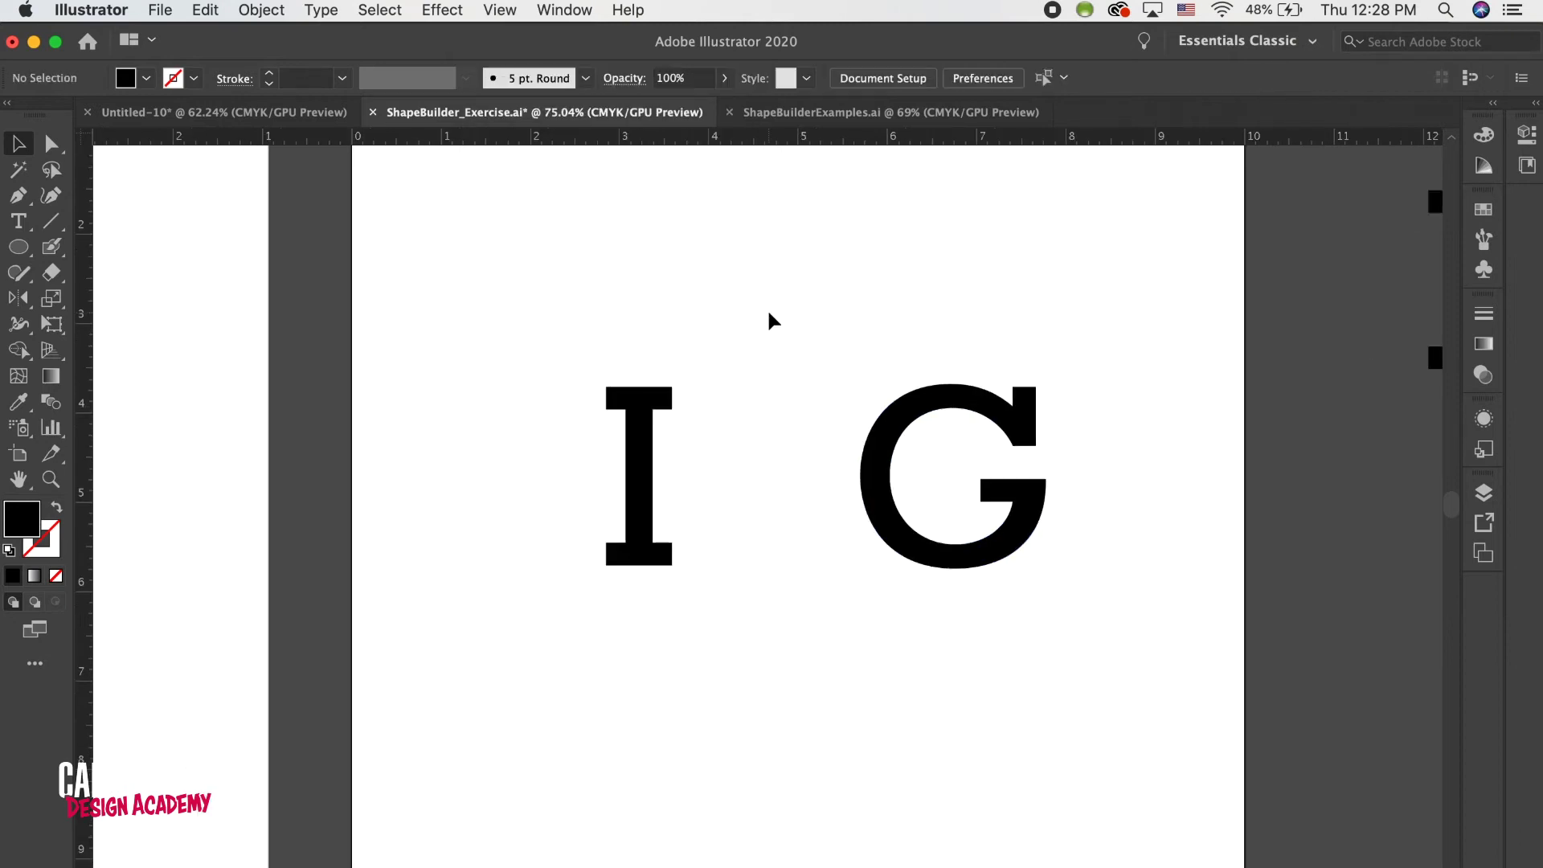
scroll(765, 329, left, 3)
scroll(765, 329, down, 3)
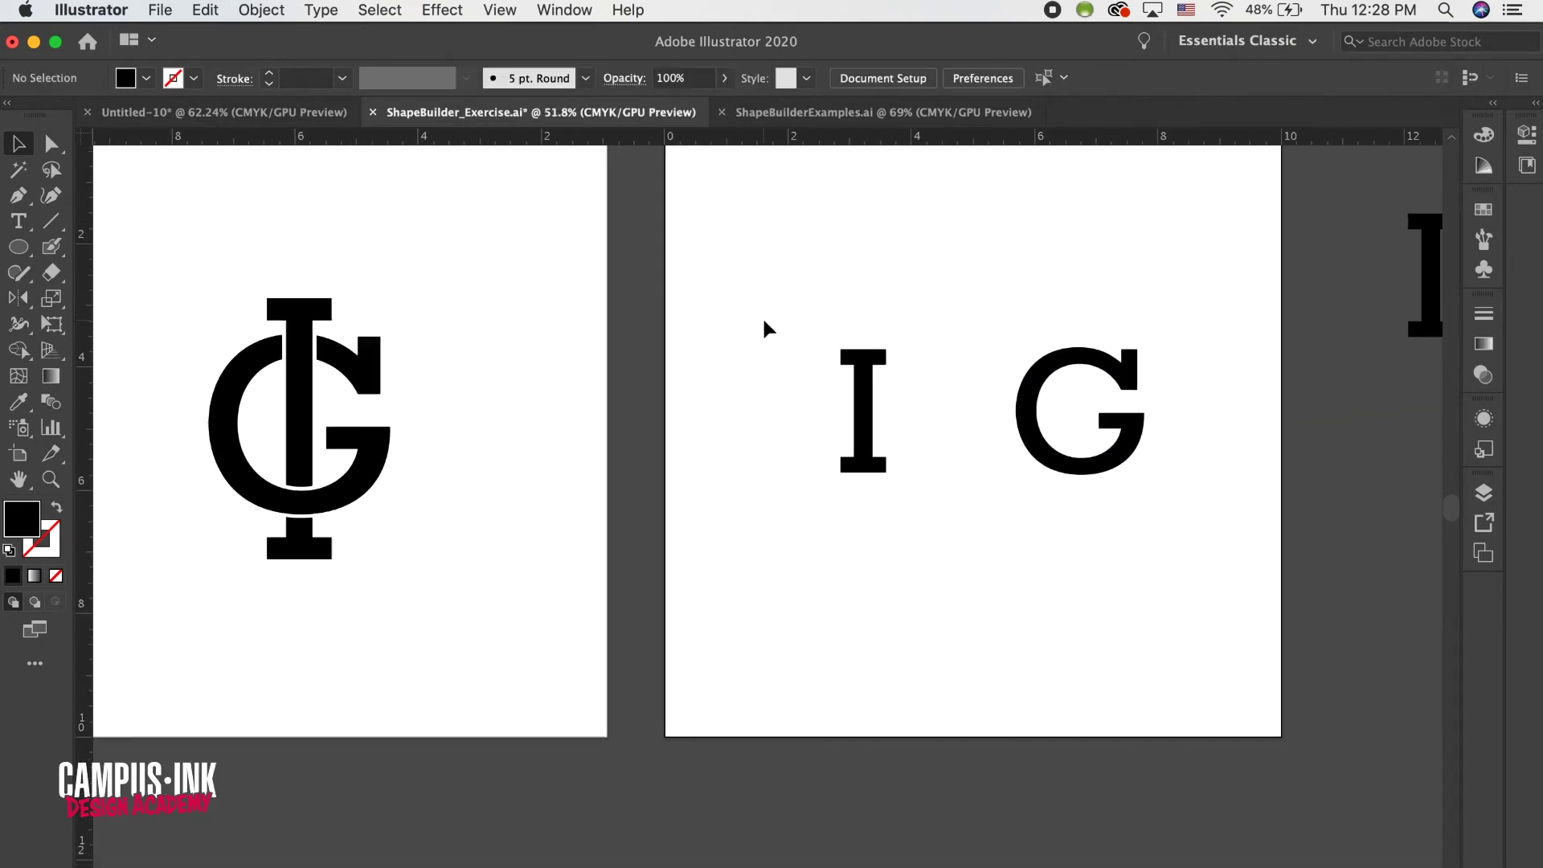
click(863, 410)
drag(863, 348, 863, 245)
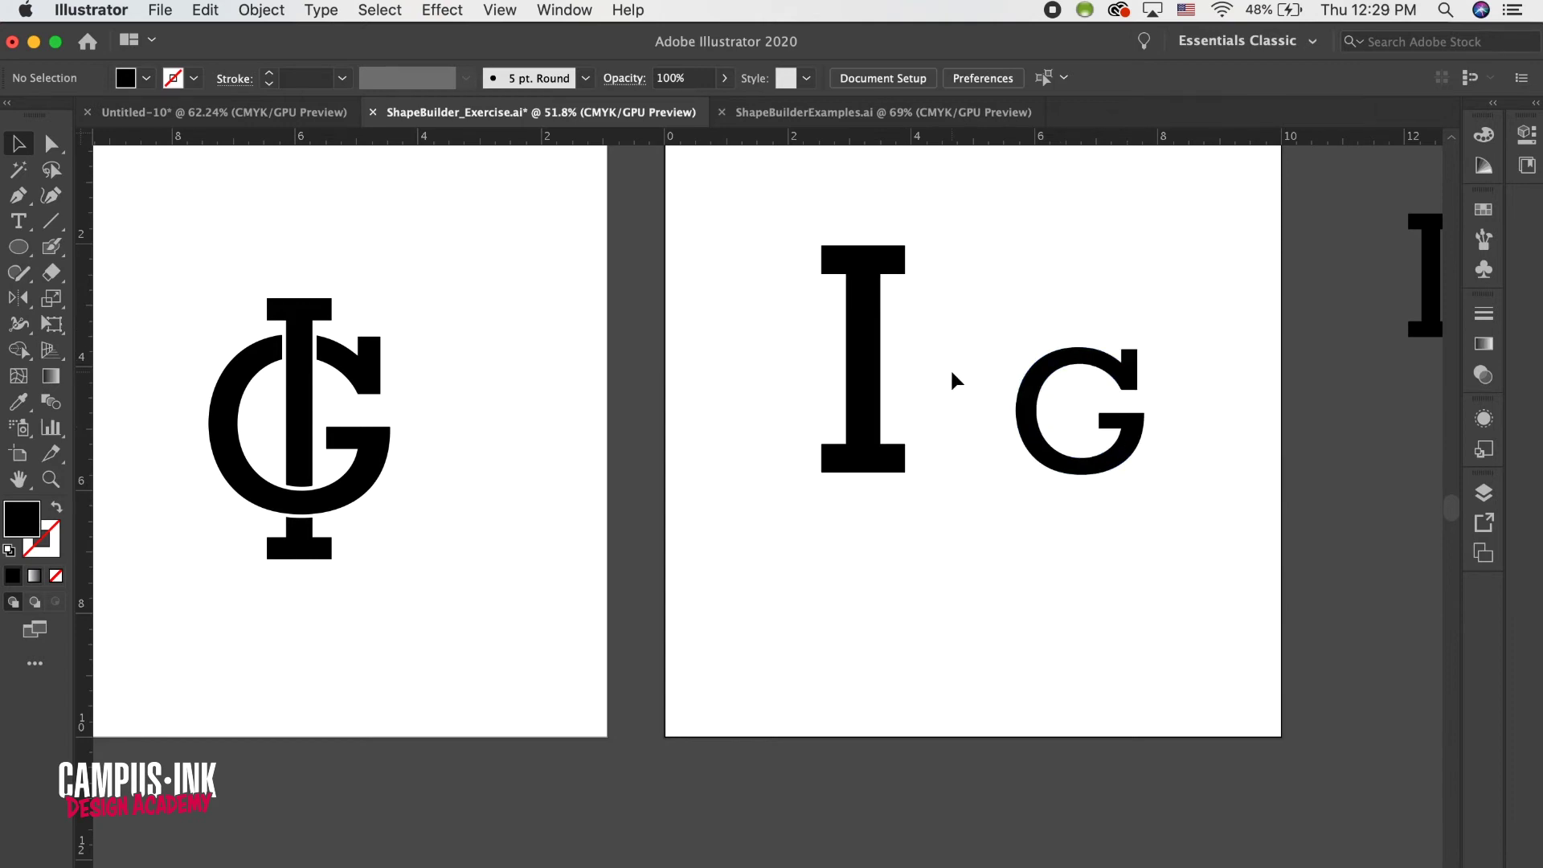
key(super+z)
- Select the I's top anchors with Direct Selection and drag them straight up to lengthen the stem
click(943, 396)
scroll(944, 396, up, 2)
scroll(942, 384, up, 1)
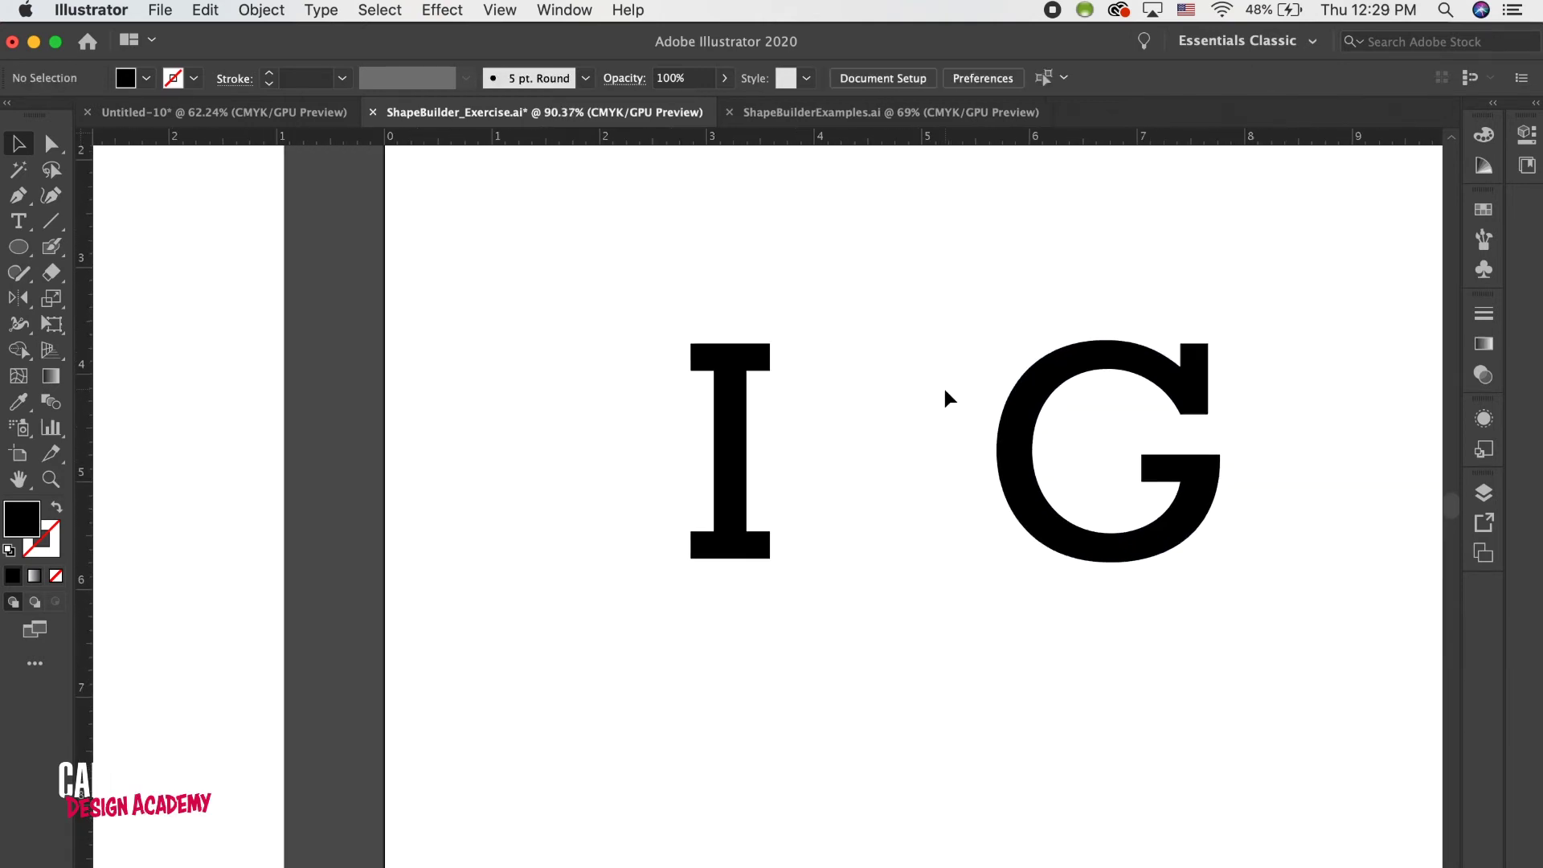
click(51, 143)
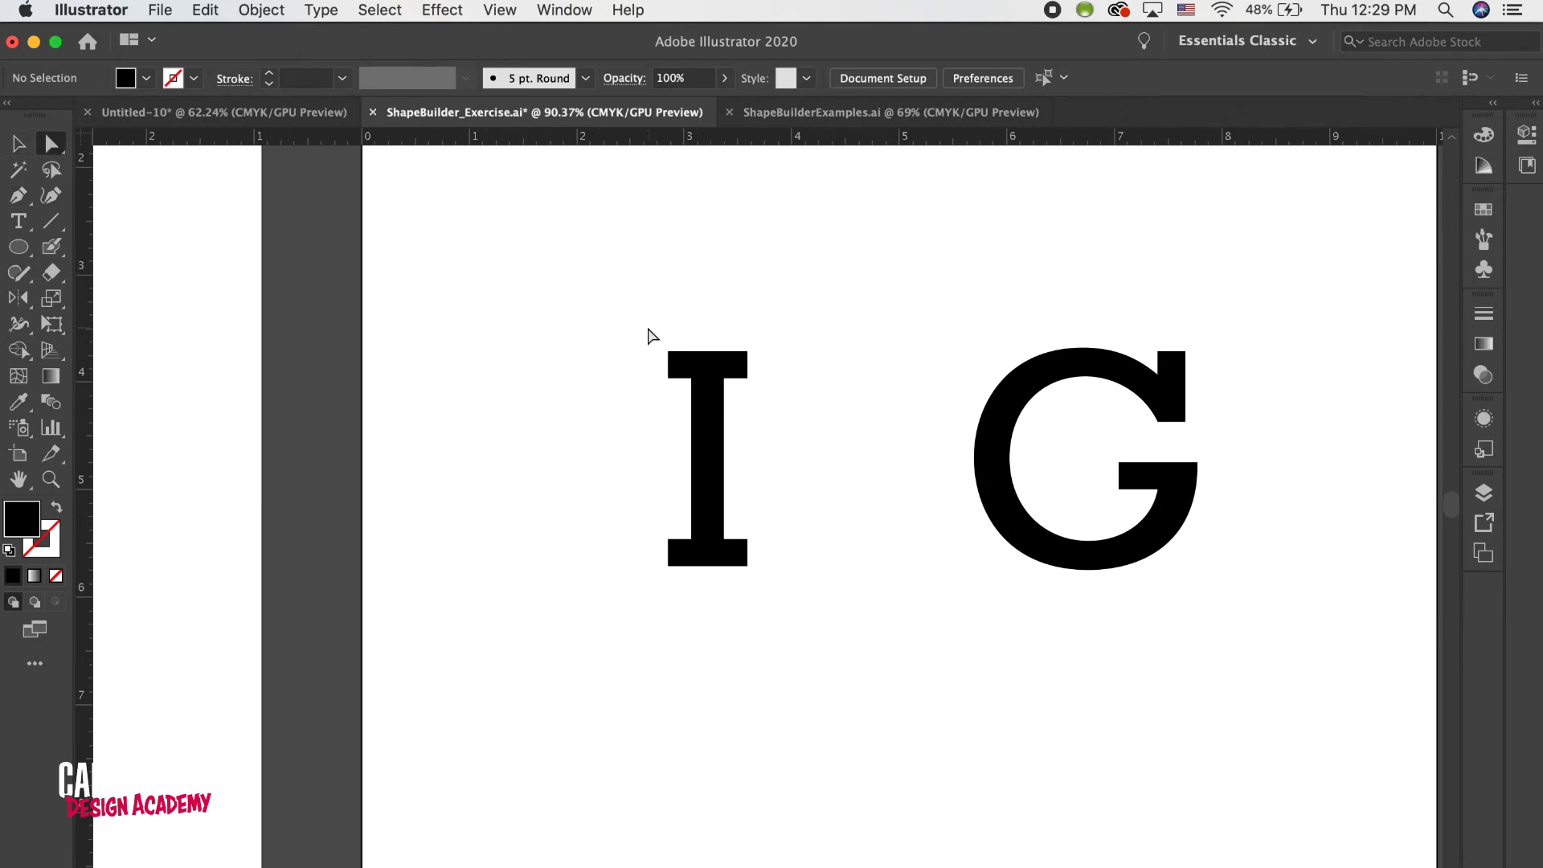
drag(626, 322, 792, 393)
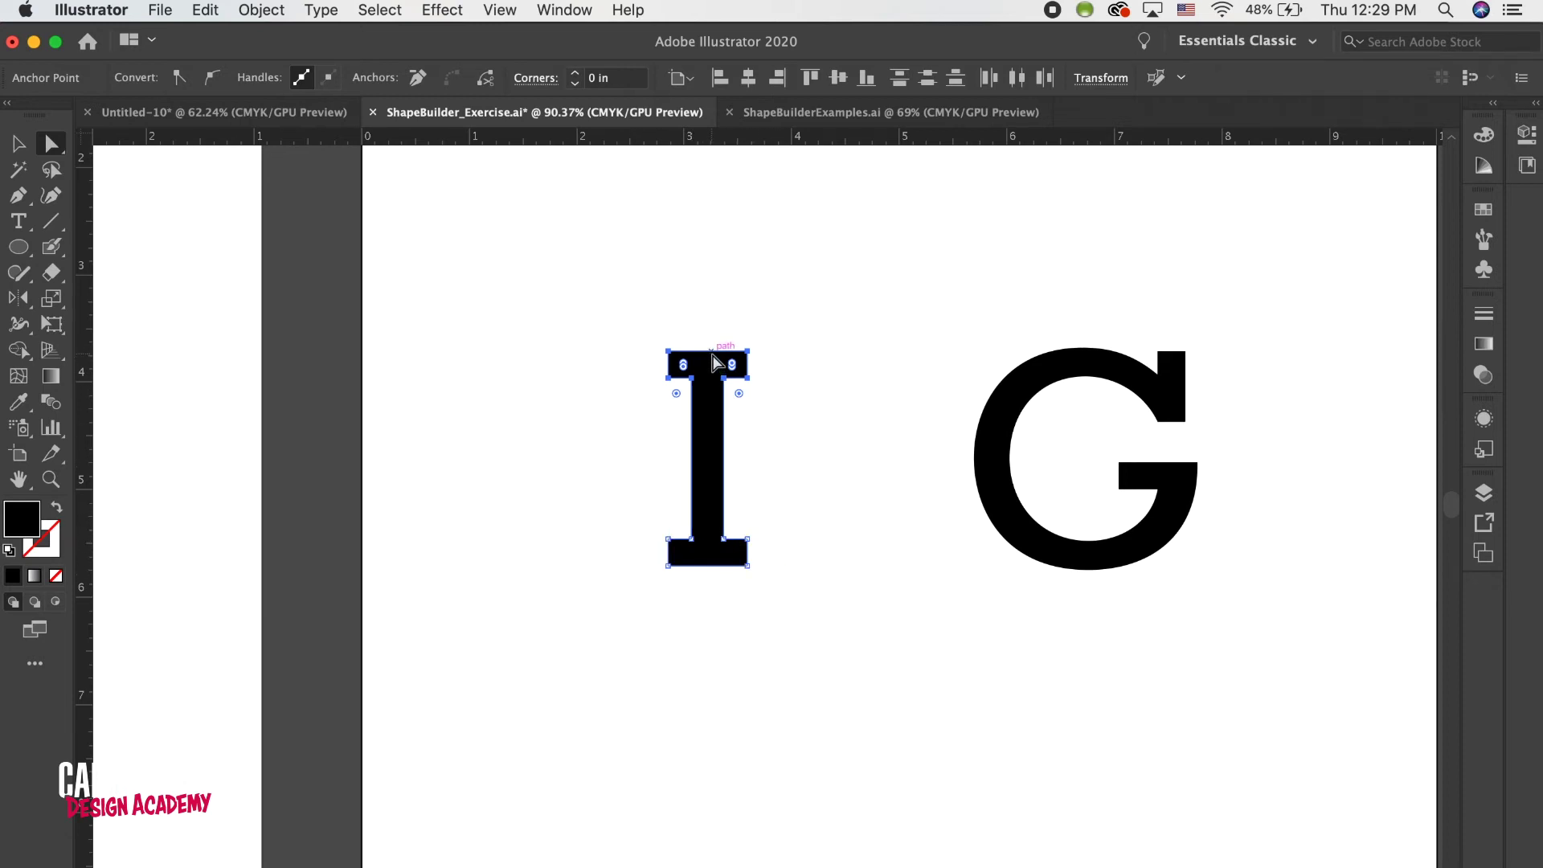
drag(711, 355, 708, 215)
- Move the G left so it sits centred over the lengthened I's stem
click(916, 400)
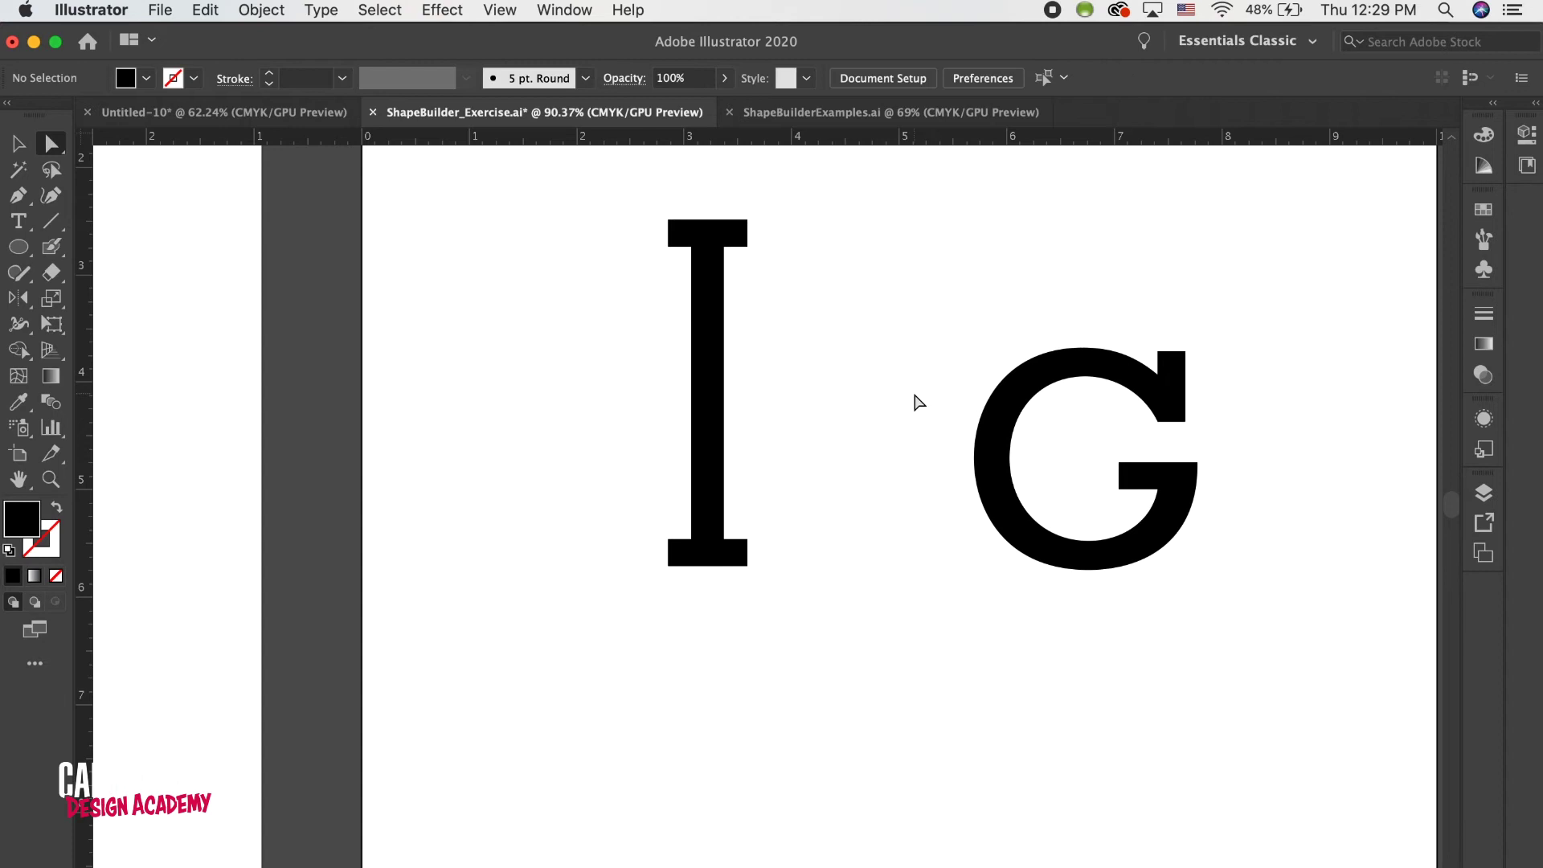
click(18, 144)
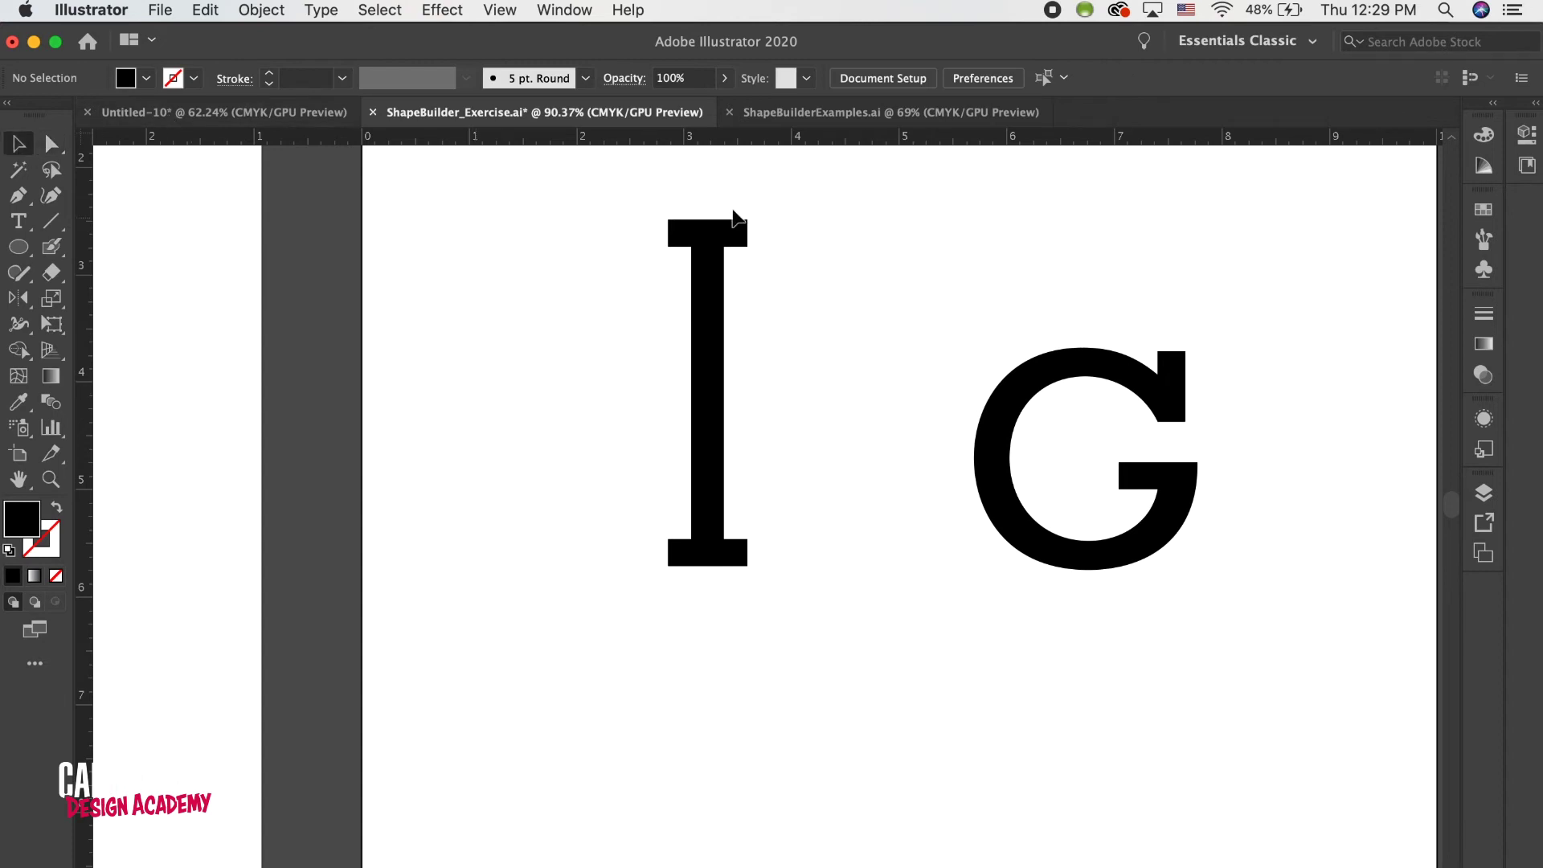
click(1097, 355)
drag(1167, 406, 785, 331)
click(902, 335)
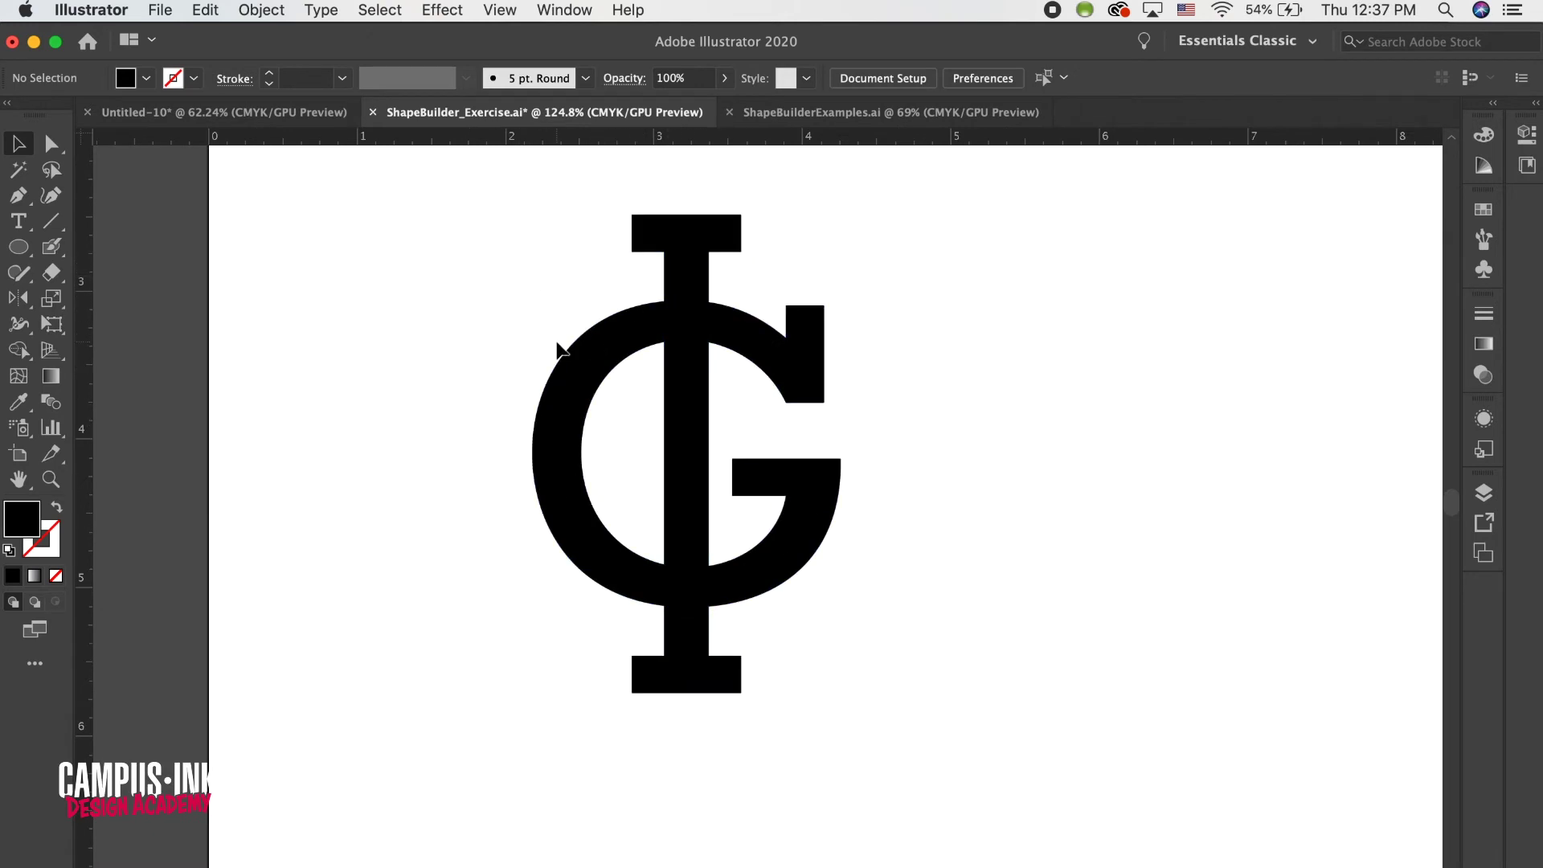
- Alt-drag a duplicate of the whole IG monogram to the right of the original
drag(492, 250, 972, 794)
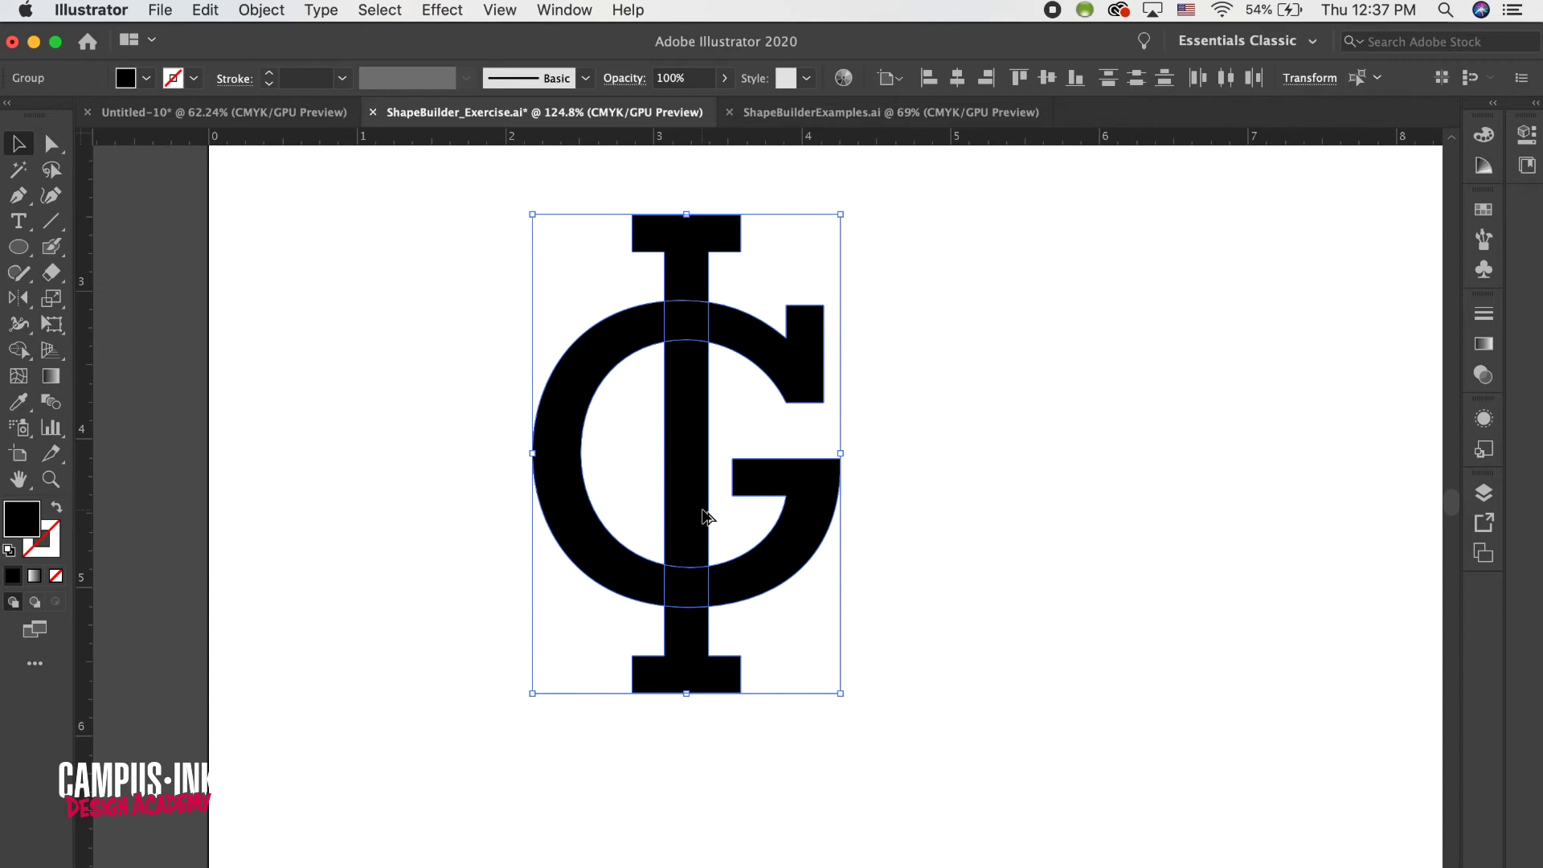
drag(707, 516, 1270, 543)
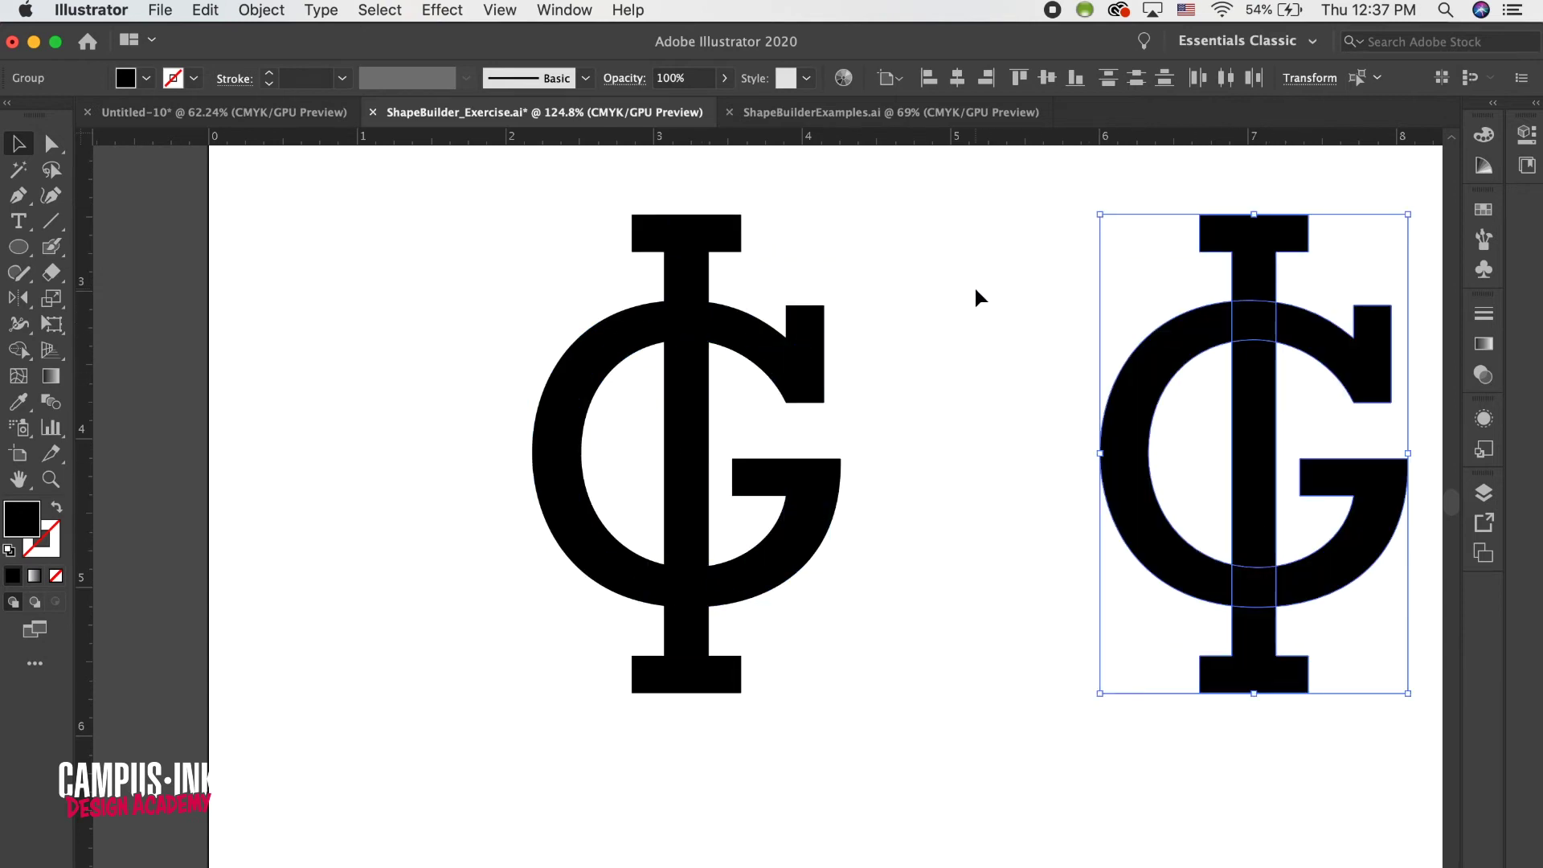
click(1002, 276)
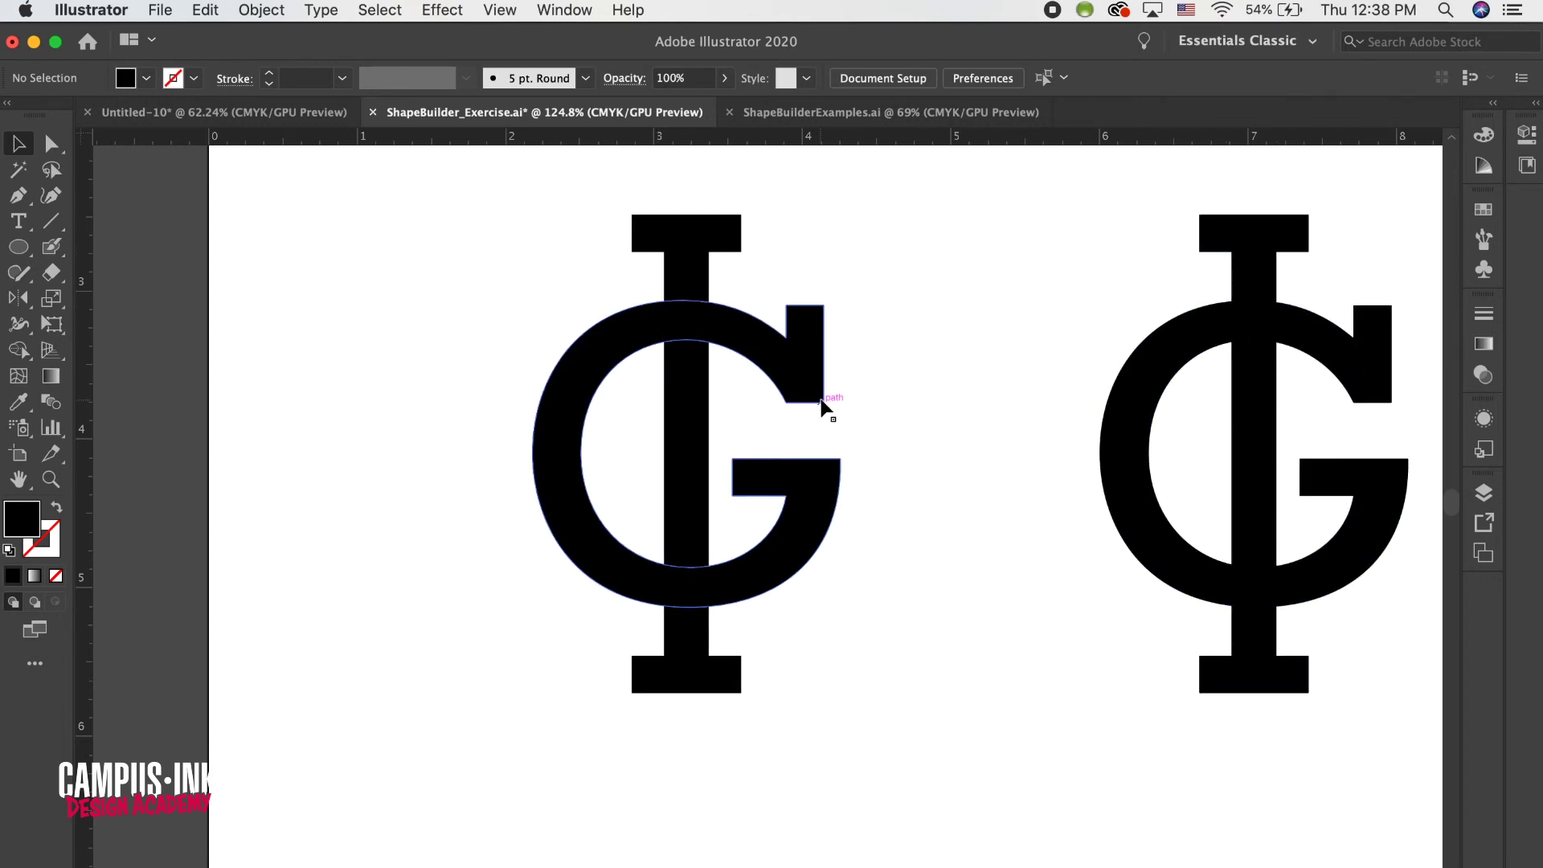
- Zoom in on the original monogram and select its I
scroll(687, 289, down, 1)
scroll(689, 290, down, 3)
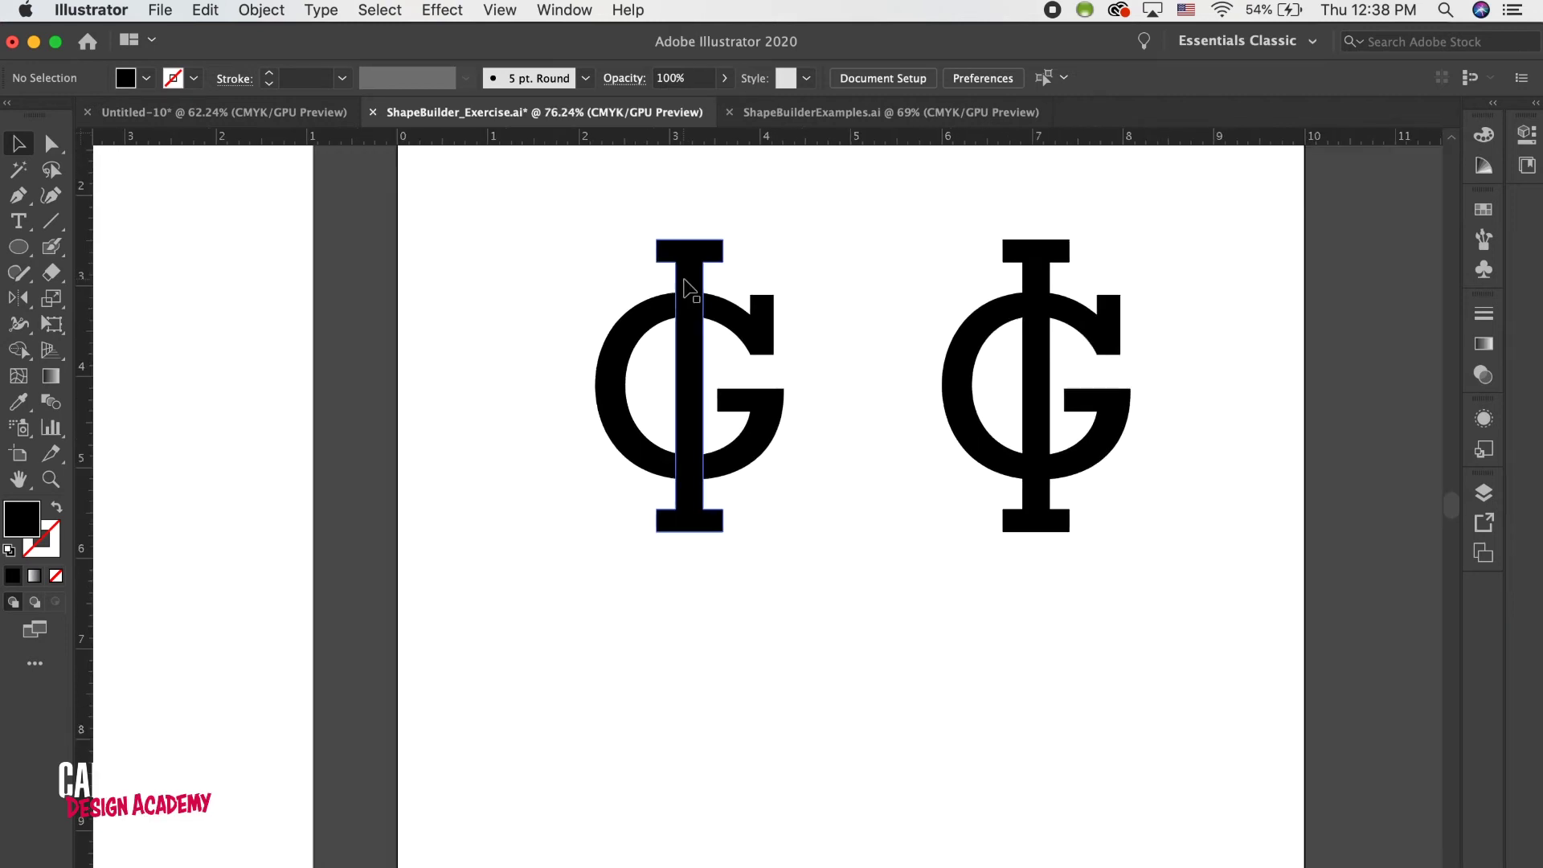
scroll(685, 289, left, 6)
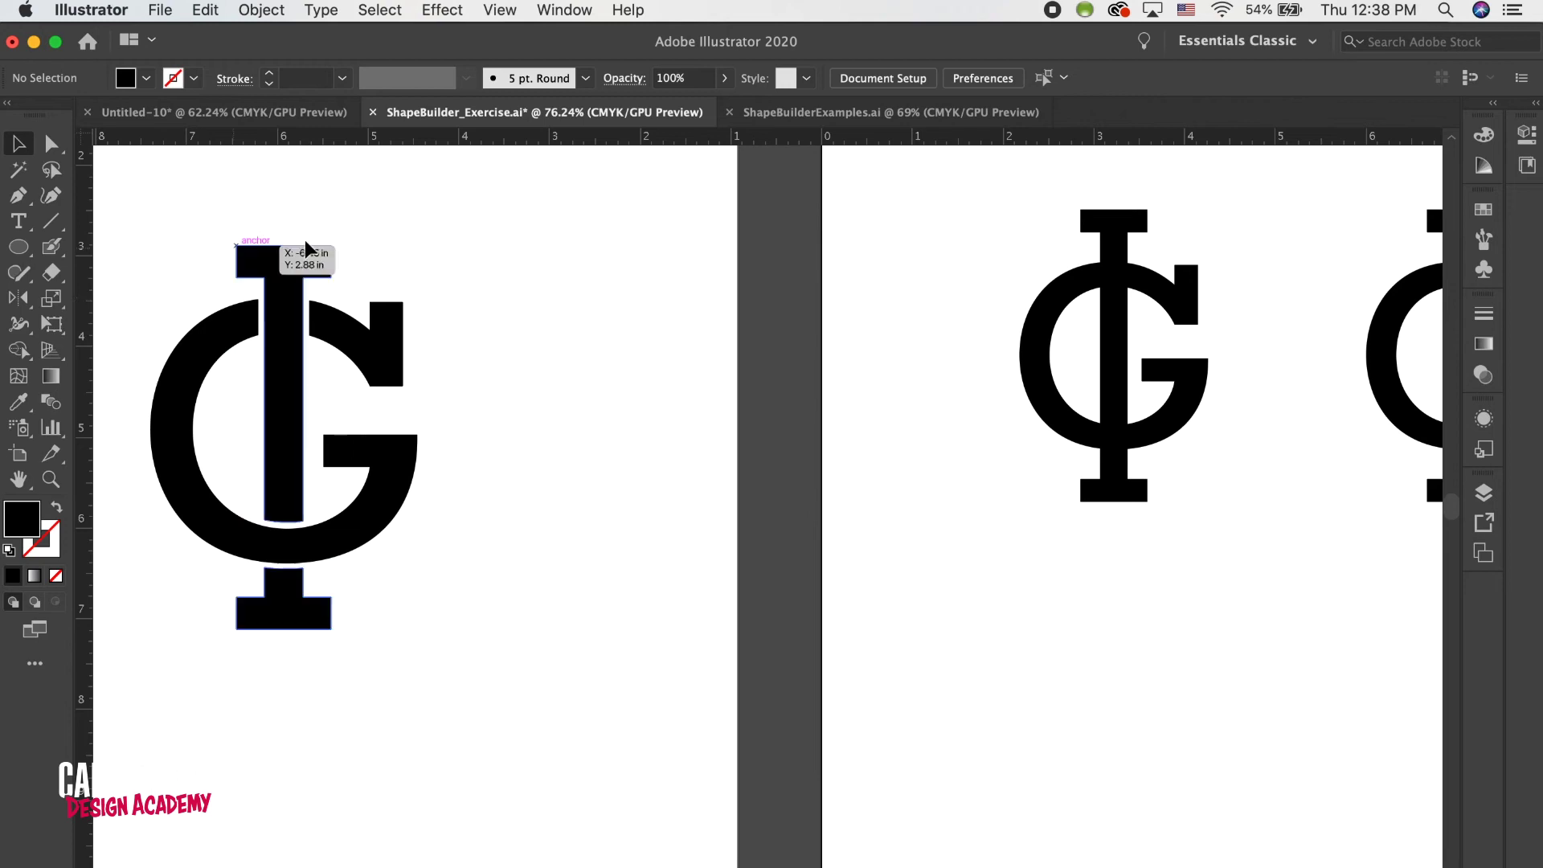
scroll(312, 307, right, 5)
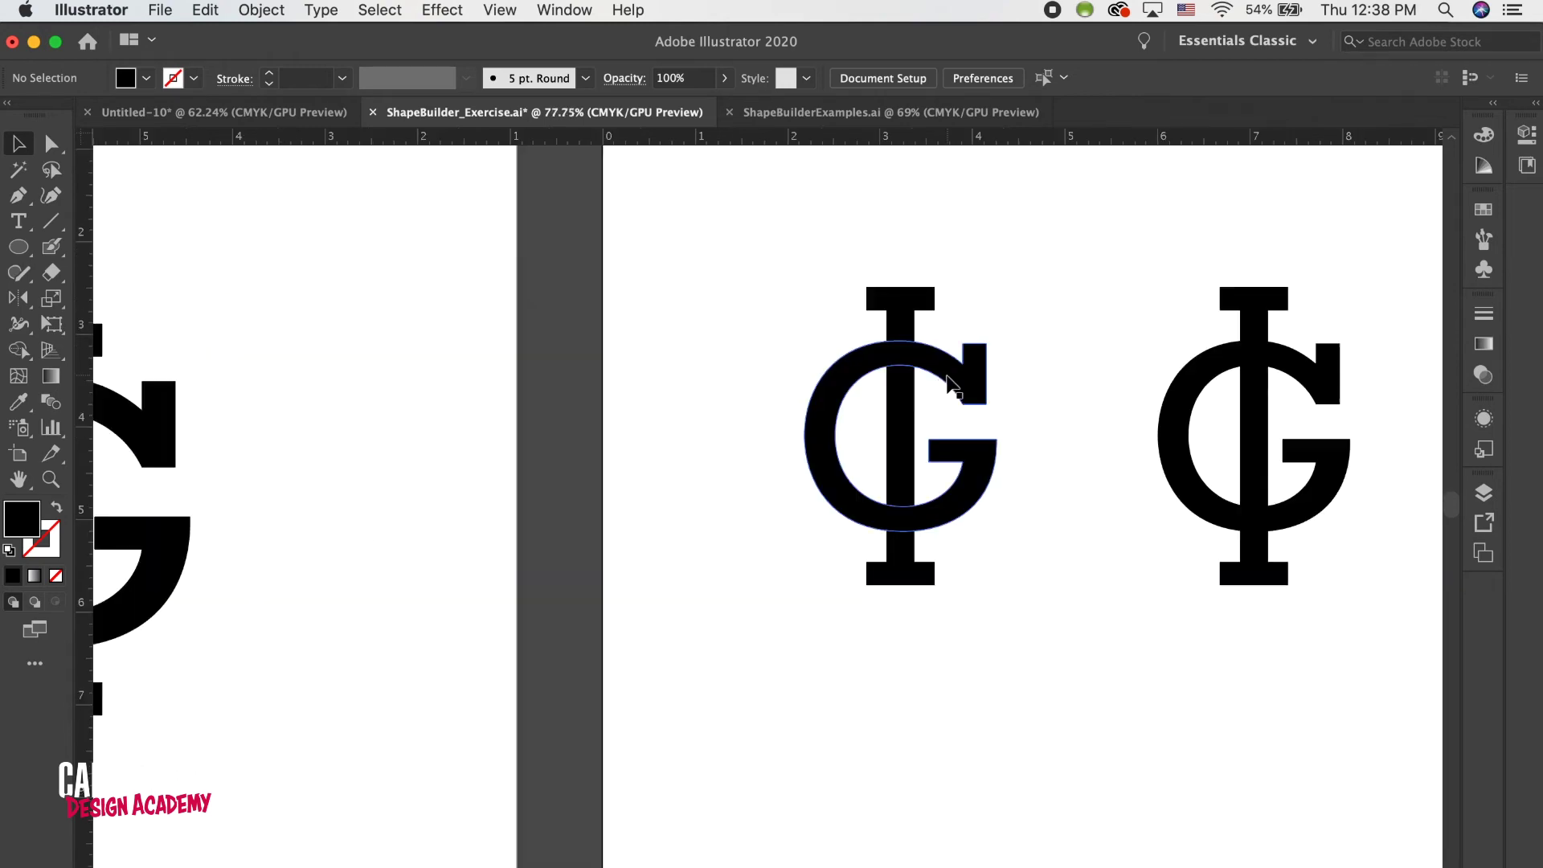
scroll(946, 376, left, 5)
scroll(470, 376, left, 4)
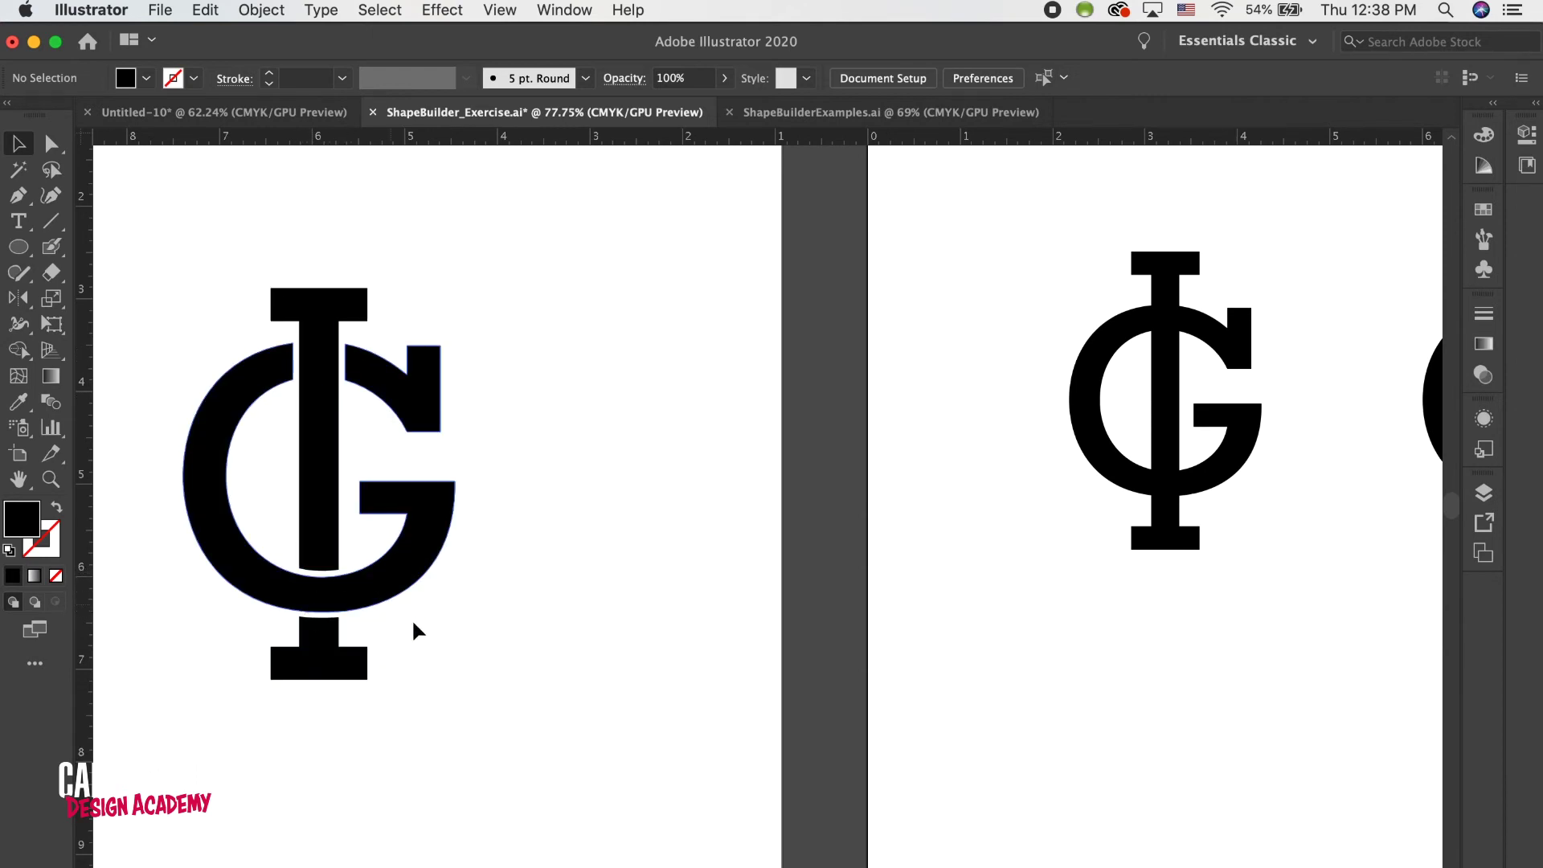
scroll(563, 617, right, 1)
scroll(588, 612, right, 5)
scroll(1093, 343, up, 5)
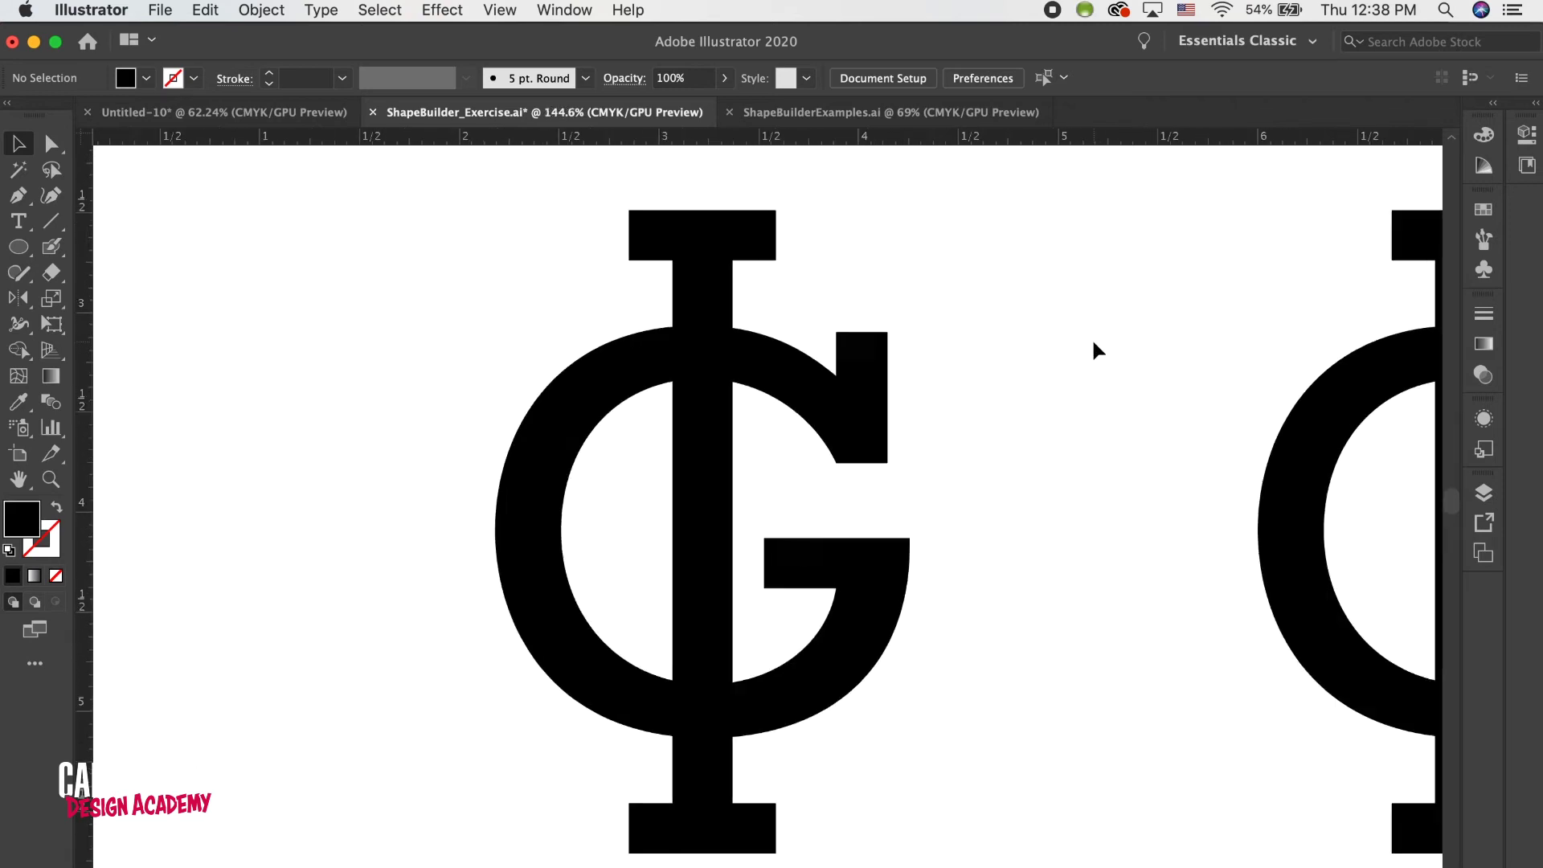
scroll(1093, 349, down, 1)
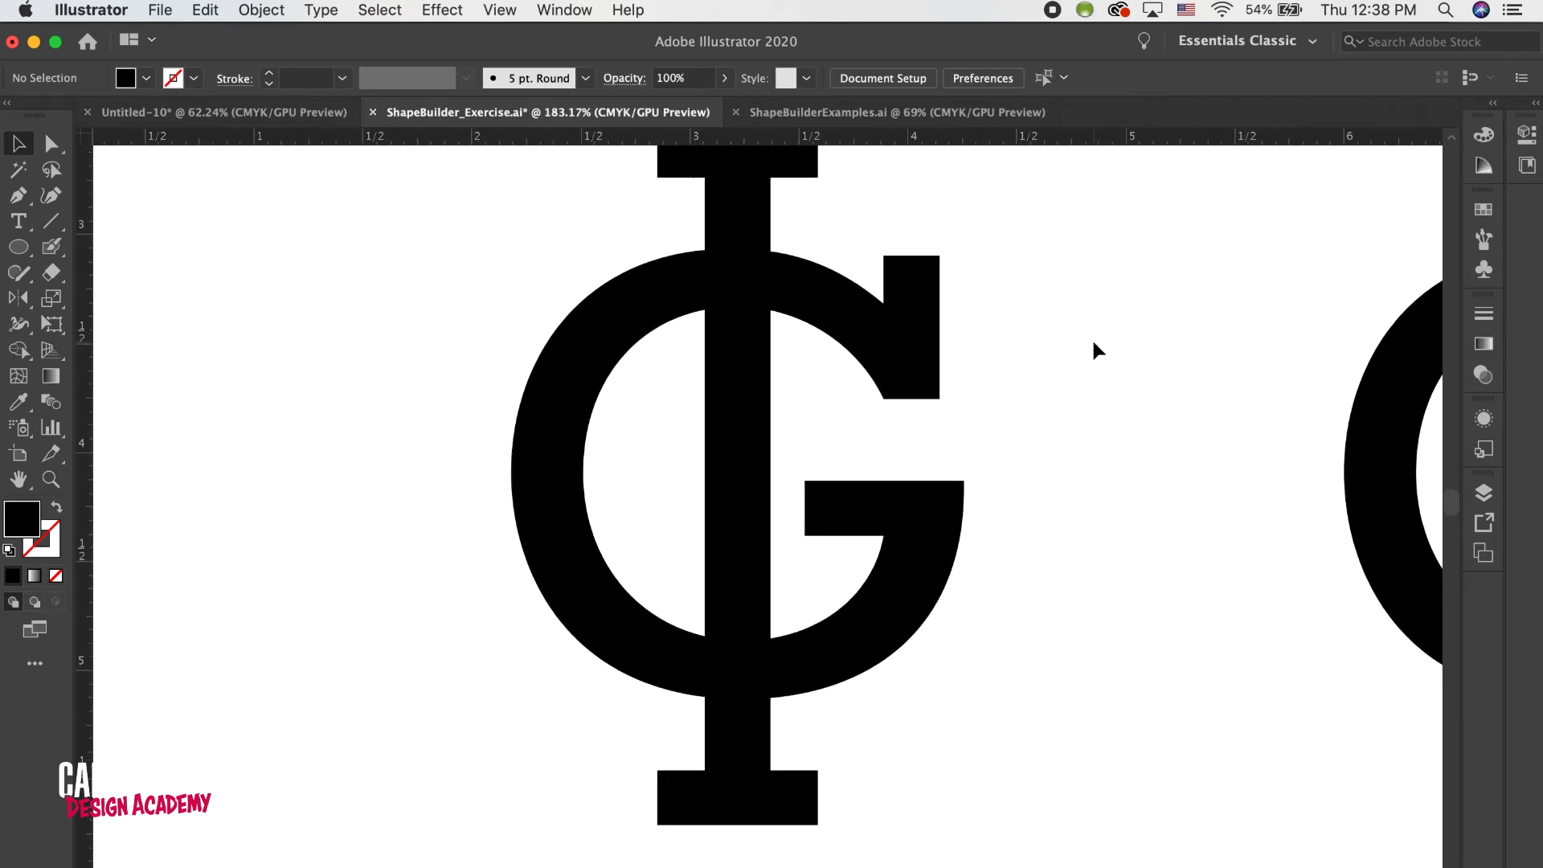
scroll(1093, 349, left, 1)
click(745, 363)
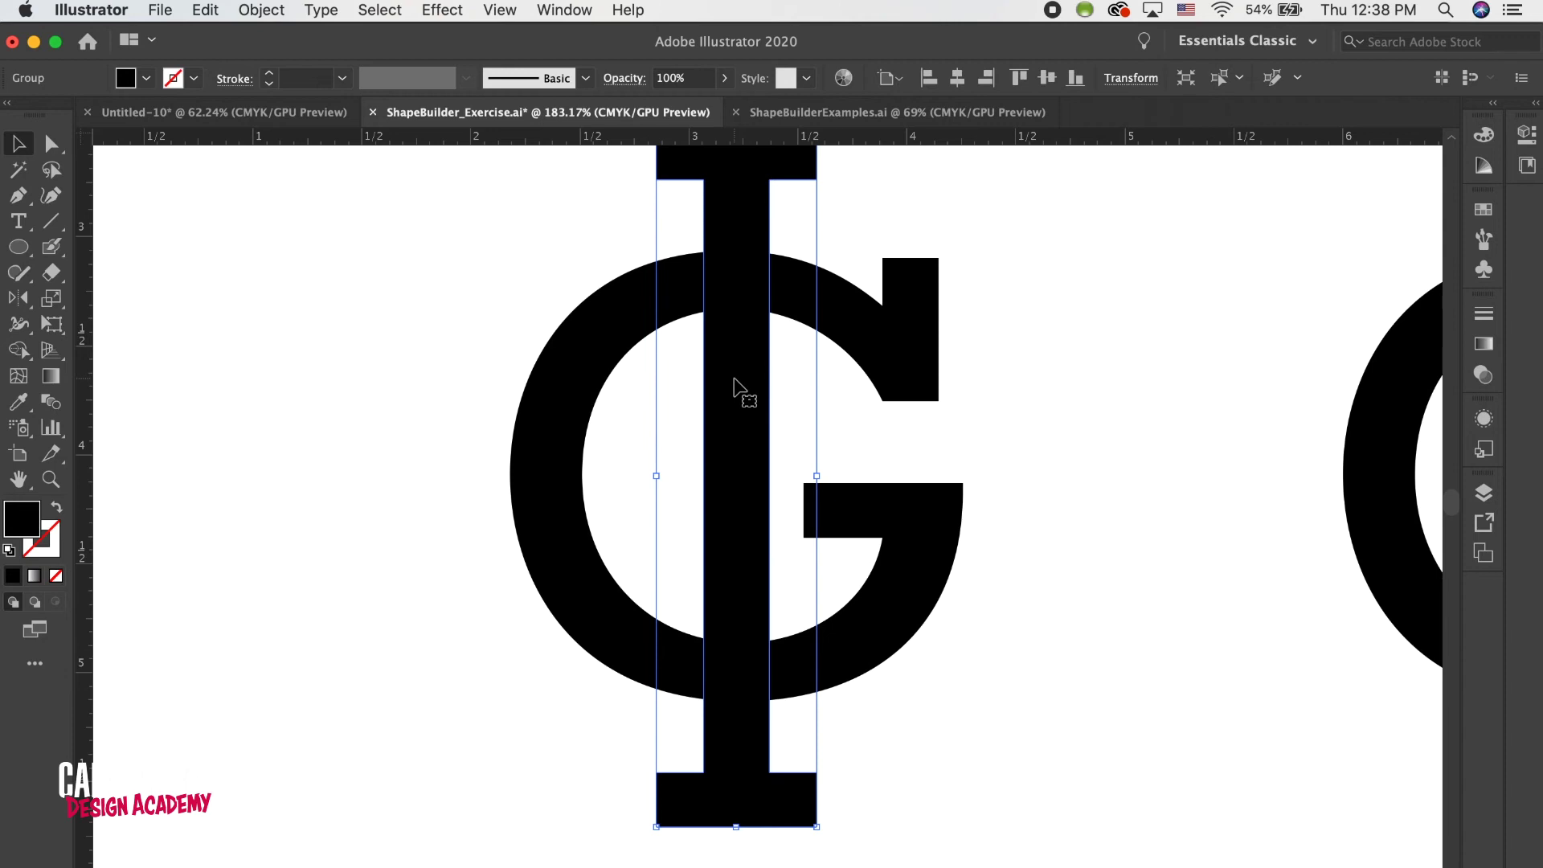
- Select the I group, Alt-drag a copy to the right, then undo to remove that copy
scroll(736, 387, up, 1)
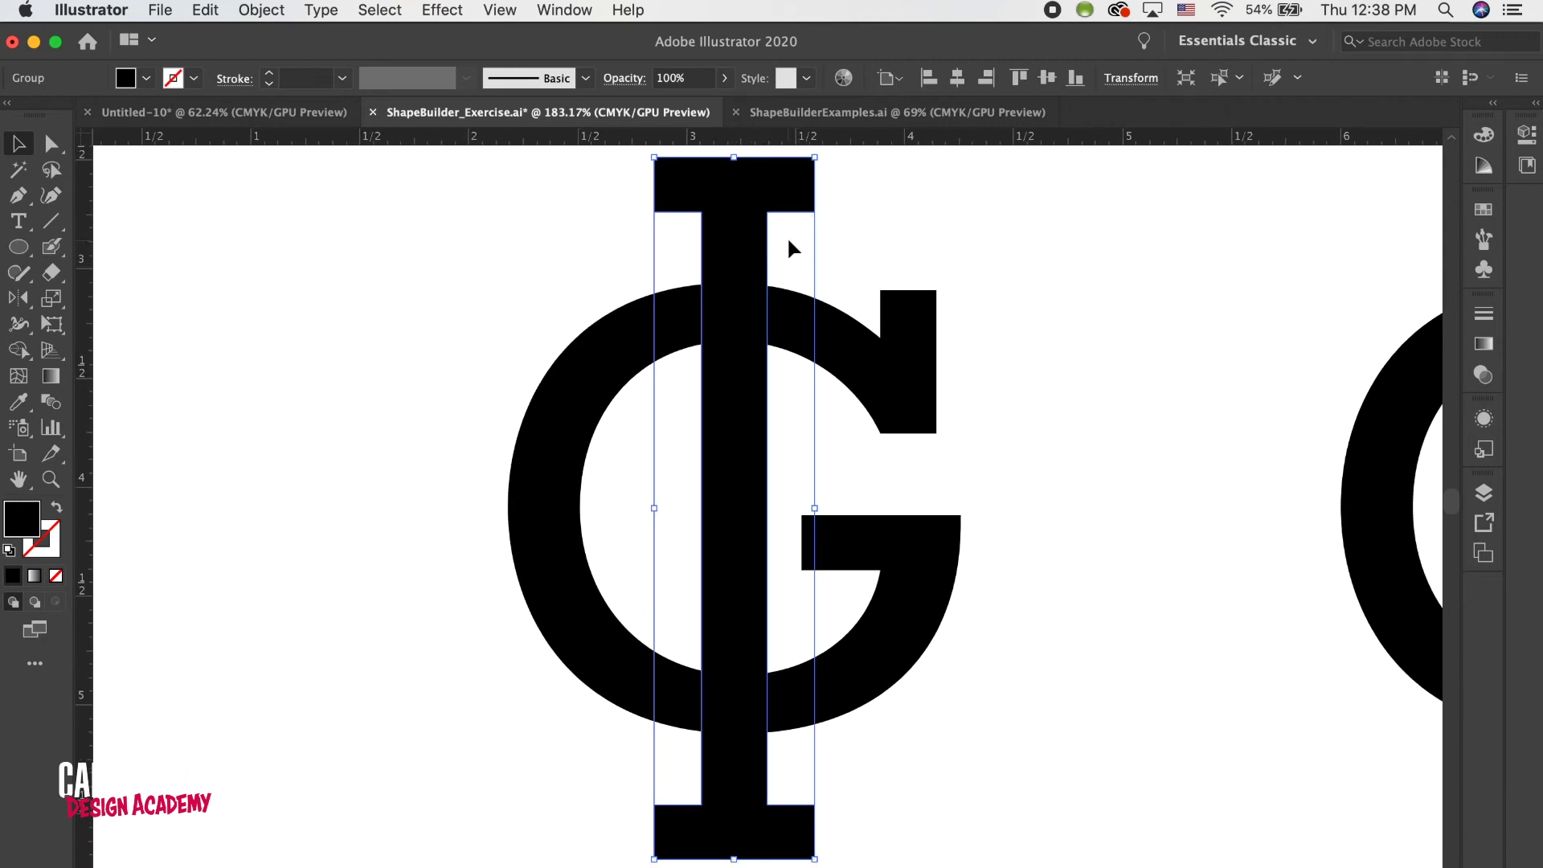
key(shift+m)
click(763, 233)
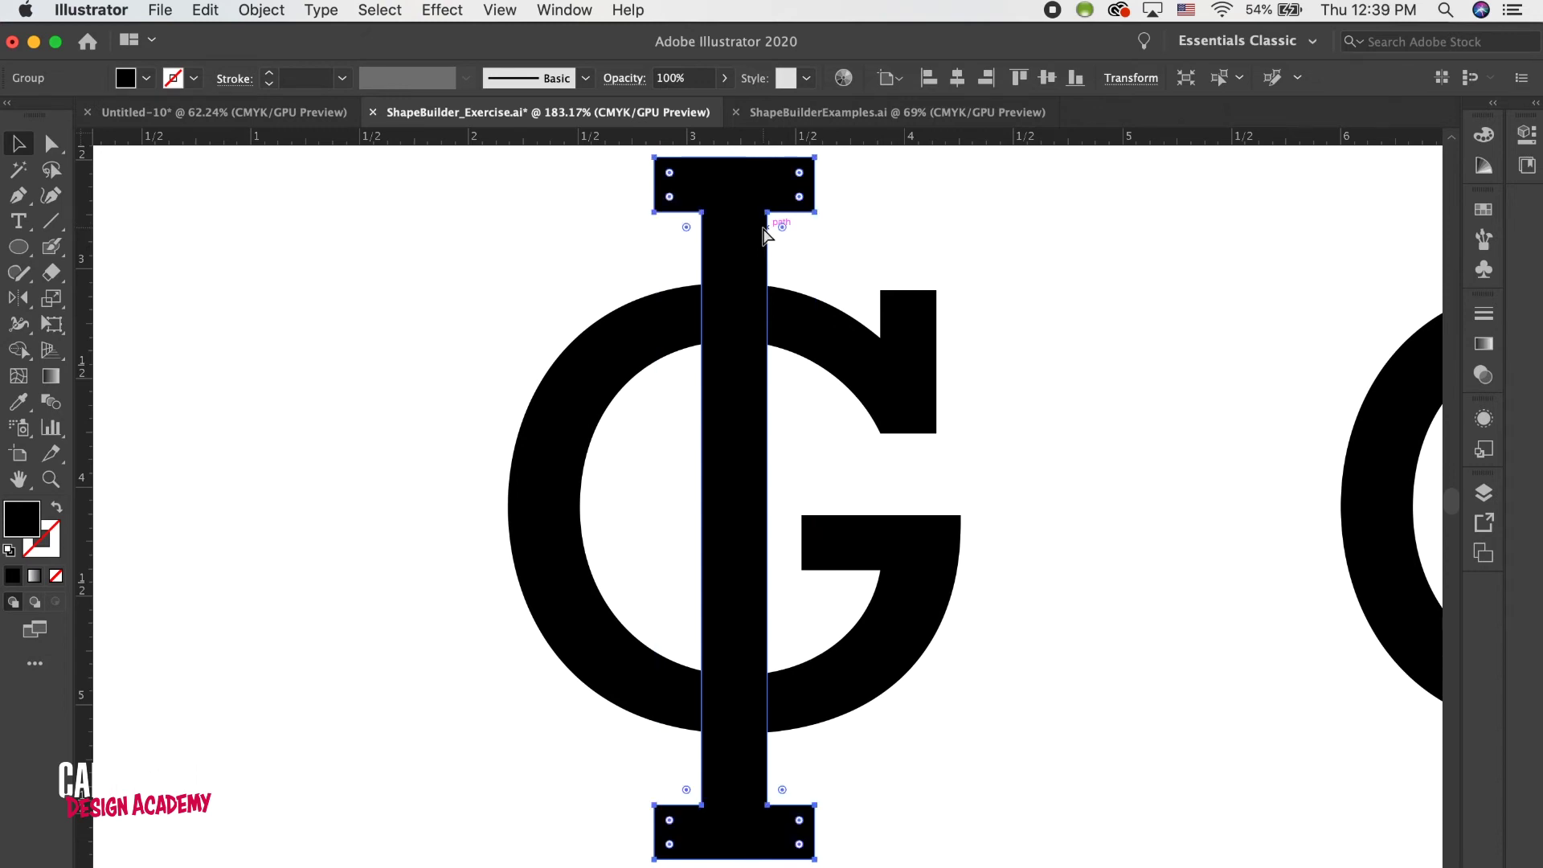
key(v)
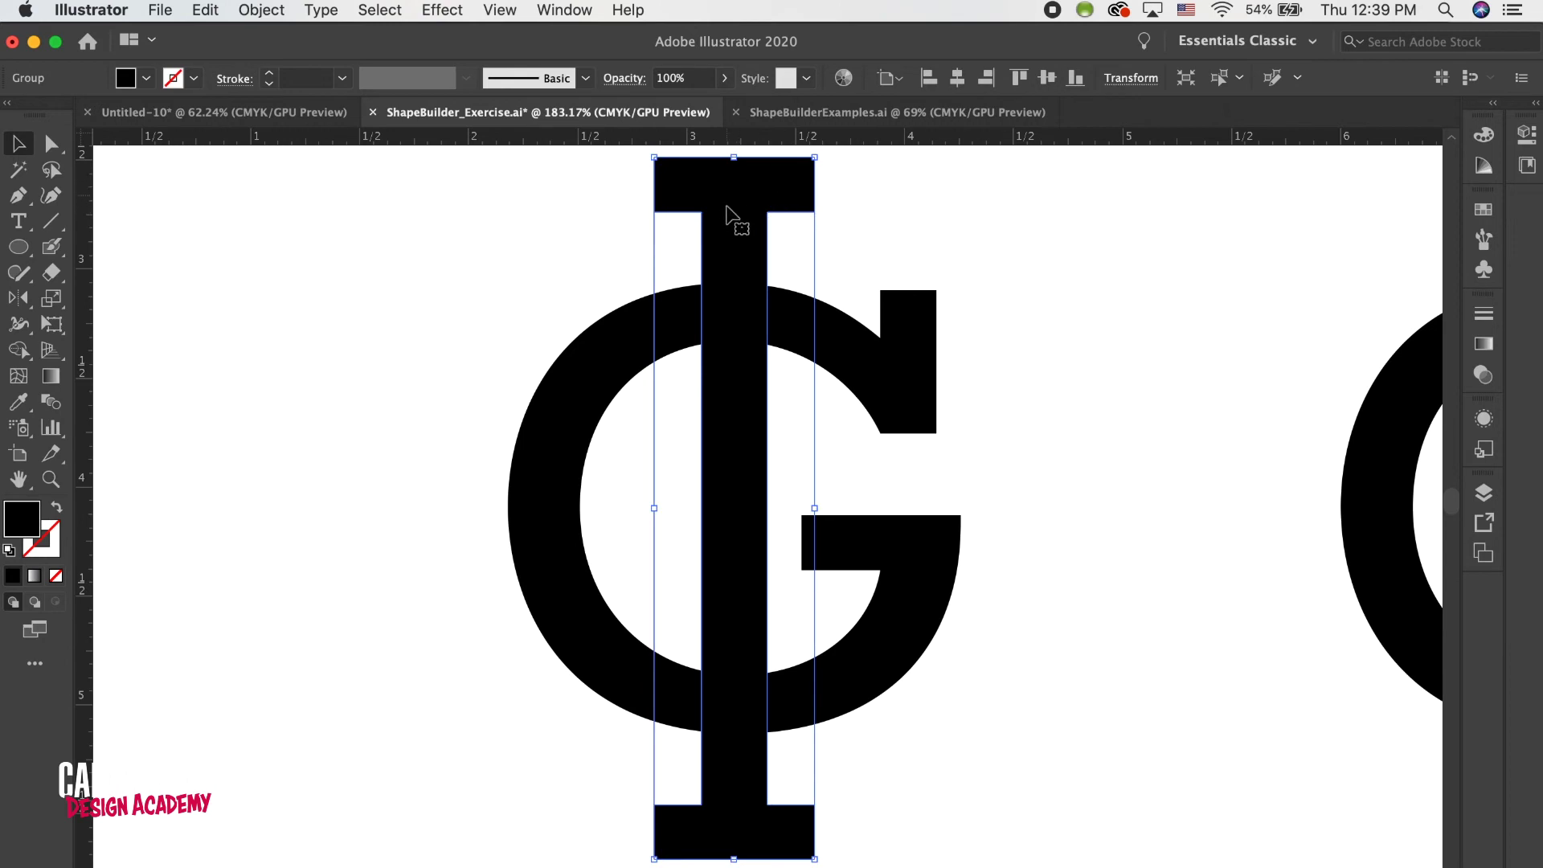
drag(732, 223, 1041, 223)
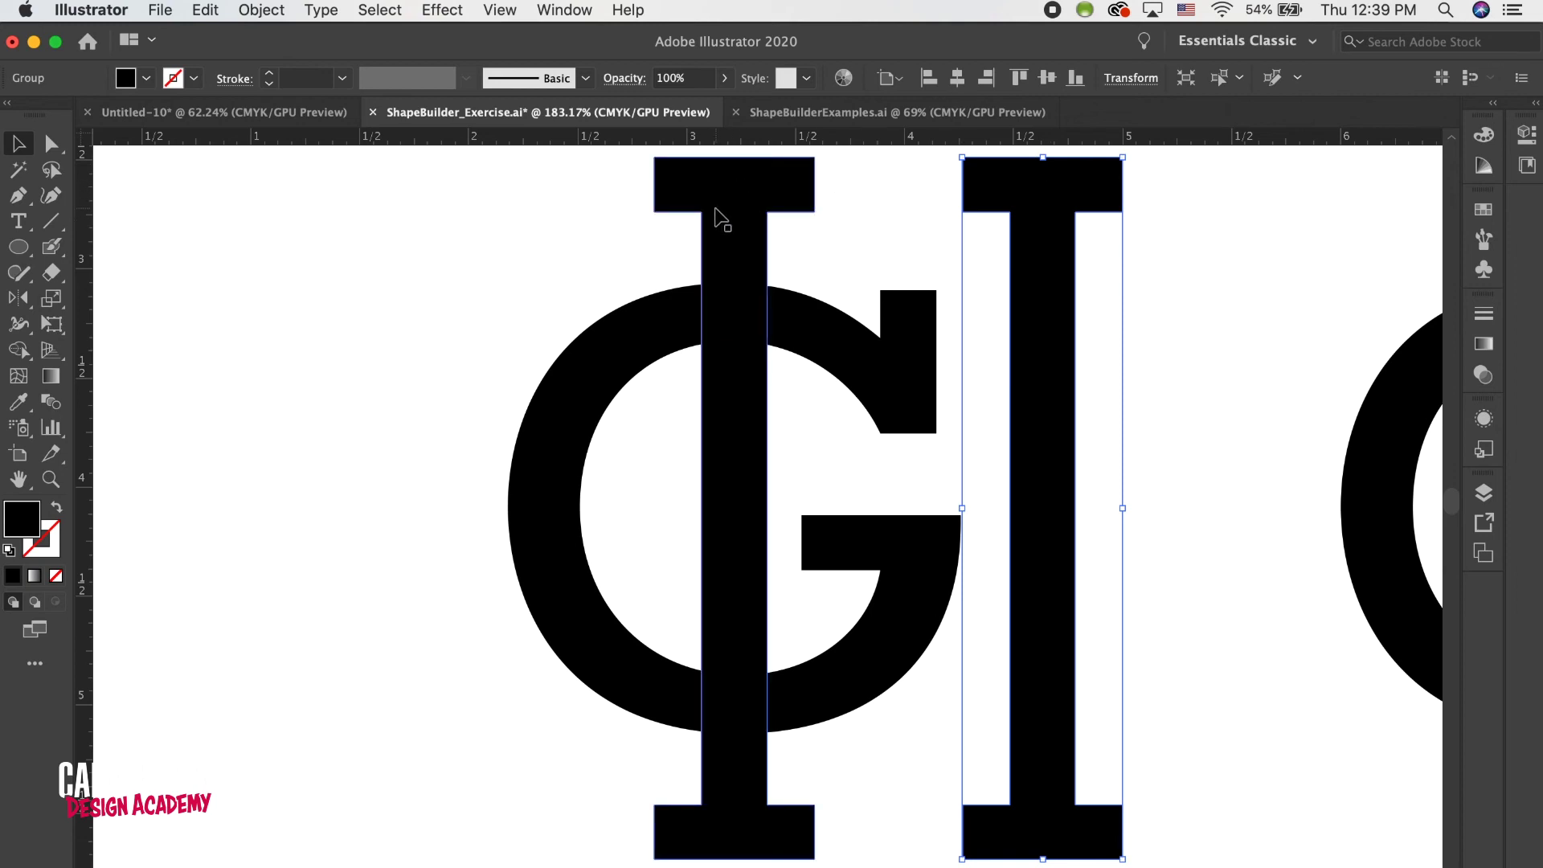
key(super+z)
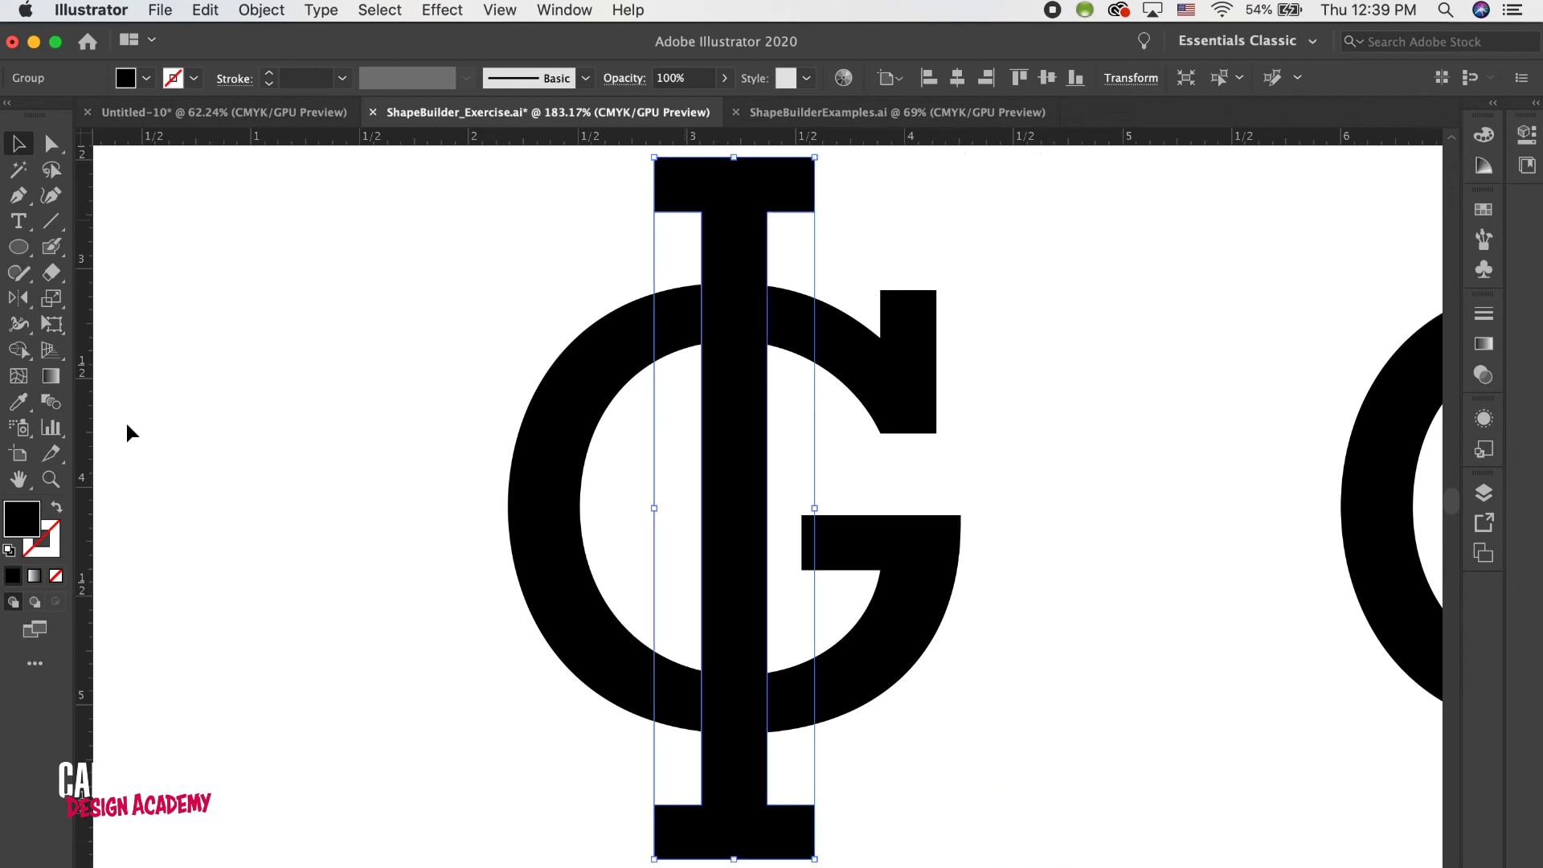
double_click(15, 532)
- Fill the I with pink #d34870 and nudge it three steps left
click(925, 208)
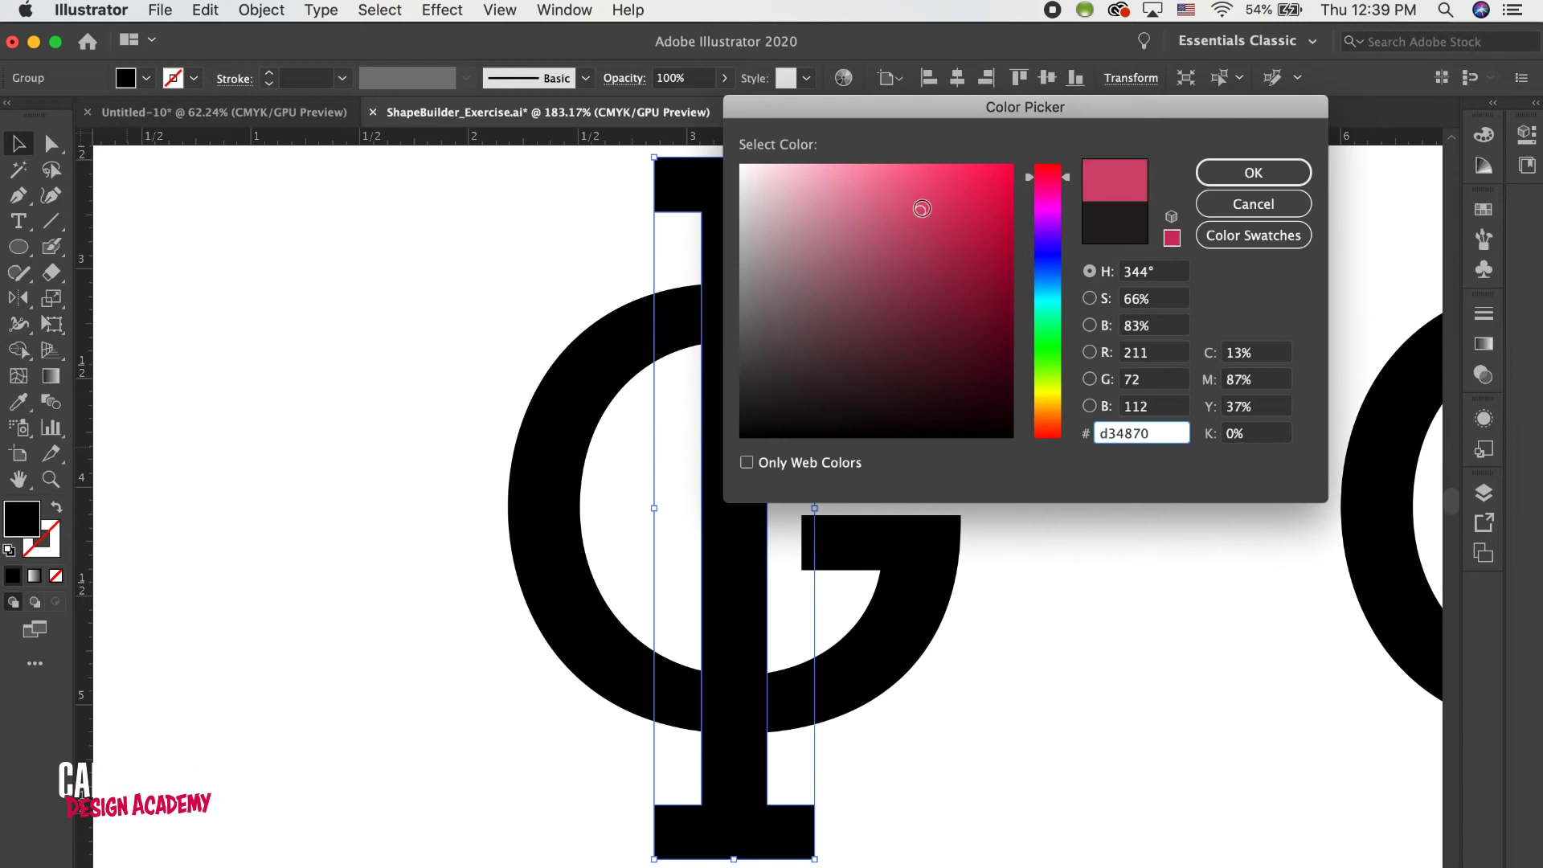
click(1242, 177)
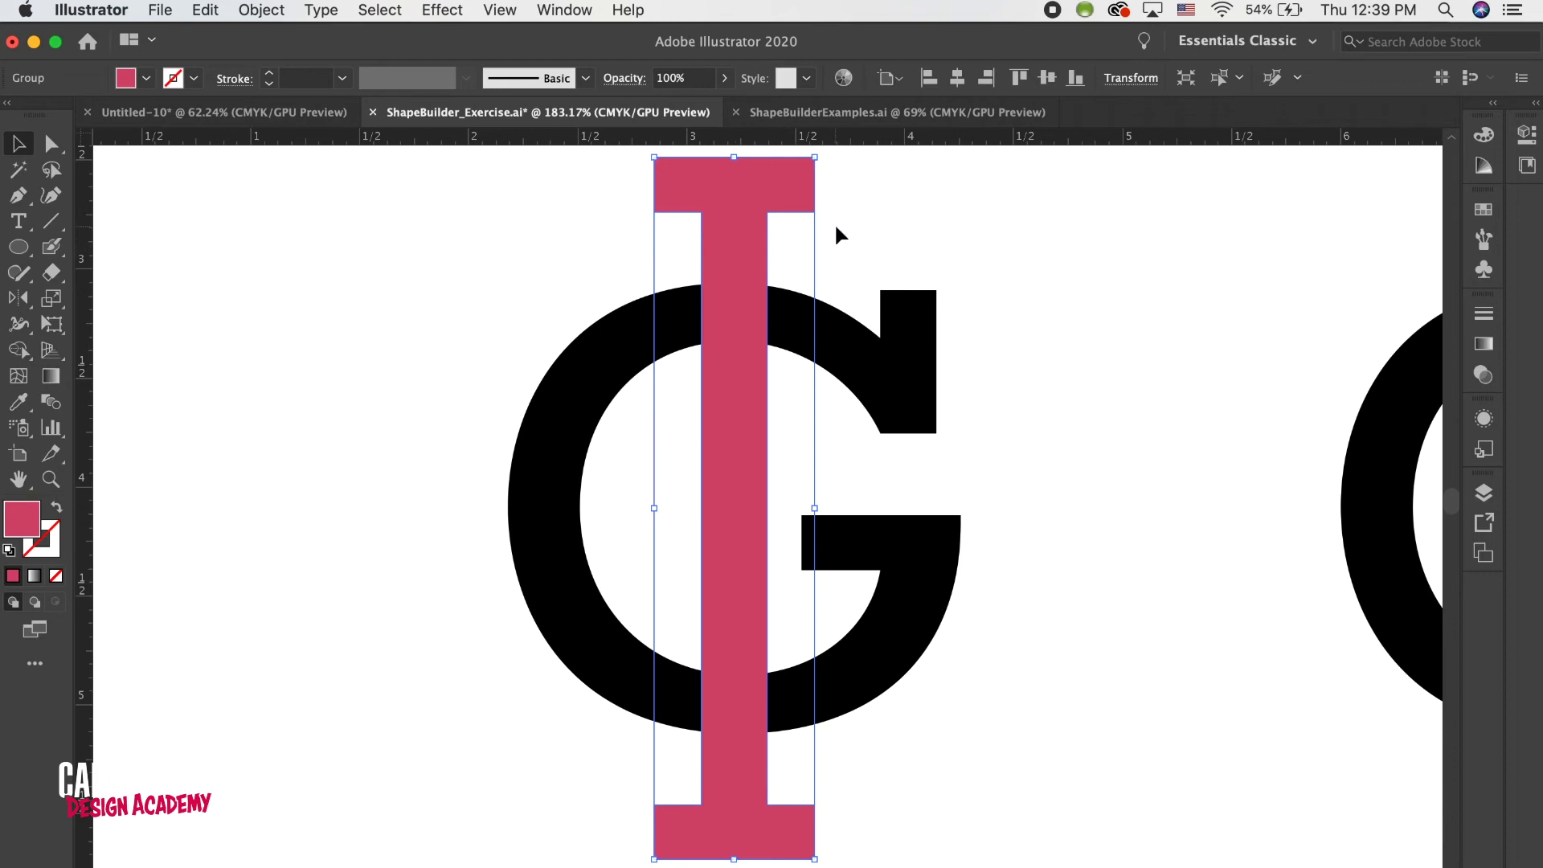
key(Left)
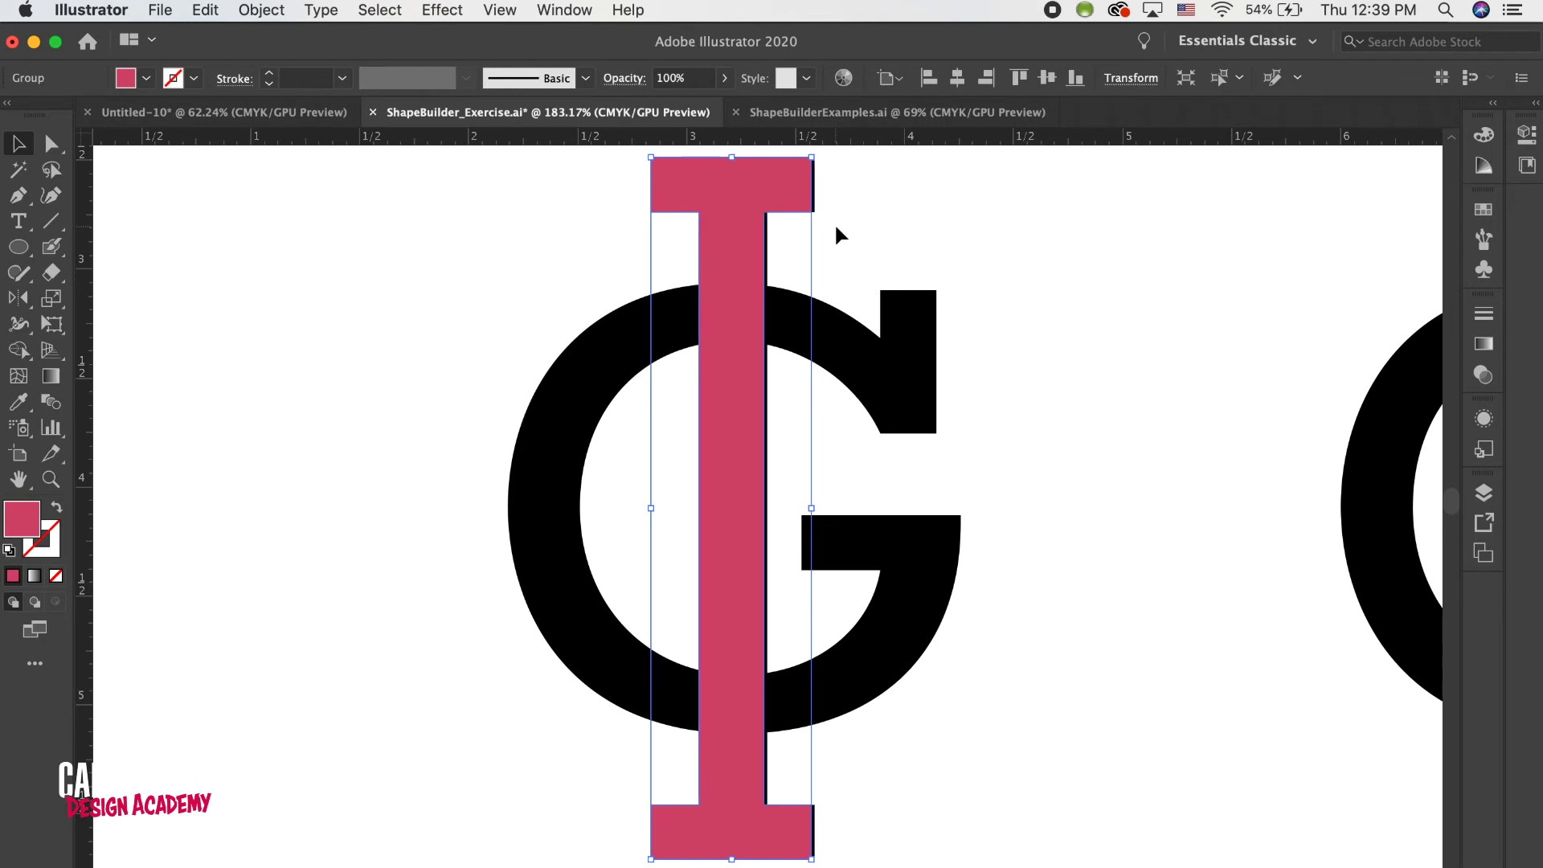
key(Left)
key(Left)
key(Left)
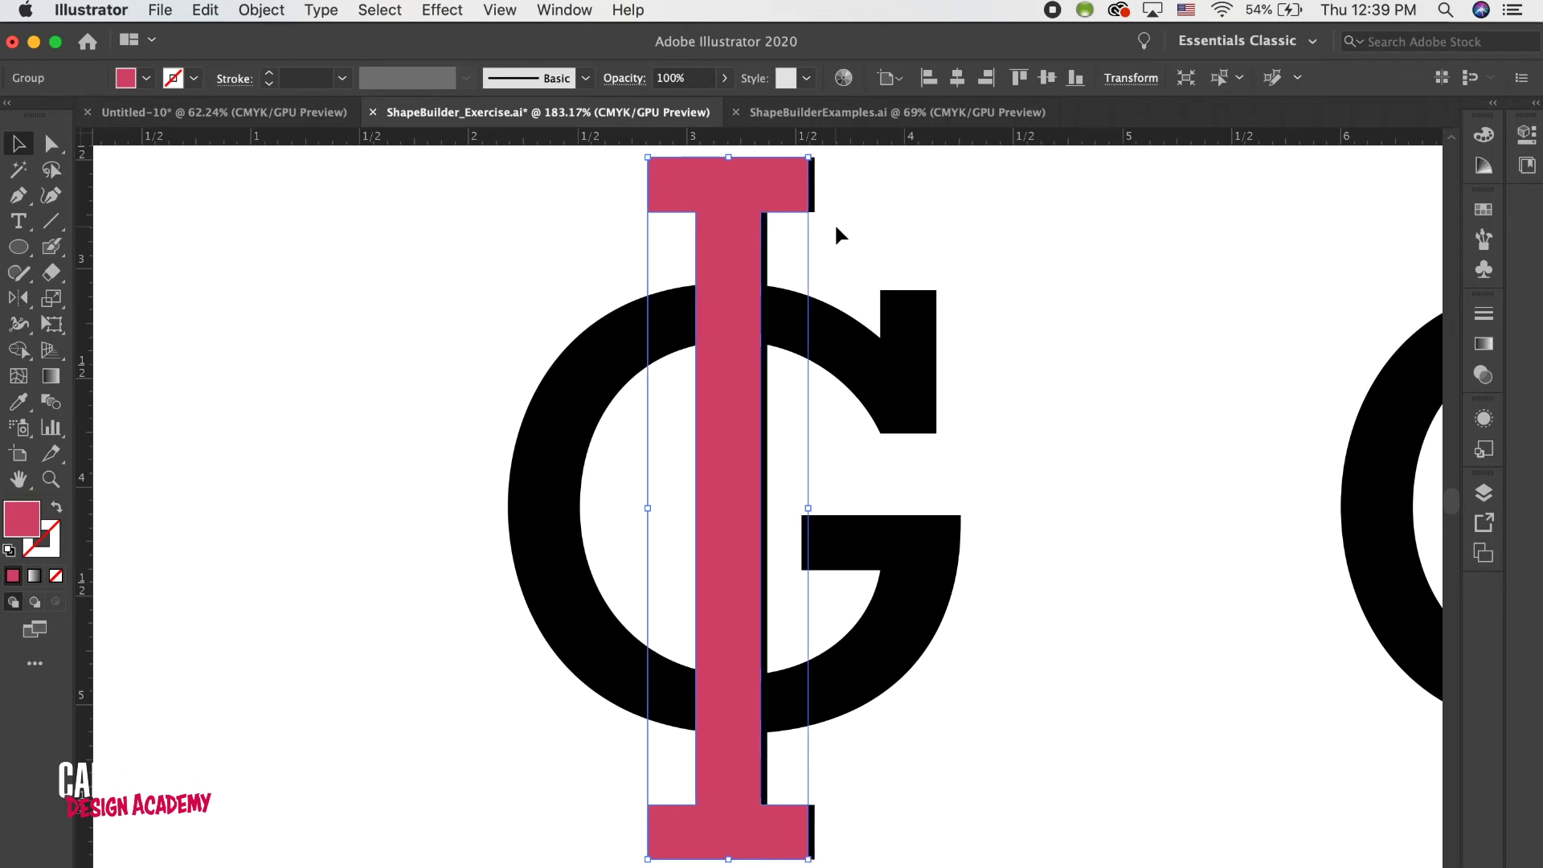
key(Left)
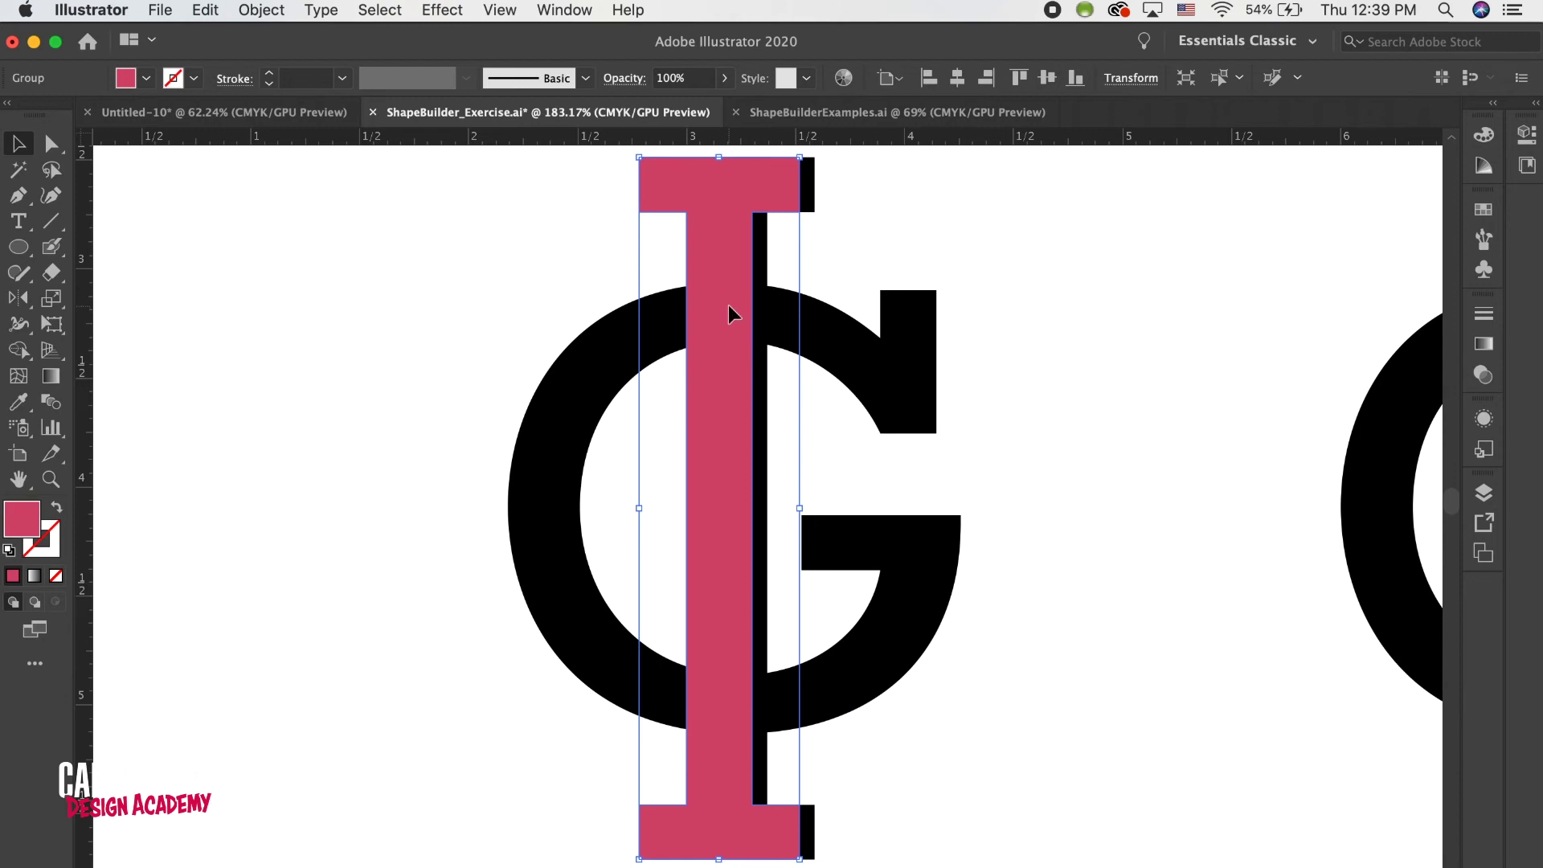
- Shift the pink I slightly right and select both overlapping I copies
drag(730, 305, 739, 306)
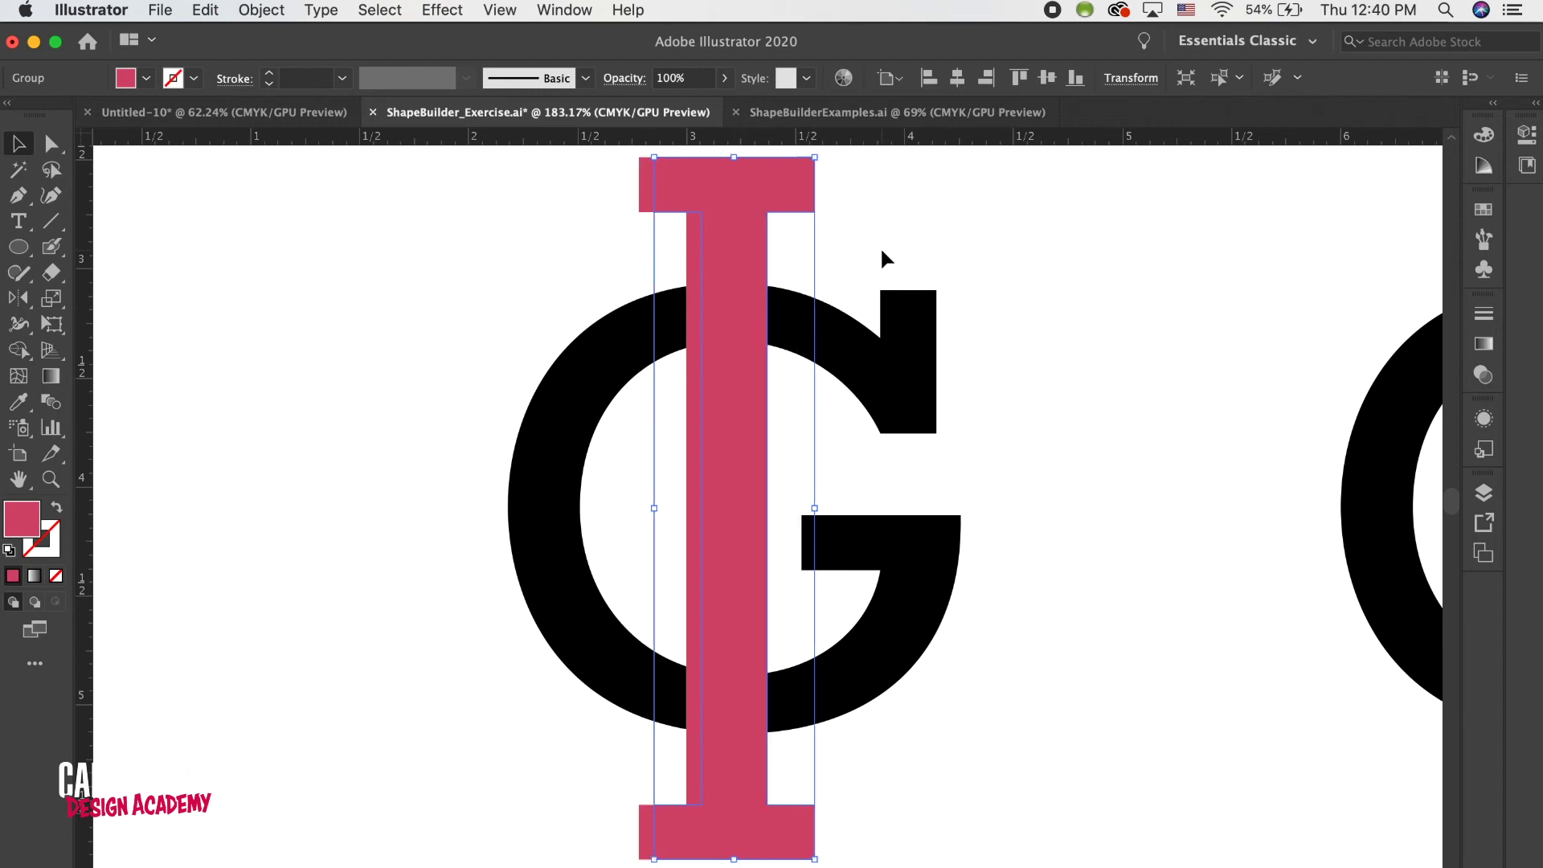
key(Right)
key(Right)
key(Right)
key(Right)
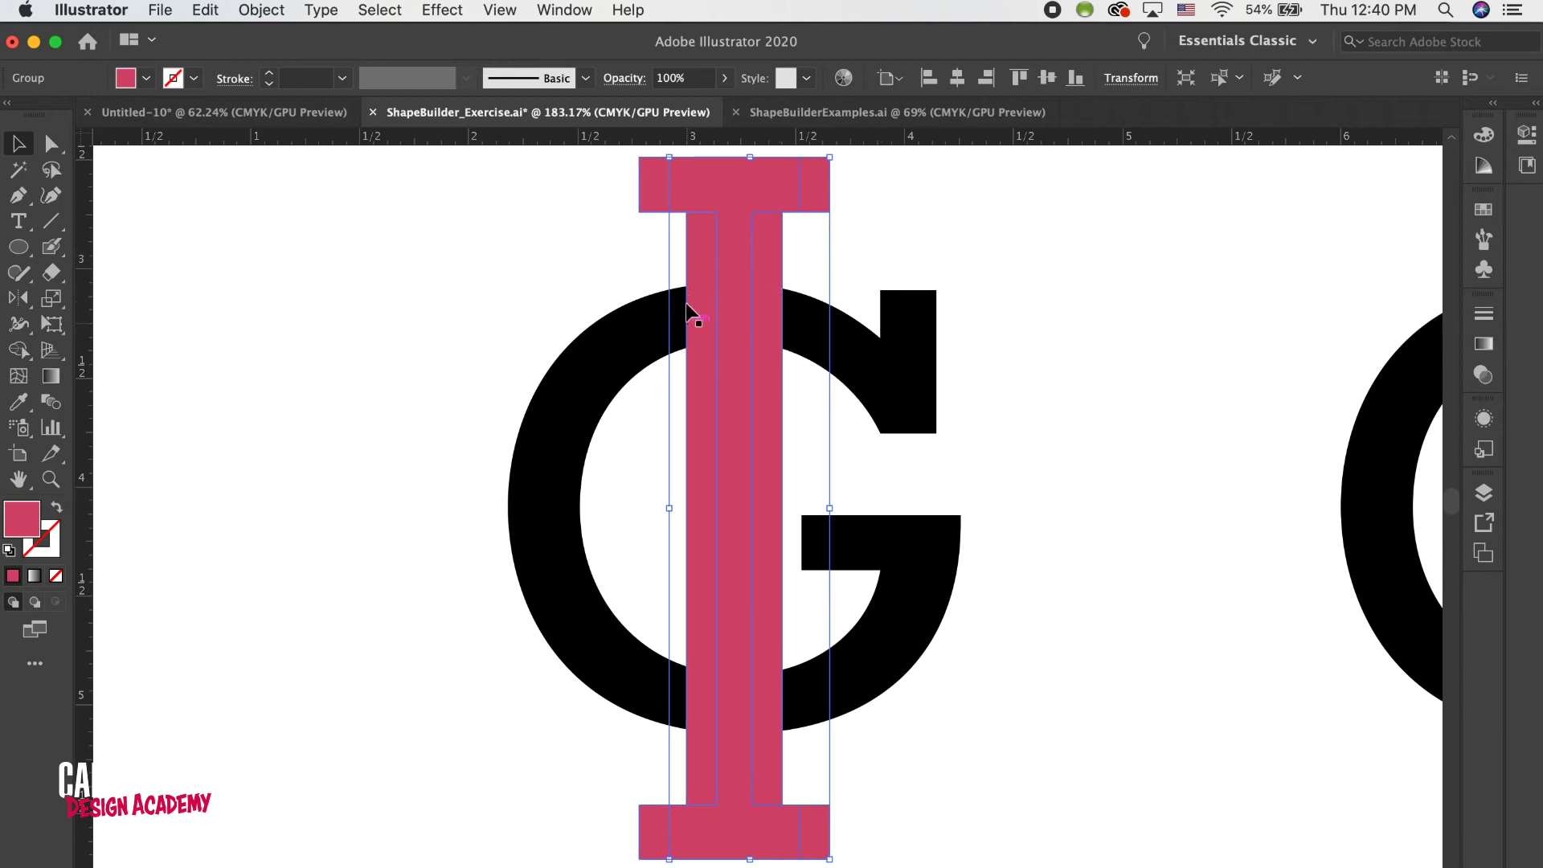
click(705, 259)
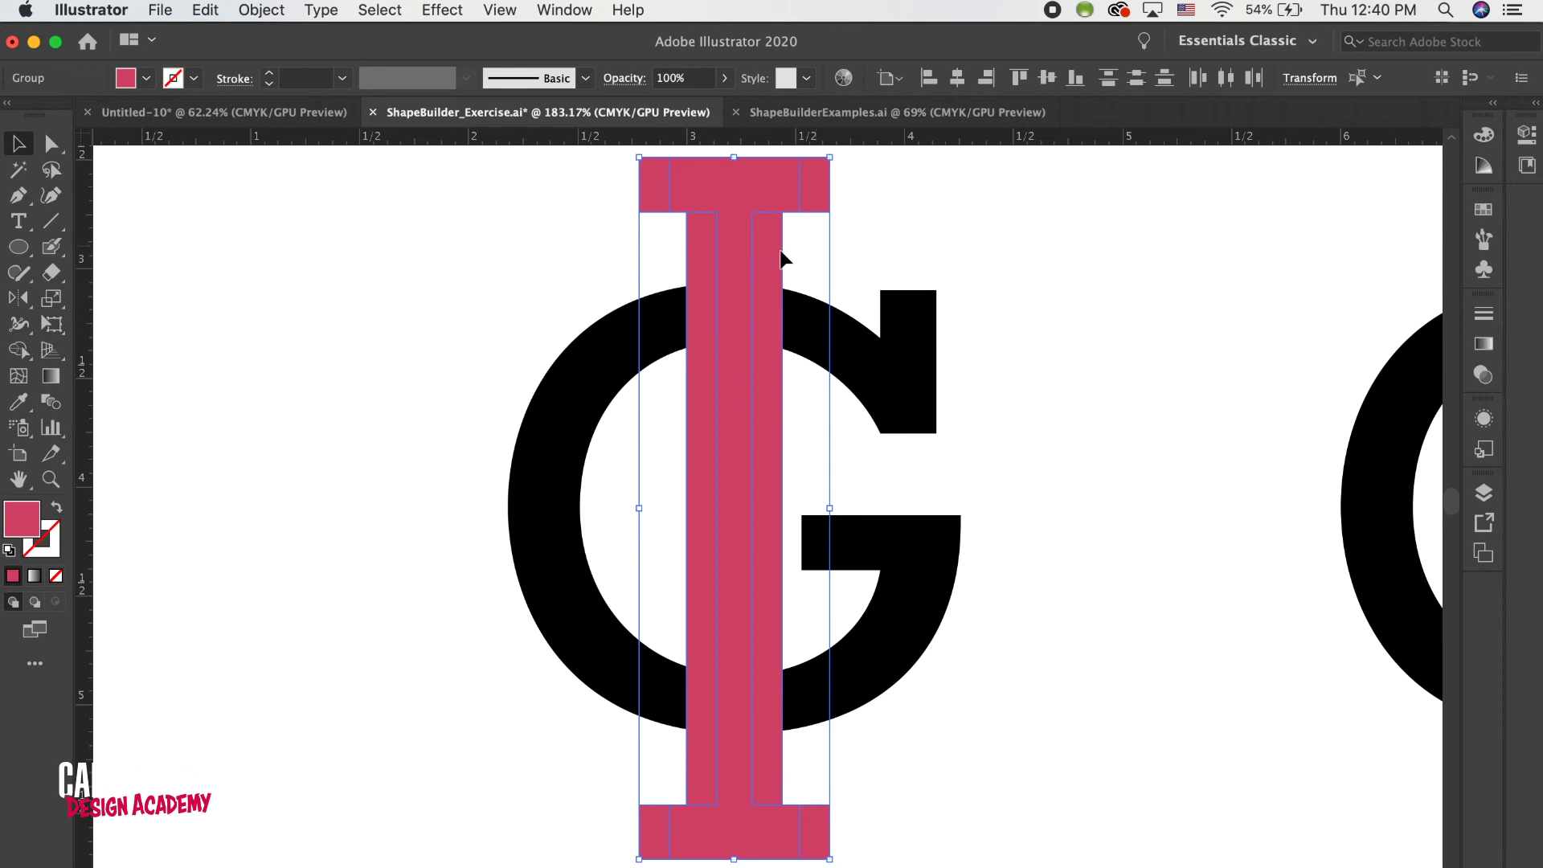
- Merge the I's top-bar regions with Shape Builder, then select all the I pieces
click(19, 351)
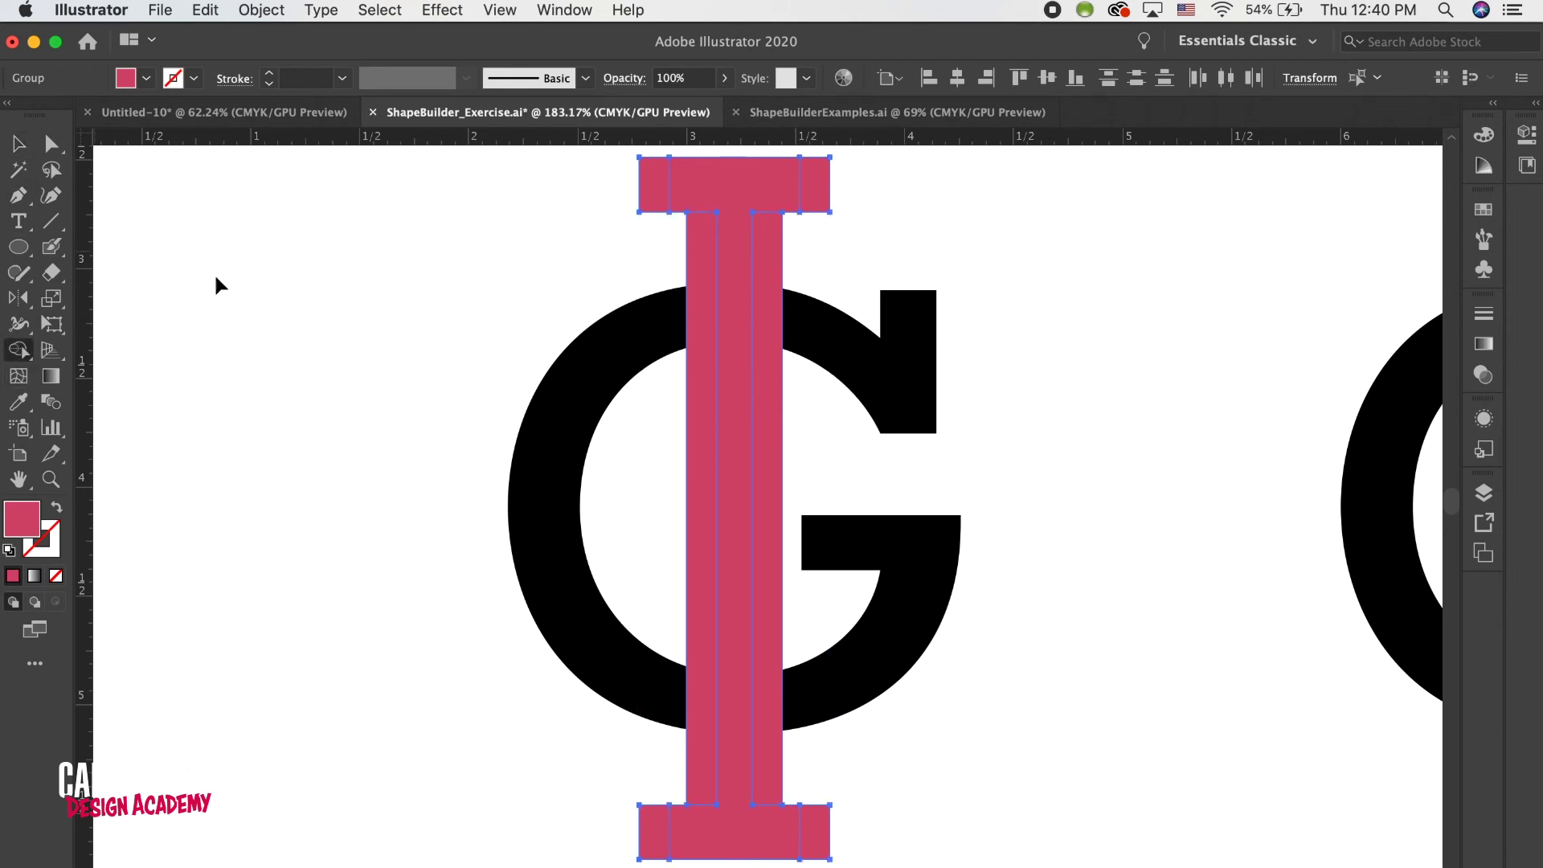
mouse_move(658, 189)
mouse_down()
mouse_move(831, 184)
mouse_move(775, 190)
mouse_move(762, 237)
mouse_move(712, 268)
mouse_up()
key(v)
click(636, 212)
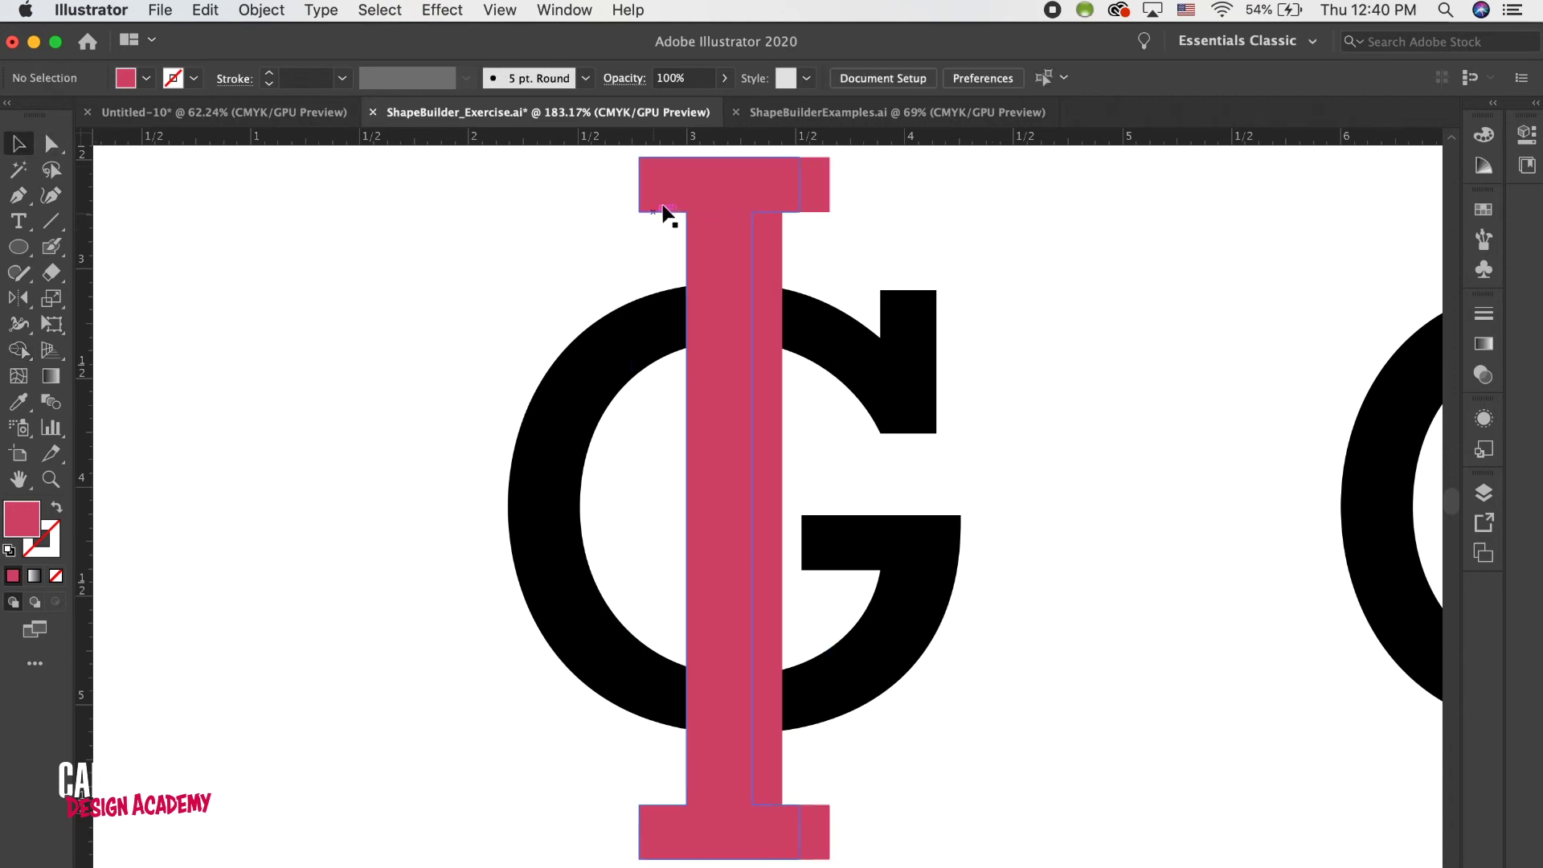
click(668, 205)
shift+click(660, 205)
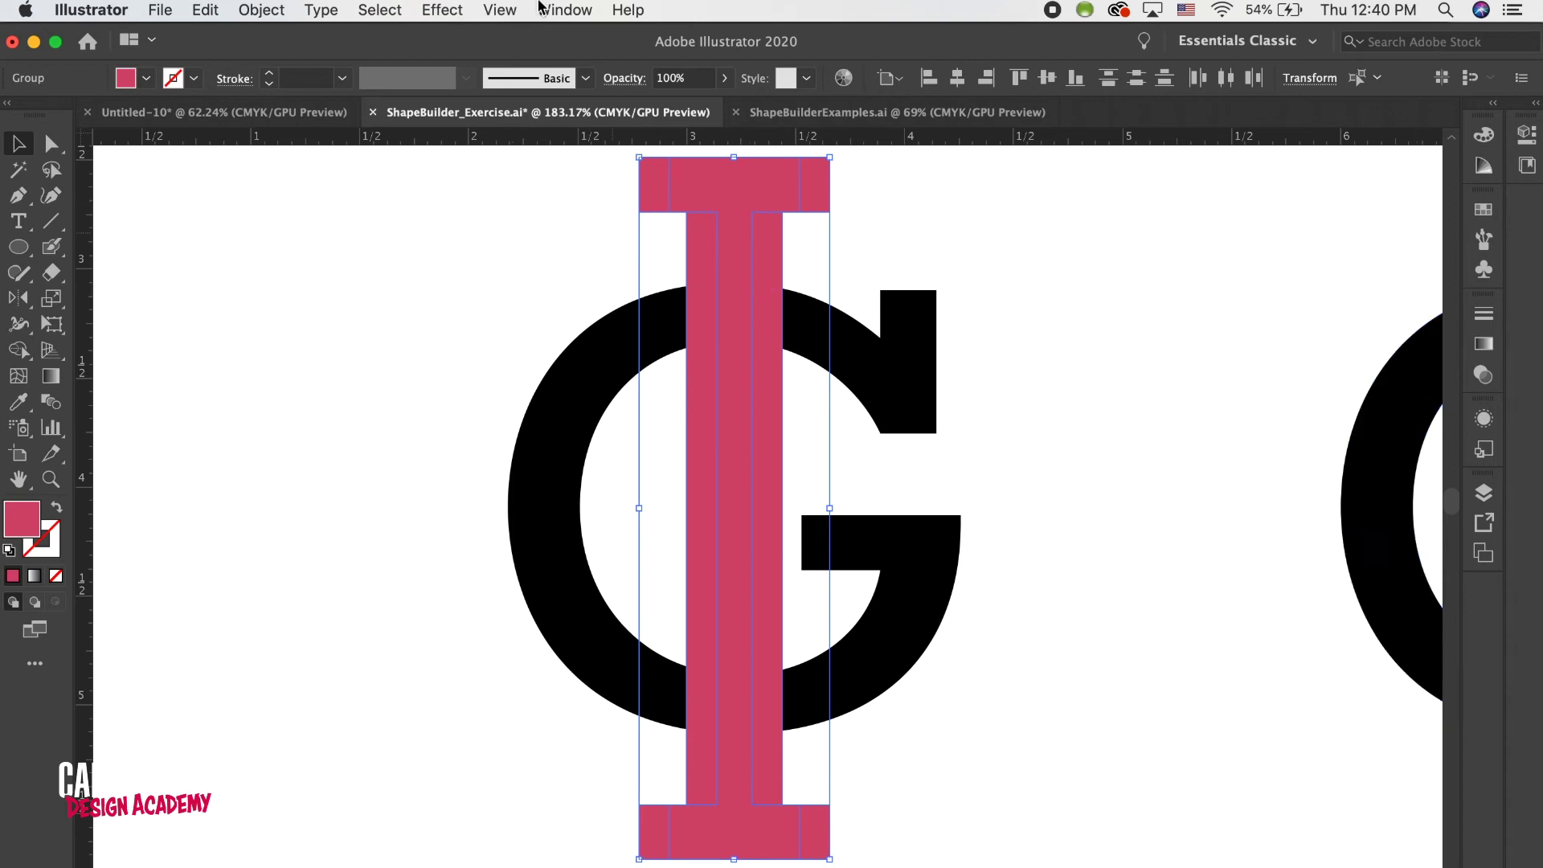
- Open the Pathfinder panel from the Window menu and Unite the selected I pieces into one shape
click(565, 10)
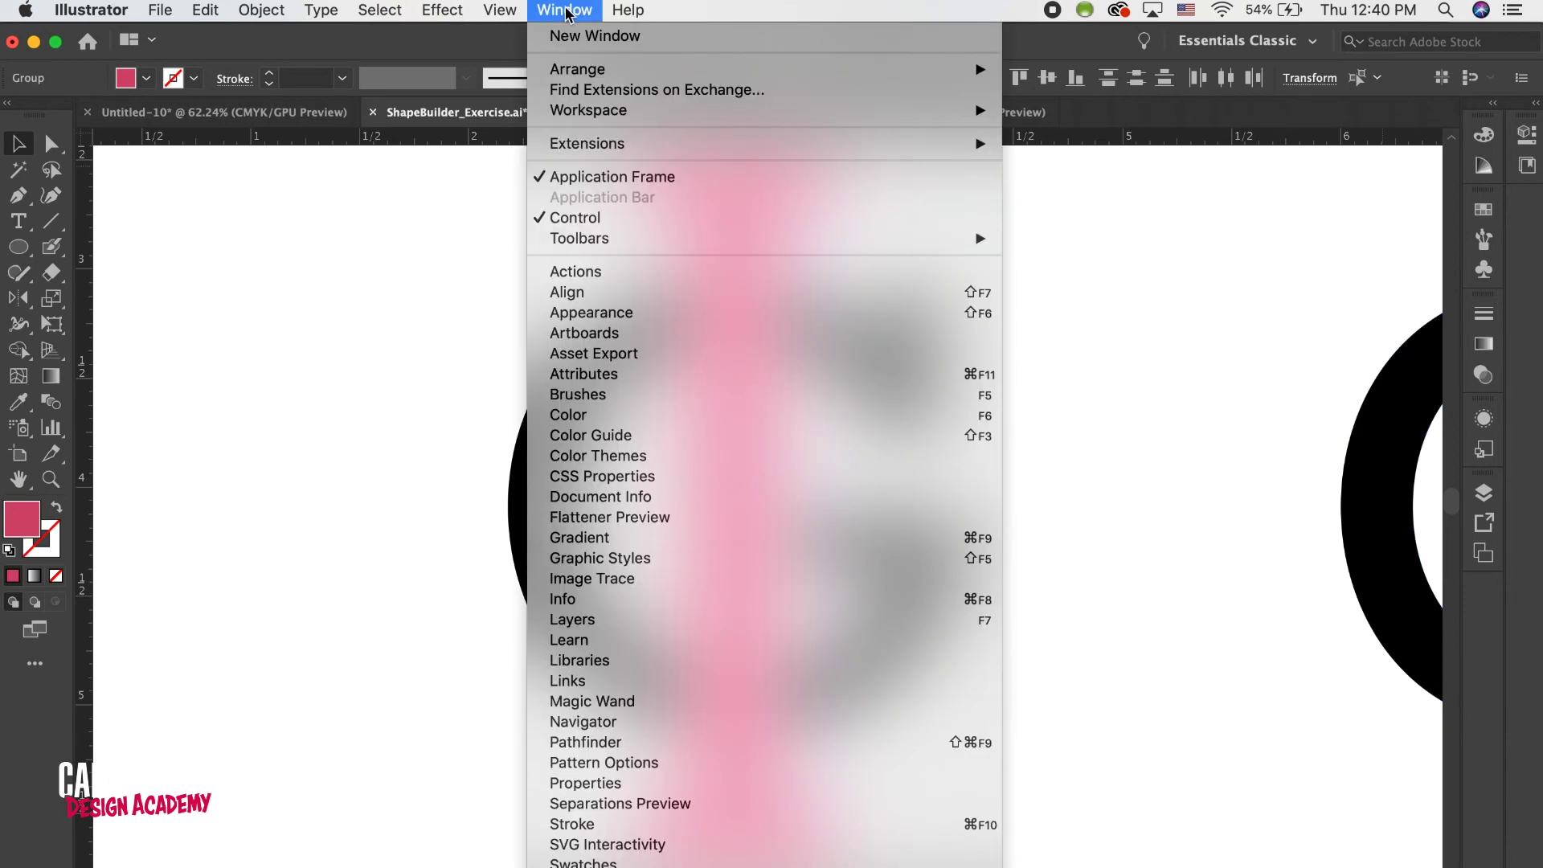
click(613, 743)
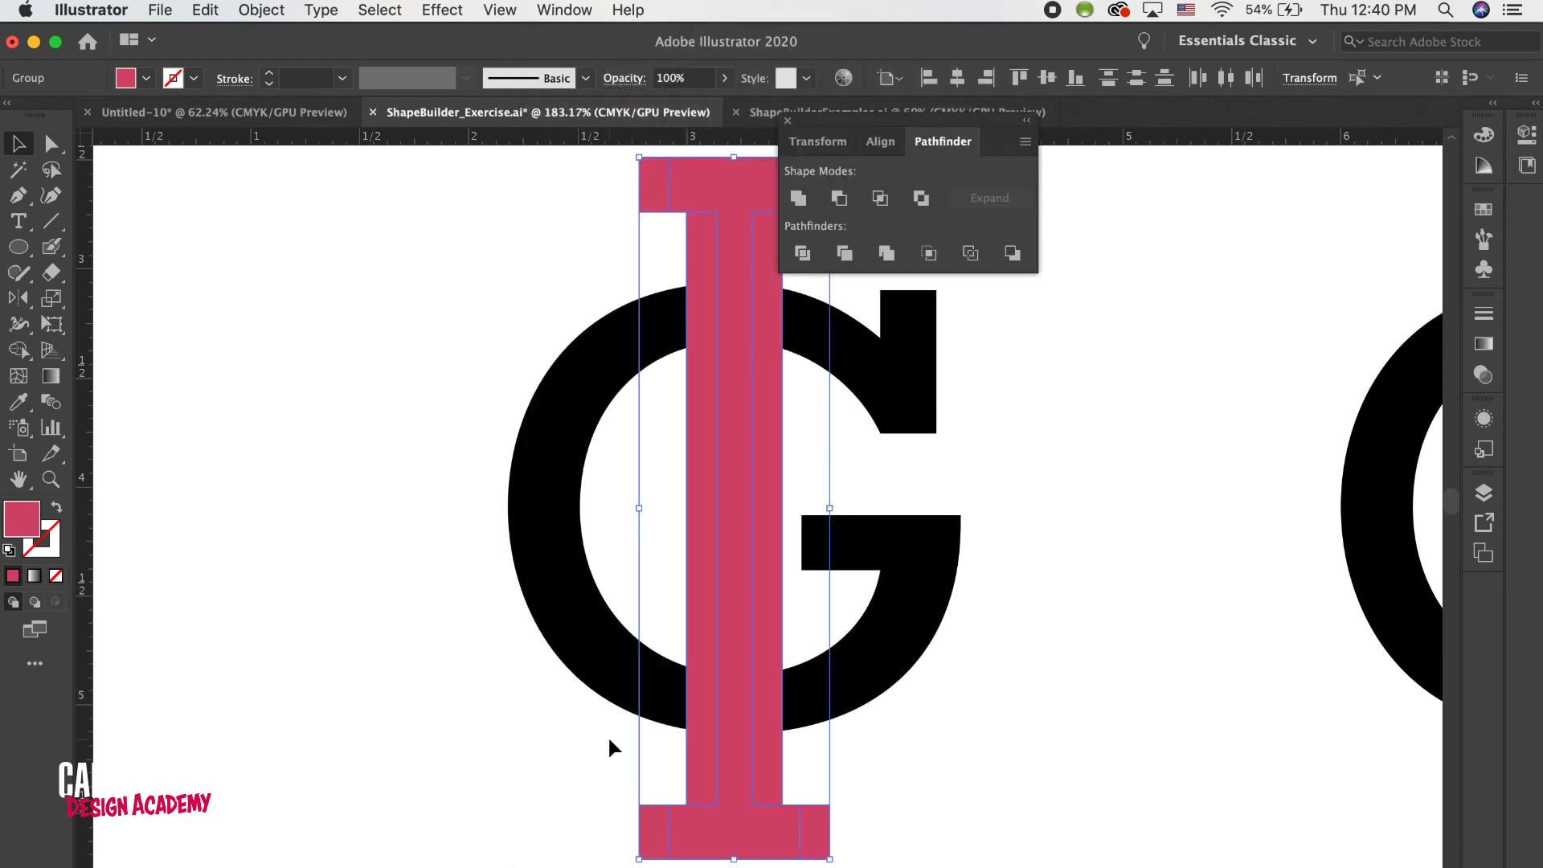
drag(936, 145, 1475, 616)
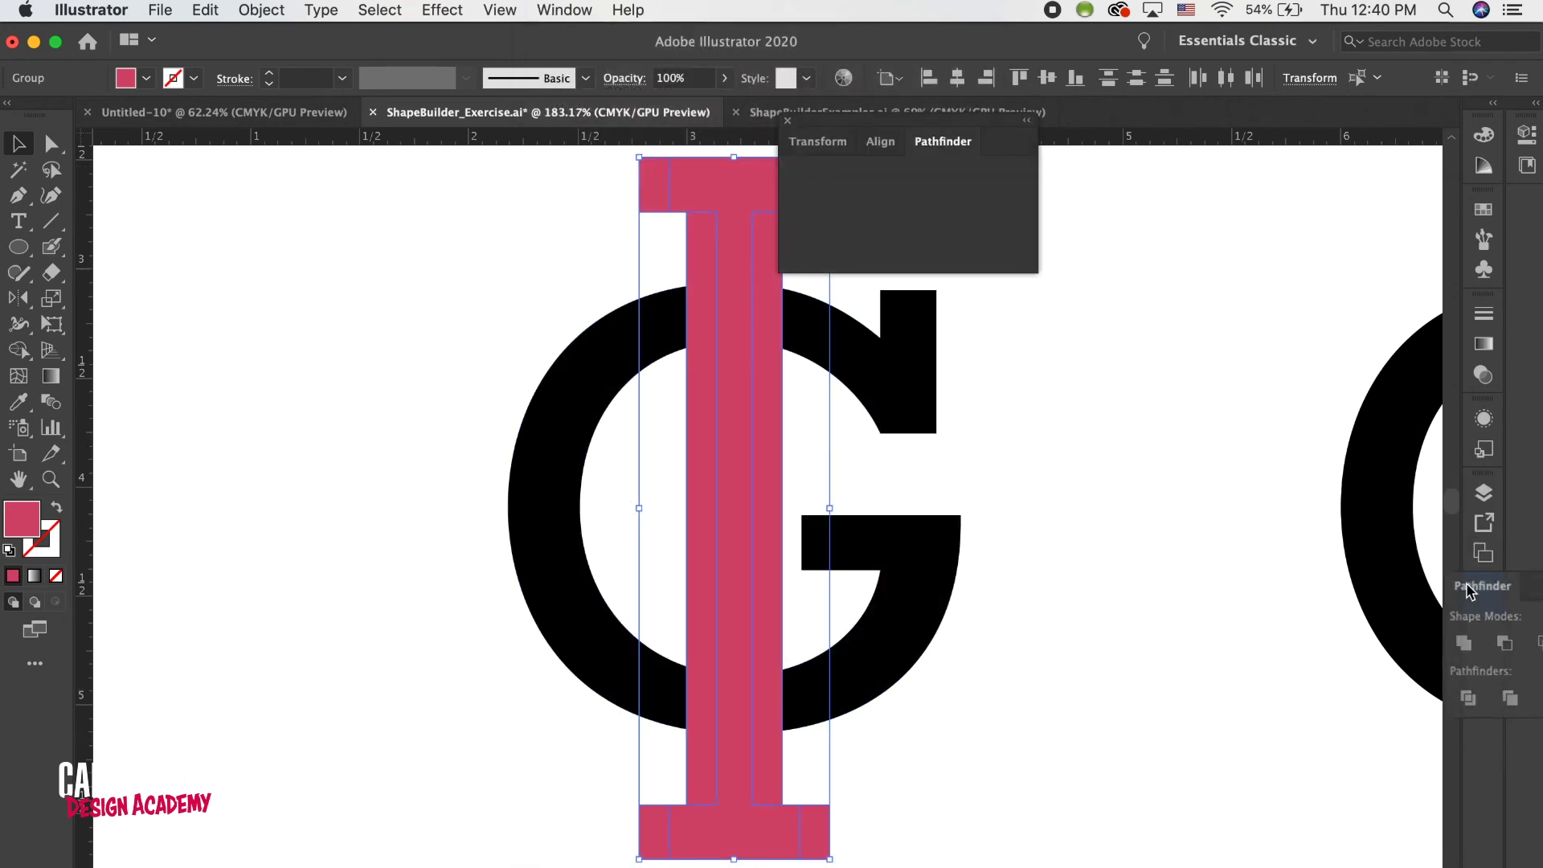
click(788, 121)
click(1483, 598)
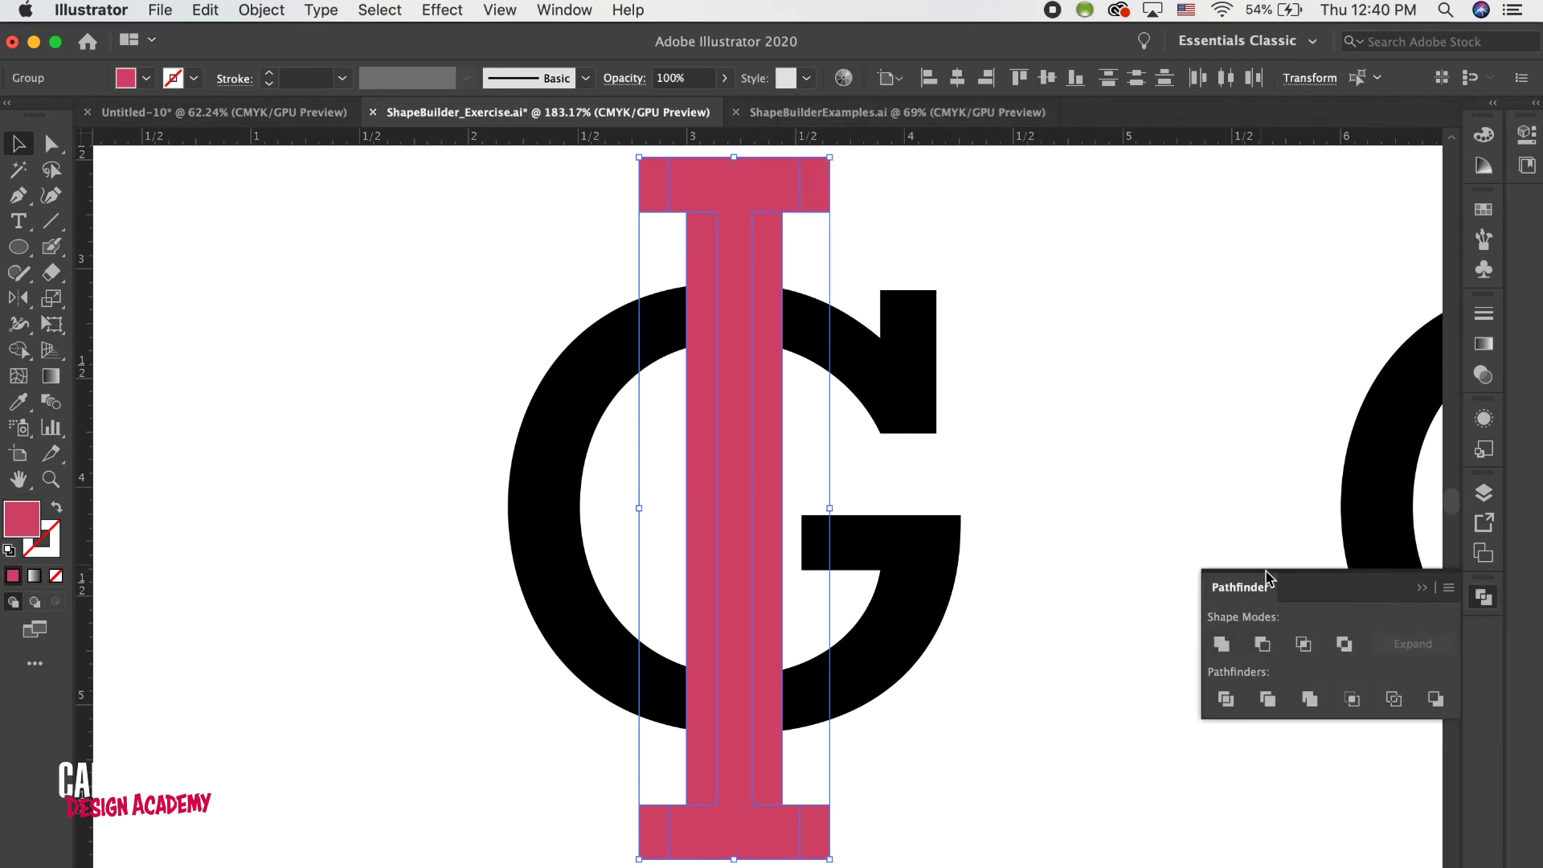
click(1220, 646)
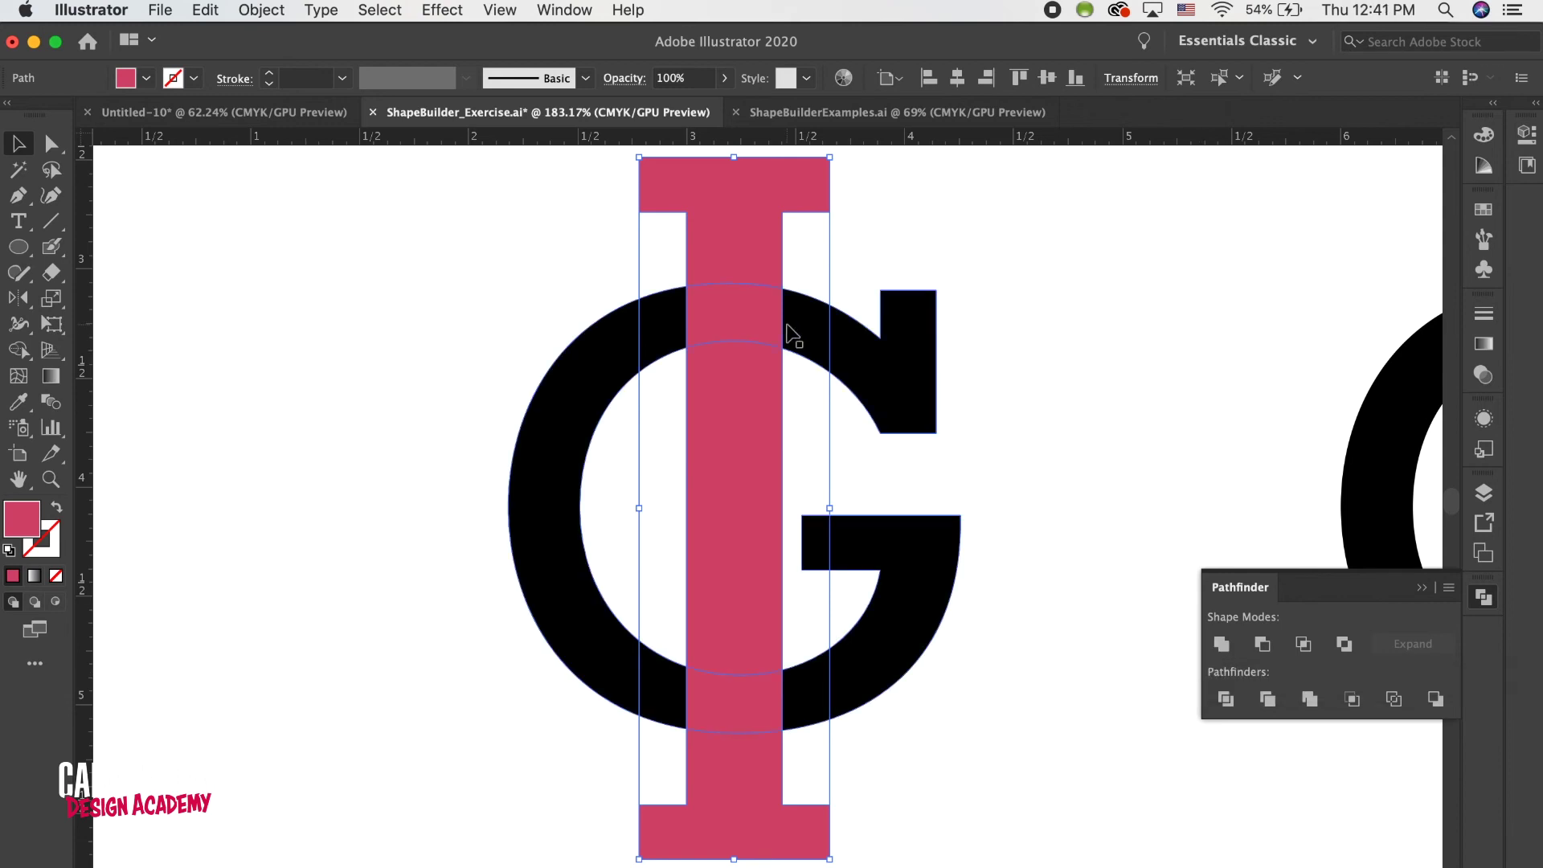
click(874, 230)
- Split the G where the pink I crosses its top using Shape Builder
click(745, 214)
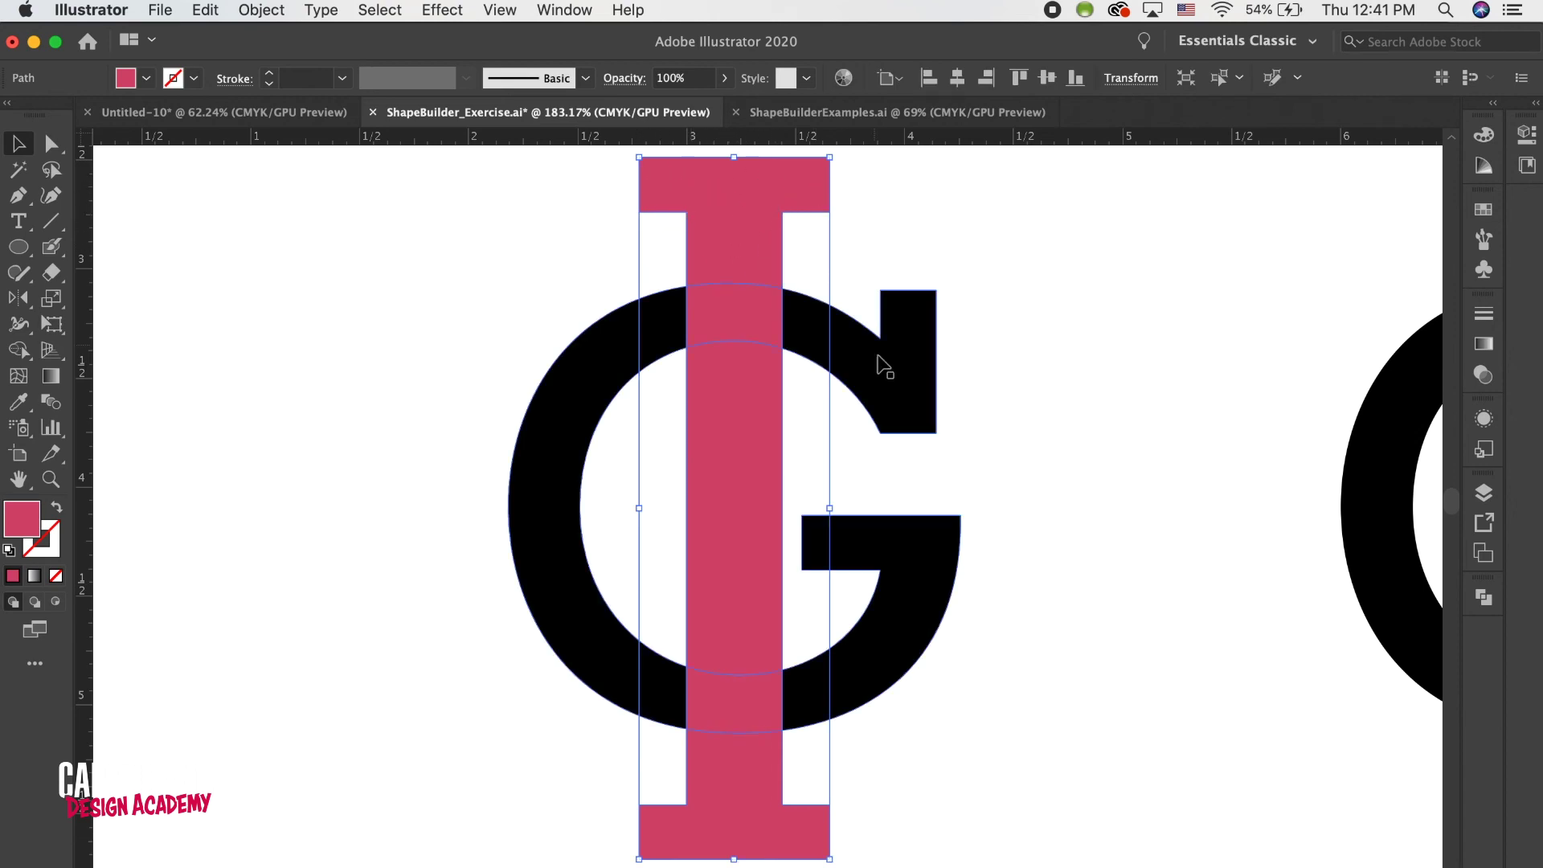
shift+click(884, 379)
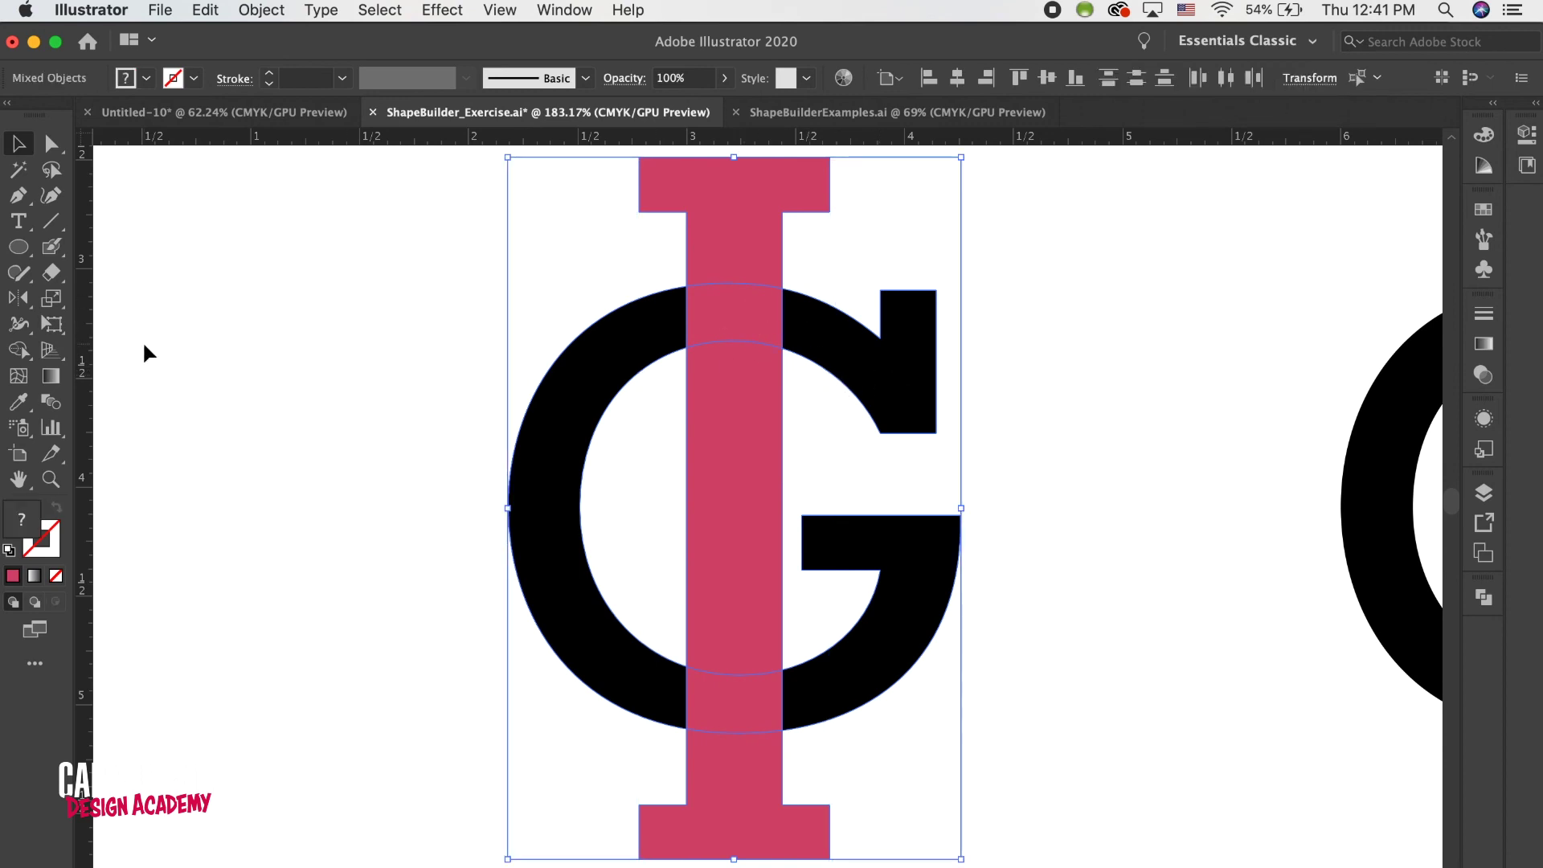
click(19, 349)
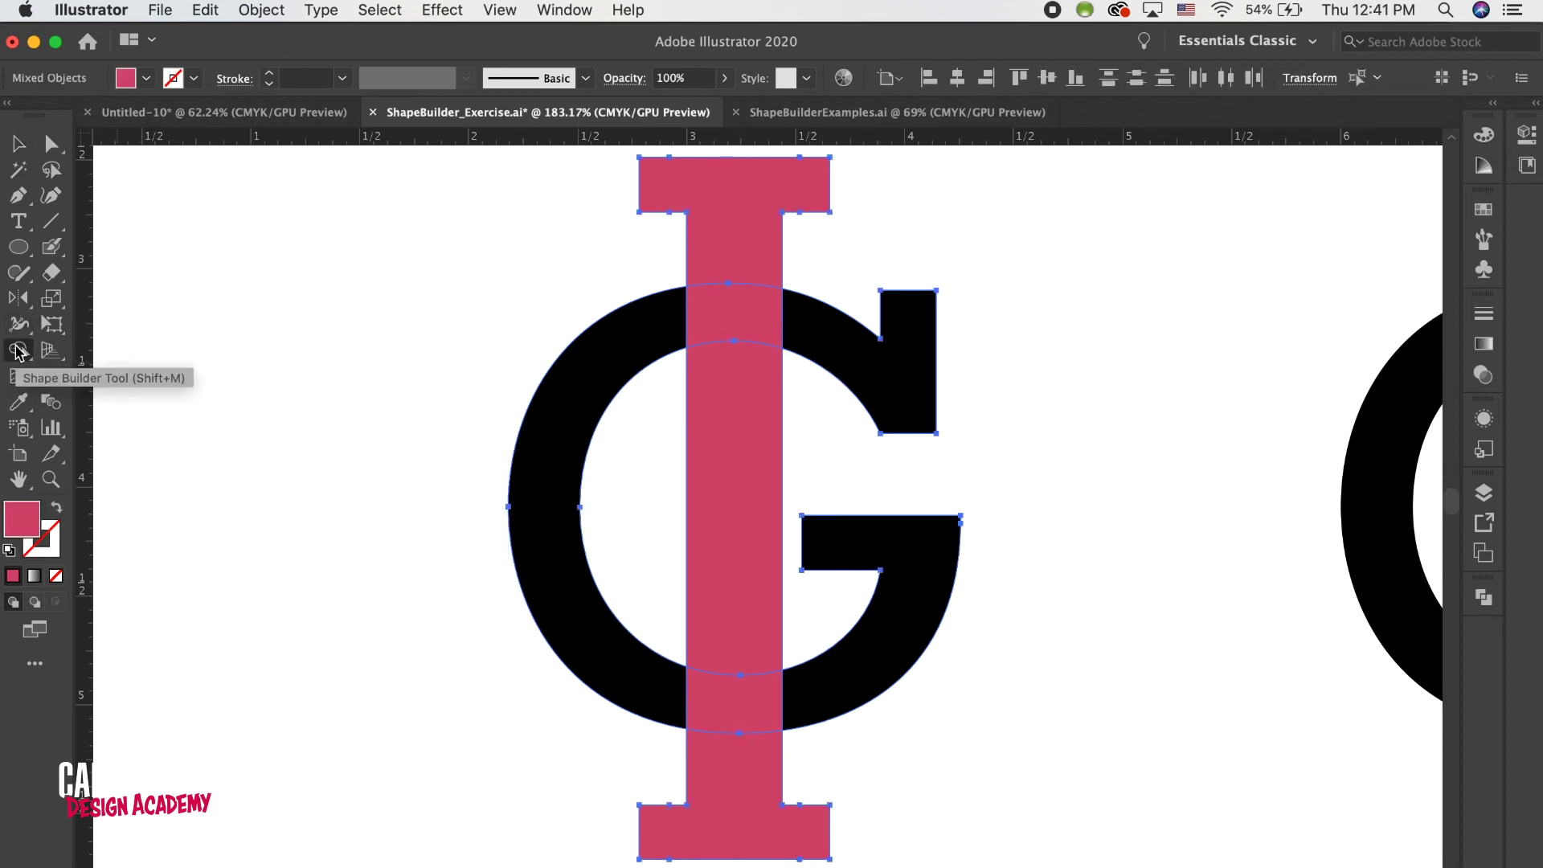
click(724, 319)
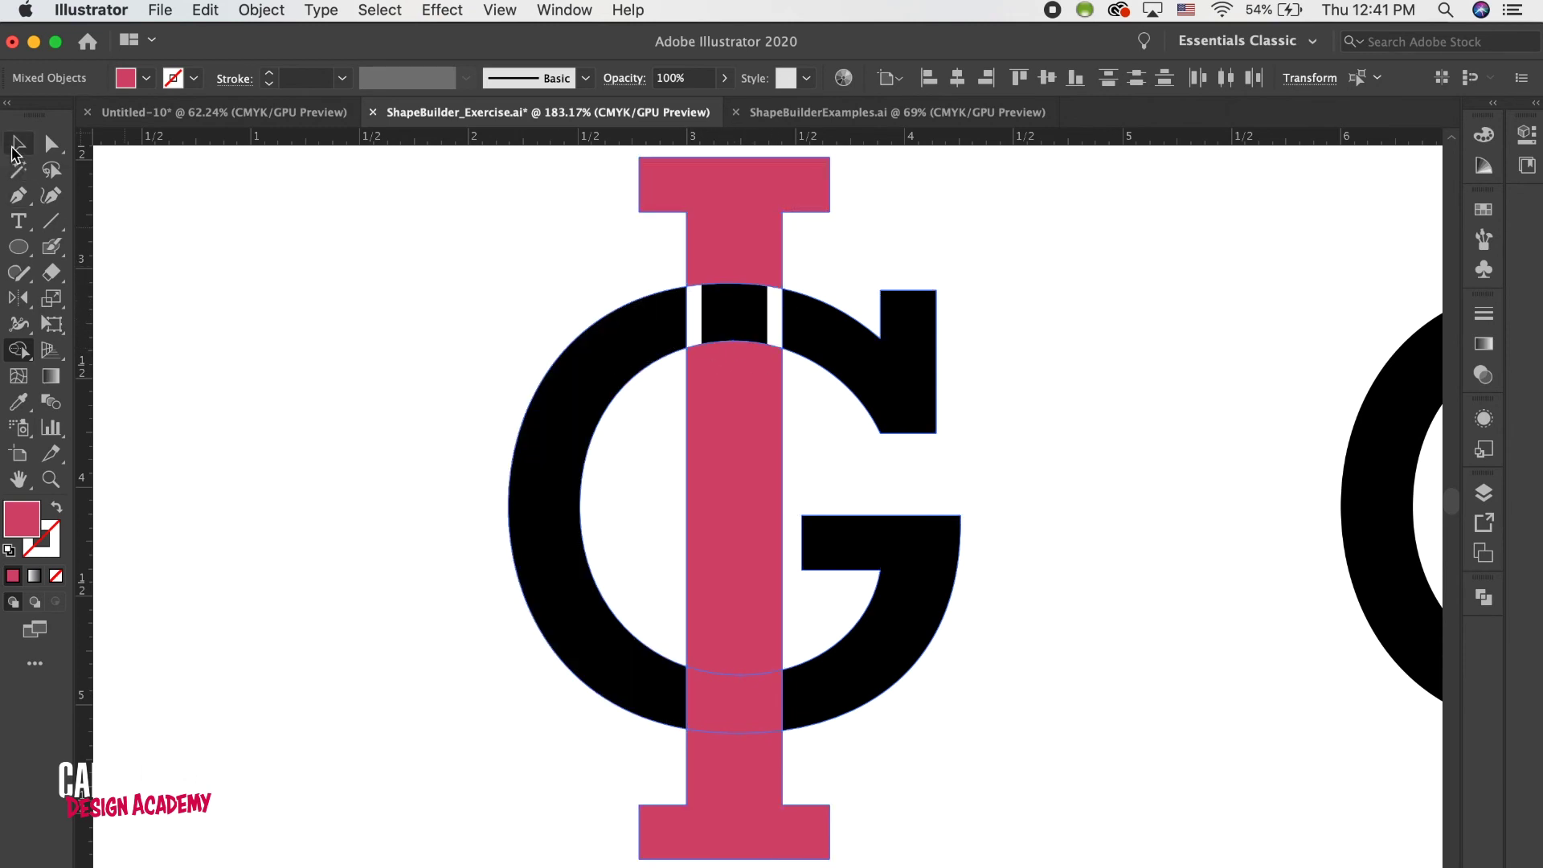
- Remove the thick pink I so the black I shows again
click(14, 146)
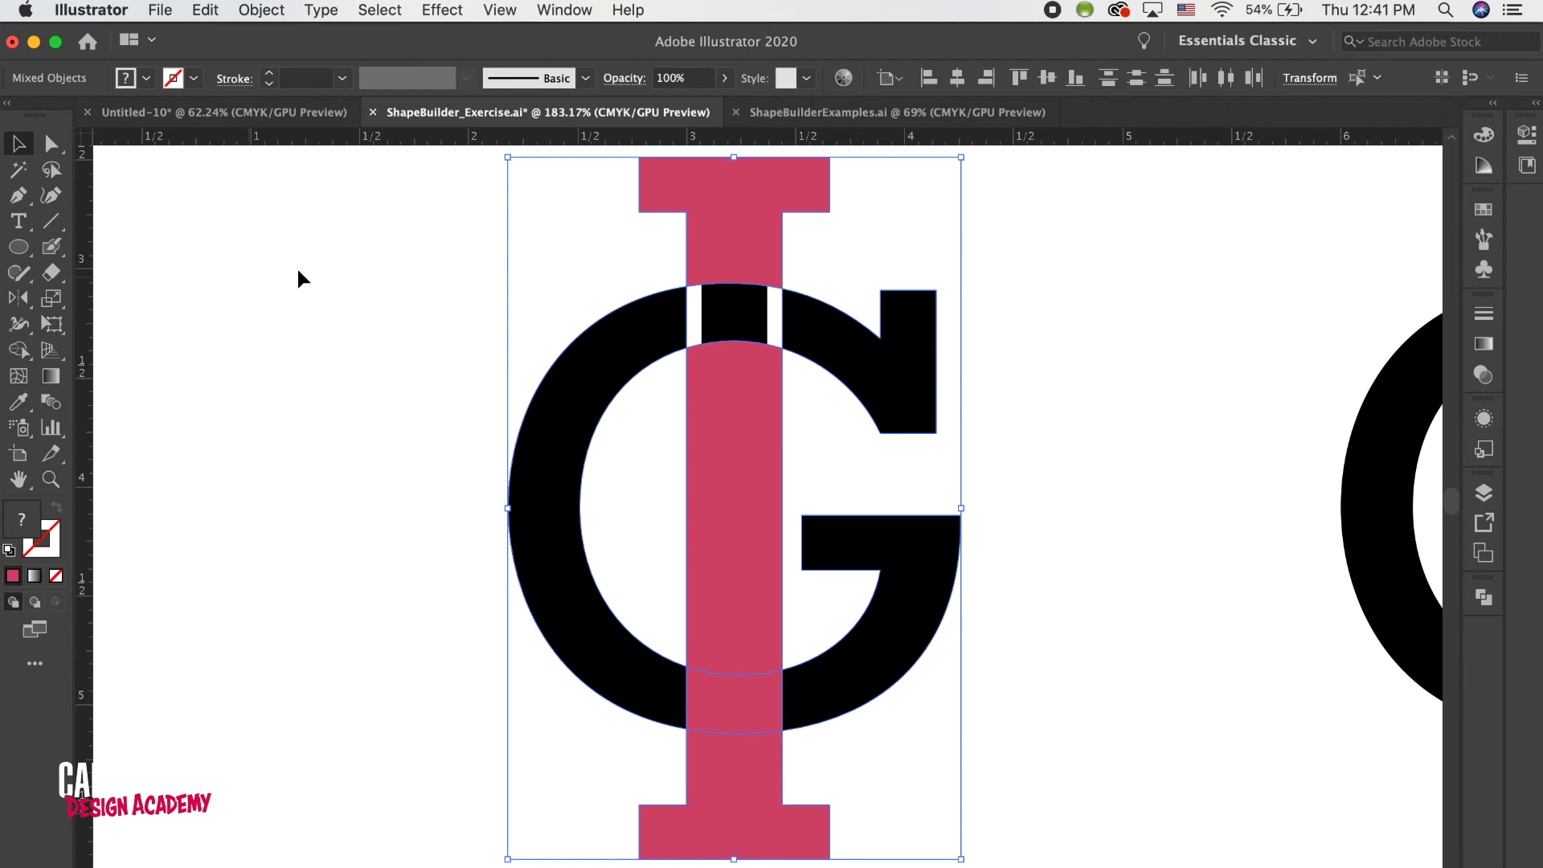
click(382, 324)
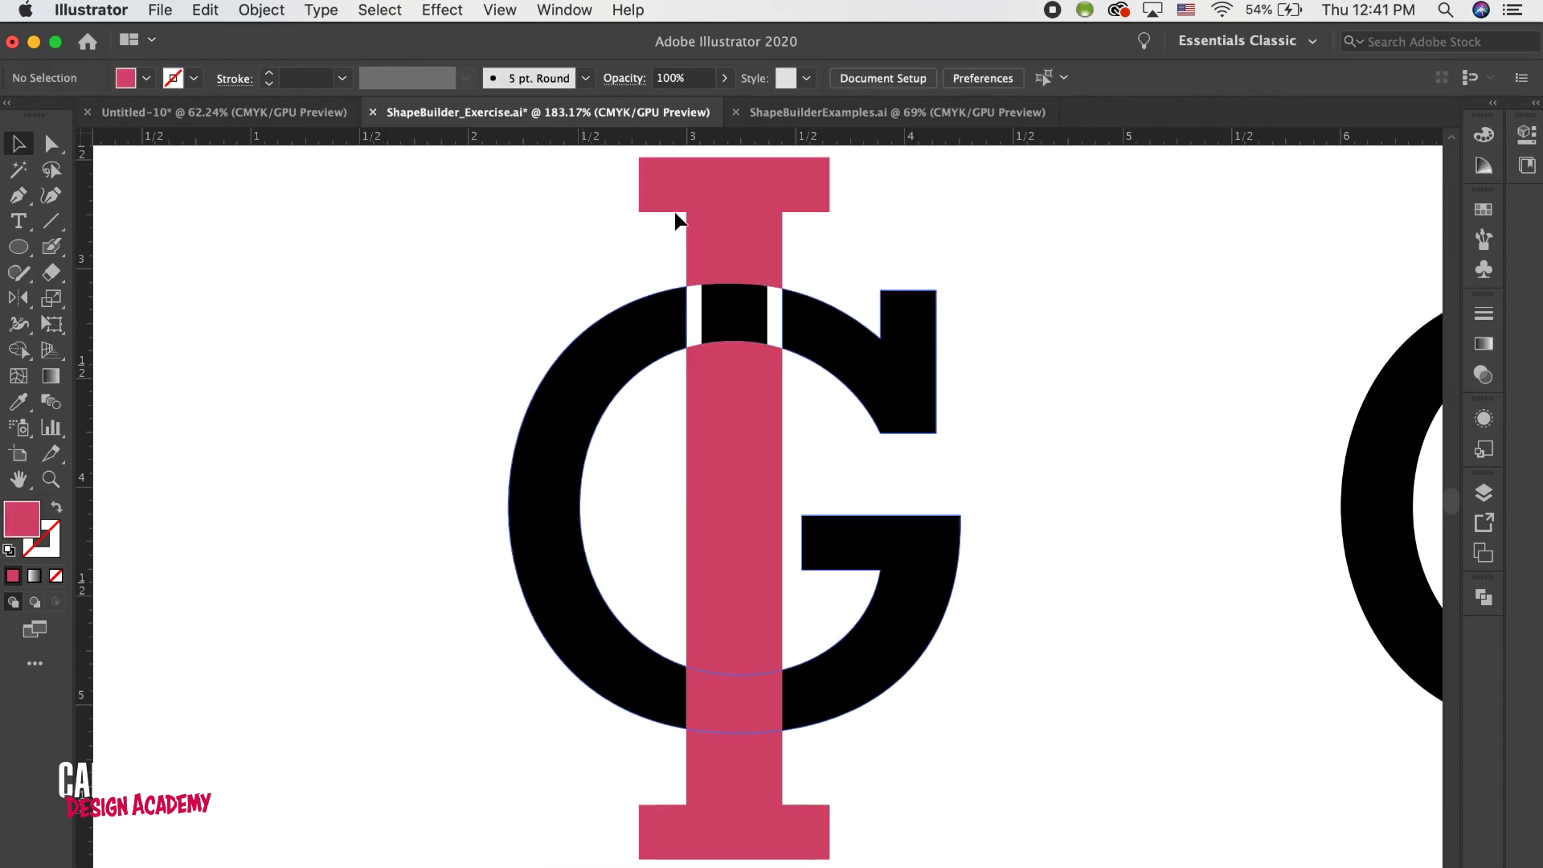
click(757, 210)
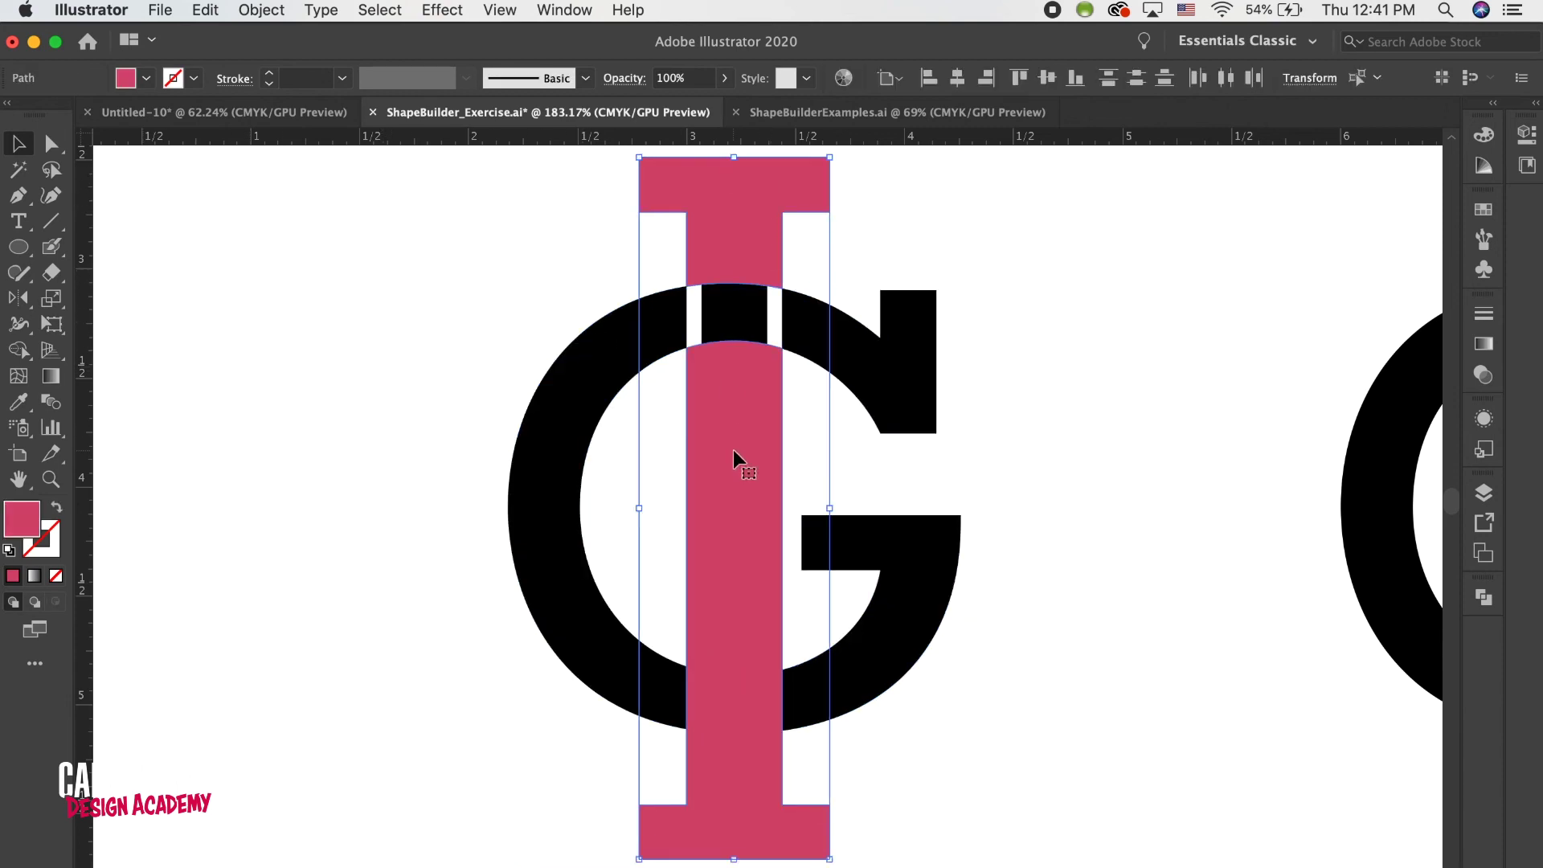
key(ctrl+z)
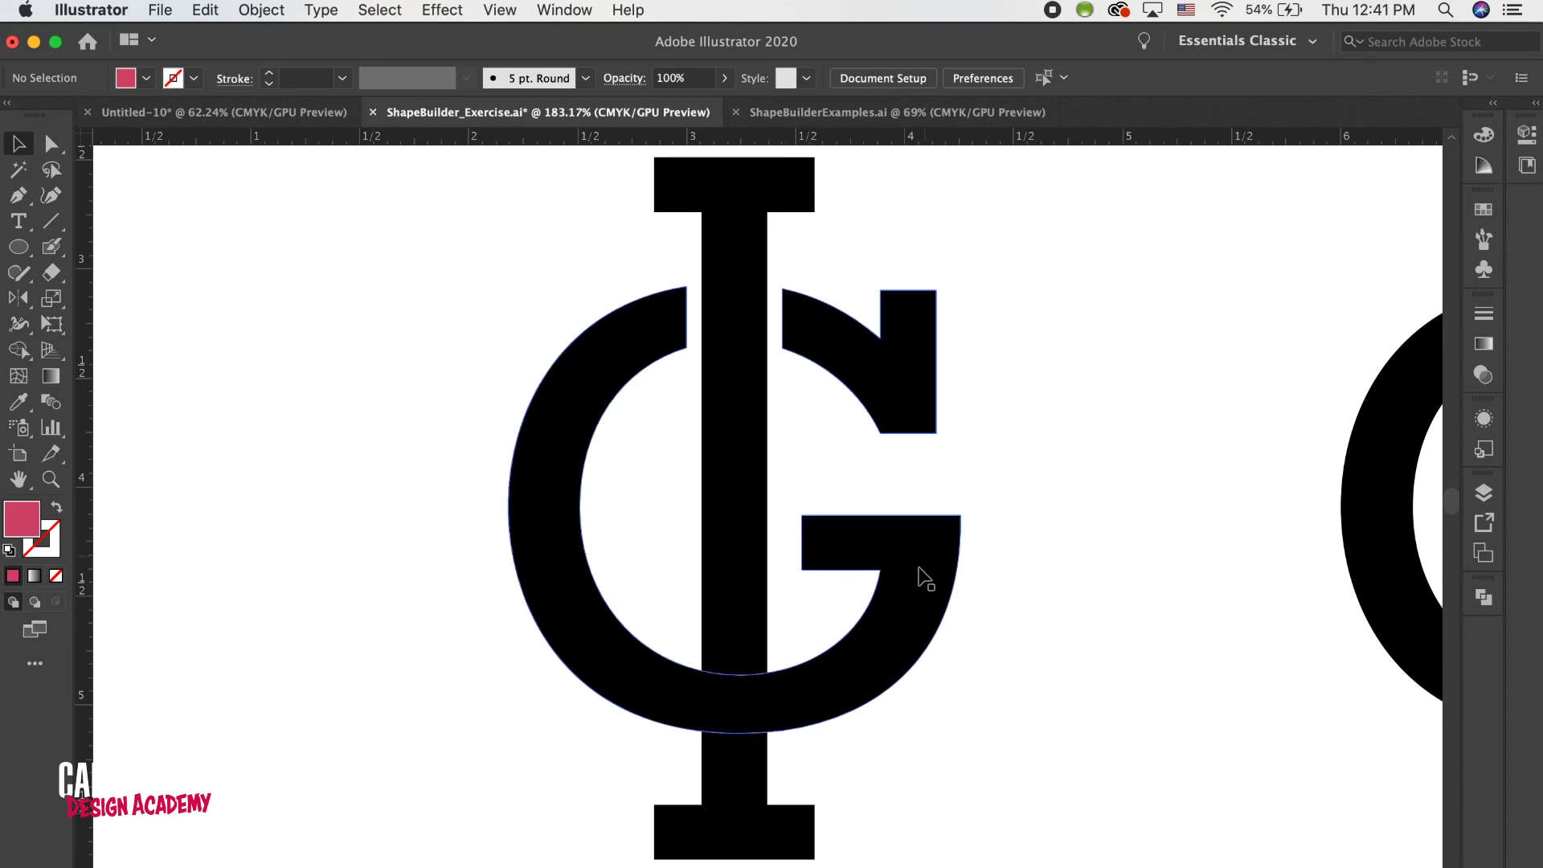
- Pan around to compare the monogram with the reference, then select the IG artwork
scroll(748, 613, down, 3)
scroll(747, 613, up, 2)
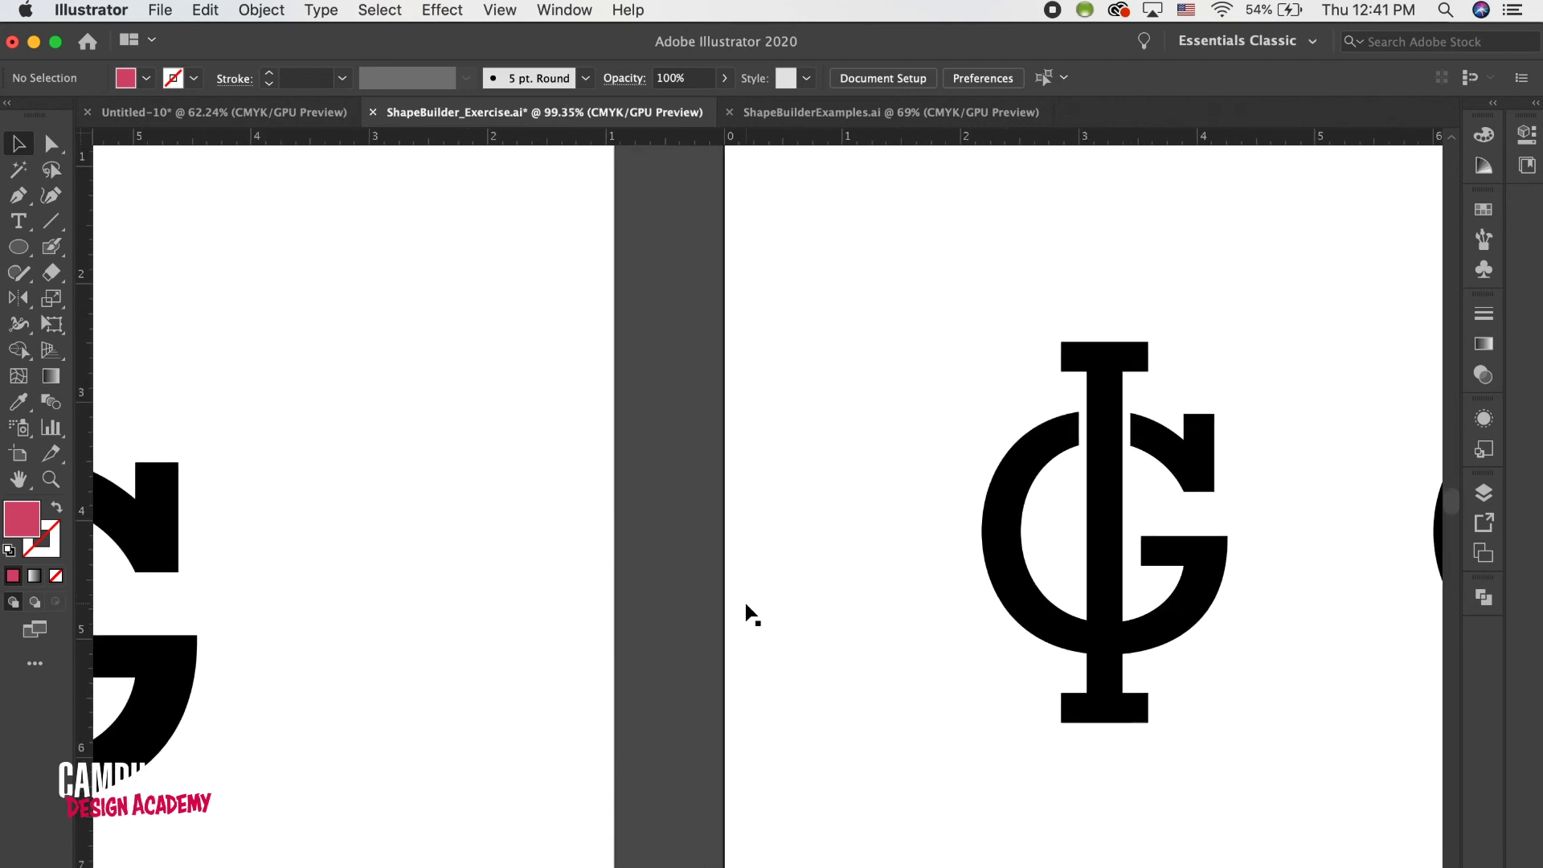
scroll(745, 603, left, 5)
scroll(745, 602, down, 3)
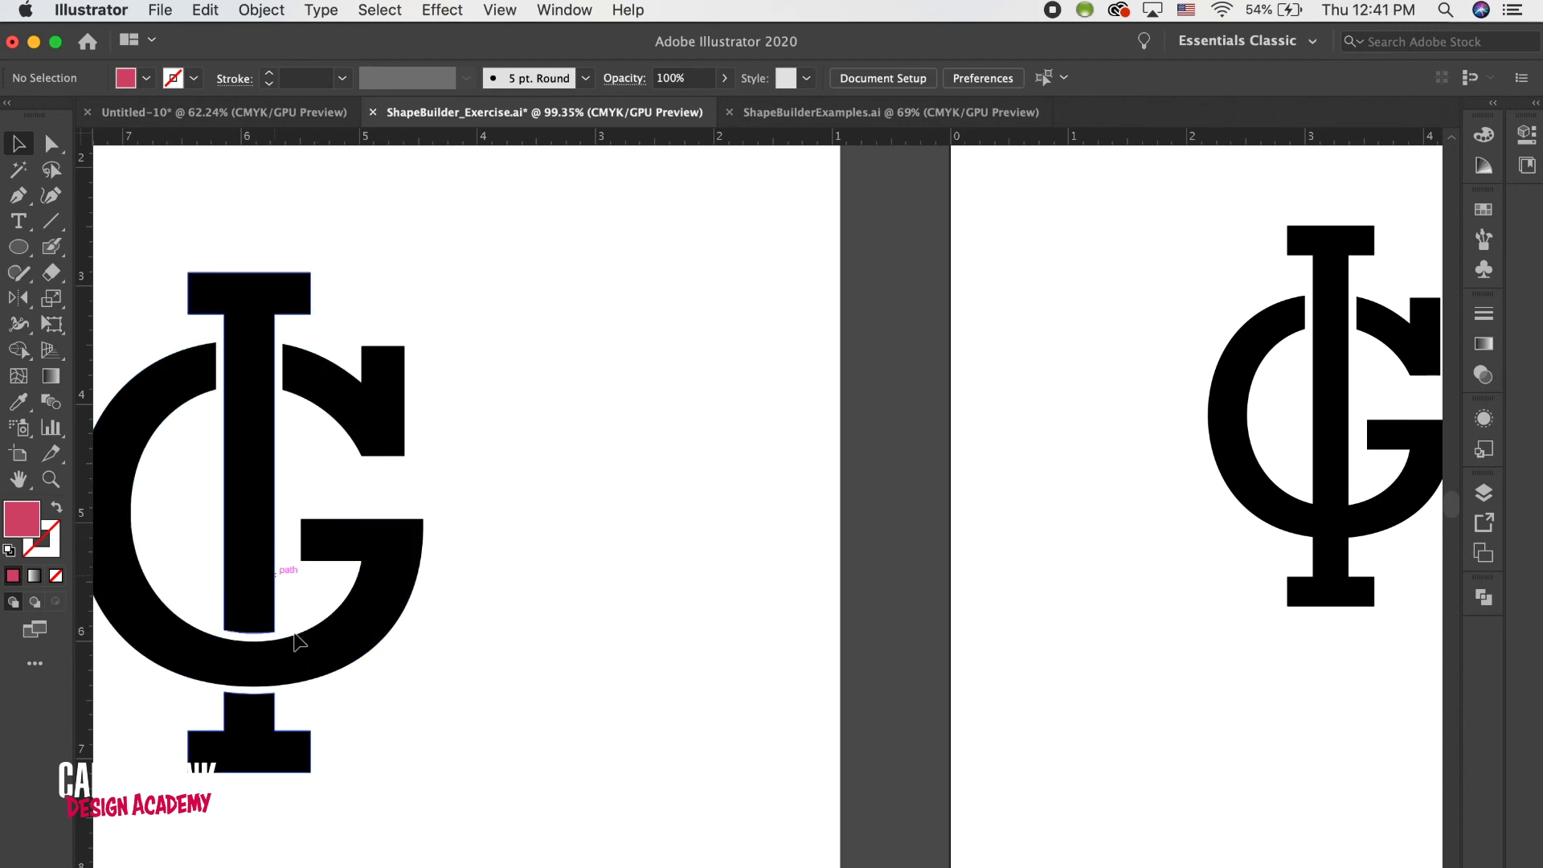
scroll(772, 571, right, 5)
scroll(1047, 488, up, 3)
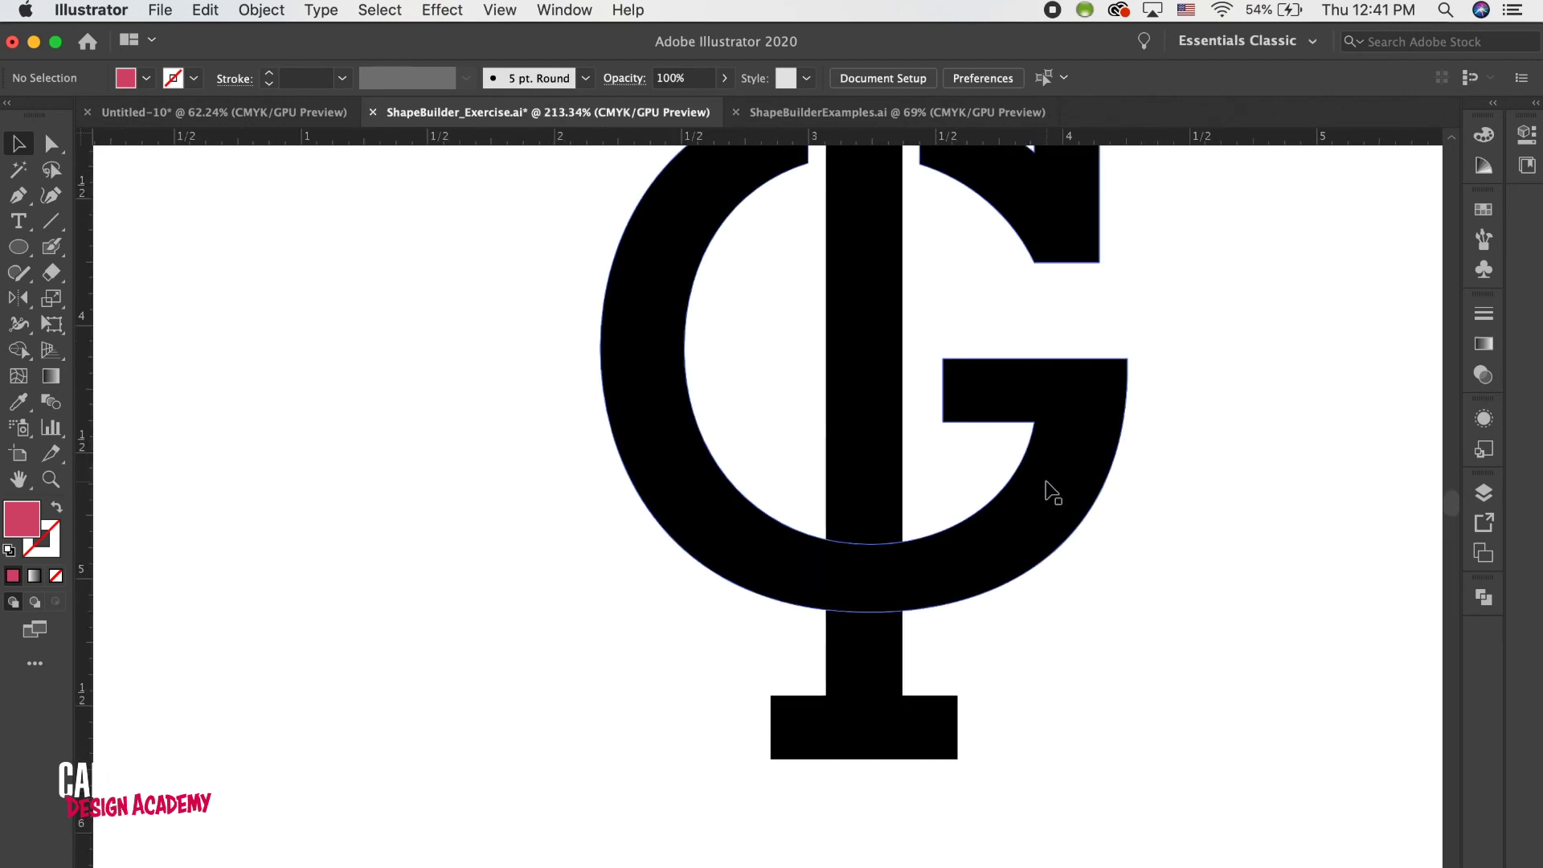
scroll(1047, 490, down, 3)
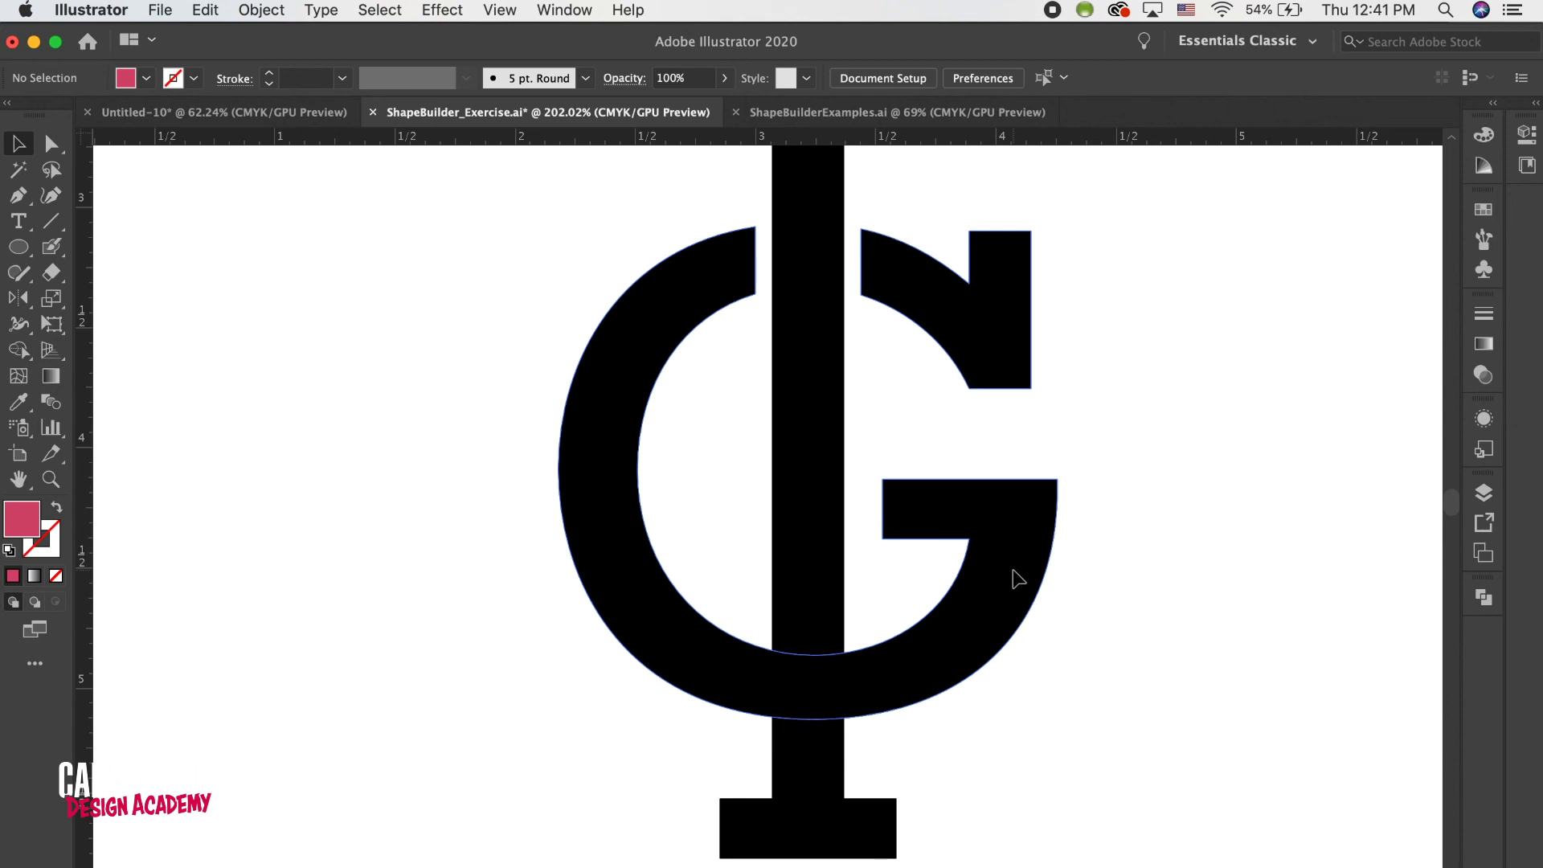
click(1017, 578)
- Duplicate the G and fill the copy with crimson #c9315c
scroll(1016, 585, down, 2)
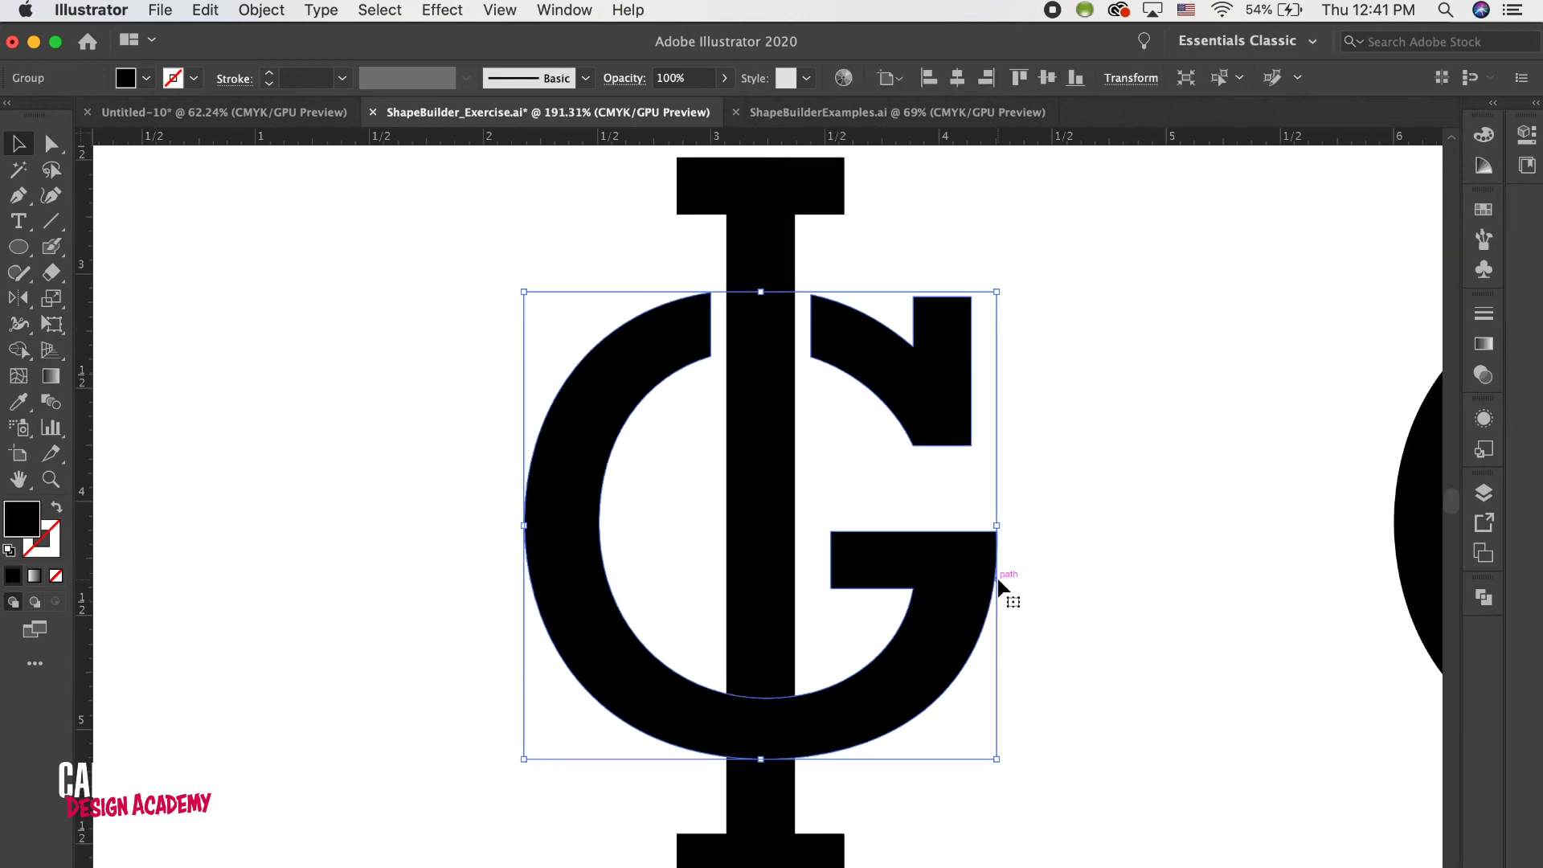
key(super)
key(super)
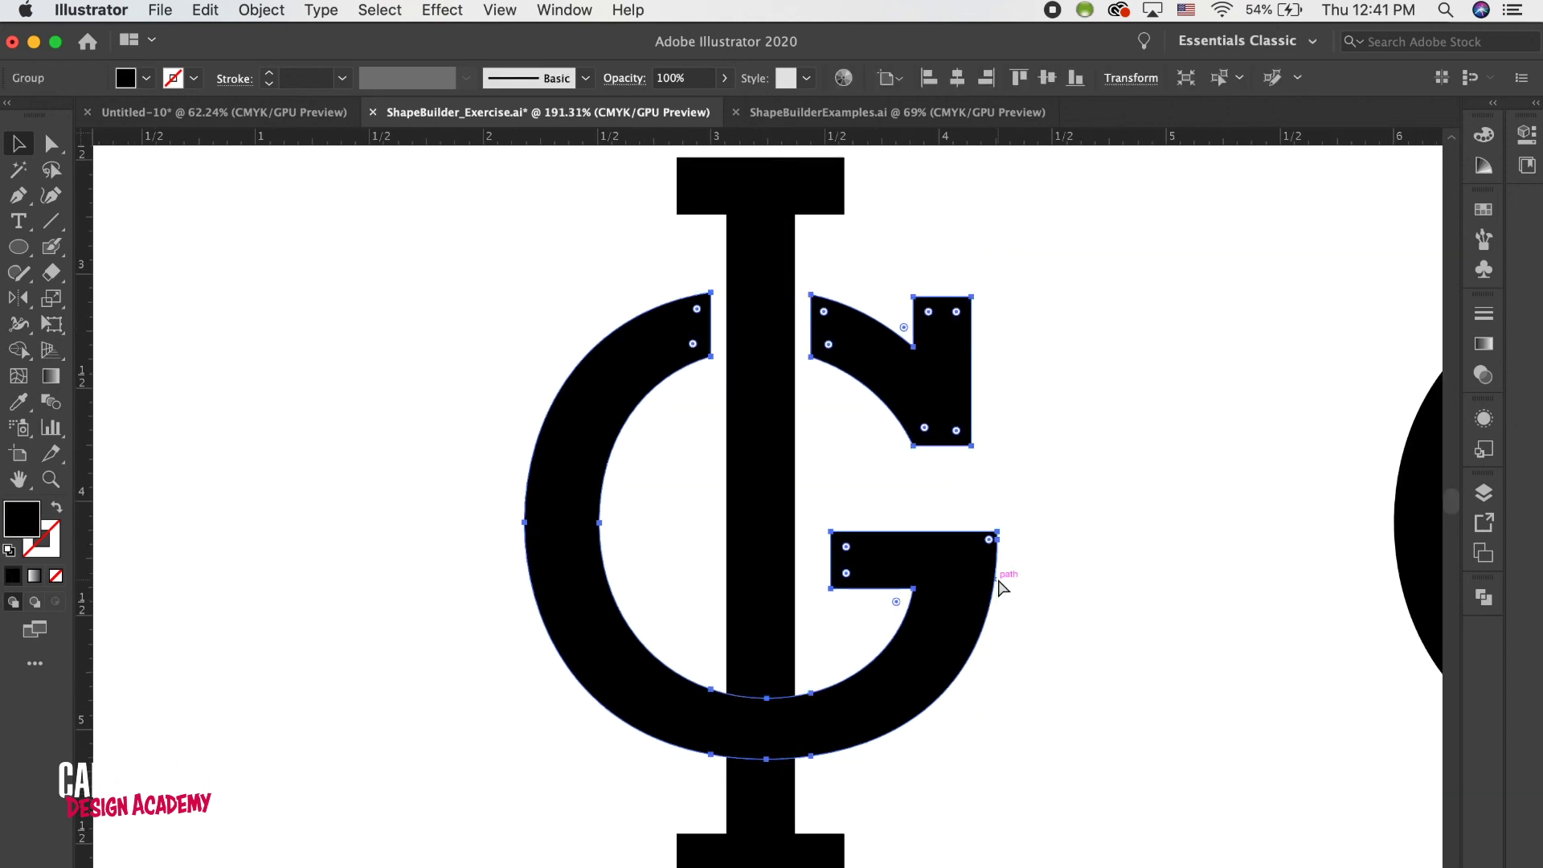
drag(937, 431, 1148, 430)
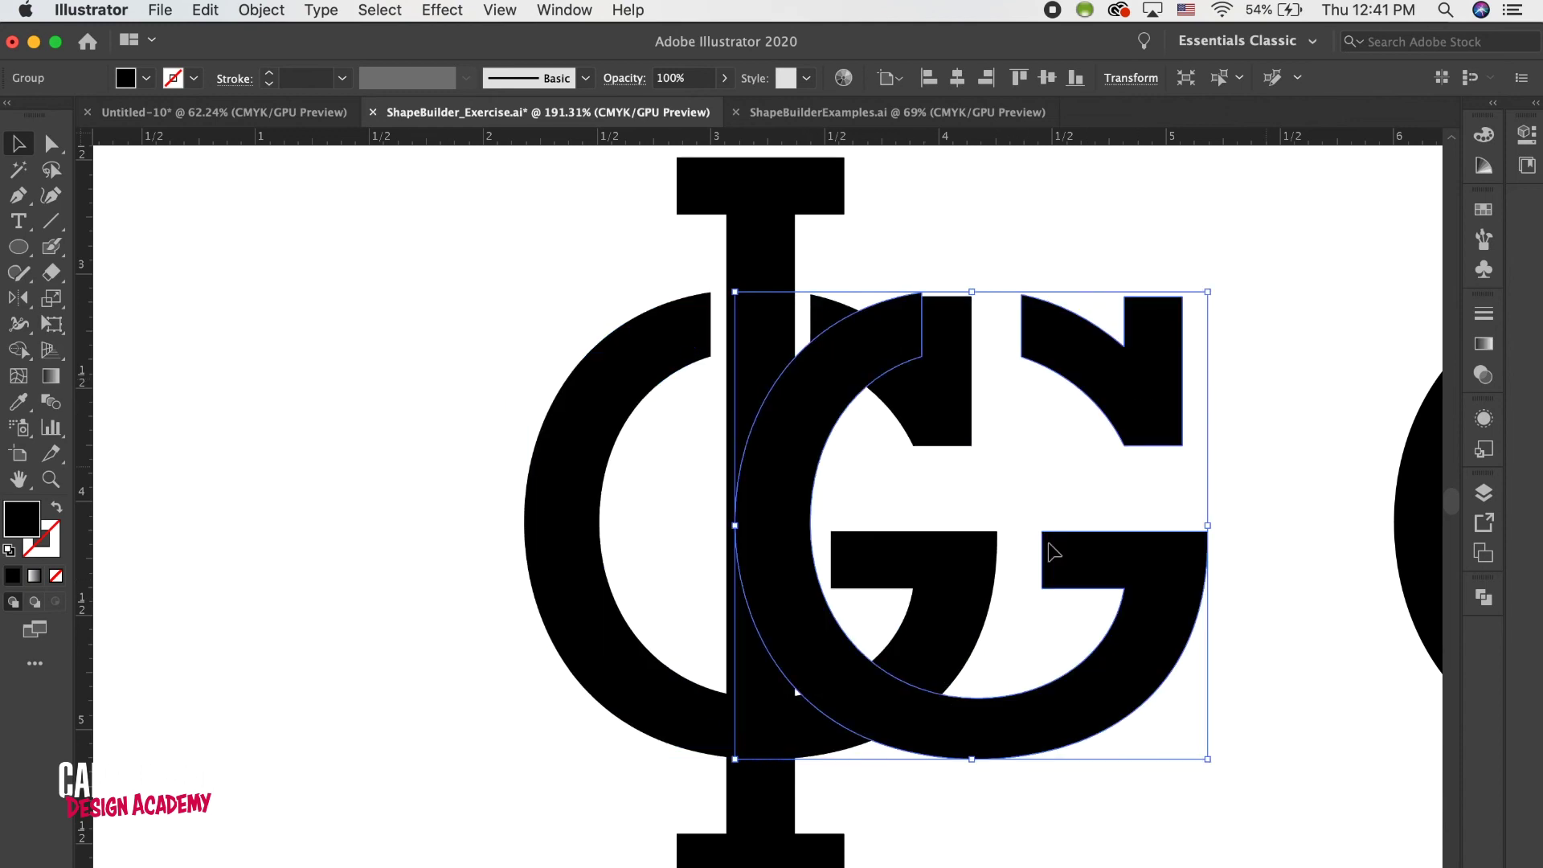
double_click(22, 518)
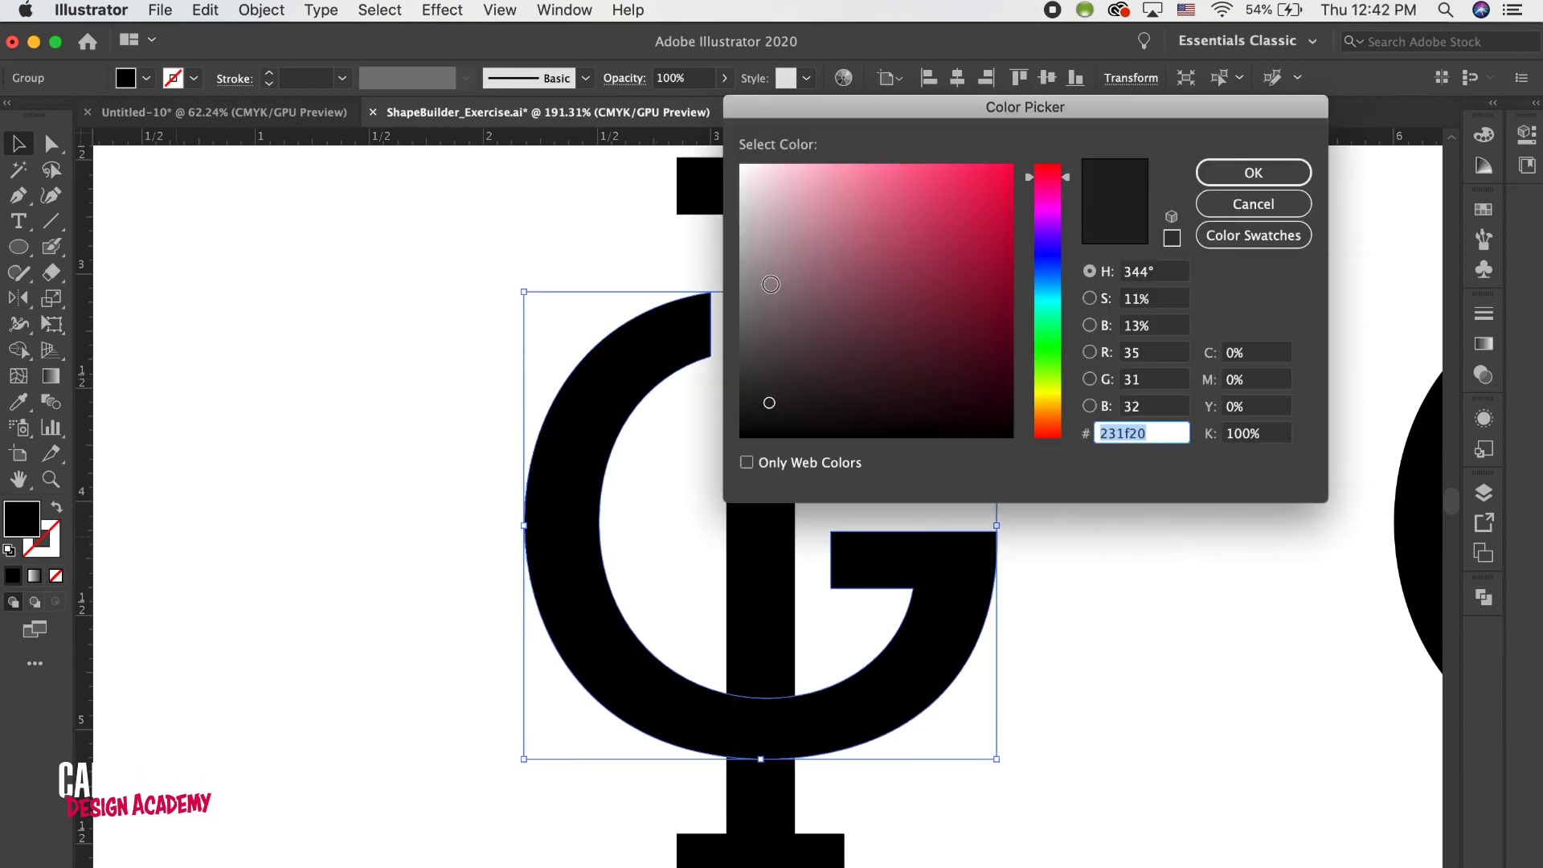
click(947, 221)
click(1237, 173)
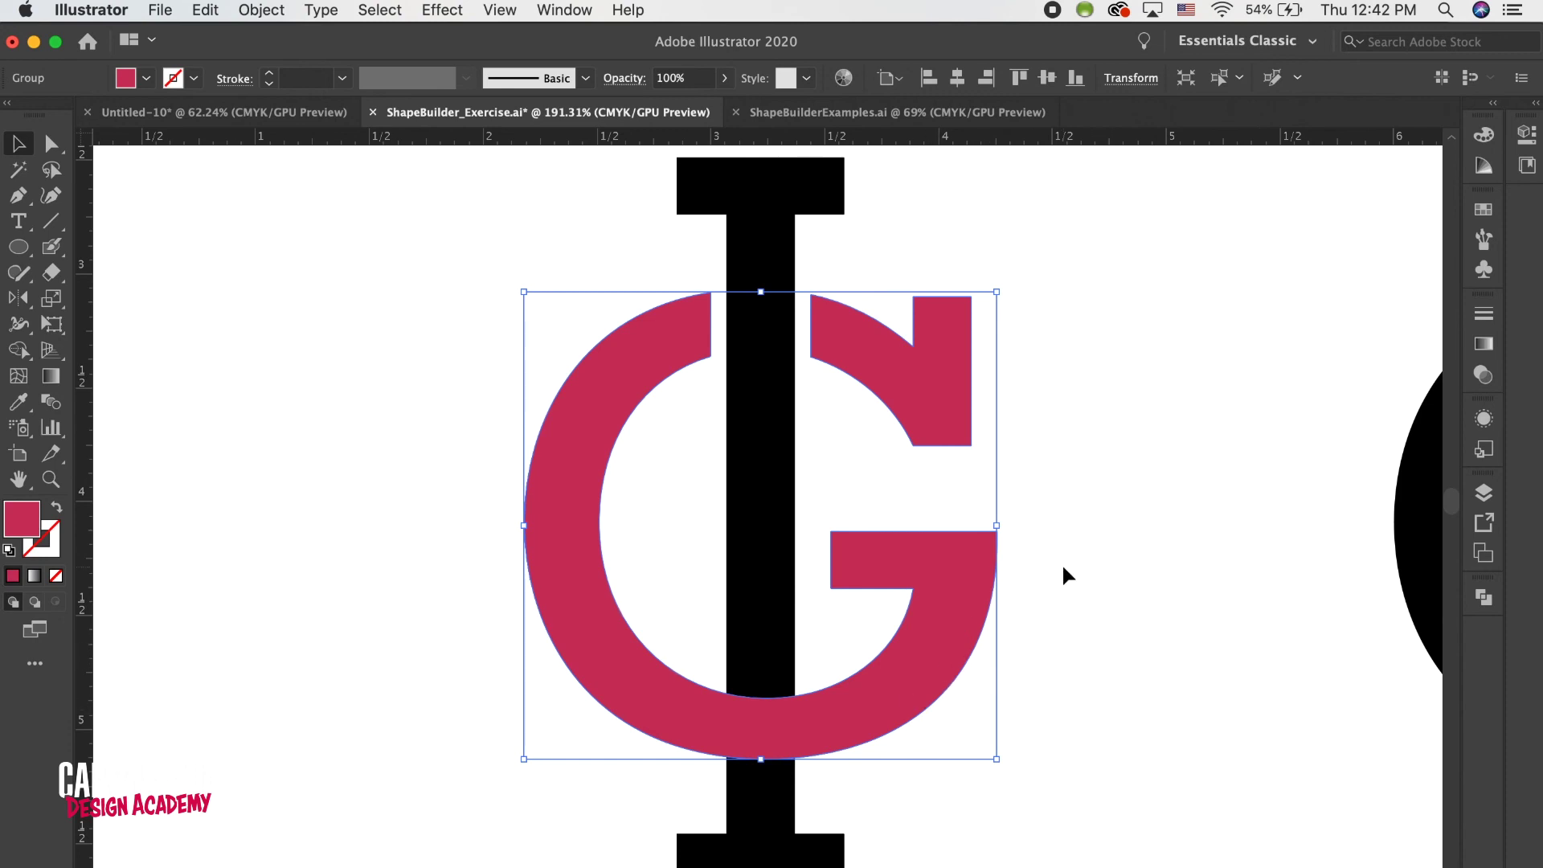
- Nudge the crimson G copies slightly up and down to stack them
key(Up)
key(Up)
key(Up)
key(Up)
key(Up)
key(Up)
key(Up)
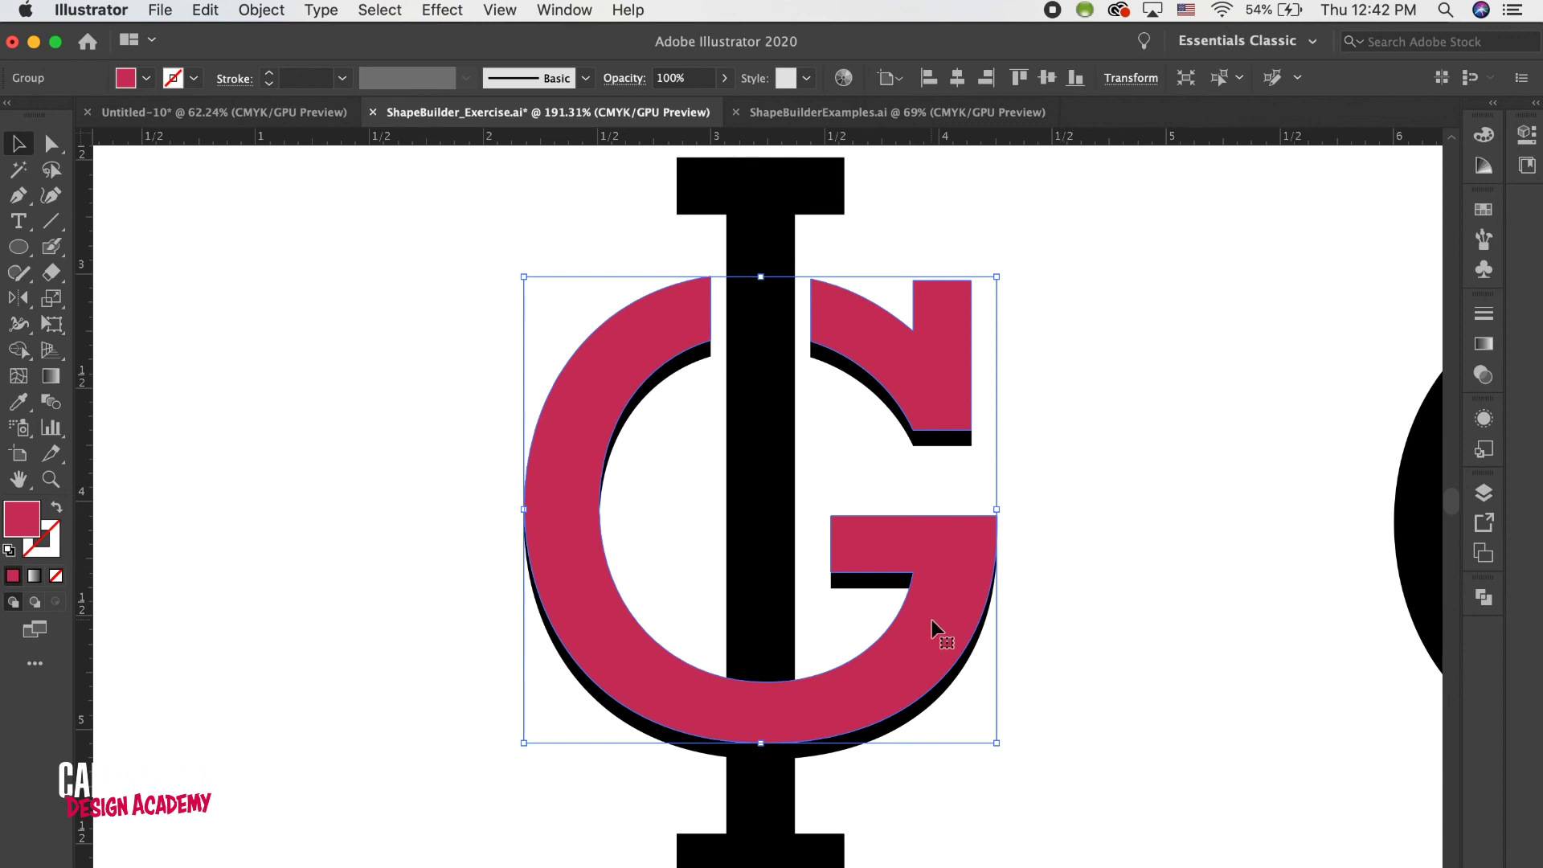
drag(932, 619, 936, 636)
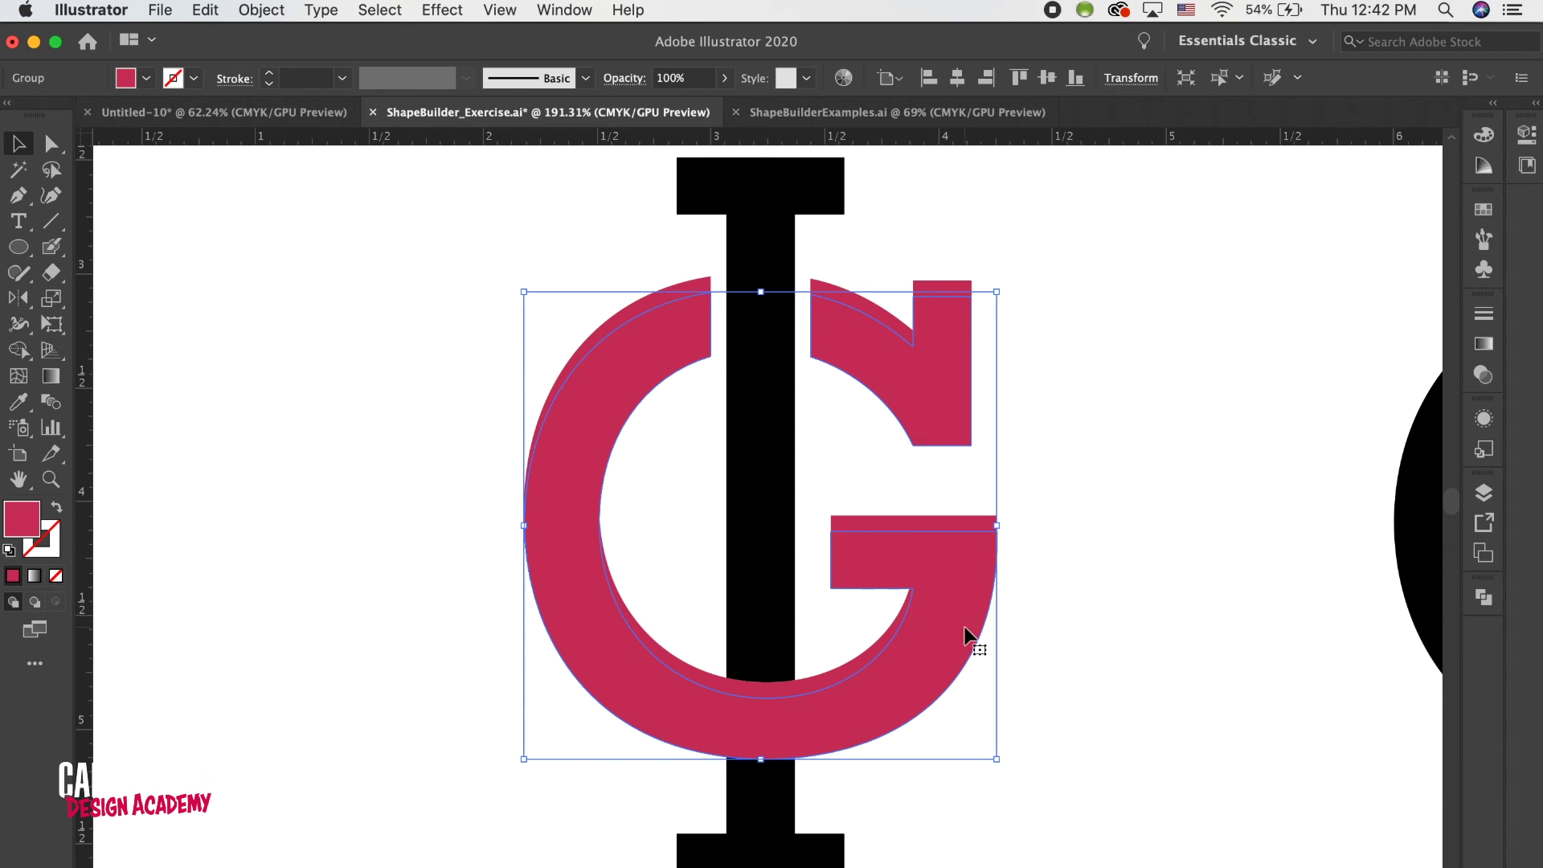
key(Down)
key(Down)
key(Down)
key(Down)
key(Down)
key(Down)
key(Down)
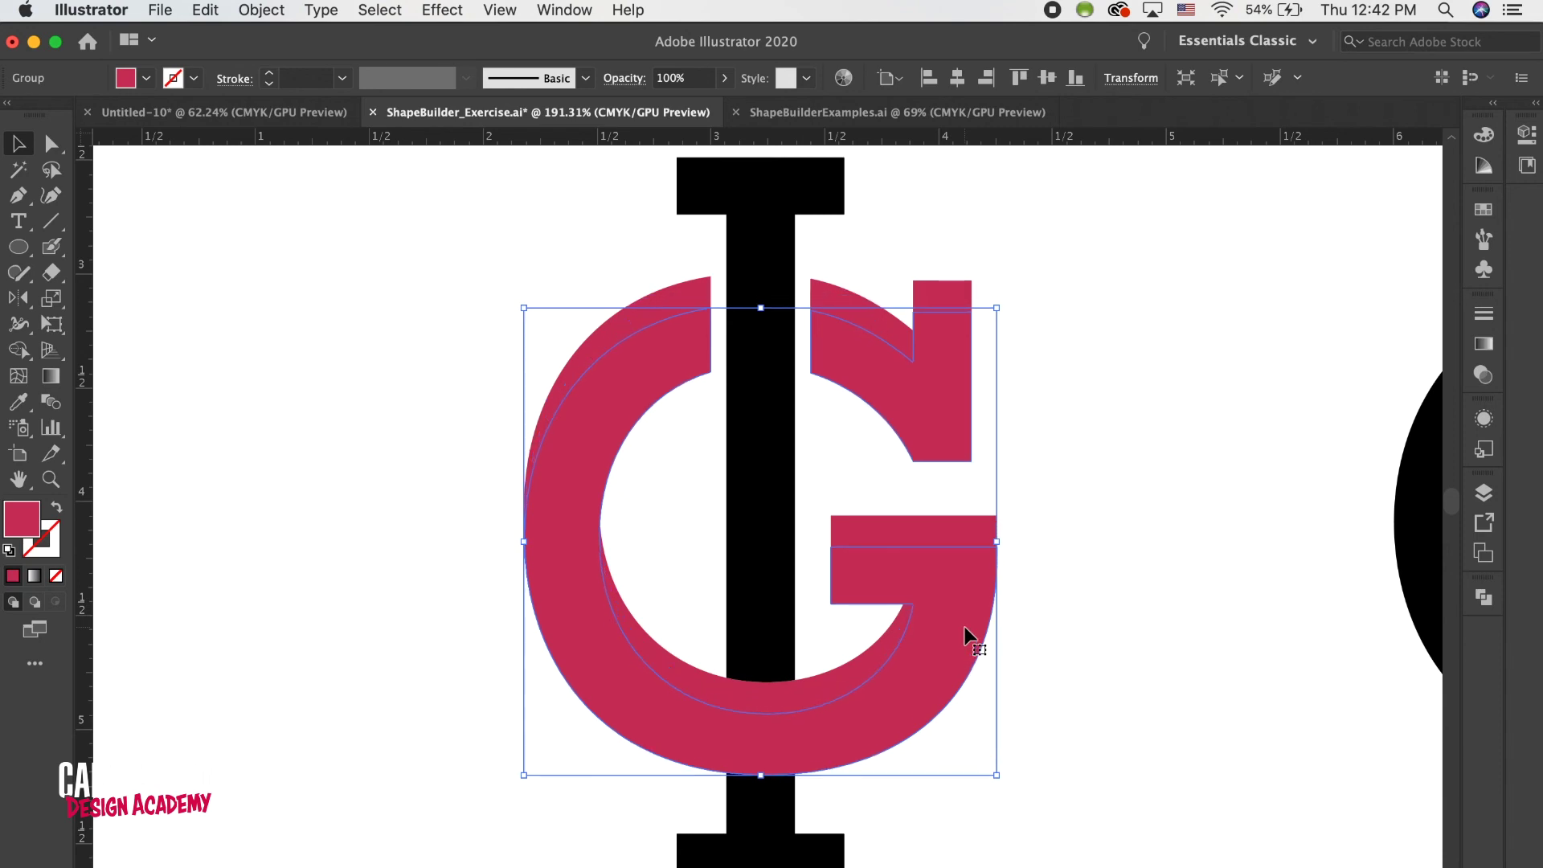
- Unite the stacked crimson G copies into one shape with Pathfinder
shift+click(846, 675)
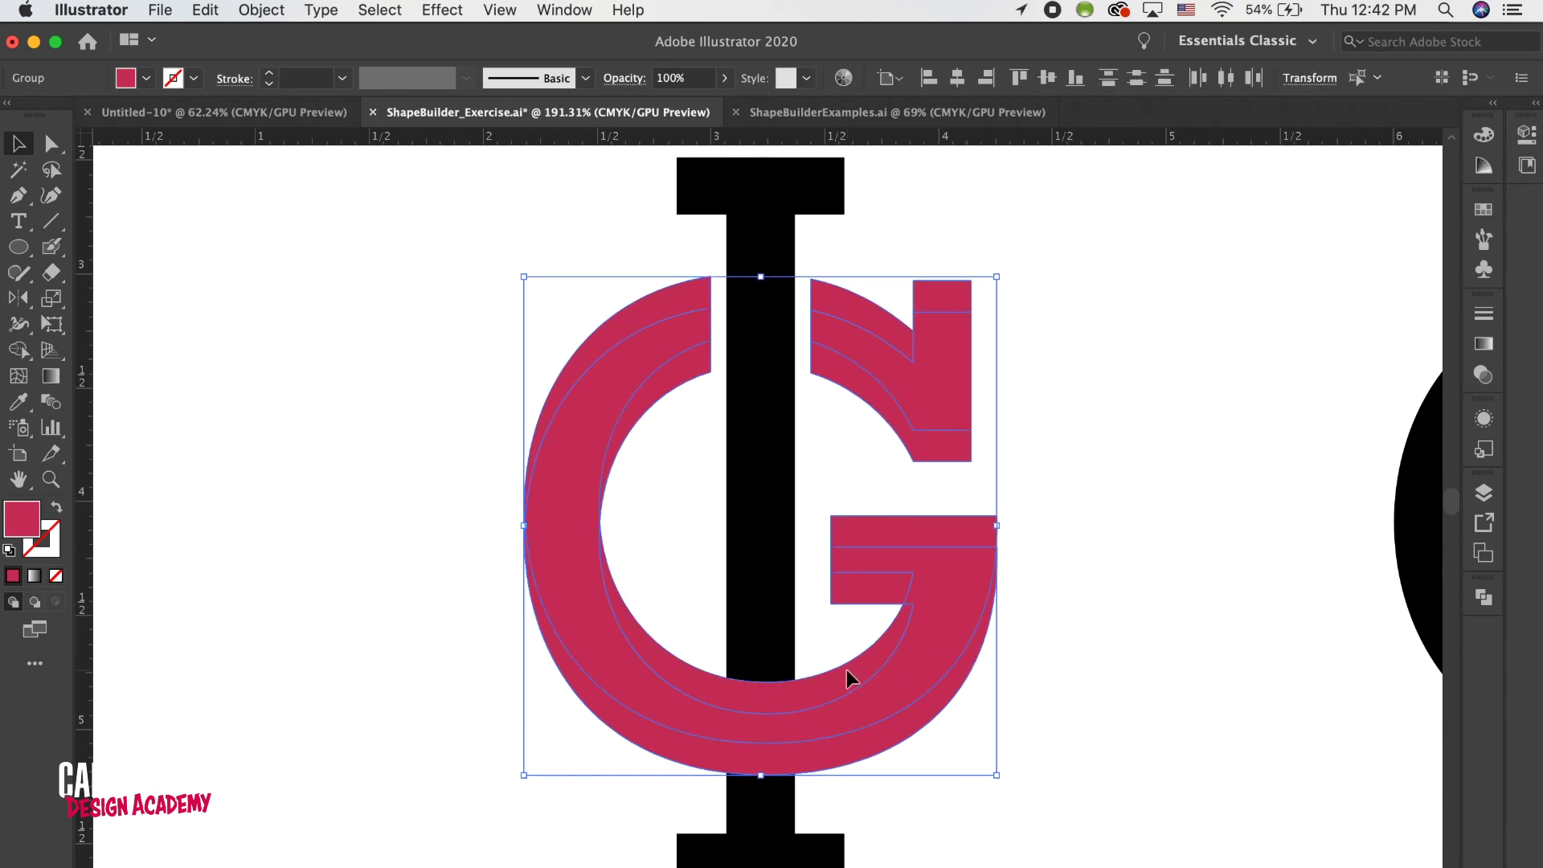
click(1482, 493)
click(1483, 493)
click(1482, 598)
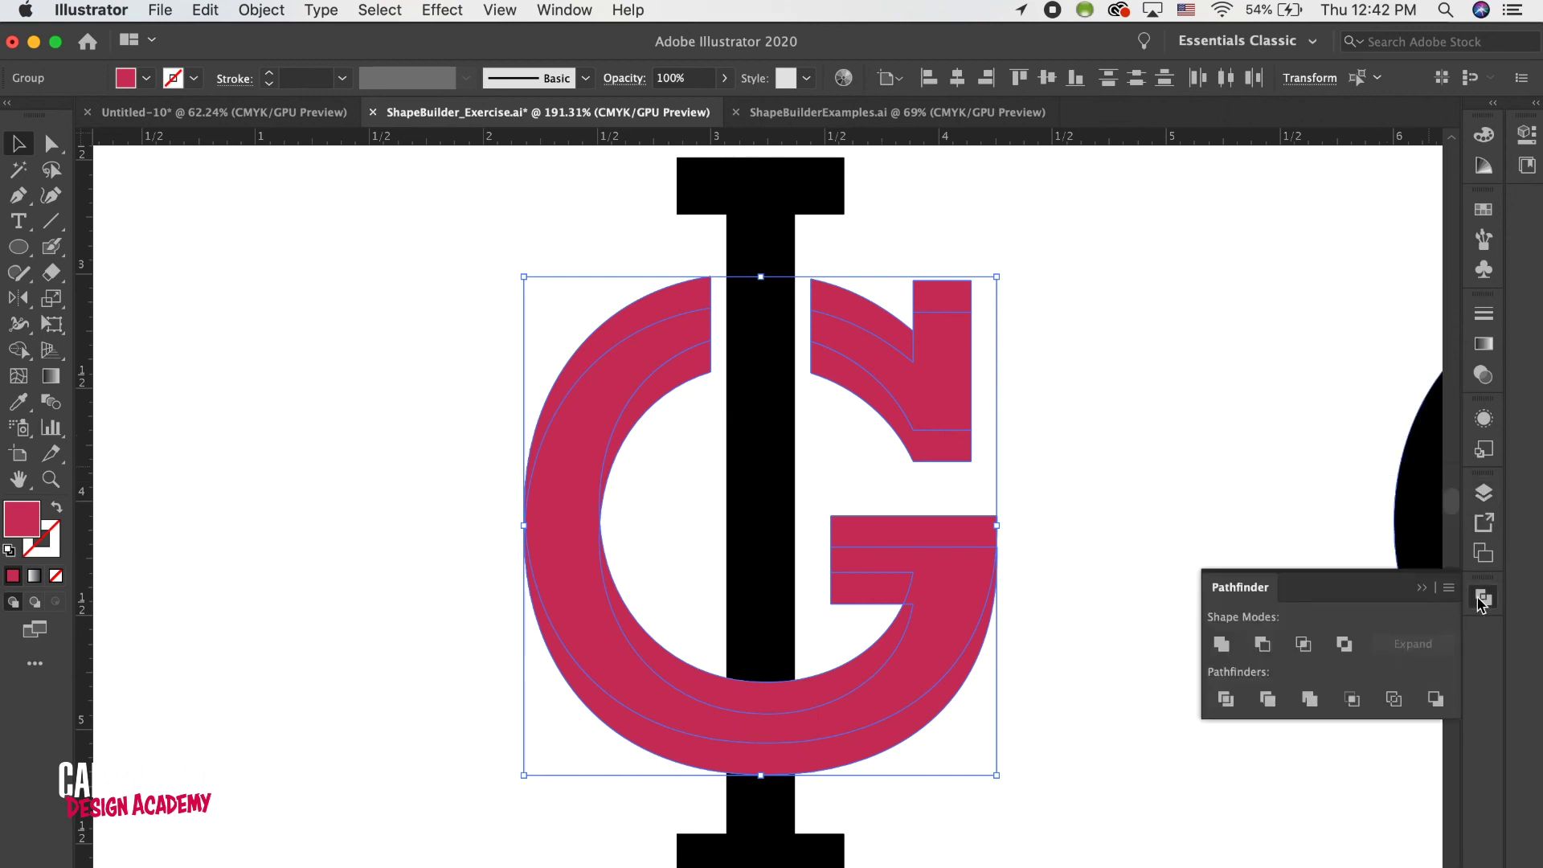
click(1220, 643)
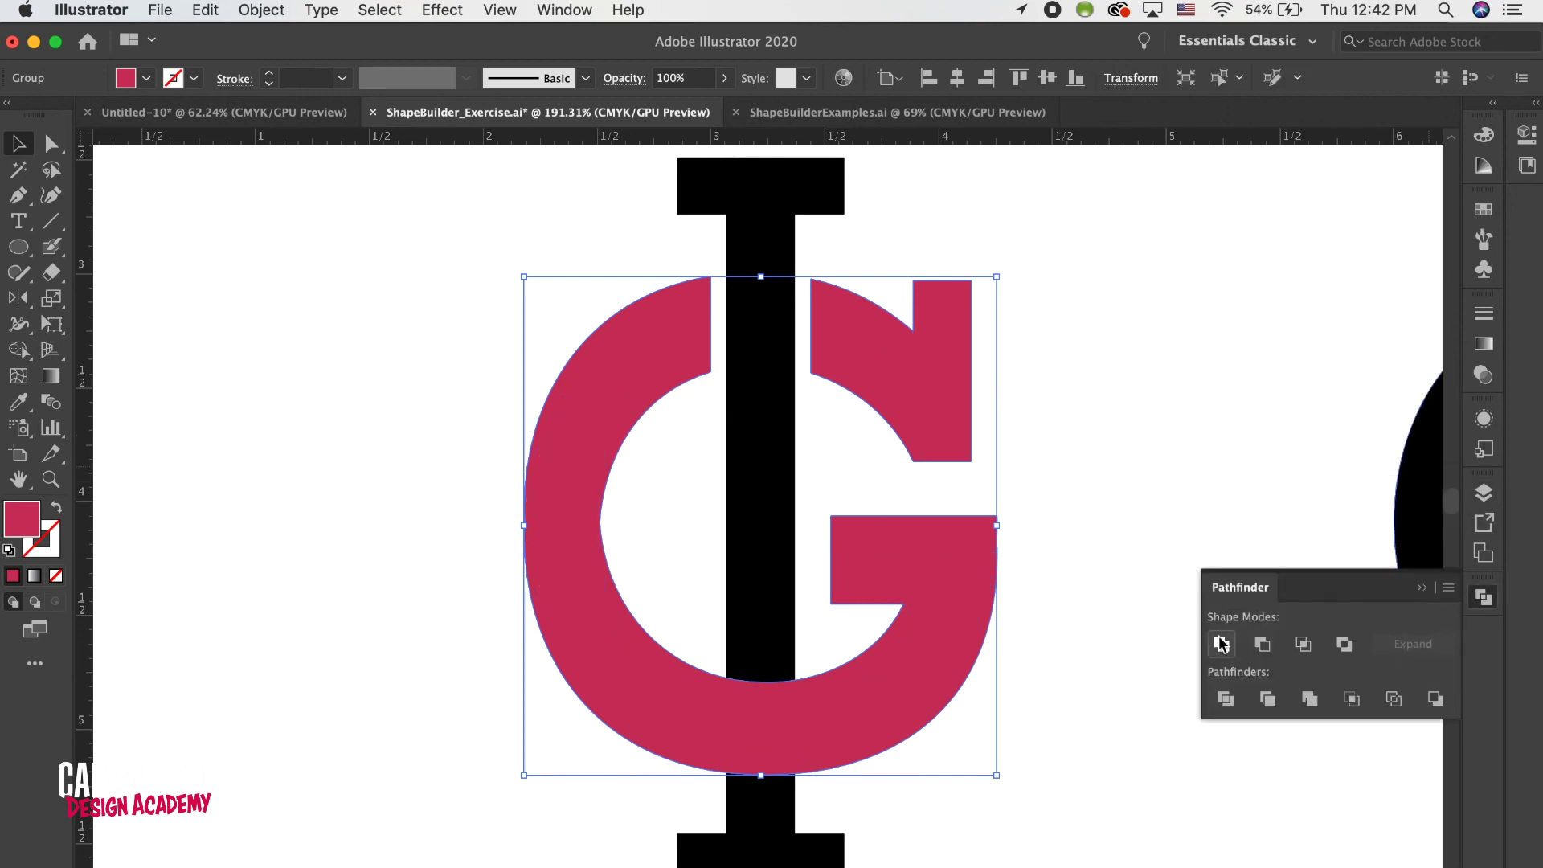
- Select the merged crimson G together with the black I bar
click(1116, 540)
click(788, 492)
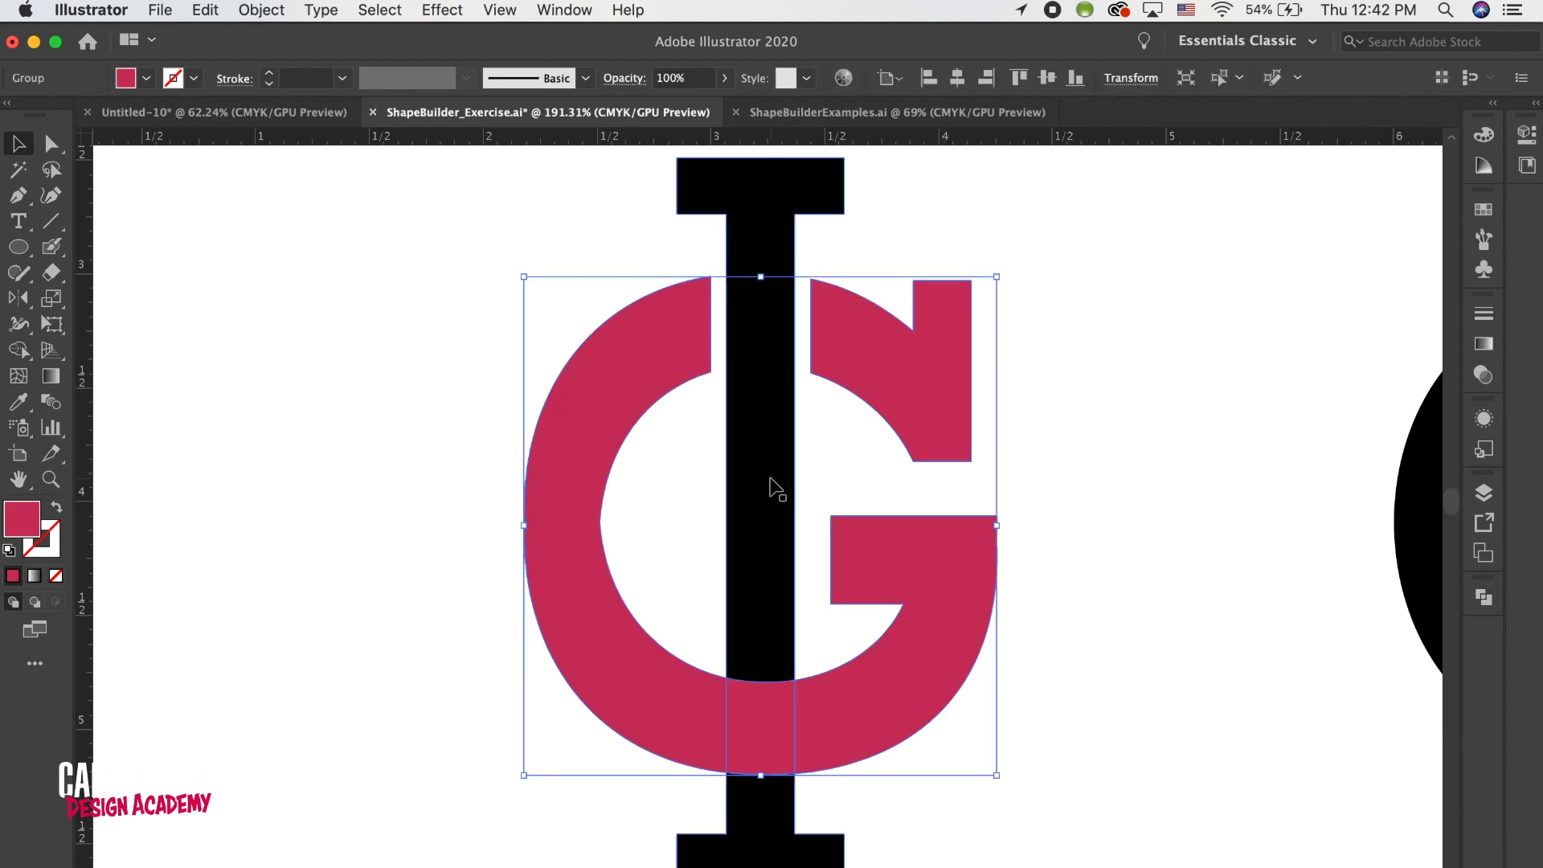
shift+click(770, 482)
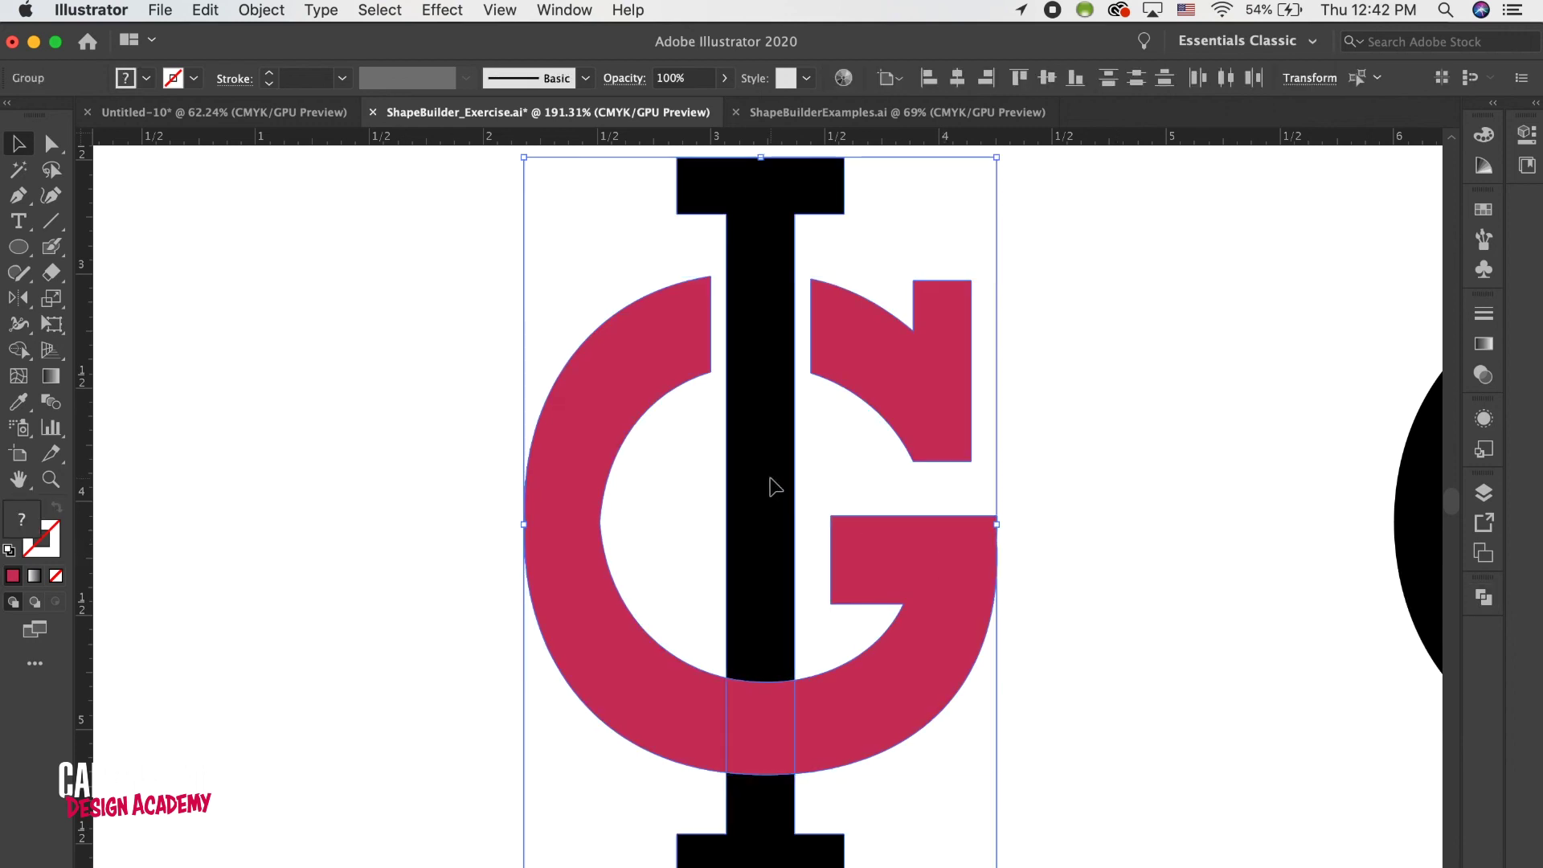
- Remove the overlap where the G's lower curve crosses the I using Shape Builder, then reselect the G
click(21, 351)
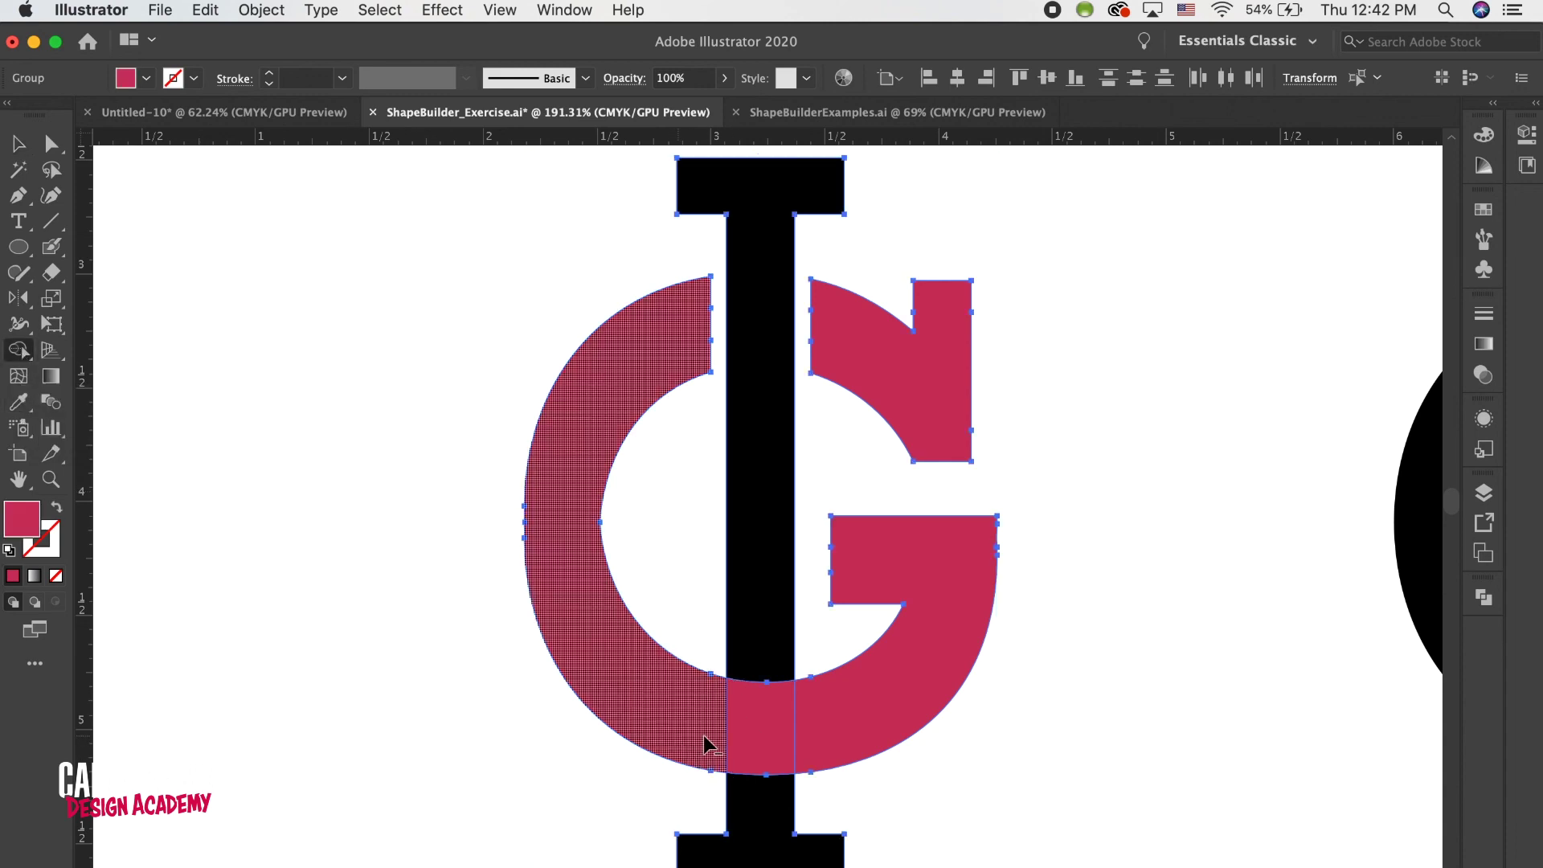
alt+click(747, 736)
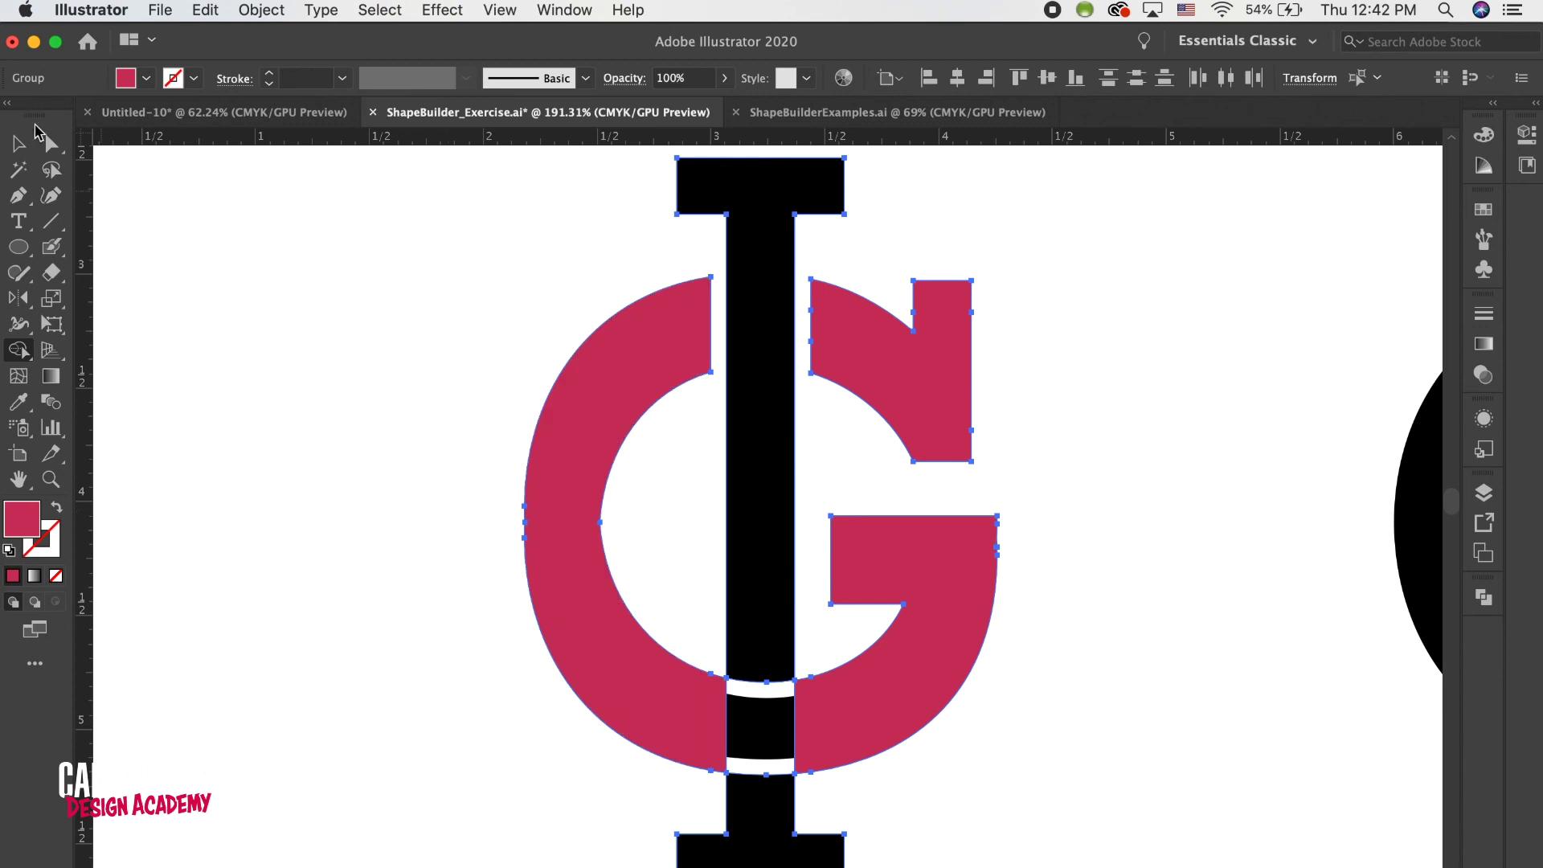
click(17, 143)
click(320, 269)
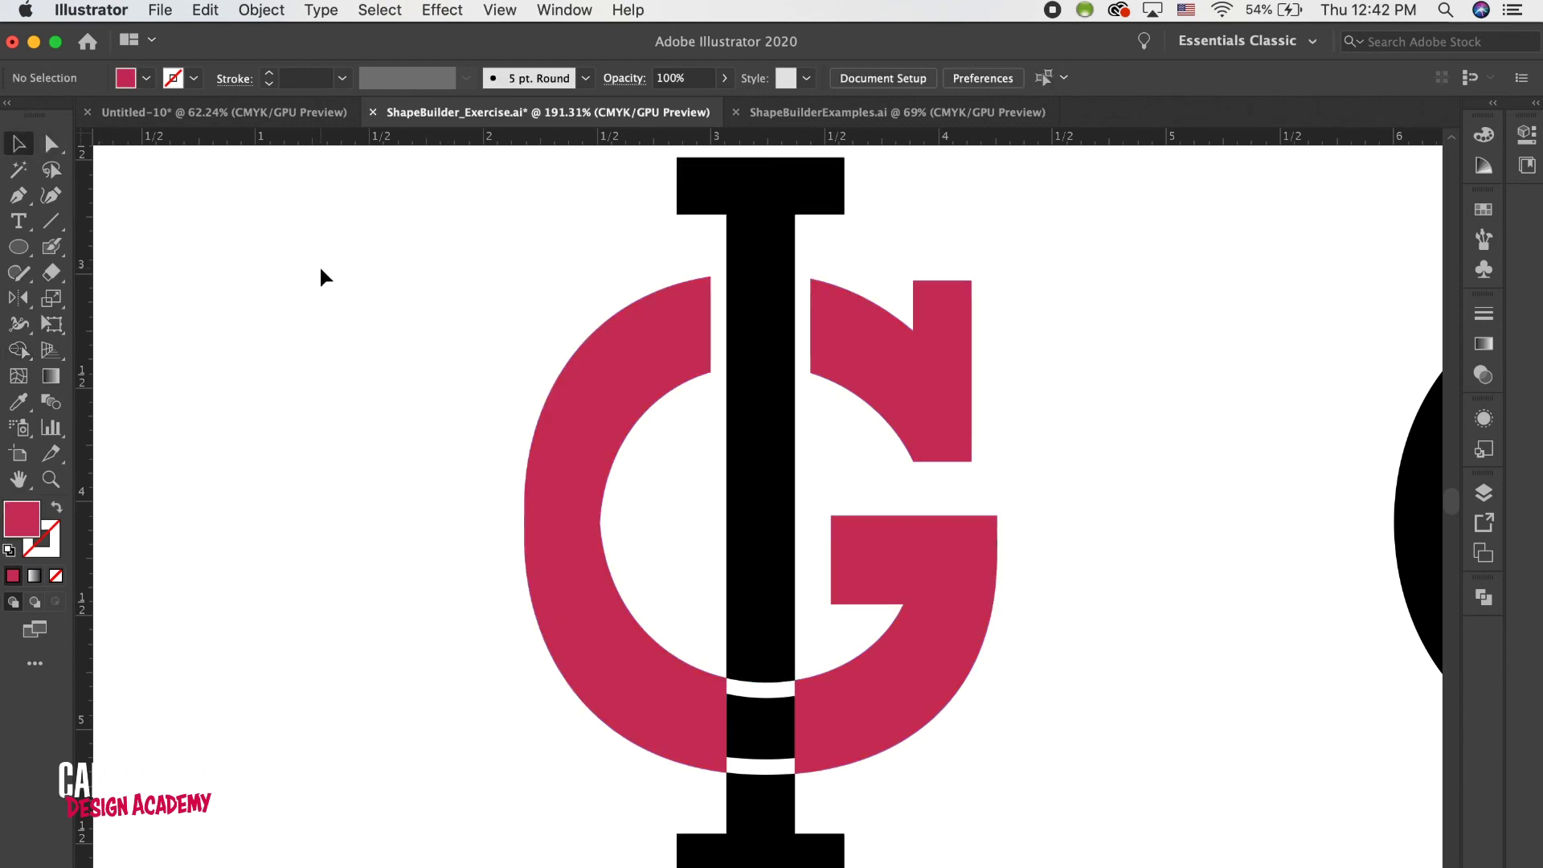
click(632, 363)
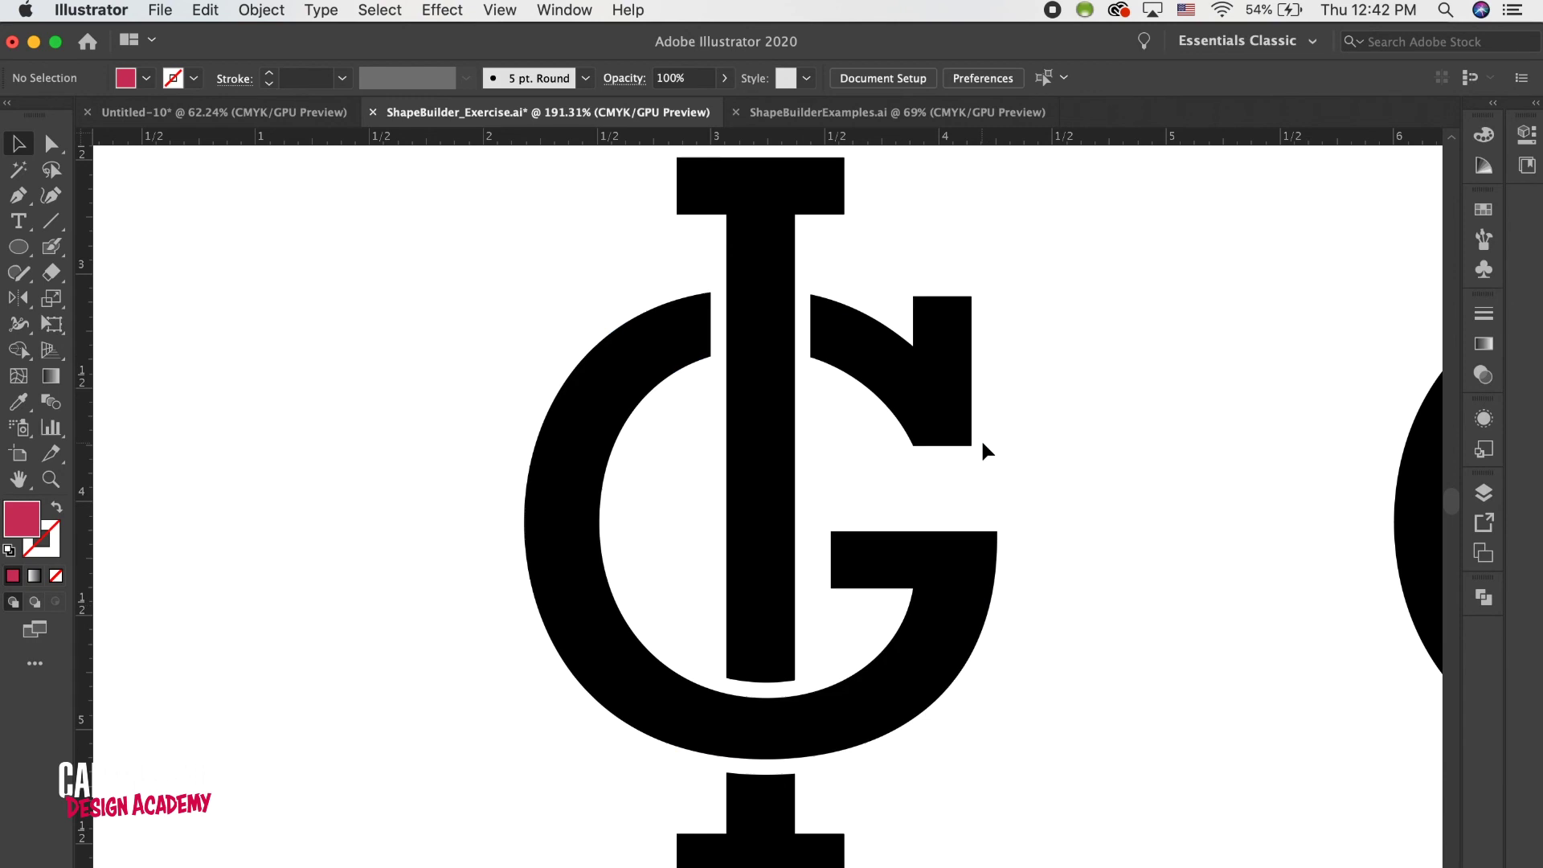
scroll(980, 437, down, 3)
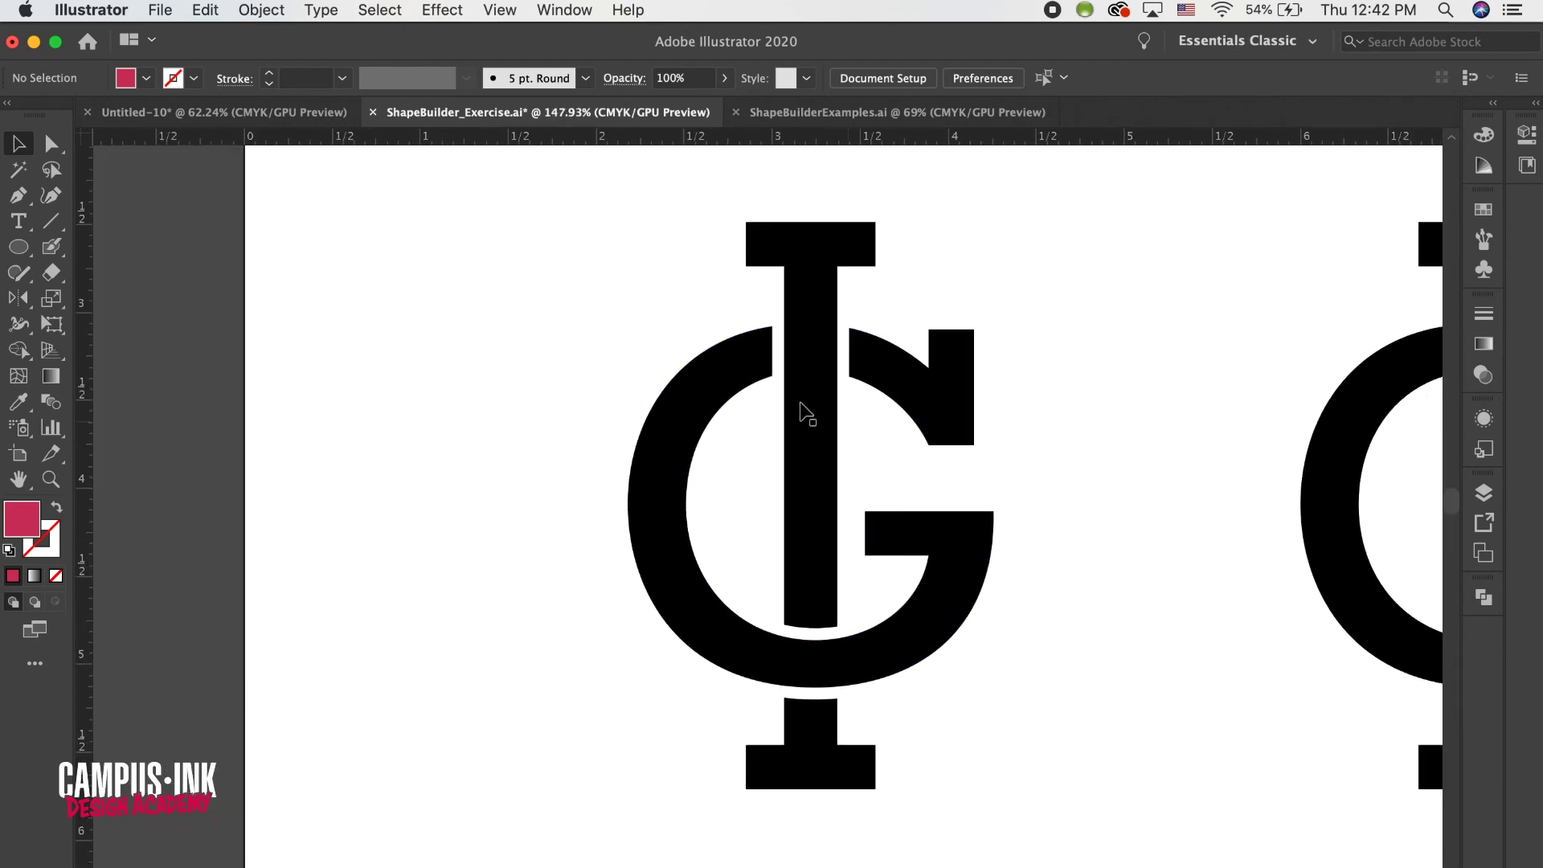
scroll(877, 450, down, 4)
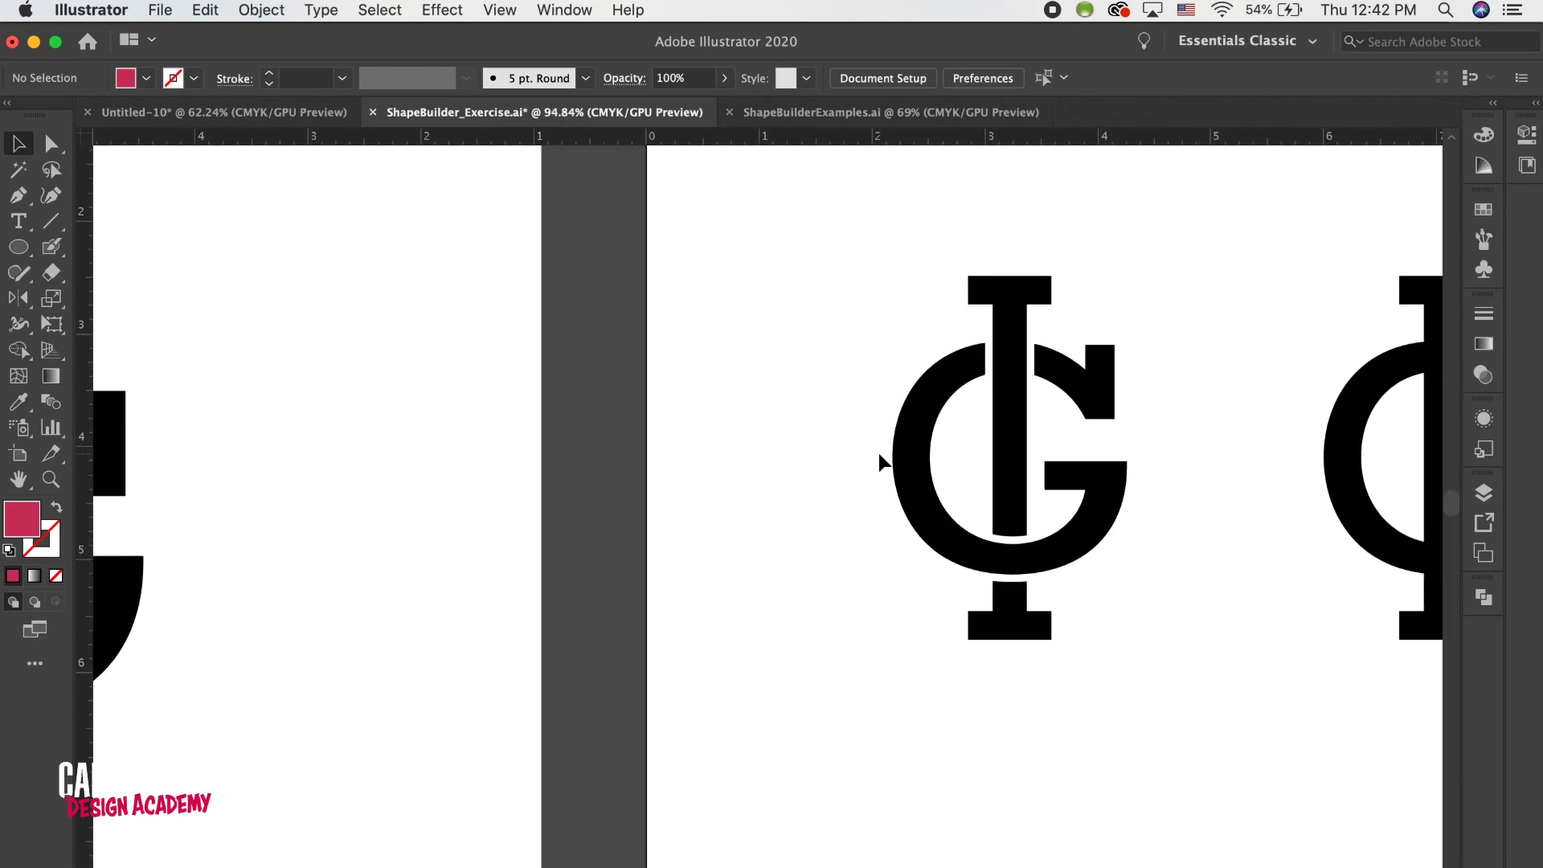
scroll(879, 453, down, 3)
scroll(879, 453, left, 3)
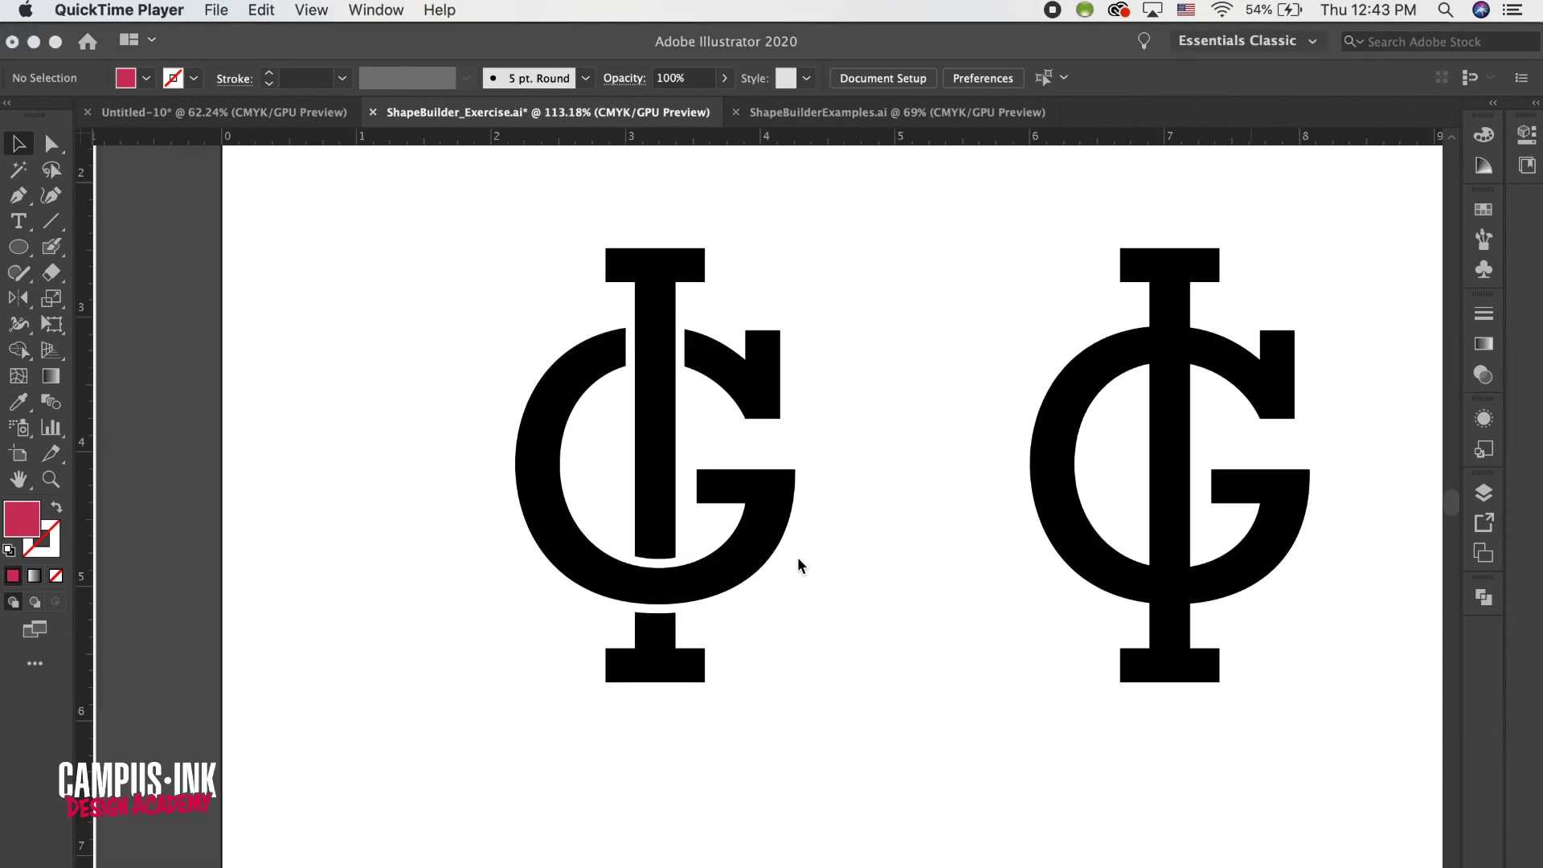
click(879, 568)
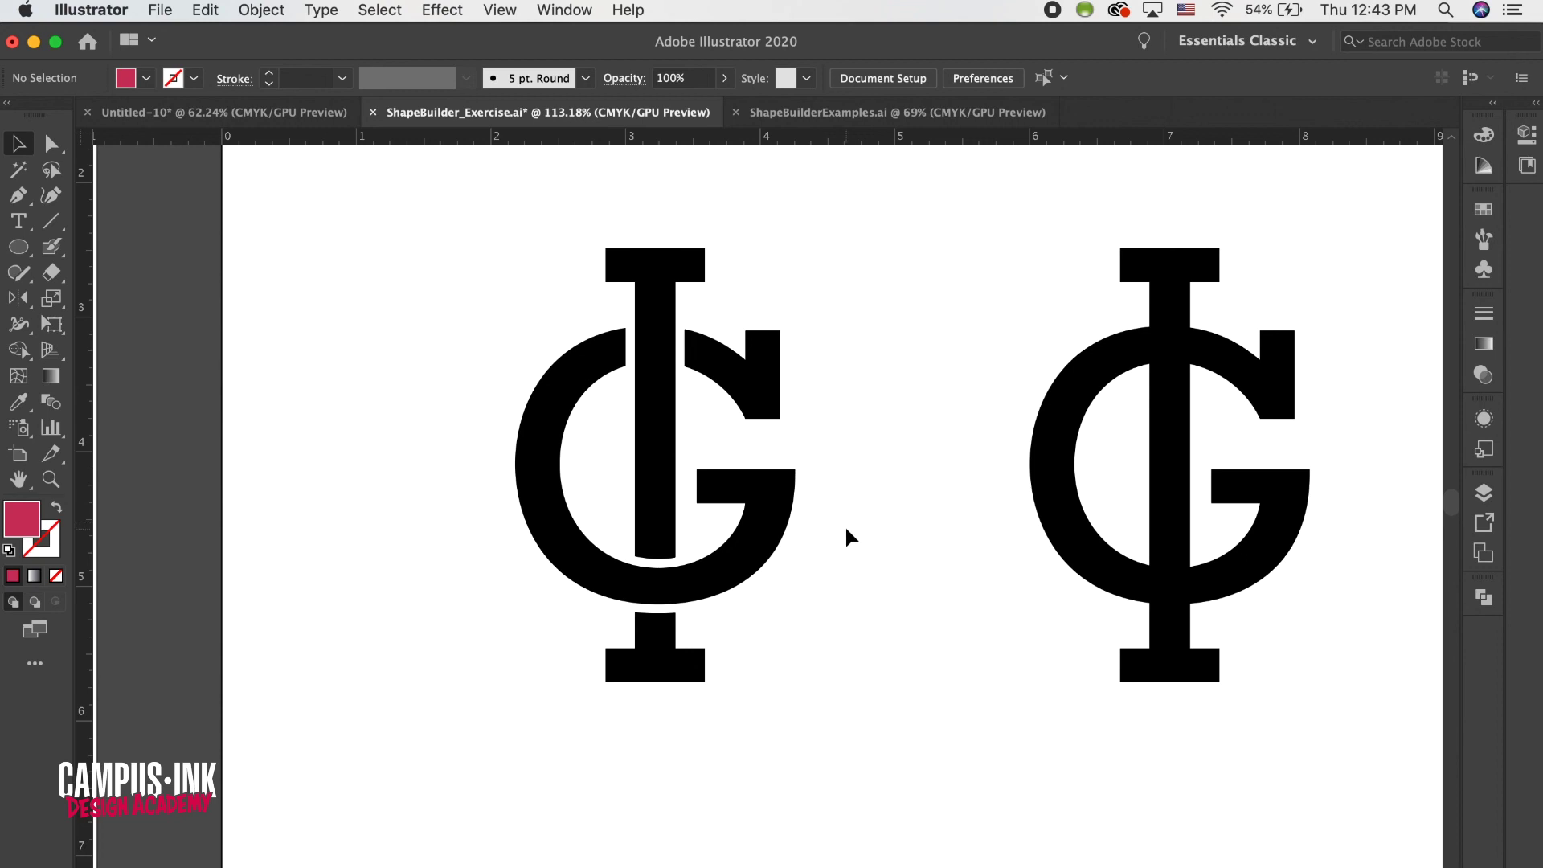
scroll(845, 525, down, 2)
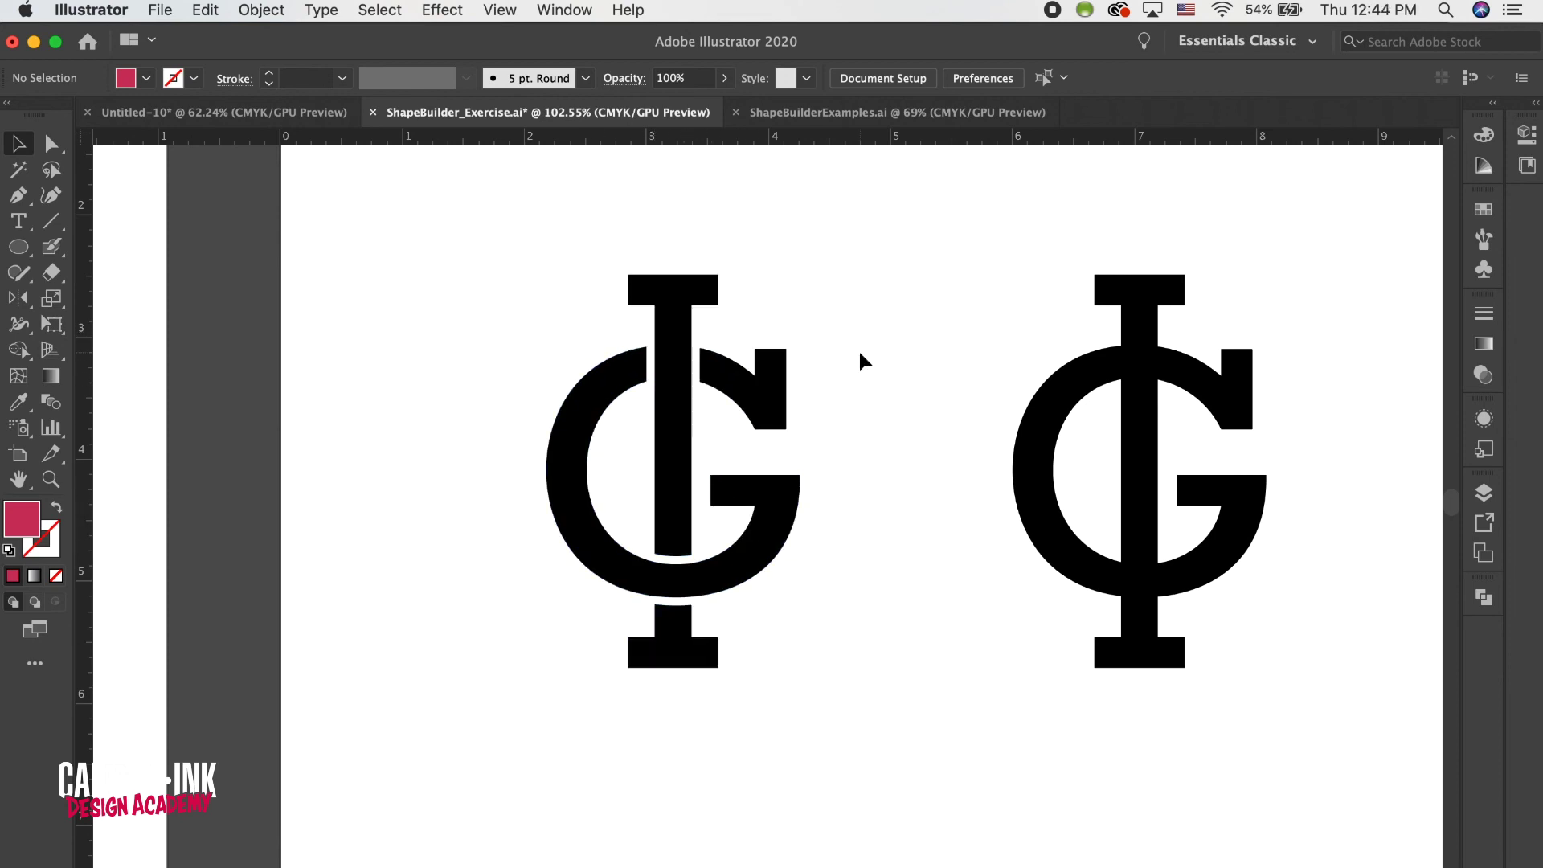
- Bring up the ShapeBuilderExamples.ai sheet of crescent, keyhole, cloud, SPLIT and TS examples
key(super+grave)
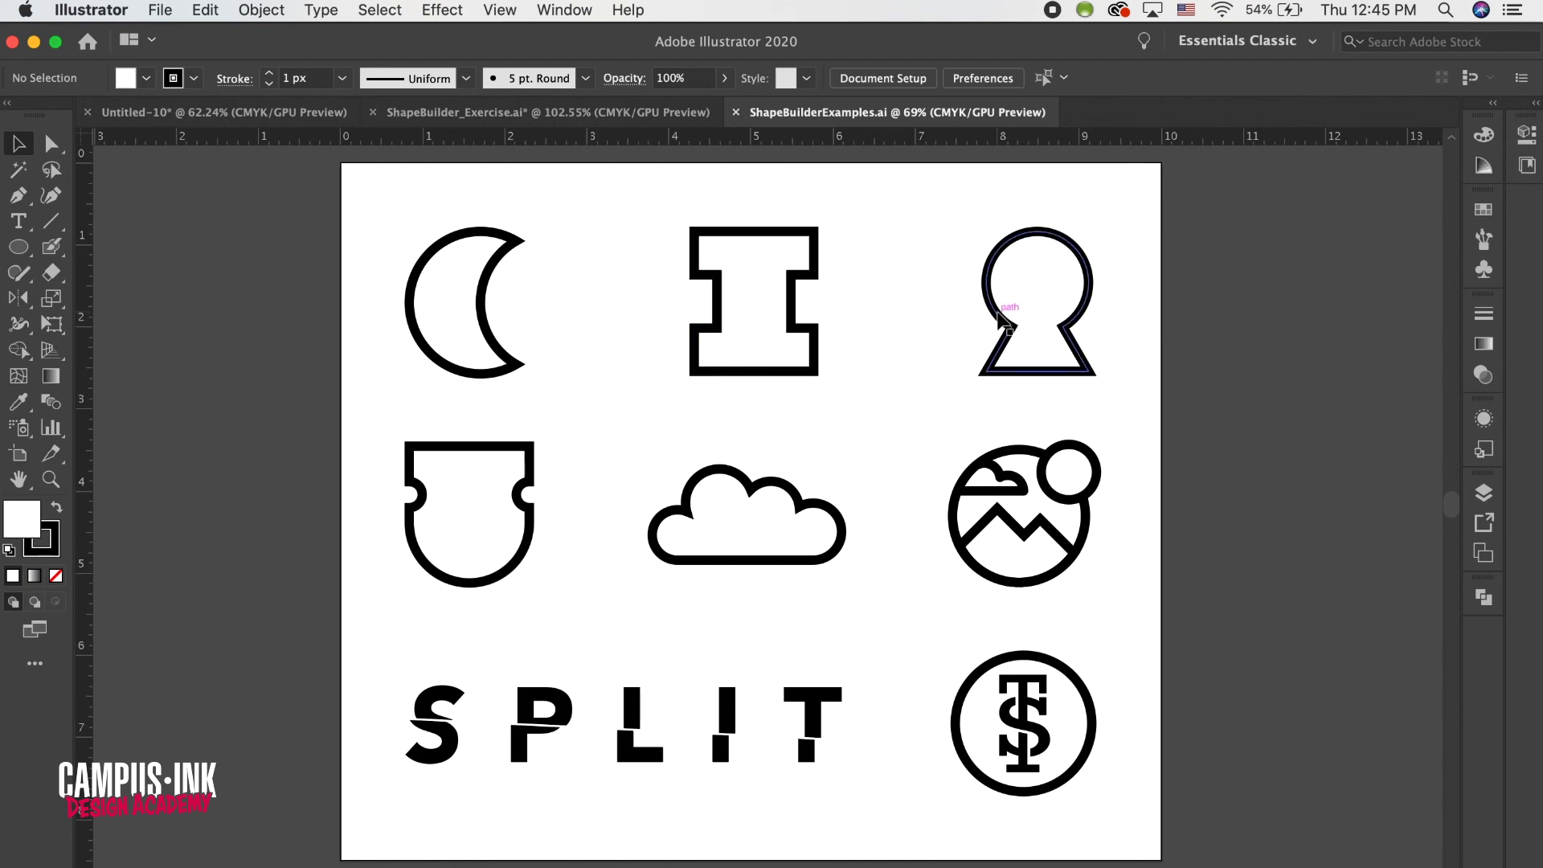
click(741, 489)
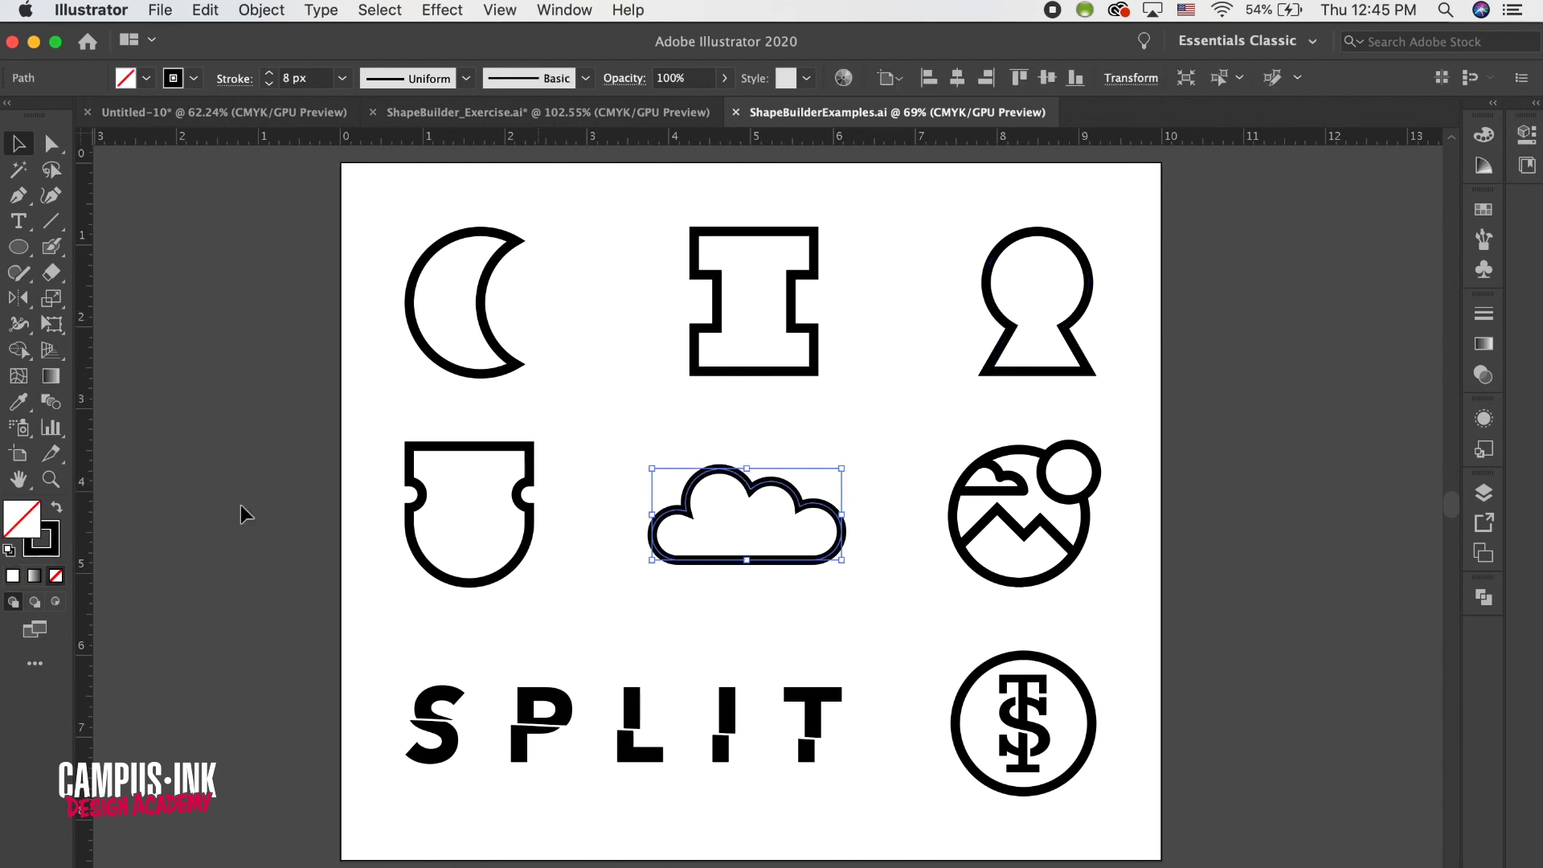
click(56, 509)
click(834, 426)
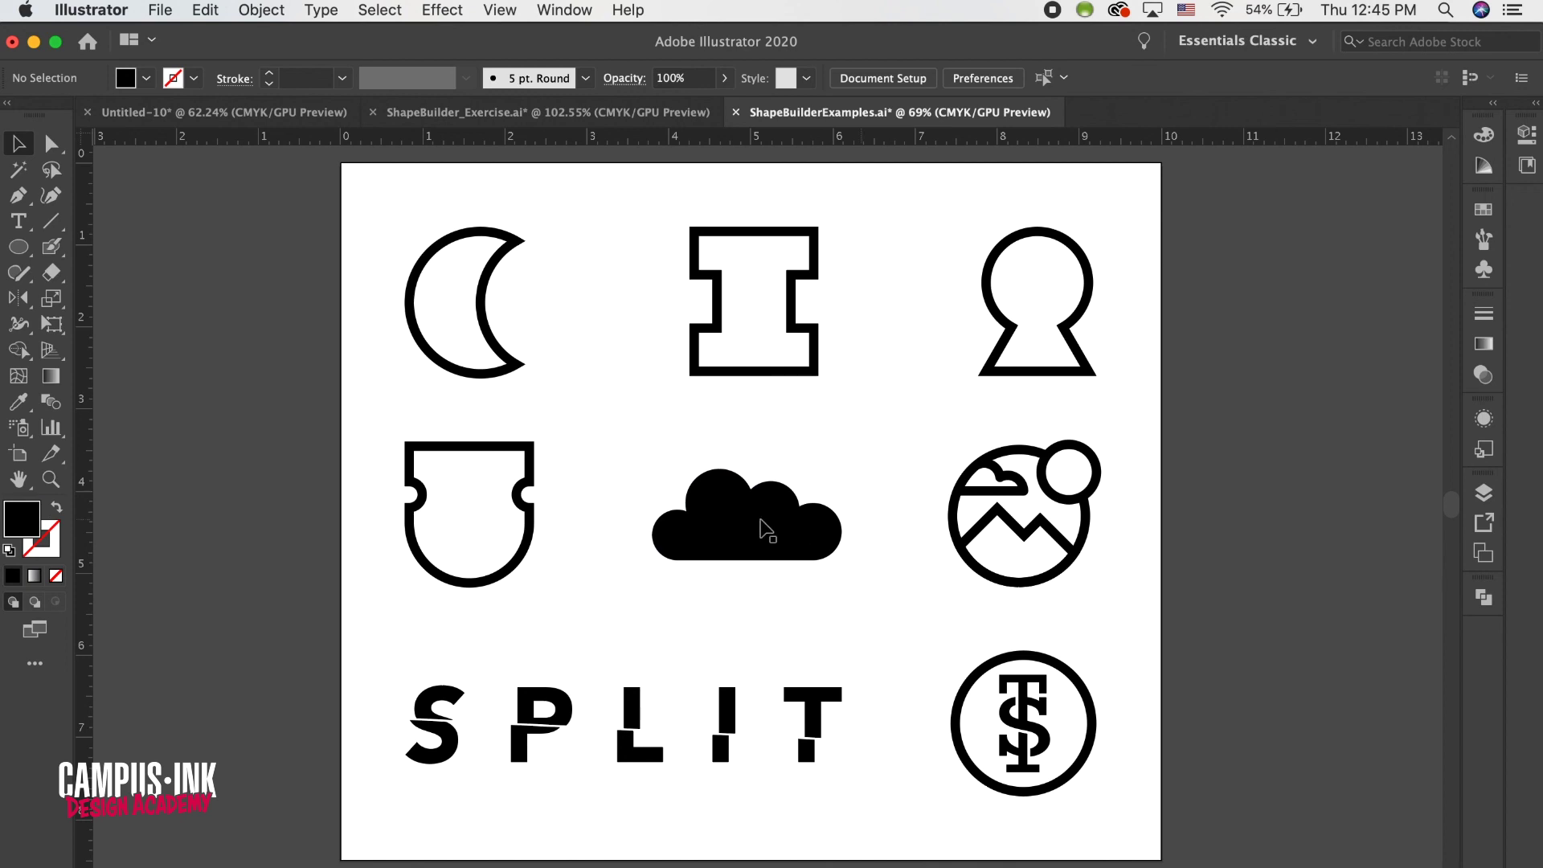
click(508, 361)
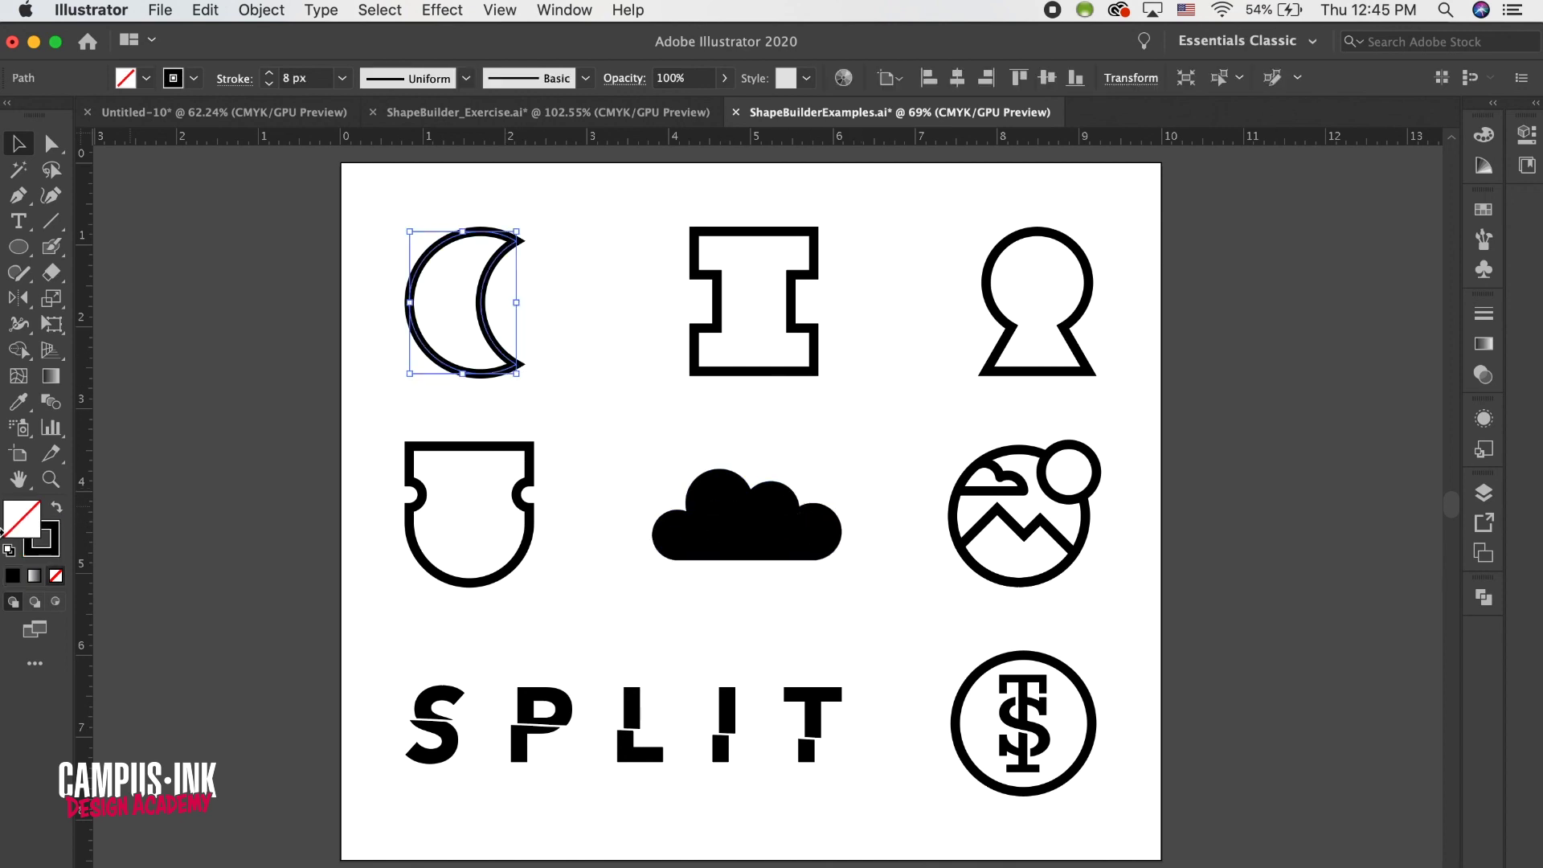
click(56, 507)
click(360, 394)
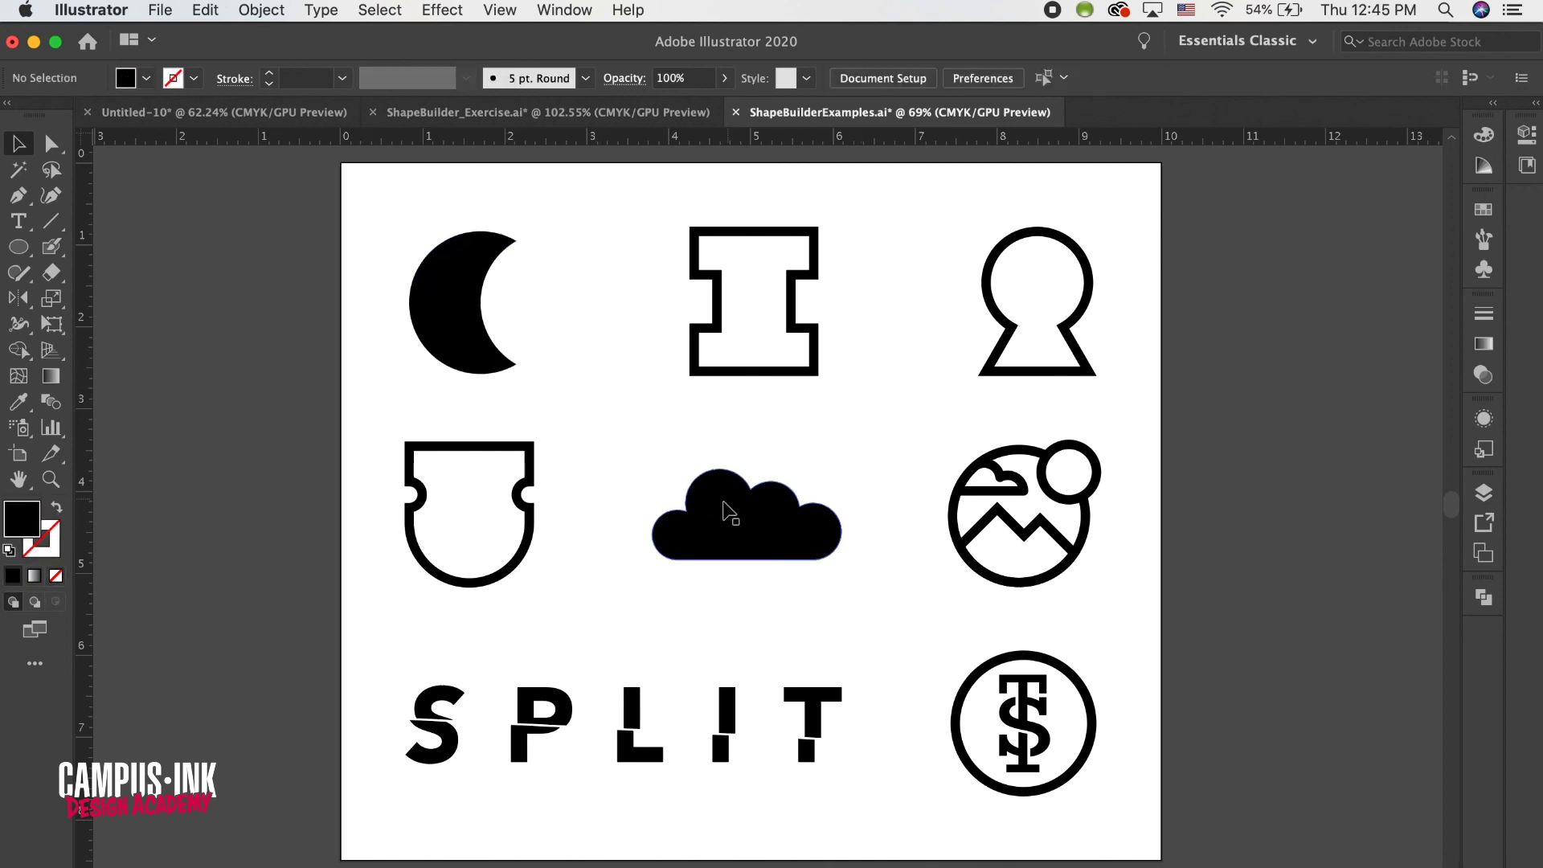
click(430, 320)
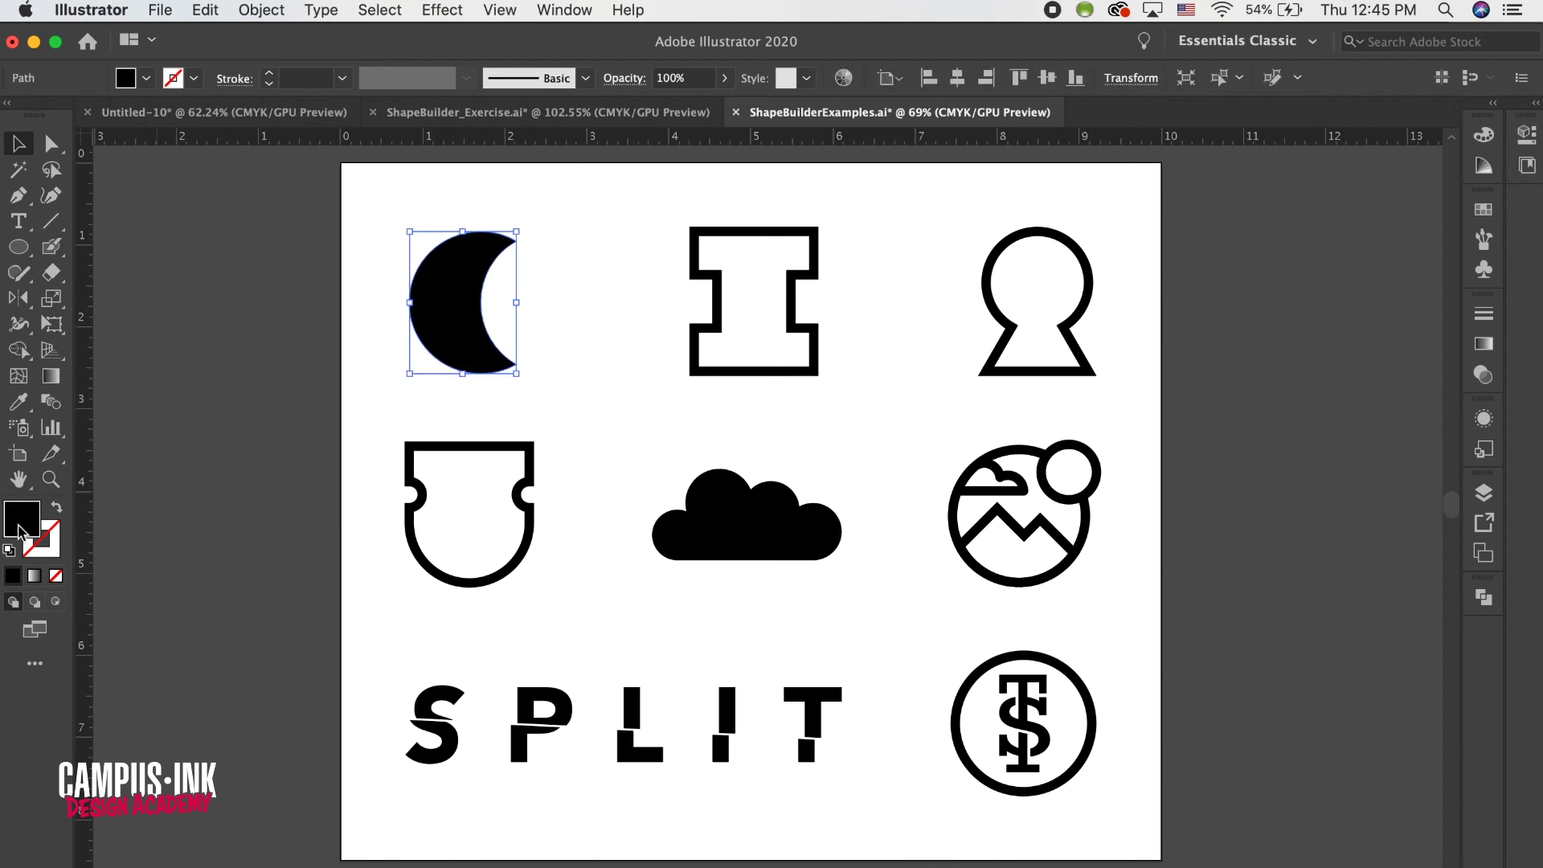
shift+click(749, 513)
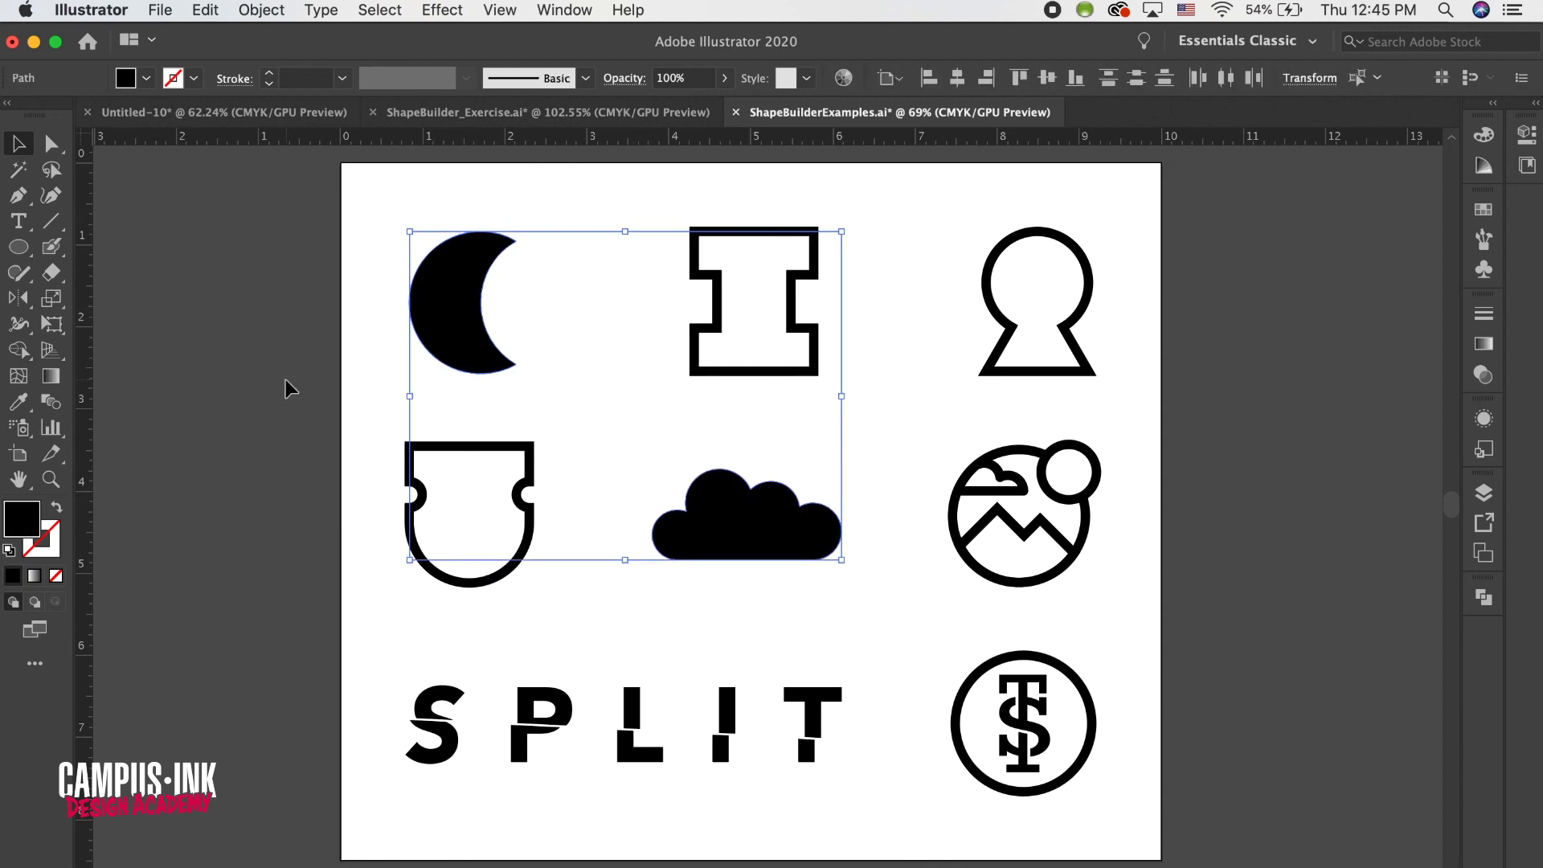
click(56, 508)
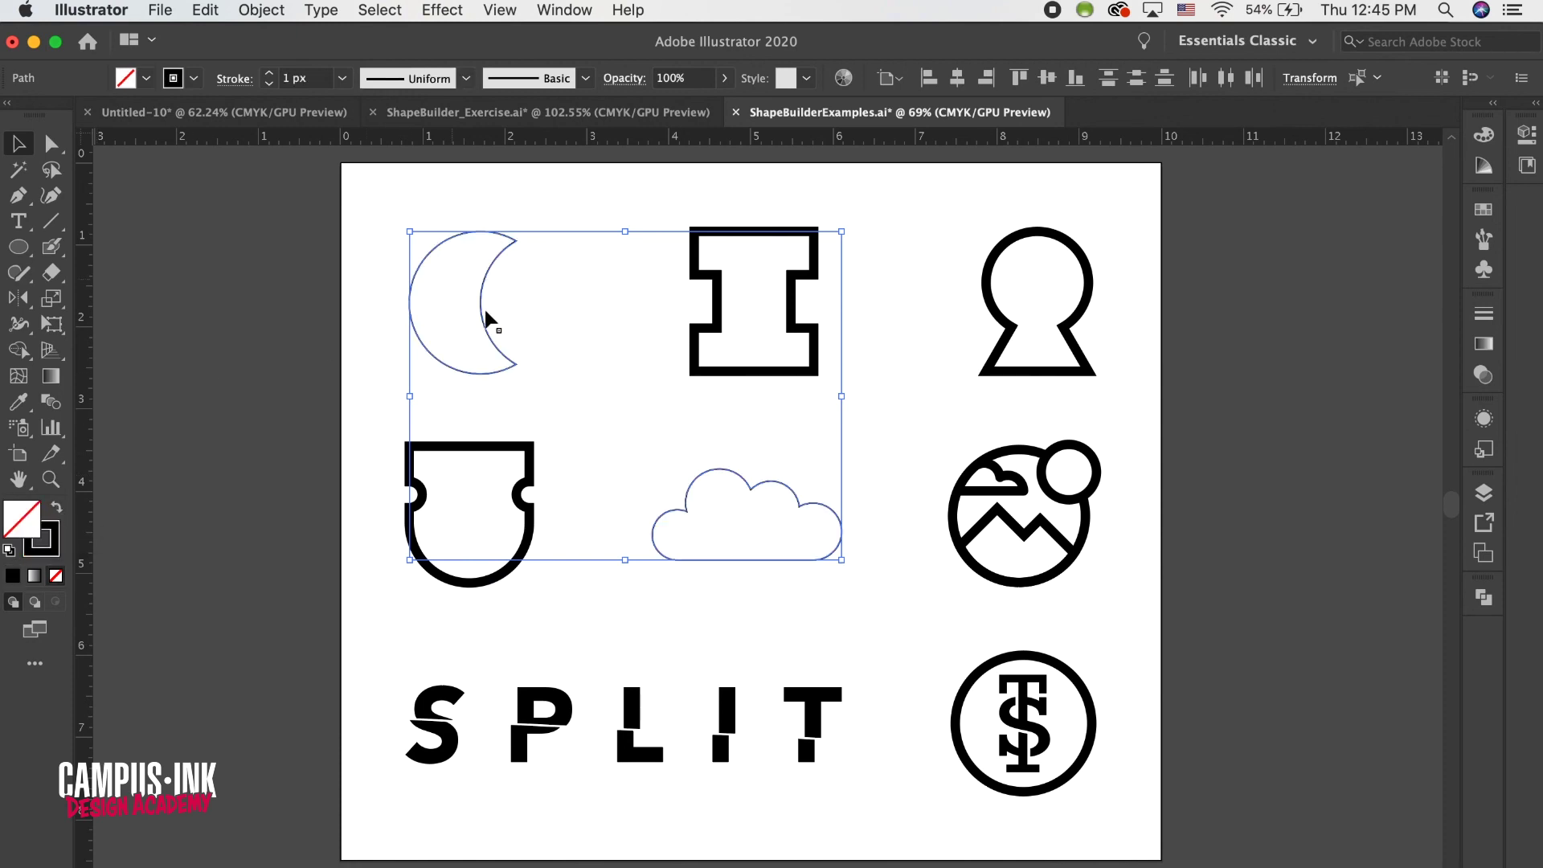
click(317, 79)
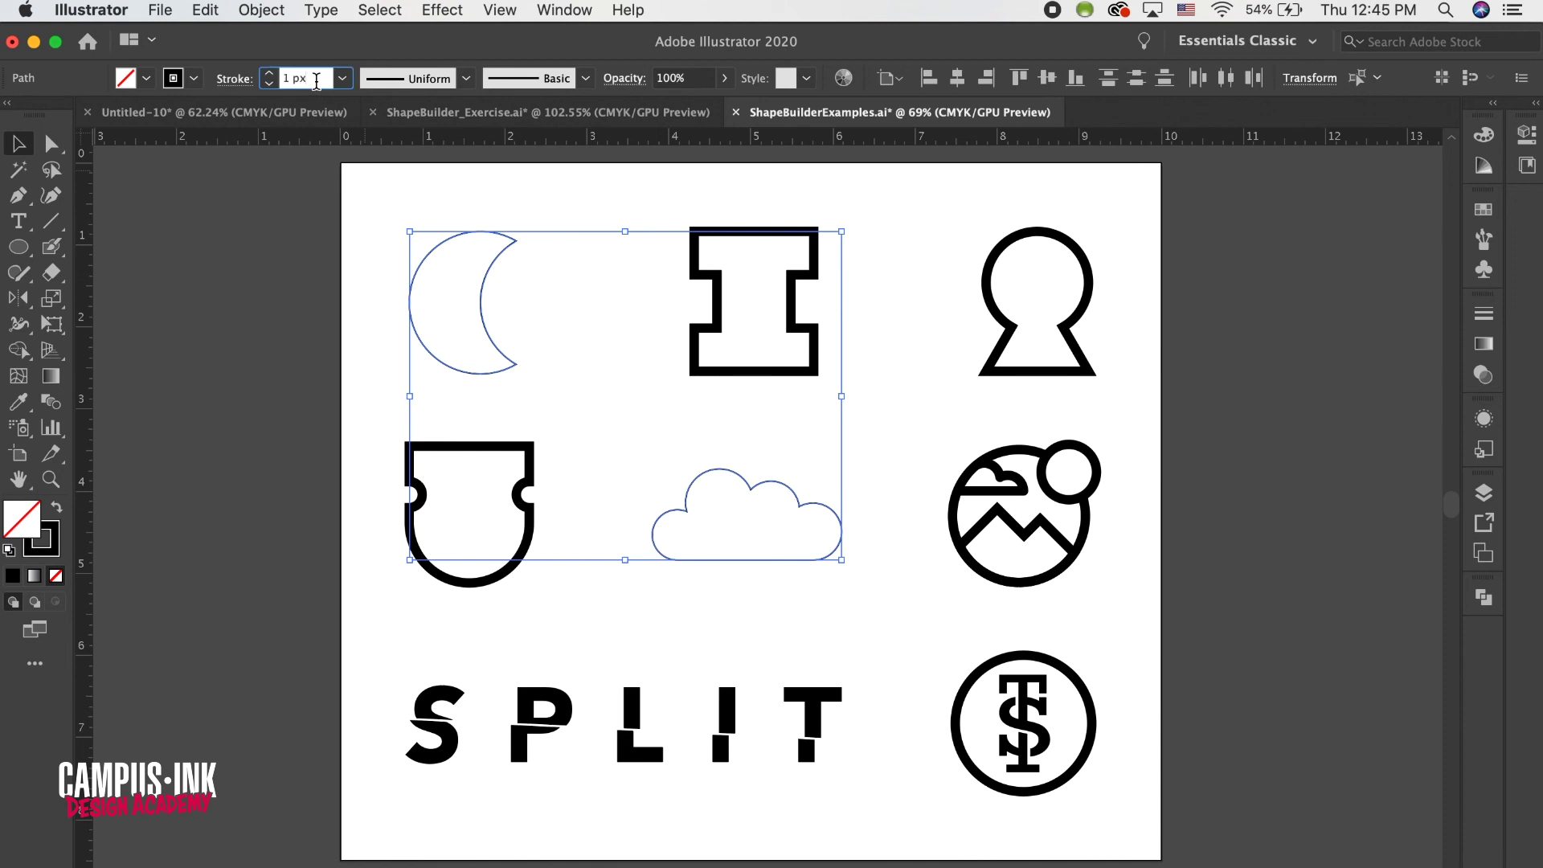
text(8)
key(Return)
click(829, 350)
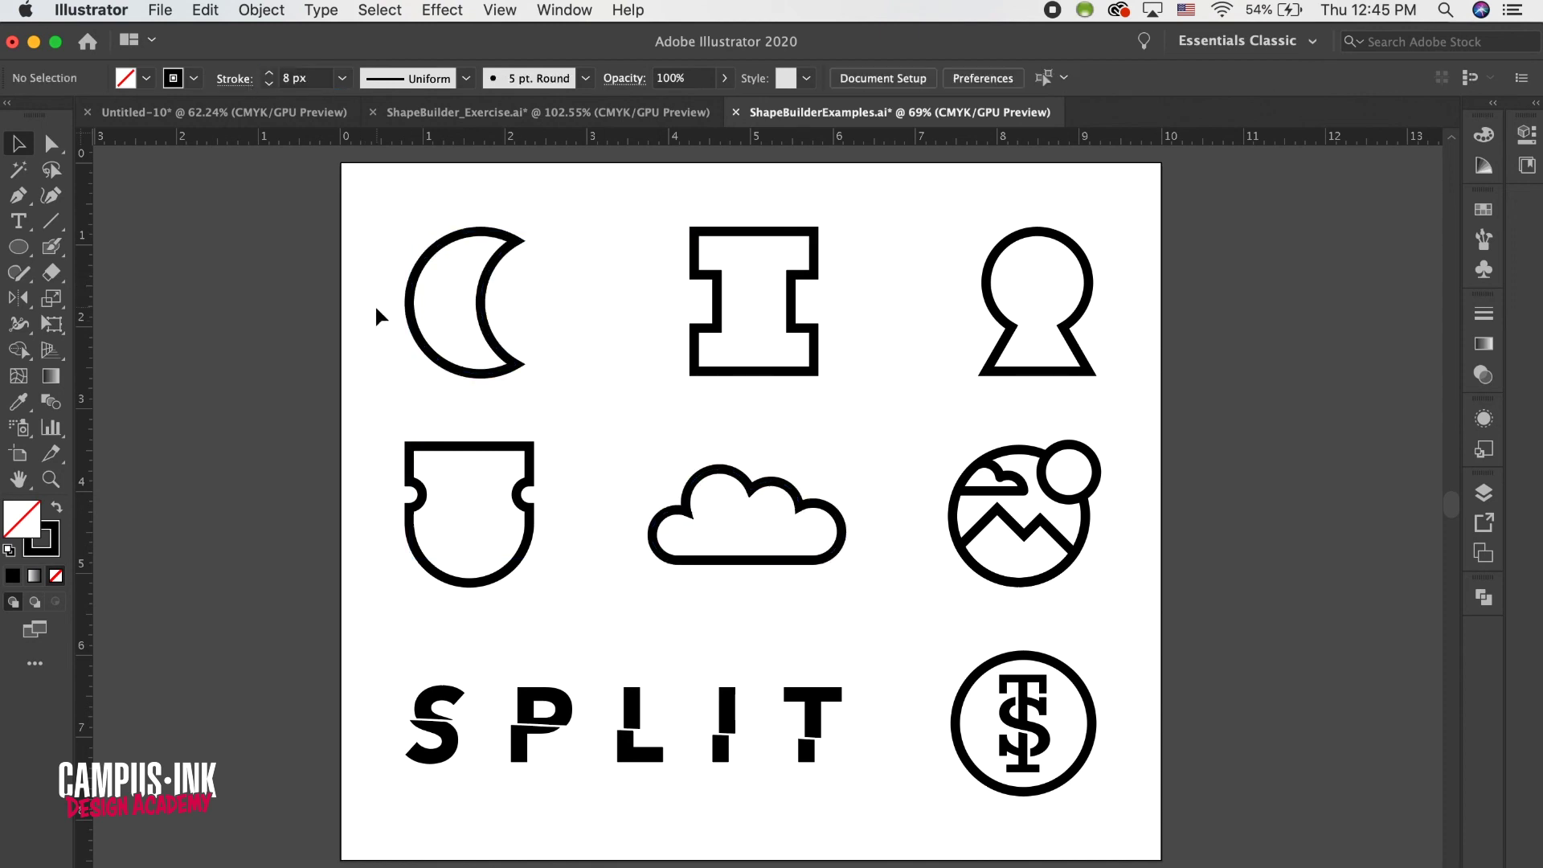